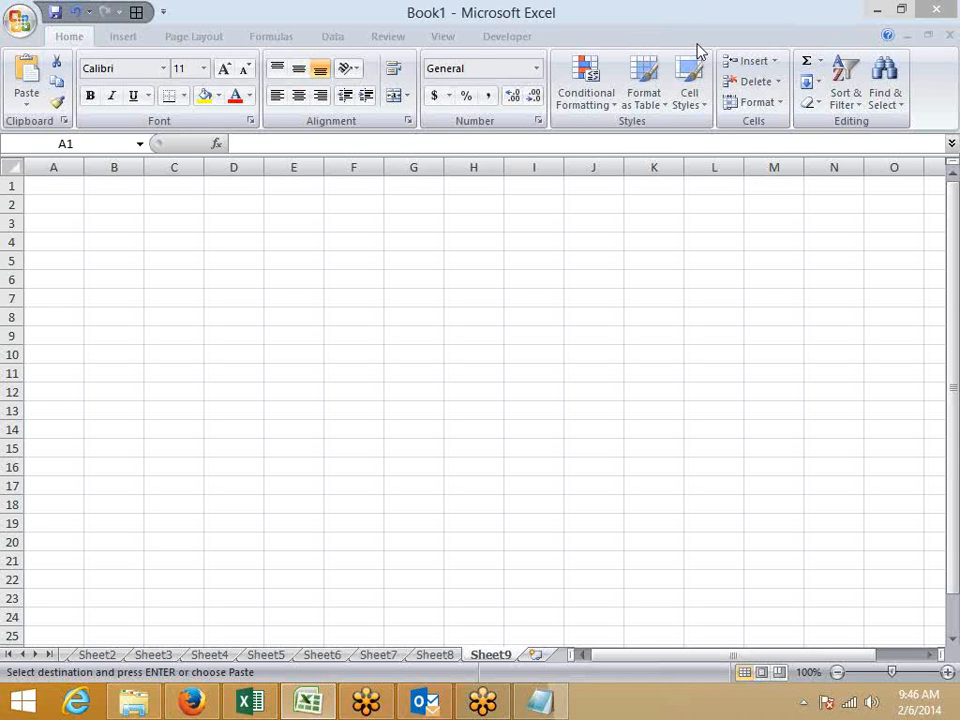
Step: Enter 80, 120 and 144 in cells E1 to E3
left_click(189, 184)
key("Right")
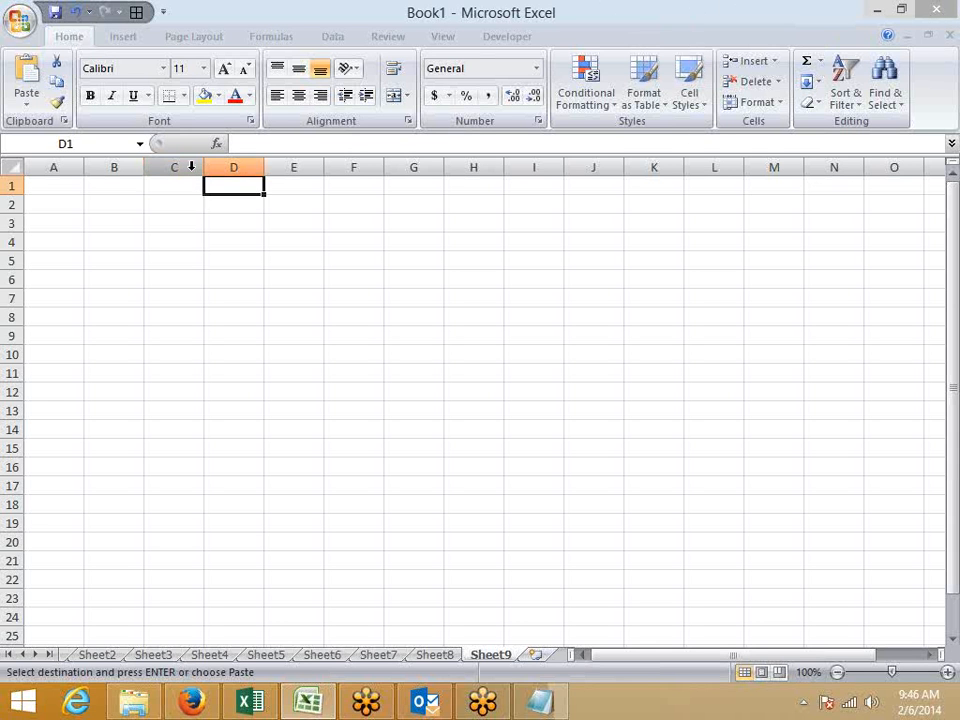
key("Right")
type("80")
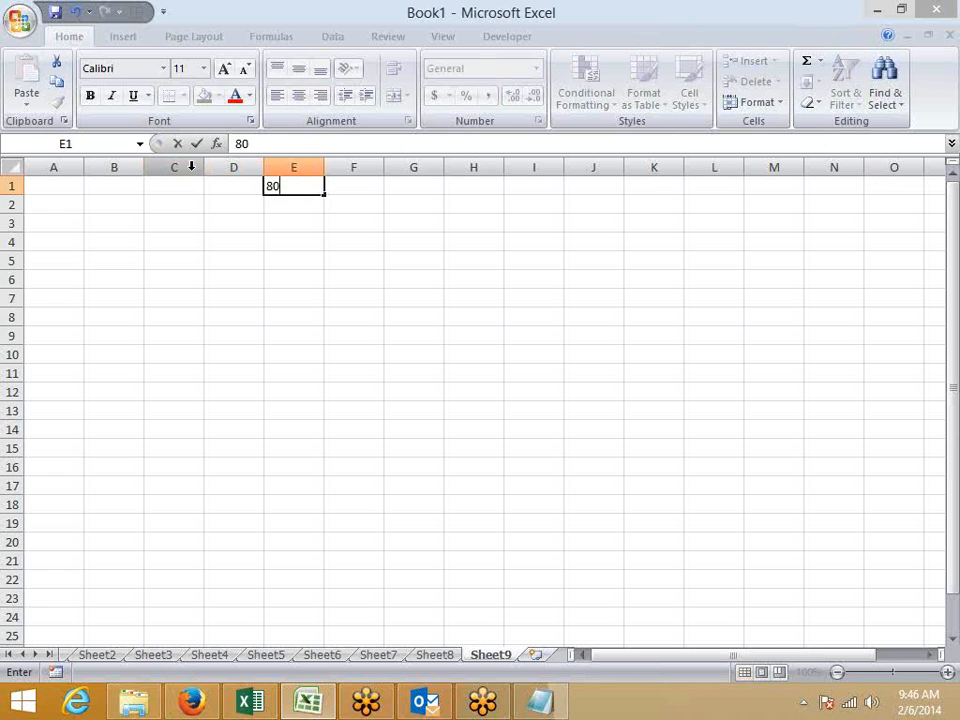
key("Return")
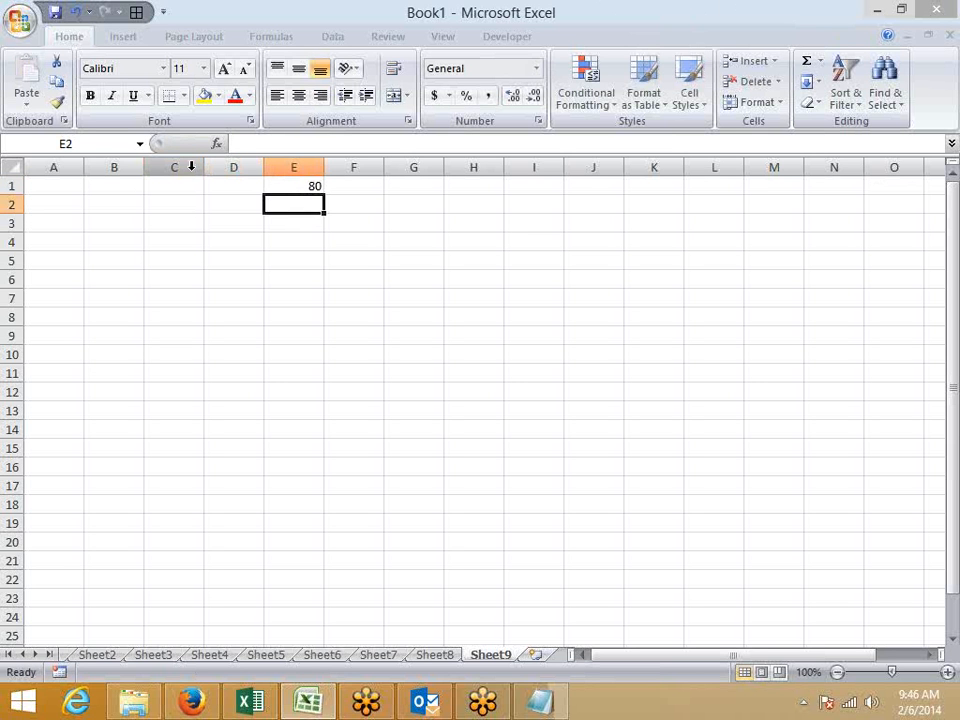
type("120")
key("Return")
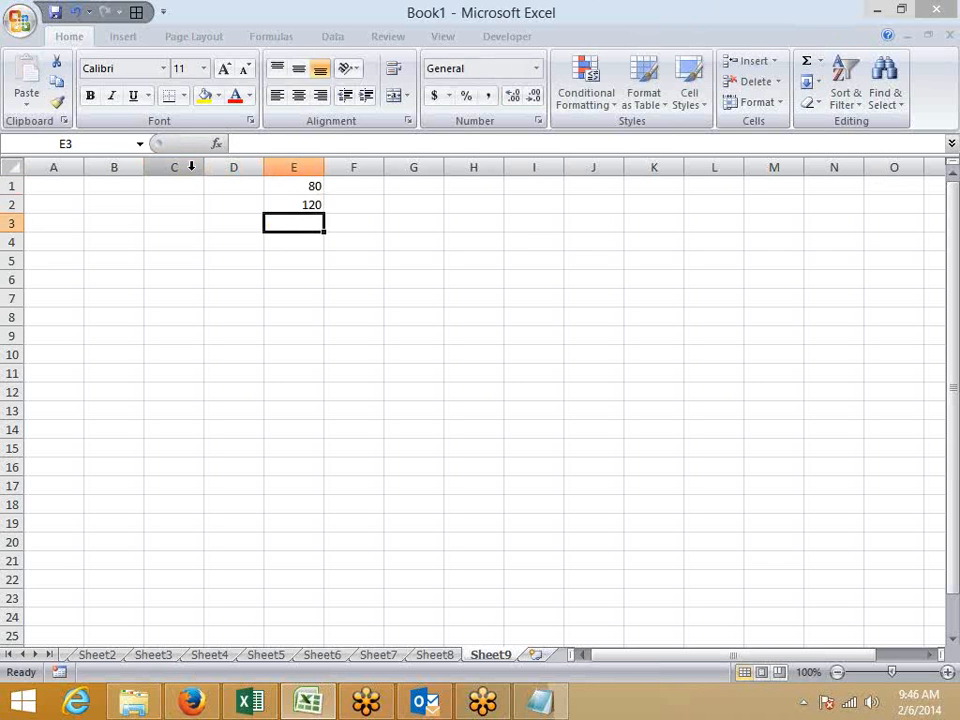
type("144")
key("Return")
Step: Enter 10, 6 and 12 in cells F1 to F3
key("Right")
key("Right")
key("Up")
key("Up")
key("Left")
key("Up")
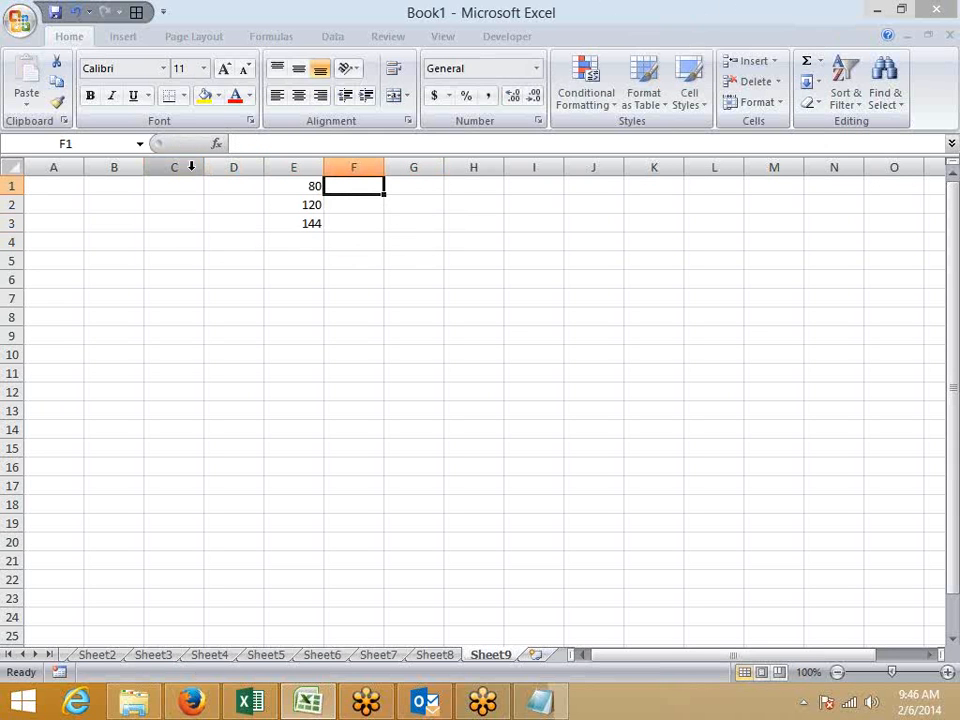
type("10")
key("Return")
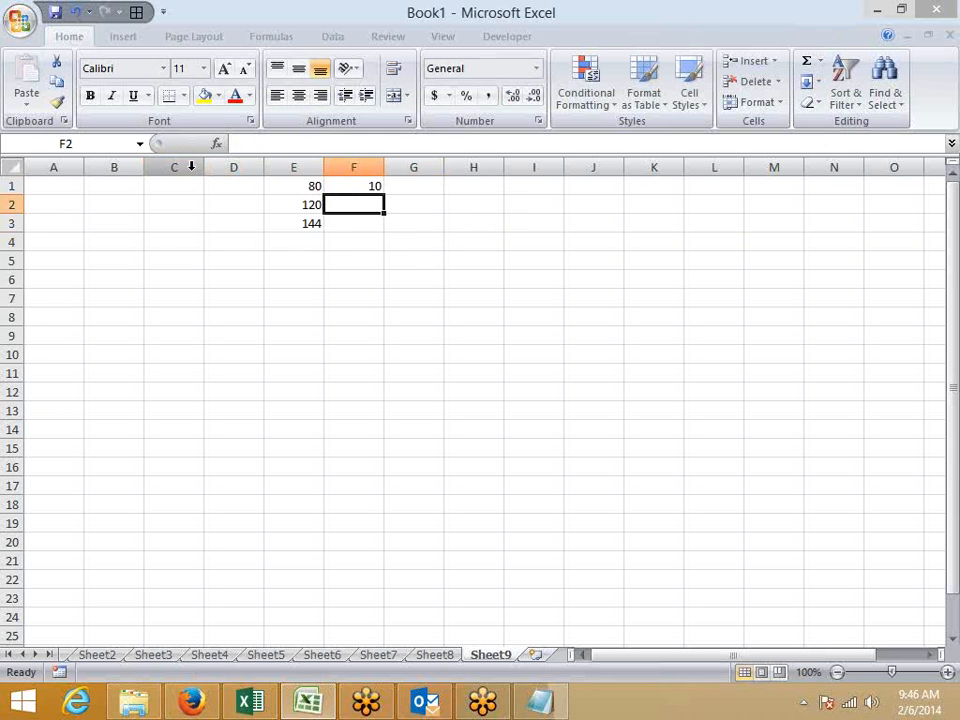
type("6")
key("Return")
type("12")
key("Return")
Step: Leave rows 4 and 5 blank and enter 100 in E6 and 20 in F6
key("Down")
key("Down")
key("Left")
type("1")
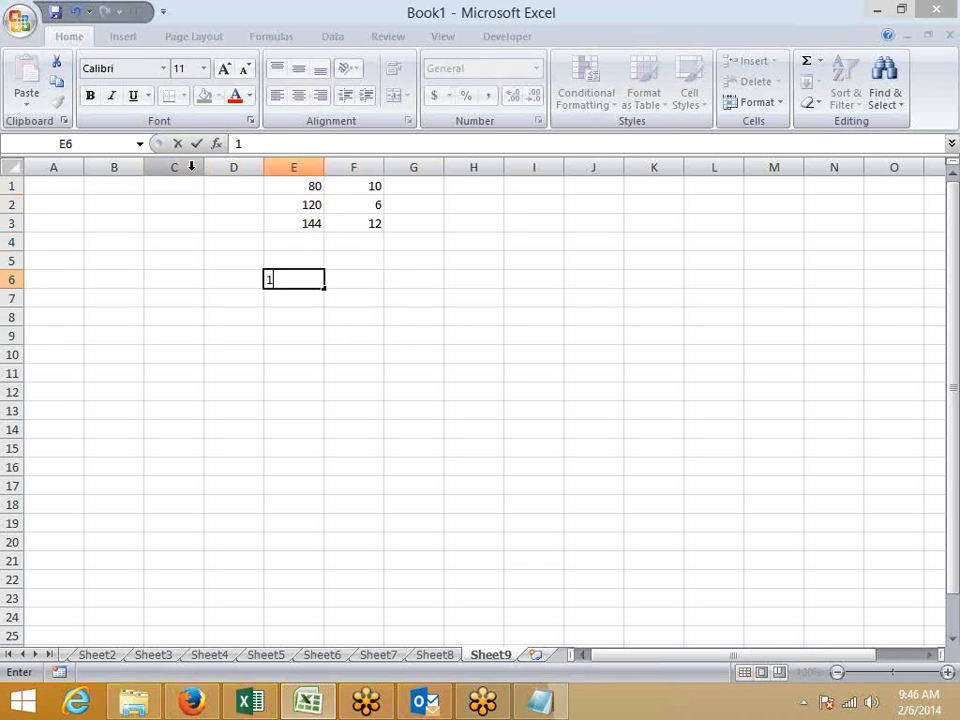
type("00")
key("Right")
type("20")
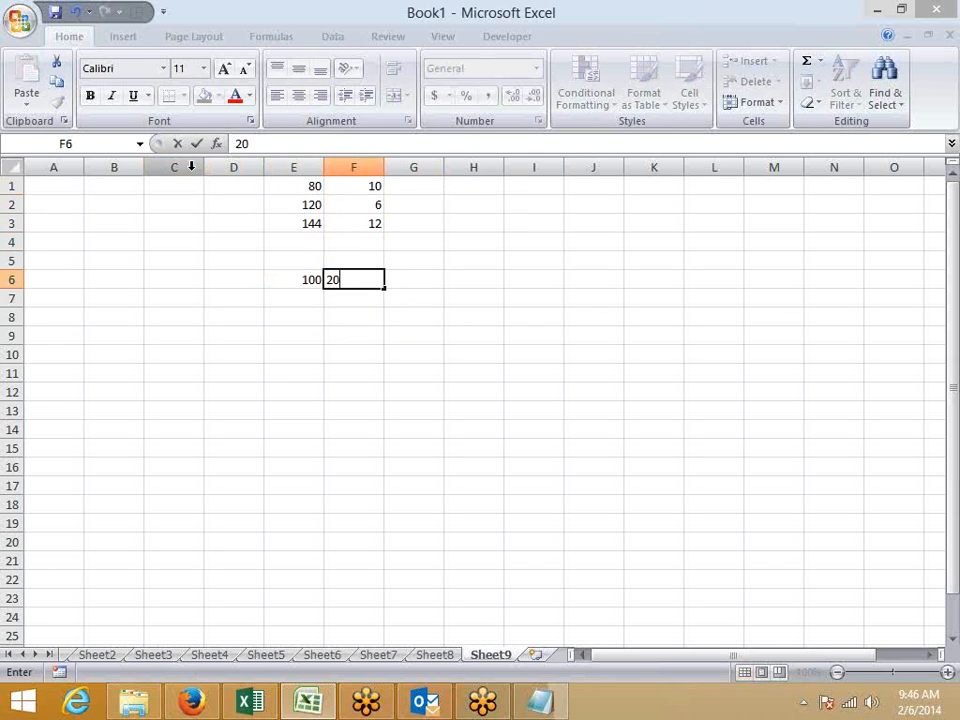
key("Return")
Step: Enter 50 in E7 and 5 in F7
key("Left")
type("50")
key("Right")
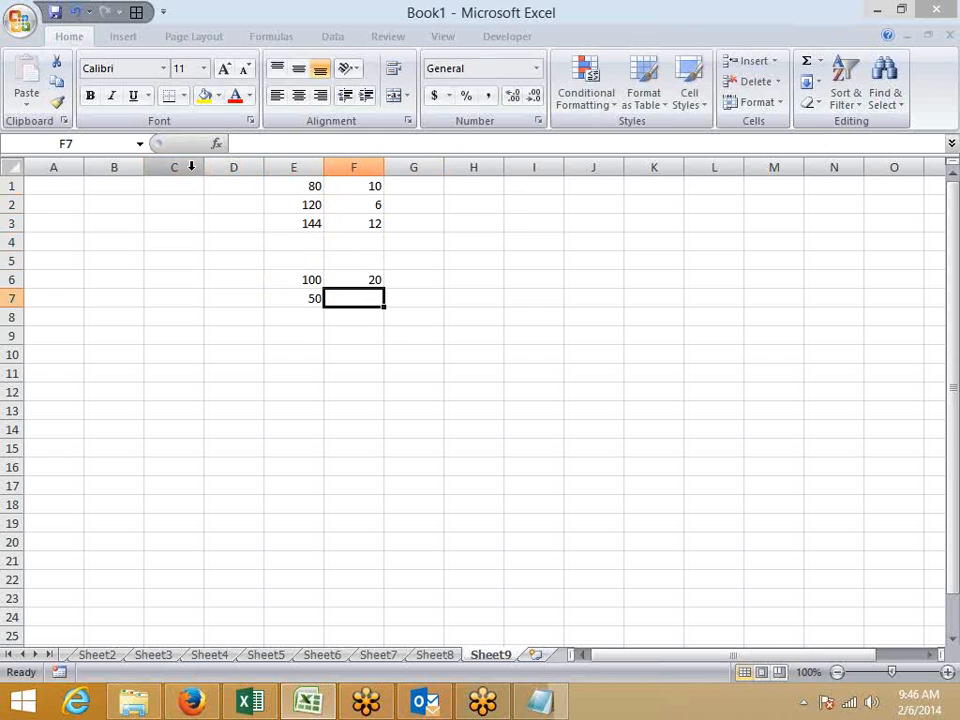
type("5")
key("Right")
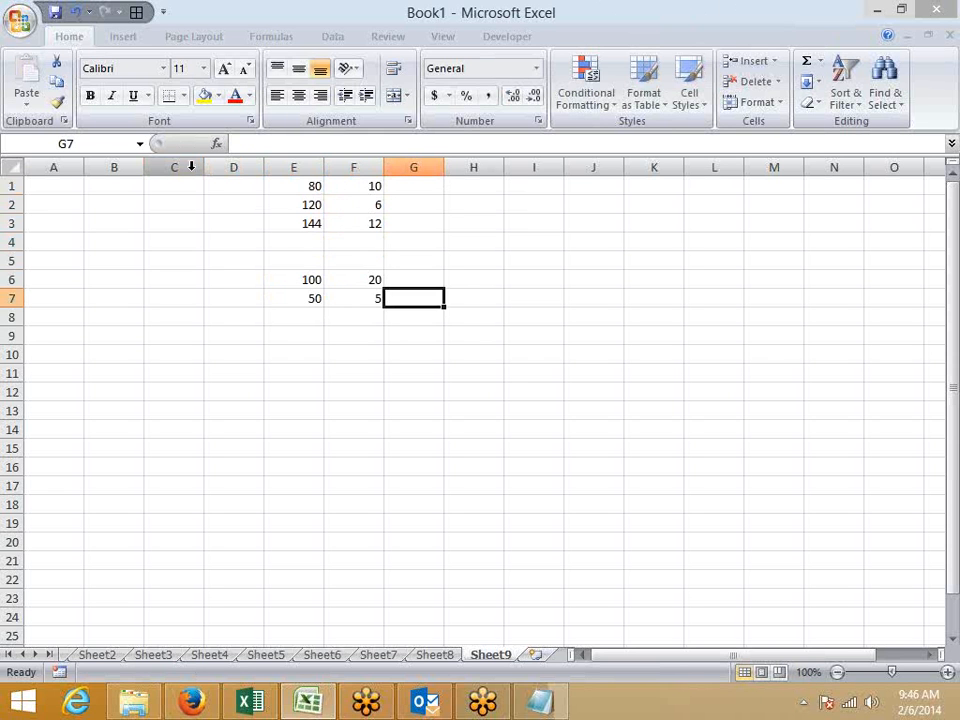
Step: Enter the formula =E1/F1 in cell G1 to divide the first row's values
key("ctrl+Up")
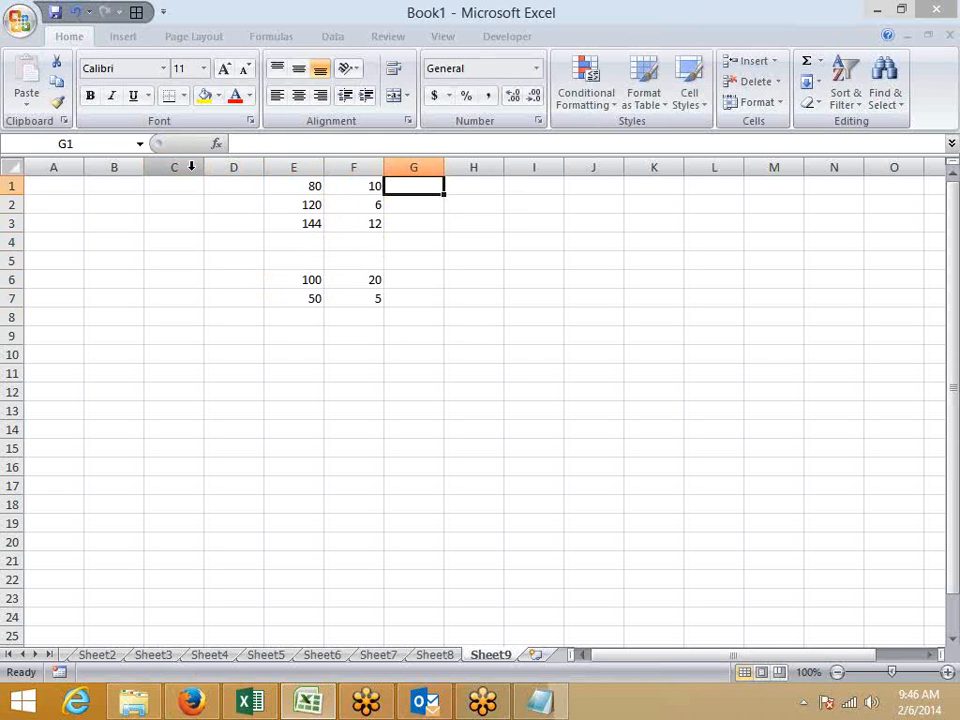
type("=")
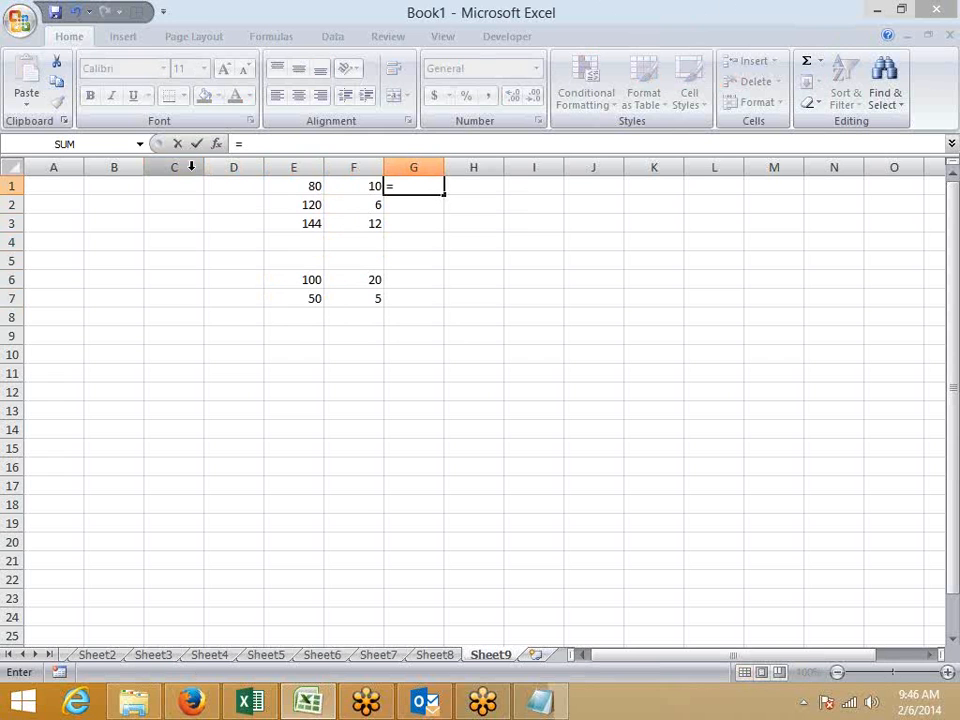
key("Left")
key("Left")
type("/")
key("Left")
key("Return")
Step: Fill the division formula from G1 down through G7
key("Up")
key("shift+Down")
key("shift+Down")
key("shift+Down")
key("shift+Down")
key("shift+Down")
key("shift+Down")
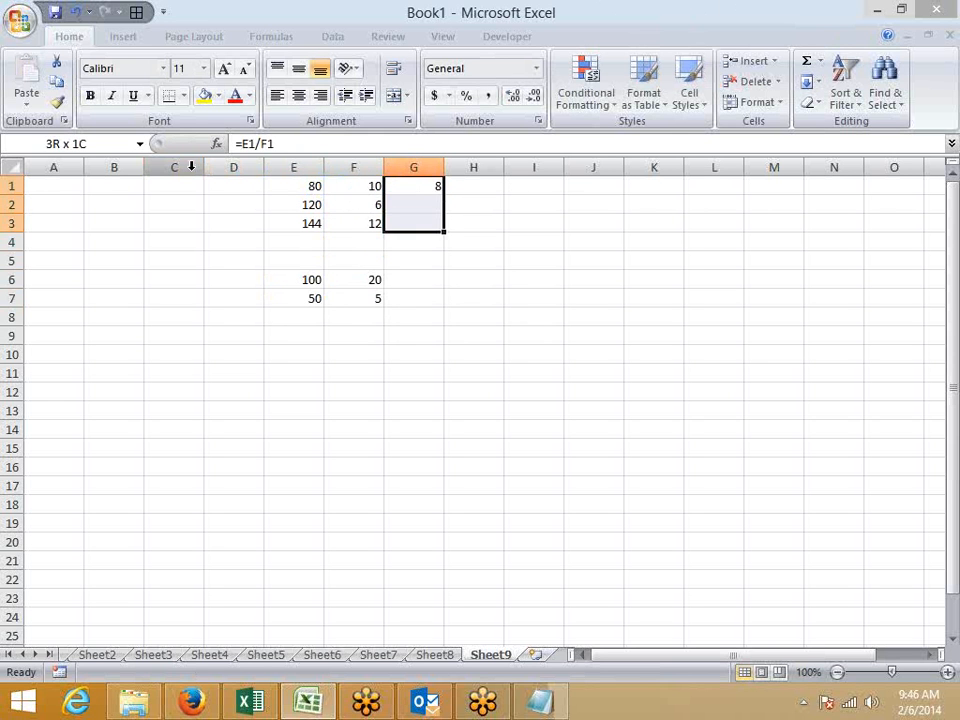
key("ctrl+d")
Step: Enter the label Total in cell D8, beneath the data rows
key("Down")
key("Down")
key("Down")
key("Down")
key("Down")
key("Down")
key("Left")
key("Down")
key("Left")
key("Left")
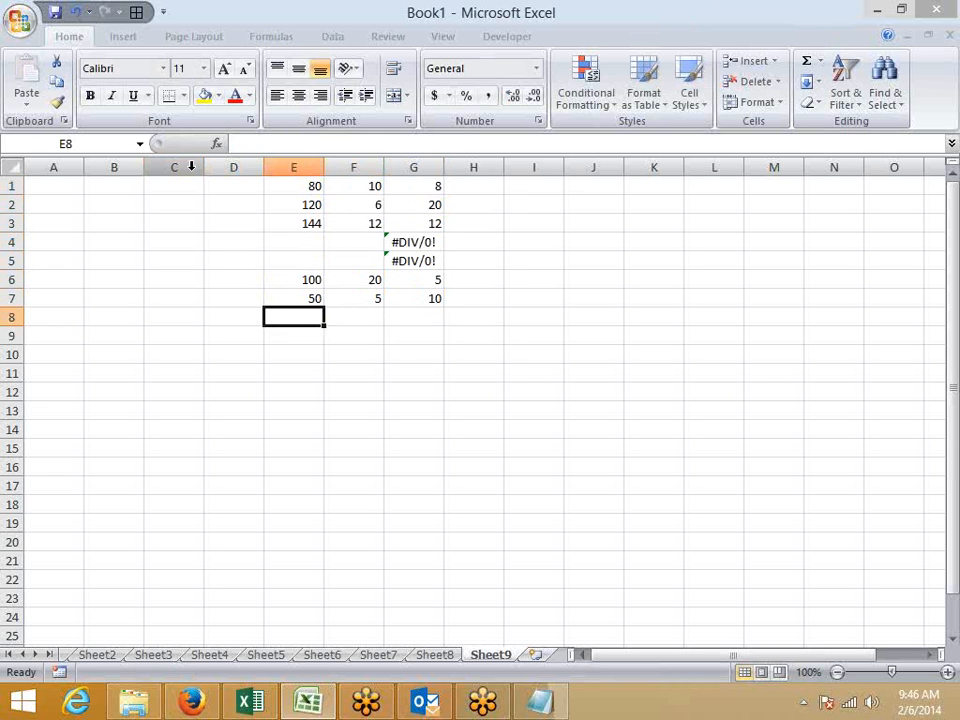
type("Total")
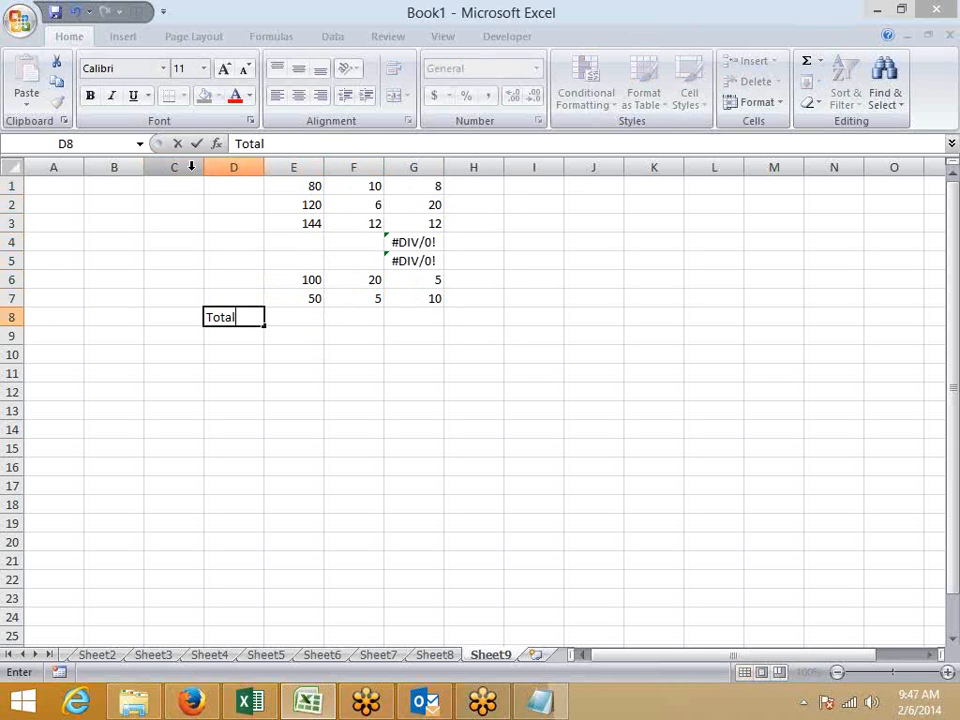
key("Return")
Step: Enter =SUM(E1:E7) in cell E8 to total column E
key("Up")
key("Right")
type("=sum(")
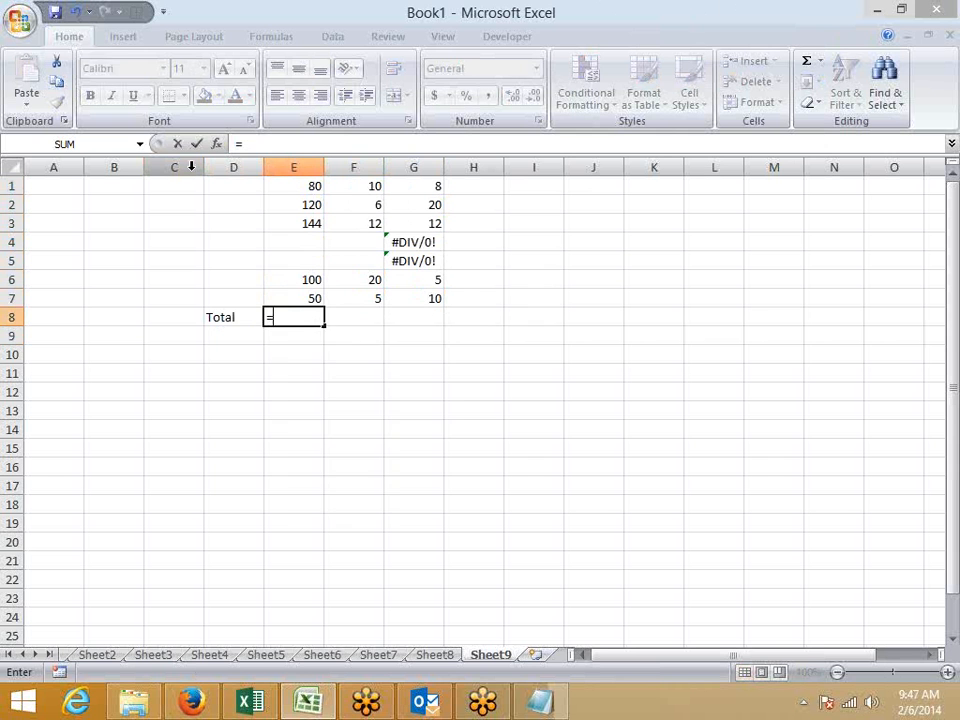
key("Up")
key("shift+Up")
key("shift+Up")
key("shift+Up")
key("shift+Up")
key("shift+Up")
key("shift+Up")
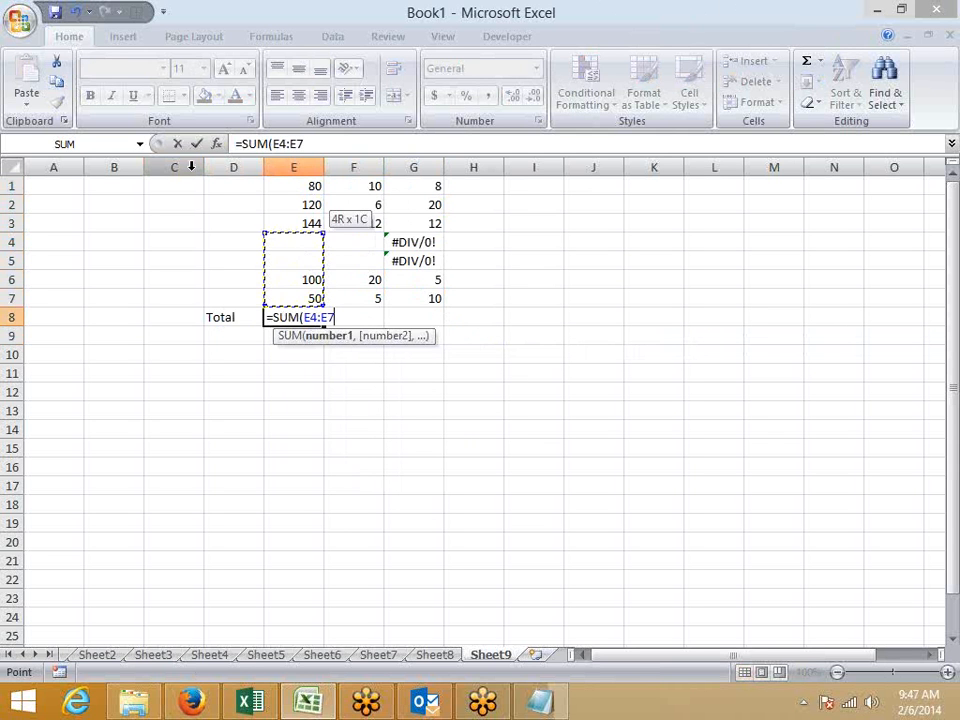
key("Return")
Step: Fill the SUM formula from E8 across to F8 and G8
key("Up")
key("shift+Right")
key("shift+Right")
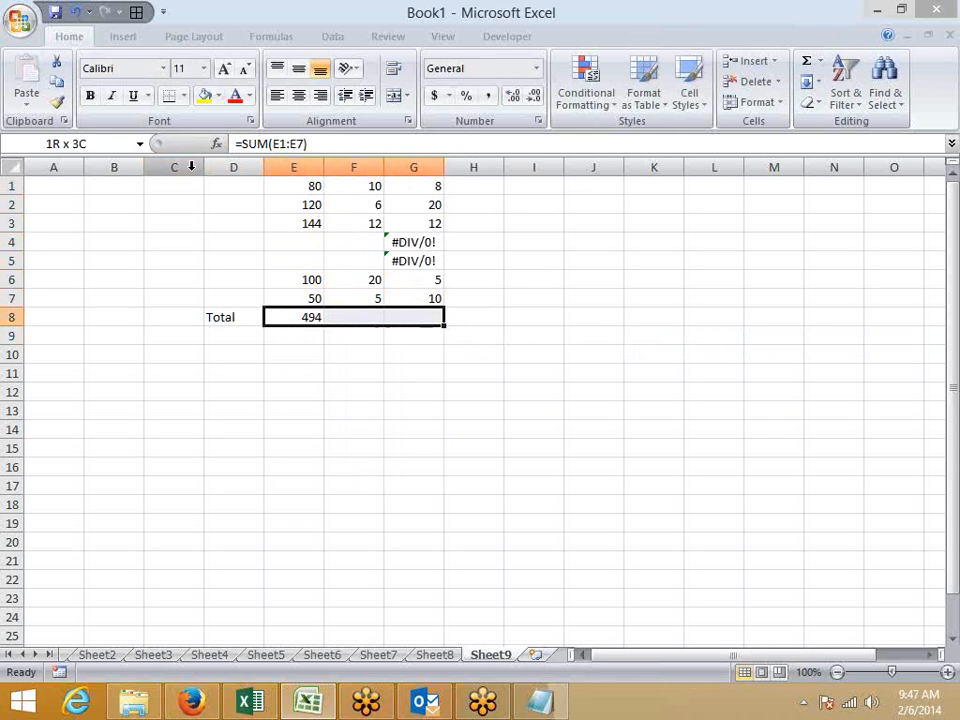
key("ctrl+r")
Step: Clear the SUM formula from cell G8
key("Right")
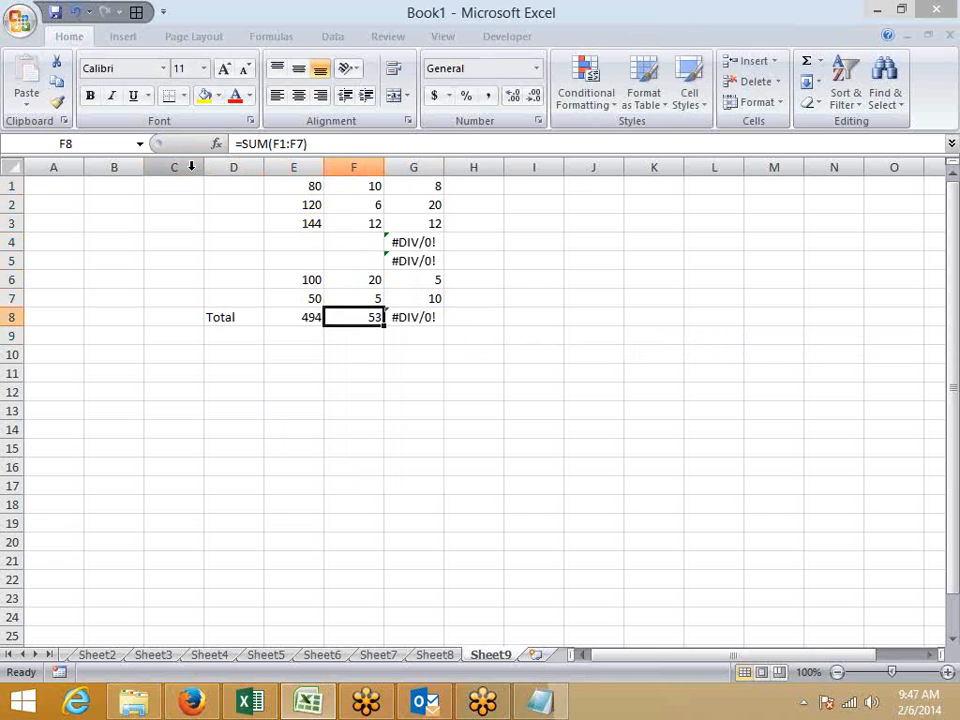
key("Right")
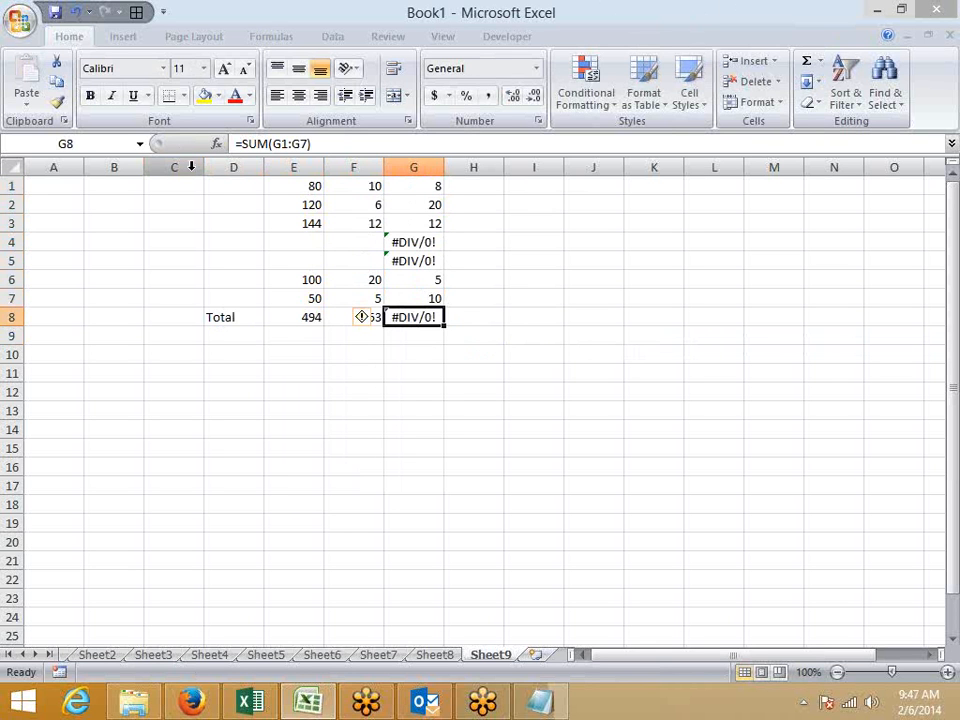
key("Delete")
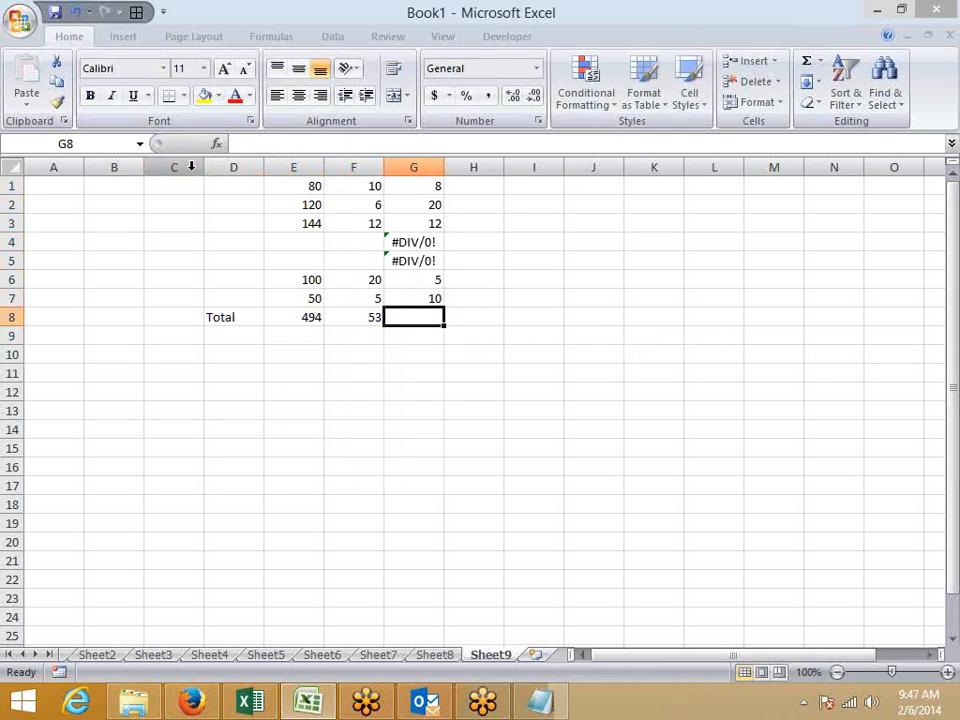
type("=")
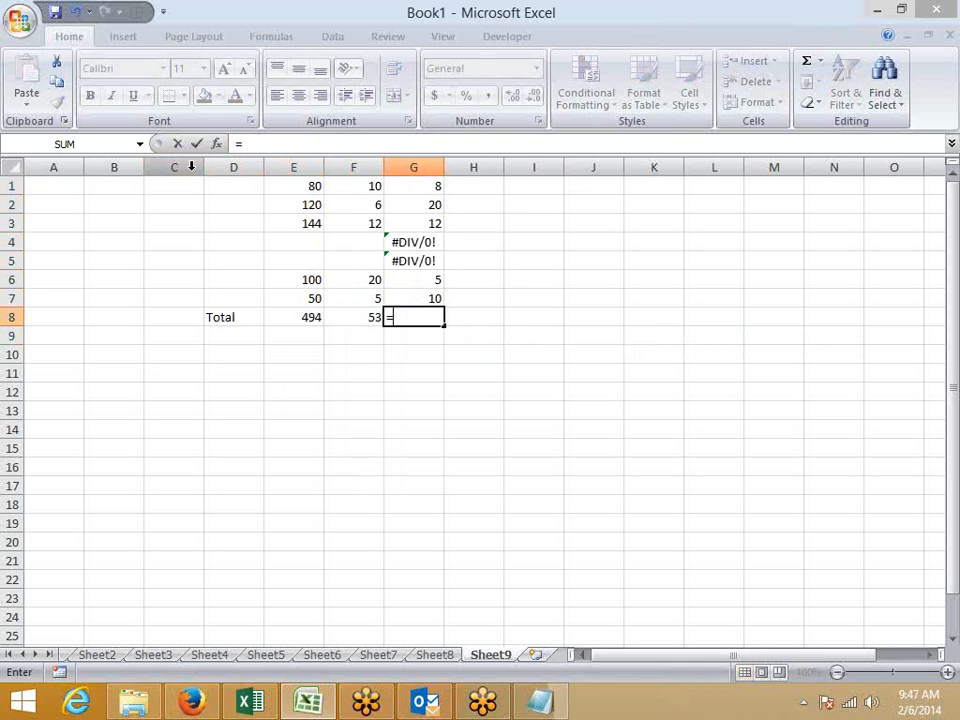
type("a")
key("BackSpace")
key("Escape")
Step: Enter =IFERROR(G1,0) in cell H1 to replace any error from G1 with 0
key("Right")
key("ctrl+Up")
type("=if")
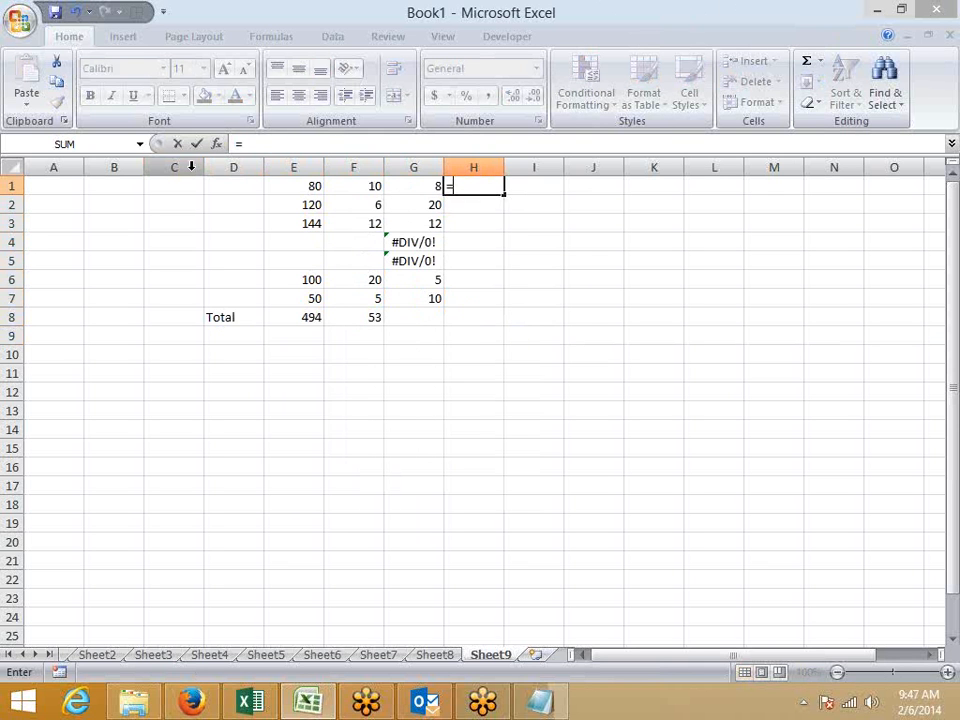
key("Down")
key("Tab")
key("Left")
key("Left")
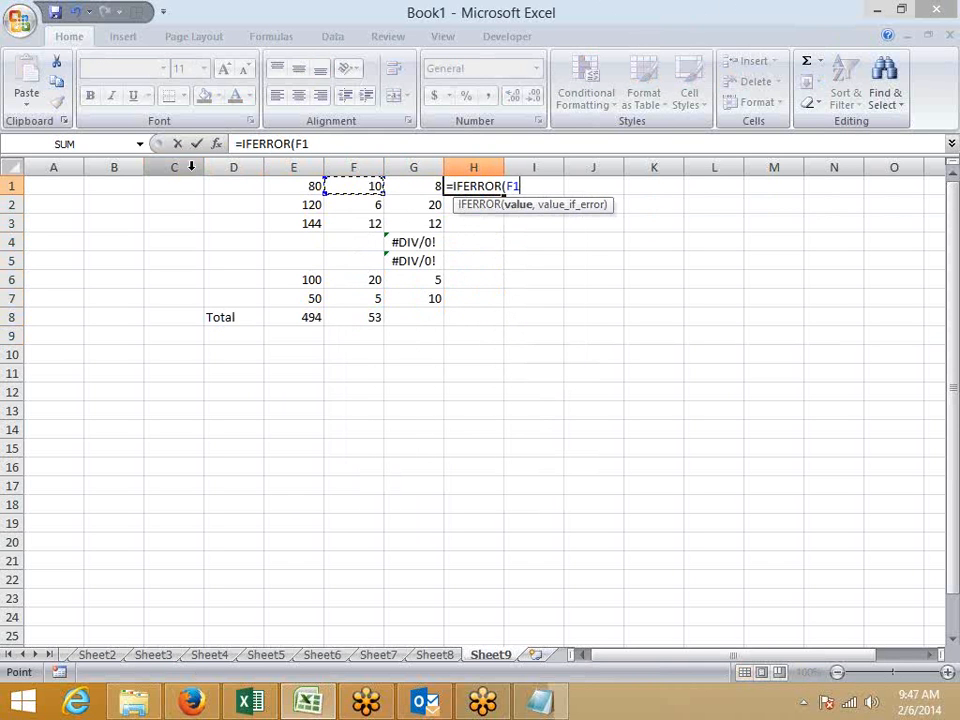
key("Right")
type(",0")
key("Return")
Step: Fill the IFERROR formula from H1 down through H7
key("Up")
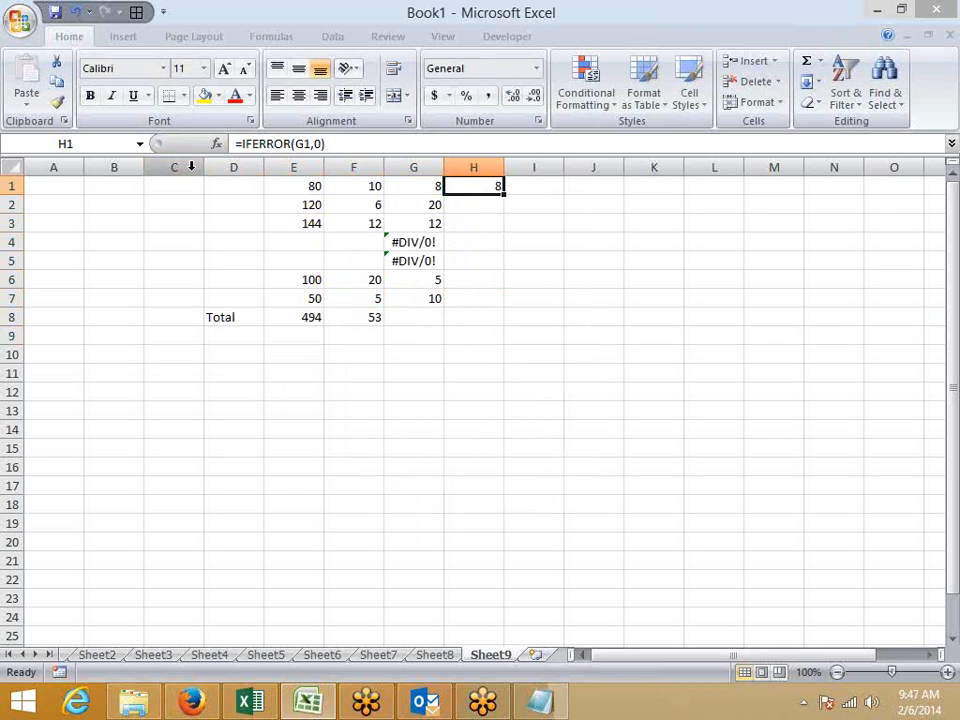
key("shift+Down")
key("shift+Down")
key("shift+Down")
key("shift+Down")
key("shift+Down")
key("shift+Down")
key("ctrl+d")
Step: Total the helper column in H8 with AutoSum over H1:H7, and select H1:H8
key("Down")
key("Down")
key("Down")
key("Down")
key("Down")
key("Down")
key("Down")
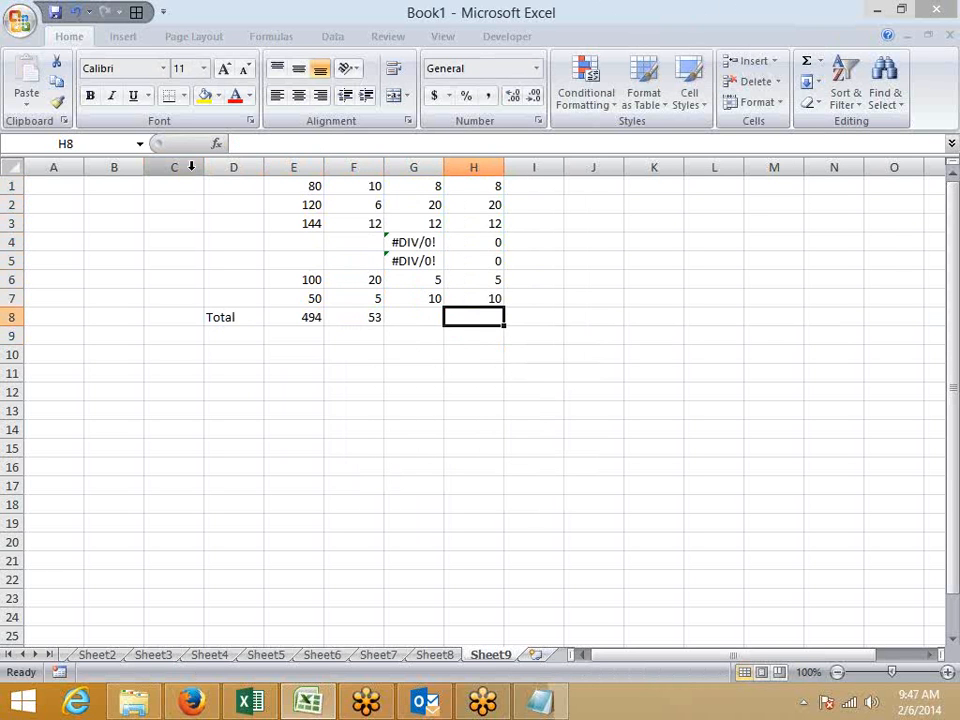
key("alt+equal")
key("Return")
key("Up")
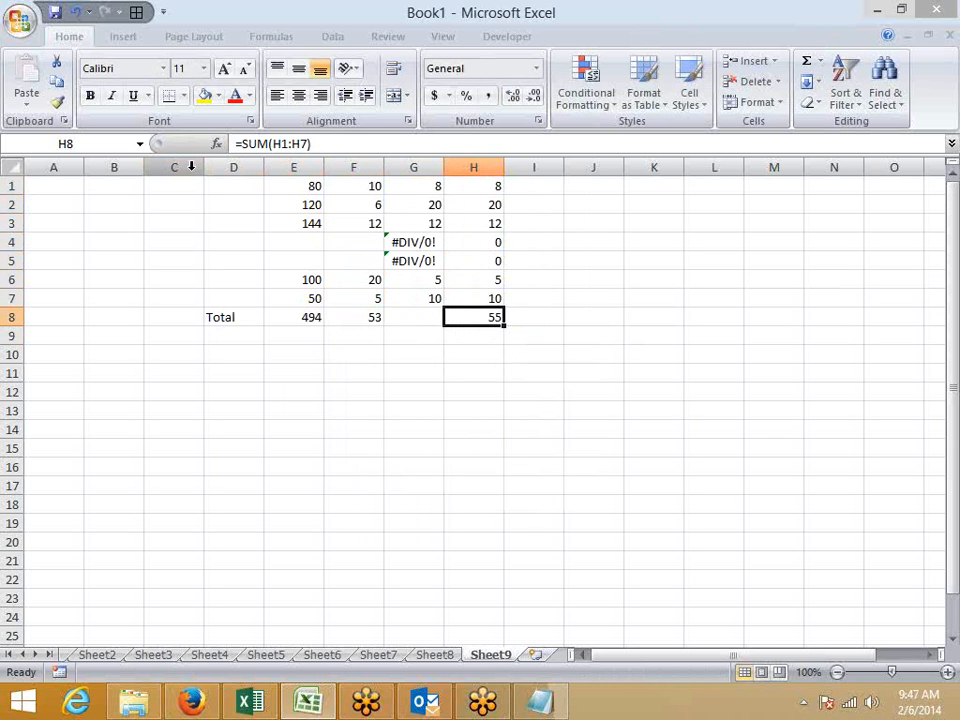
key("ctrl+shift+Up")
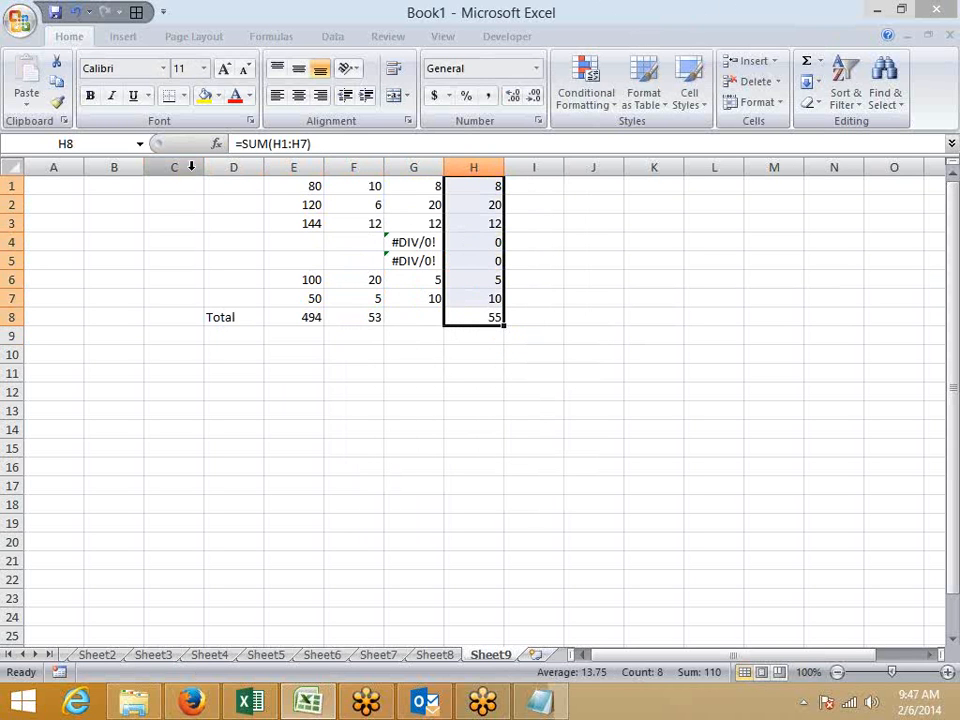
Step: Try to enter a SUM formula in G8 with a nested IFERROR over the range G1:G7
key("Down")
key("Left")
key("Up")
type("=")
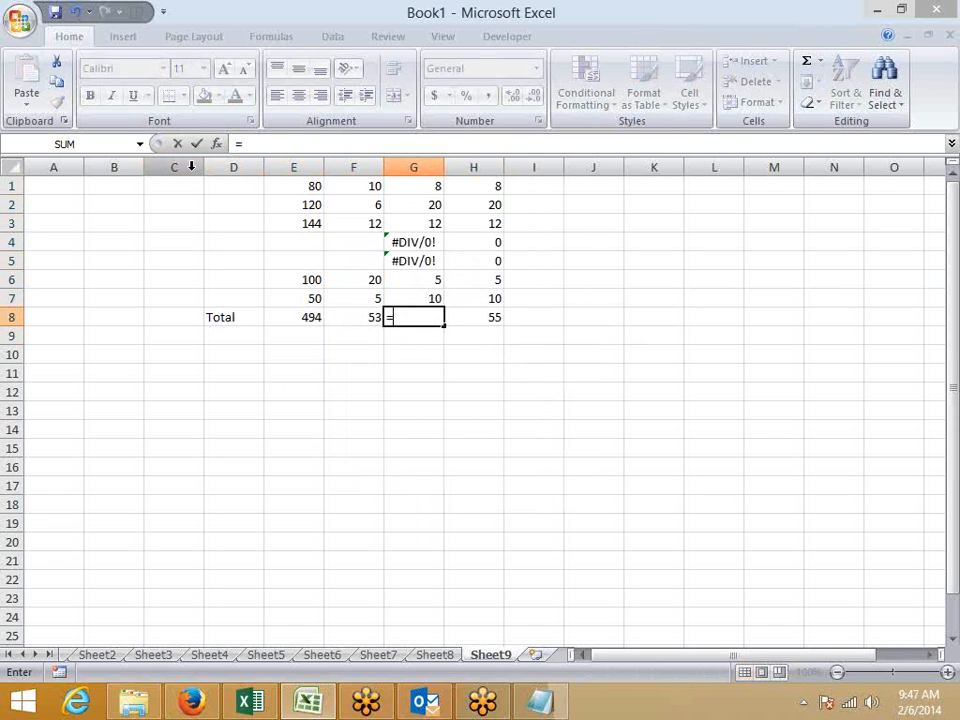
type("sum")
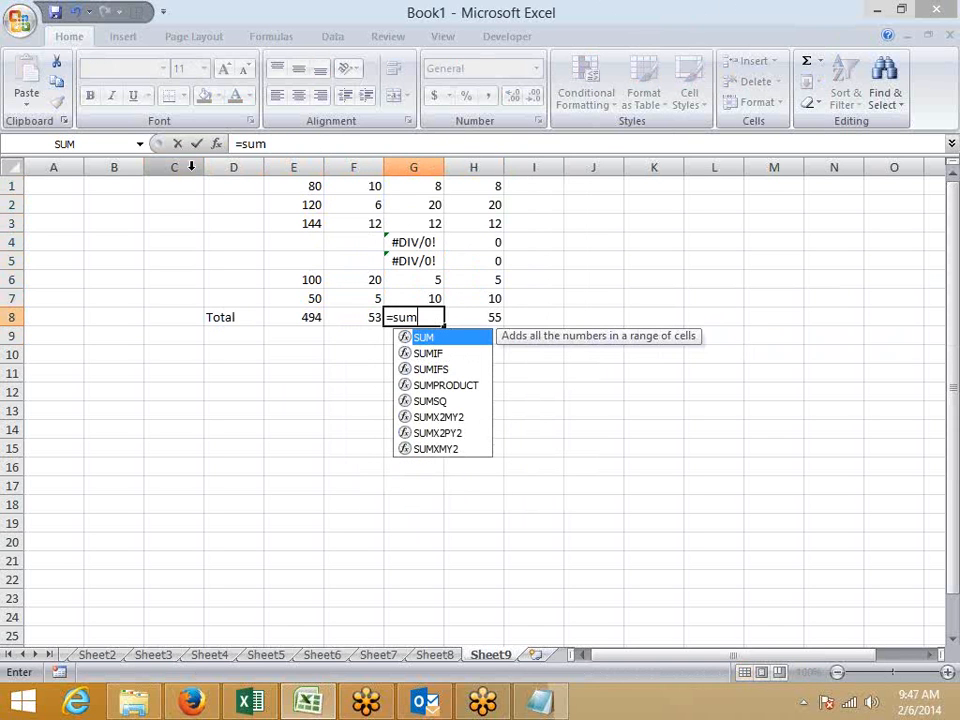
key("Tab")
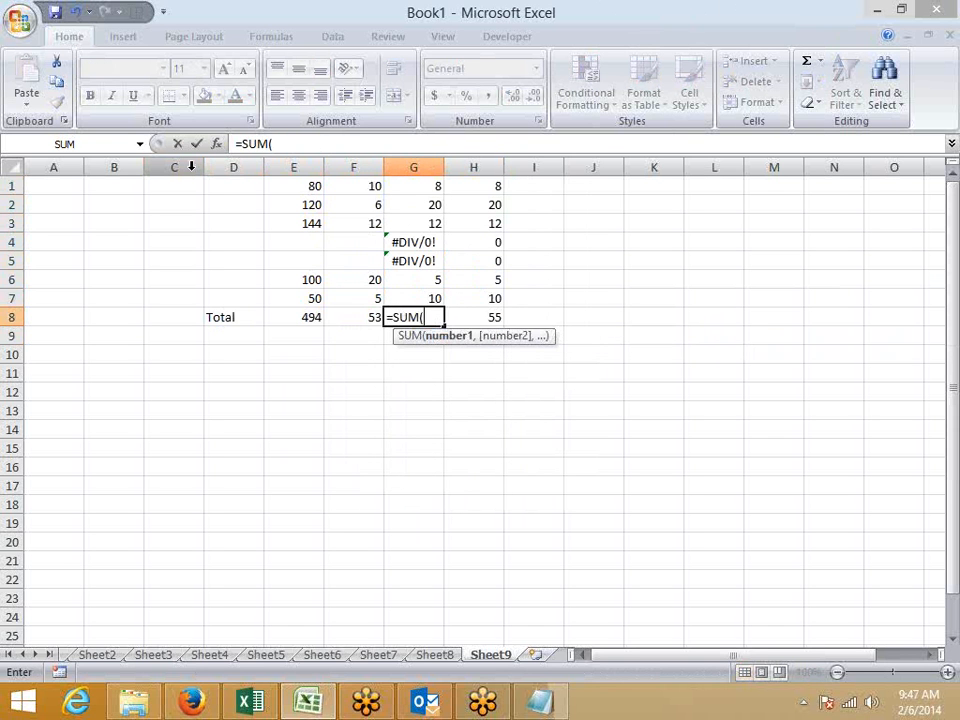
type("if")
key("Down")
key("Tab")
left_click_drag(413, 298, 413, 186)
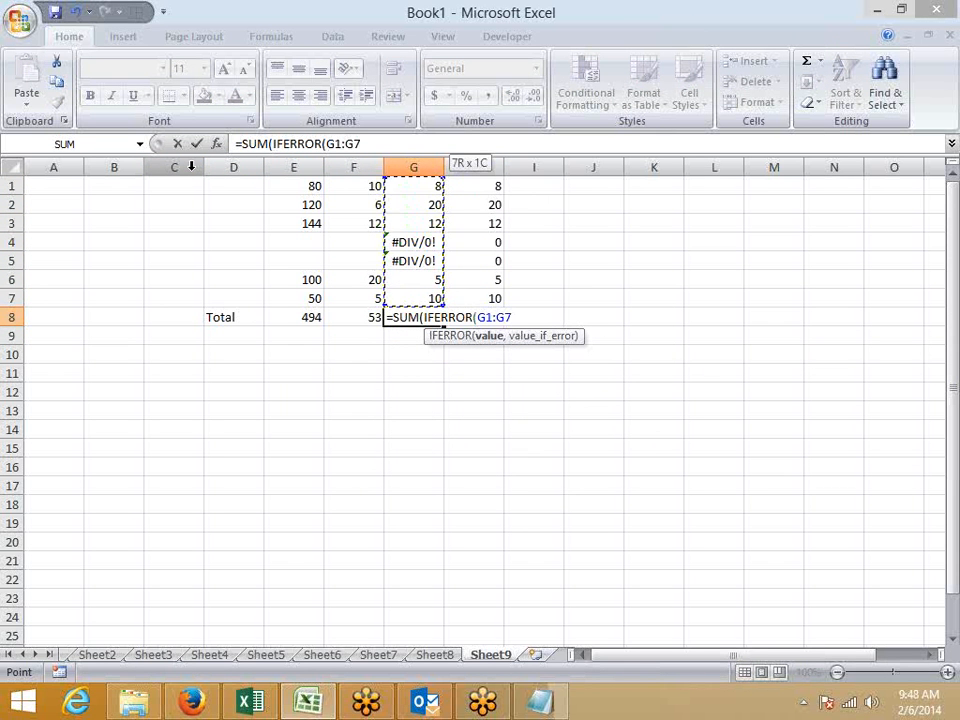
type(")")
key("Return")
key("Return")
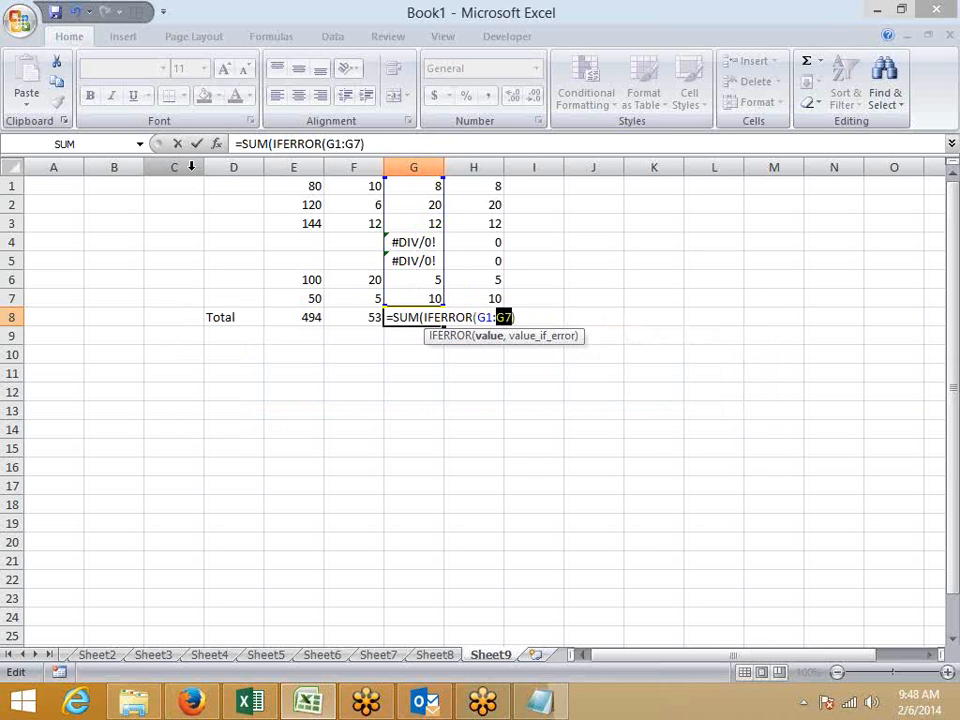
Step: Complete the G8 formula as =SUM(IFERROR(G1:G7,0)) by adding 0 as the error value
key("Right")
key("Right")
key("BackSpace")
type(",0)")
key("Return")
key("Return")
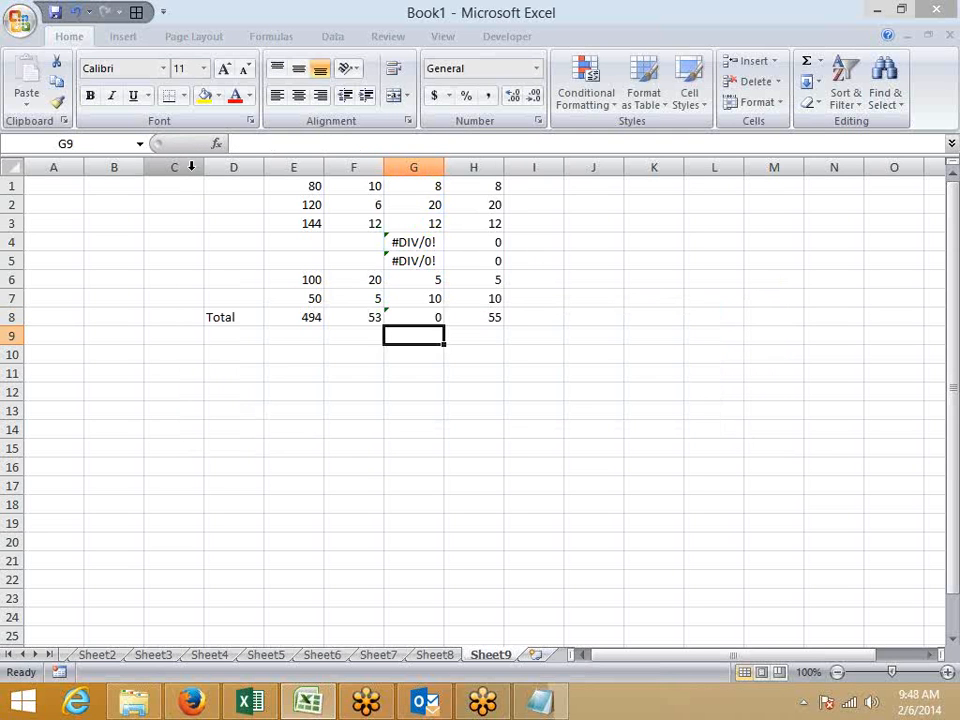
Step: Re-enter the SUM and IFERROR total in G8 as an array formula and check its calculation with Evaluate Formula
key("F2")
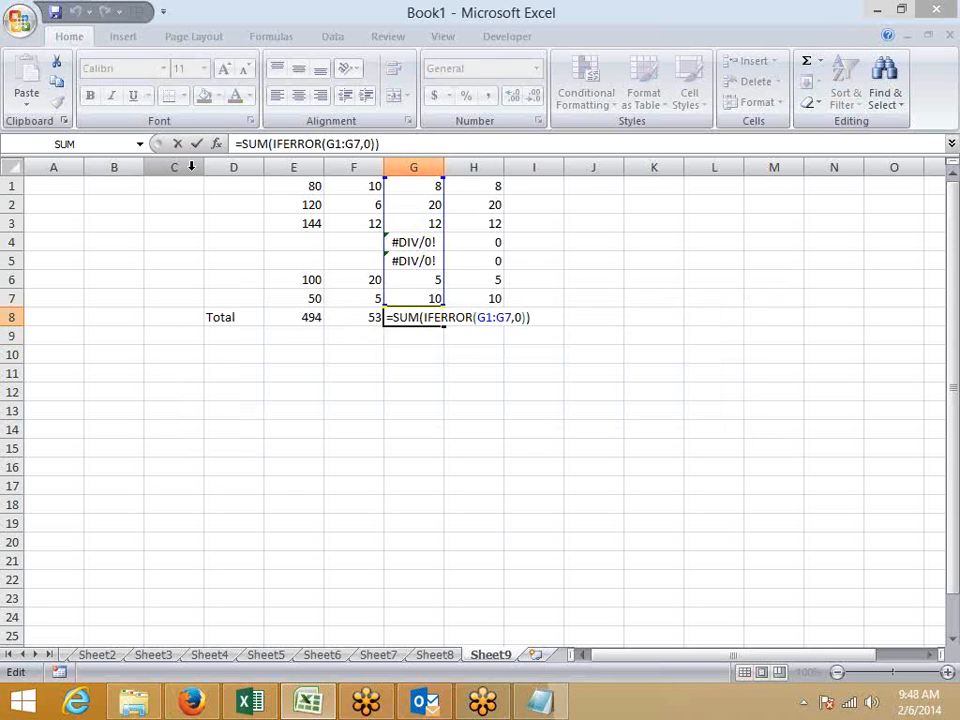
key("ctrl+shift+Return")
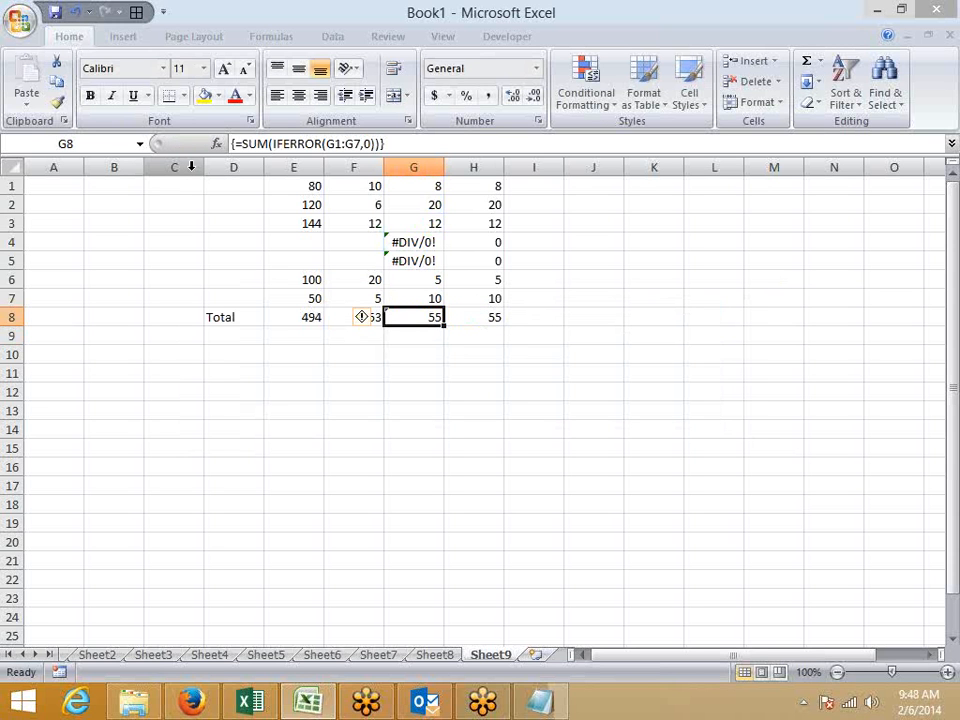
left_click(281, 37)
left_click(708, 103)
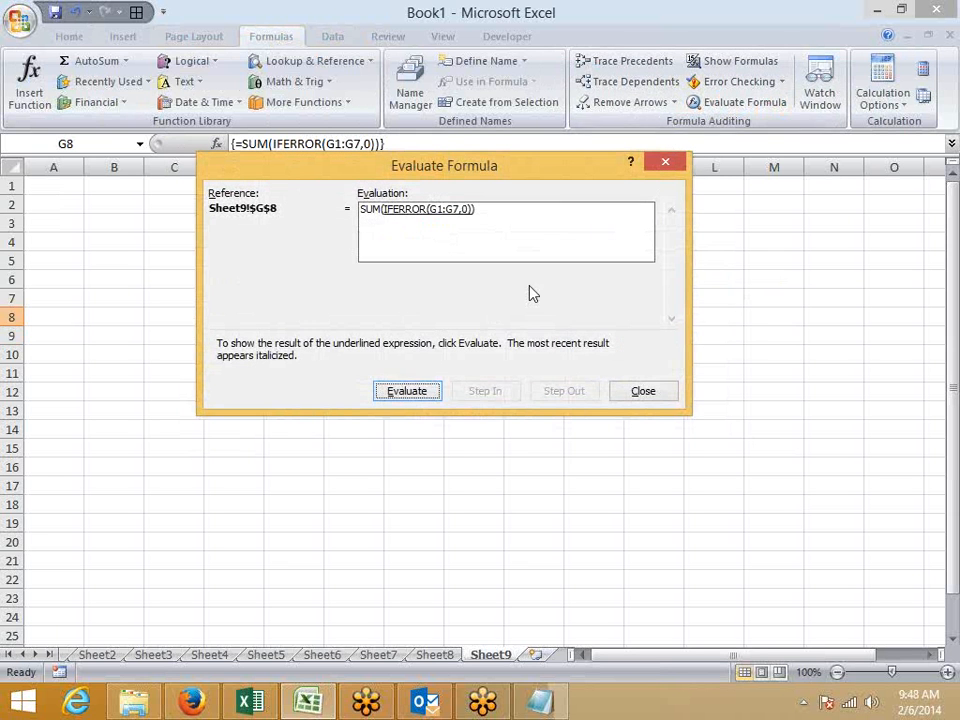
left_click(427, 395)
key("Escape")
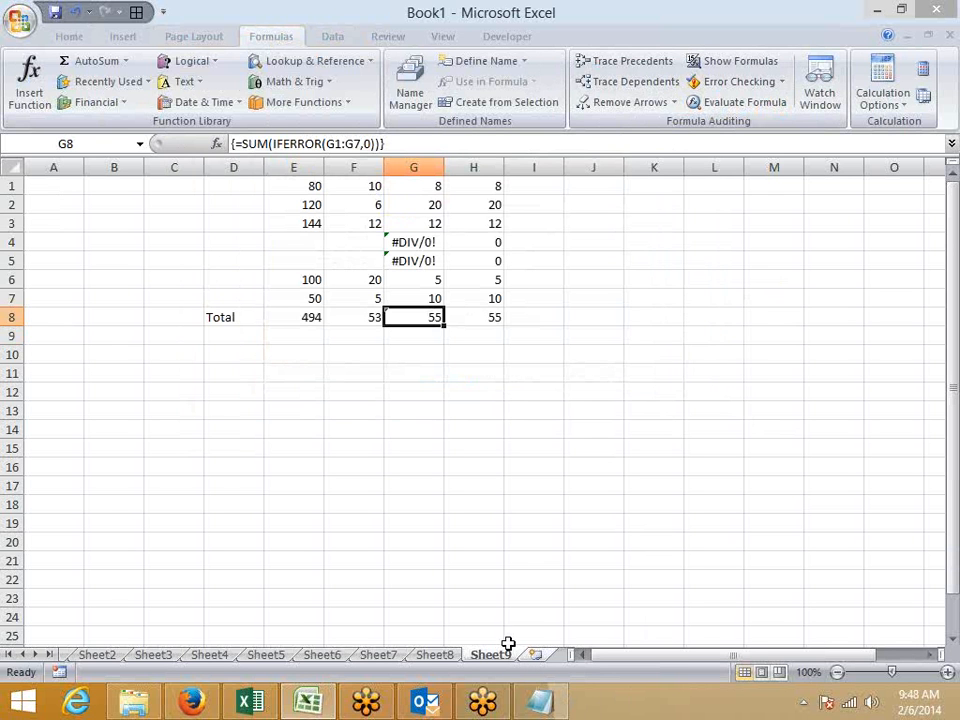
Step: Examine the division formulas in column G and the array total in G8 on Sheet9
left_click(536, 444)
left_click(440, 656)
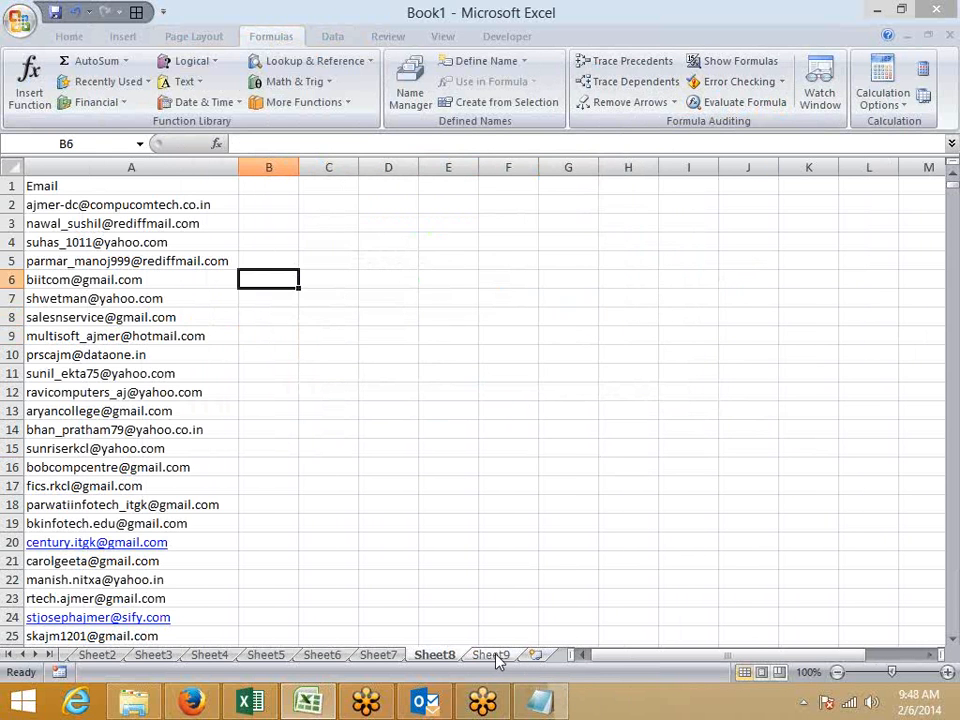
left_click(500, 657)
left_click(422, 243)
left_click(435, 317)
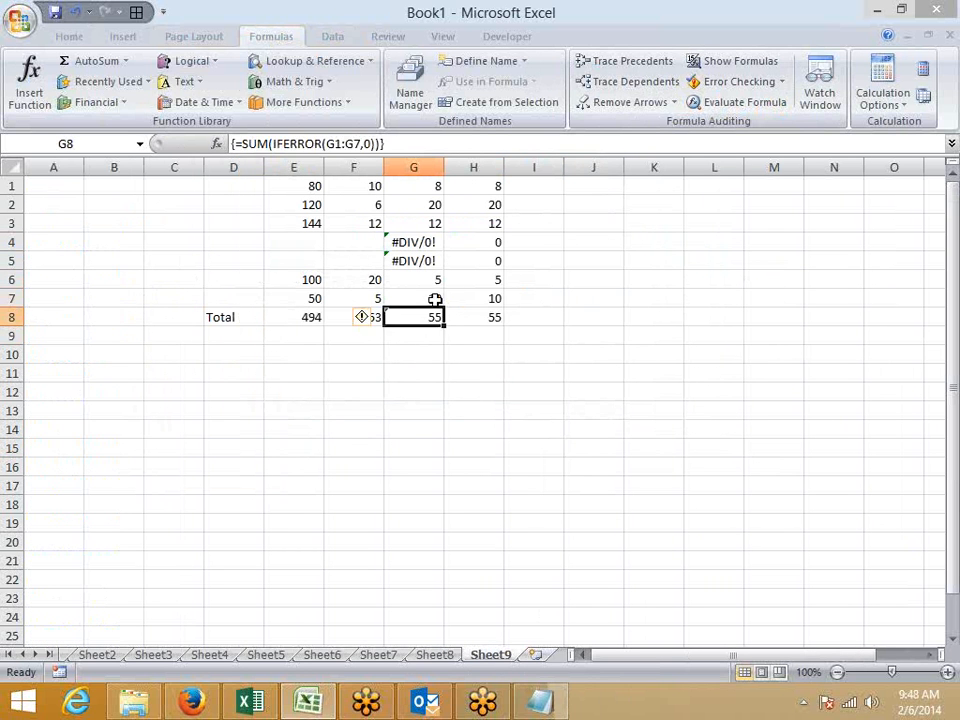
left_click(435, 299)
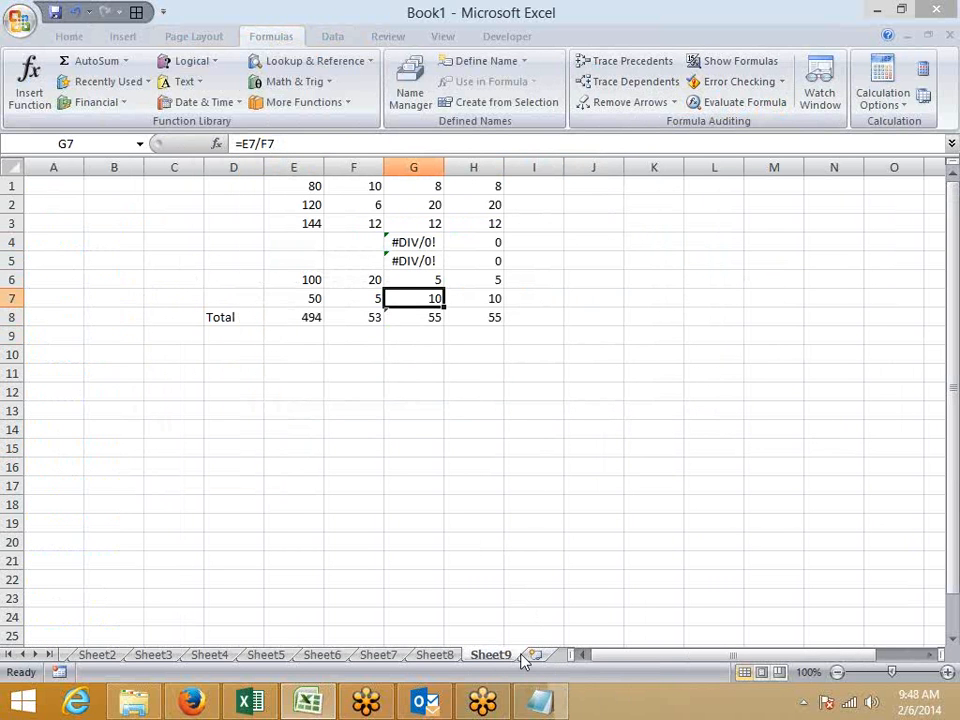
left_click(428, 225)
left_click(435, 260)
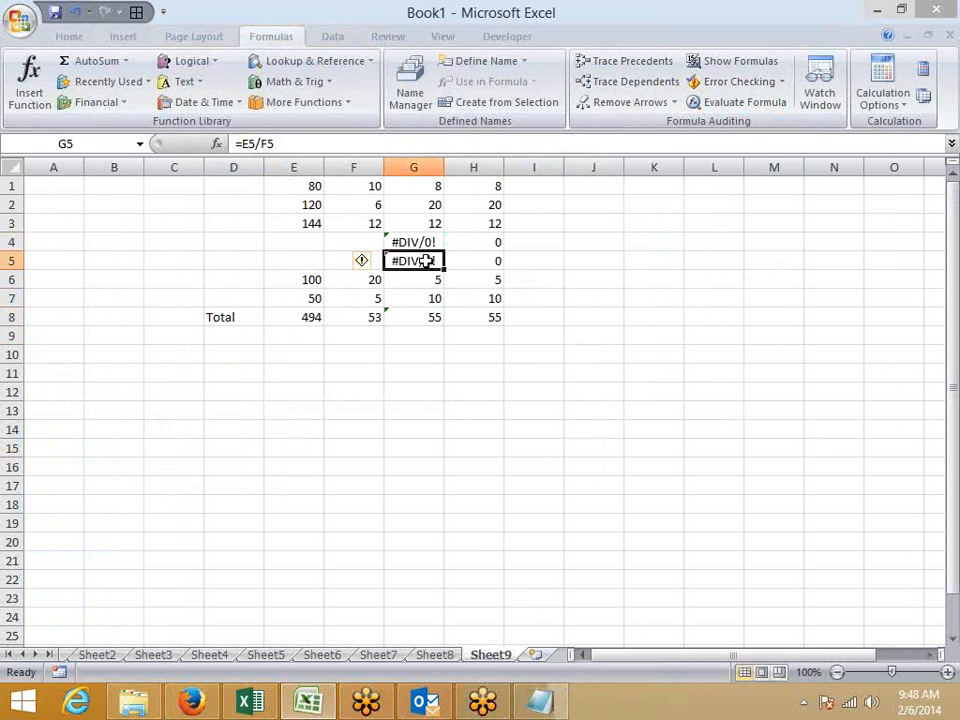
left_click(441, 320)
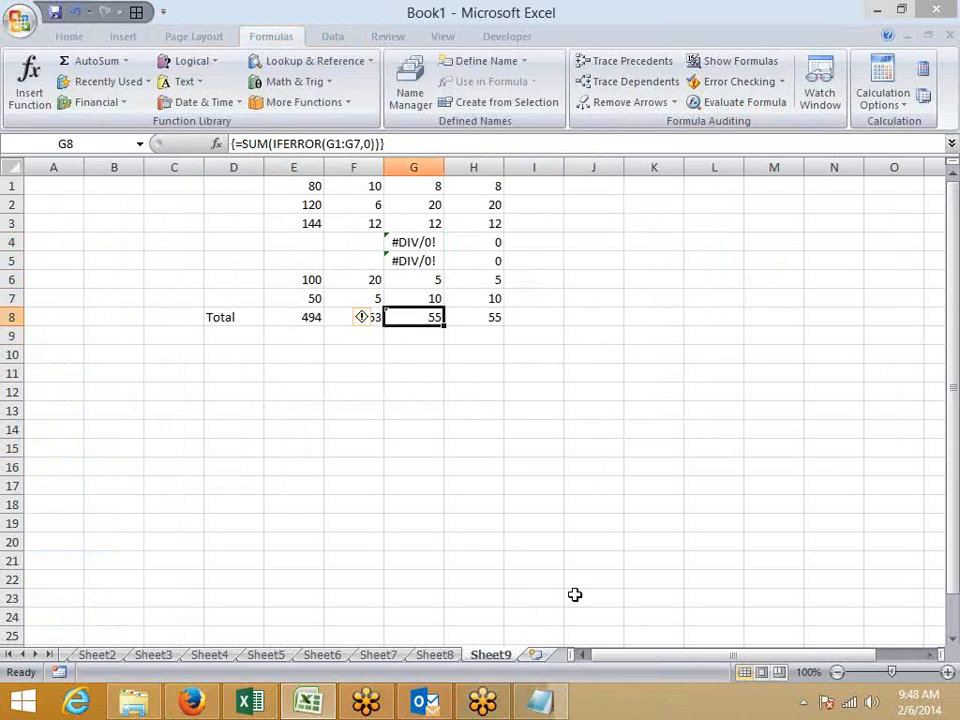
Step: Copy the range C1:J11 from Sheet9 and paste it into a new workbook starting at A1
double_click(497, 656)
key("Return")
left_click_drag(600, 373, 165, 110)
key("ctrl+c")
key("ctrl+n")
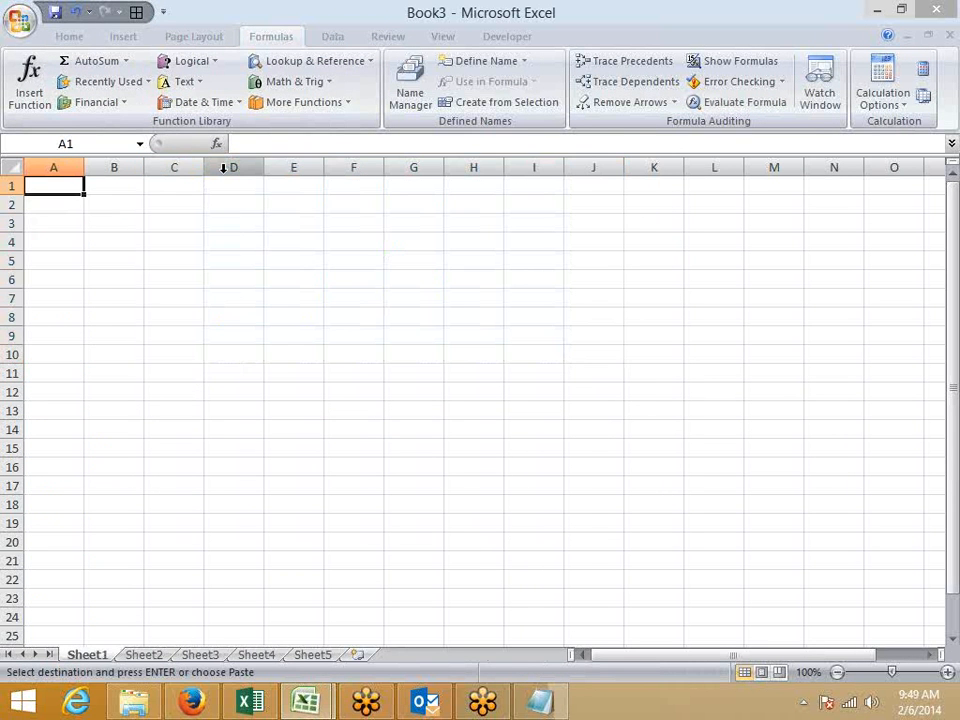
key("Return")
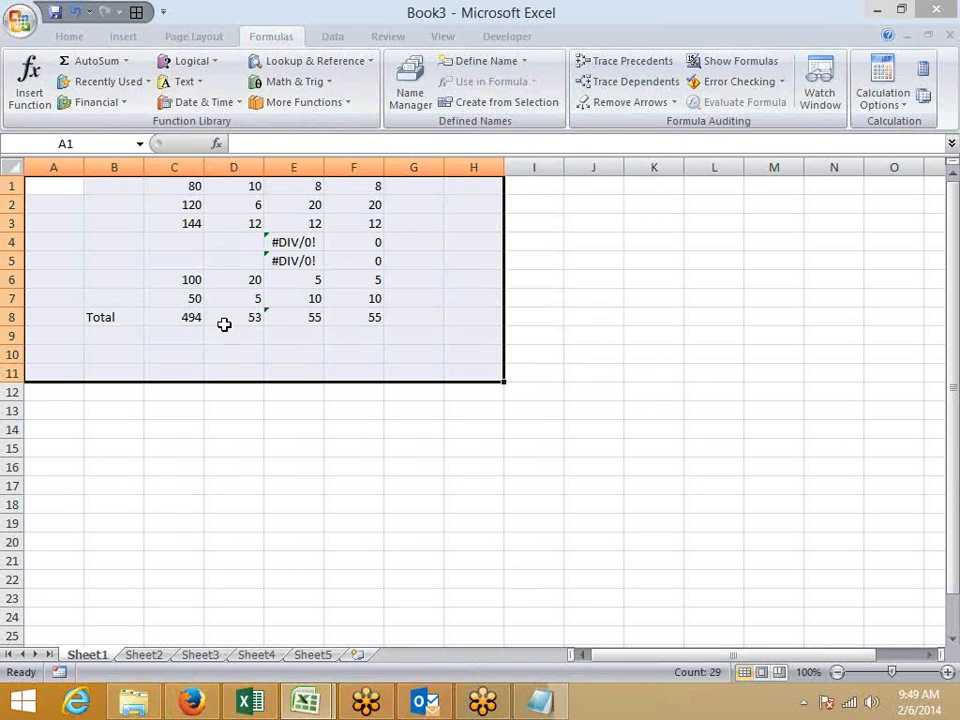
Step: Rename Sheet1 as E1 and Sheet2 as E2 in the new workbook
double_click(86, 655)
type("q1")
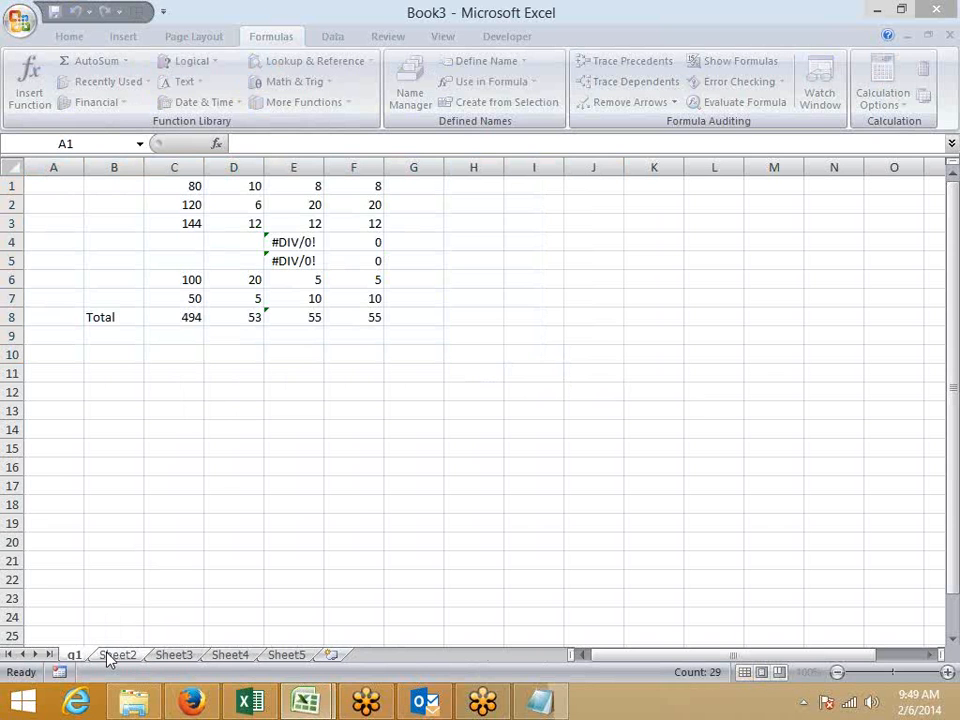
key("BackSpace")
key("BackSpace")
type("E1")
left_click(141, 592)
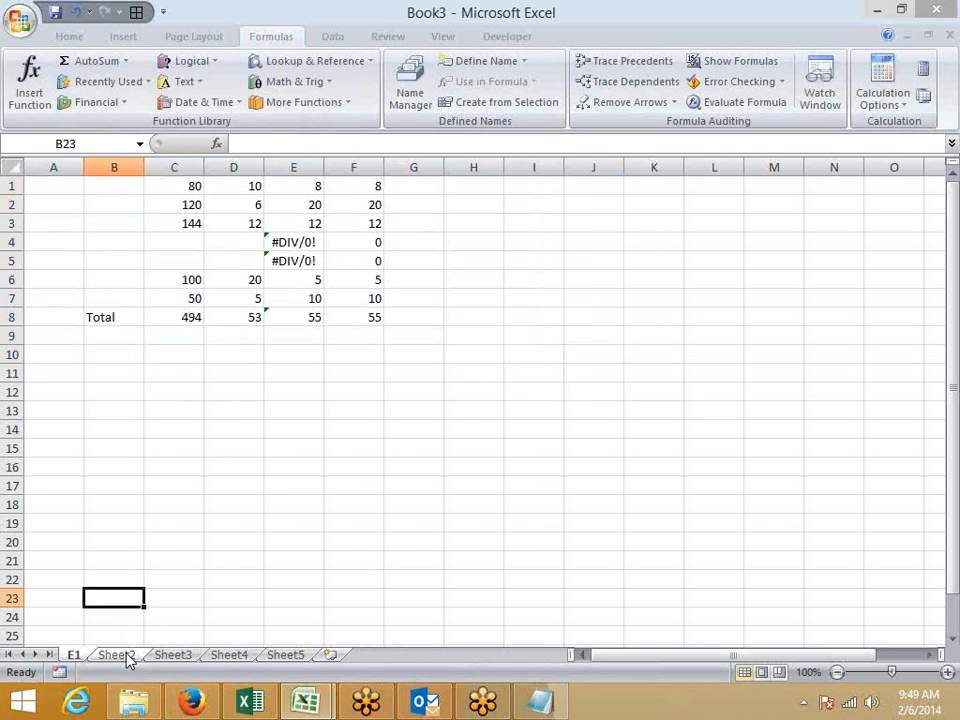
double_click(116, 655)
type("E2")
key("Return")
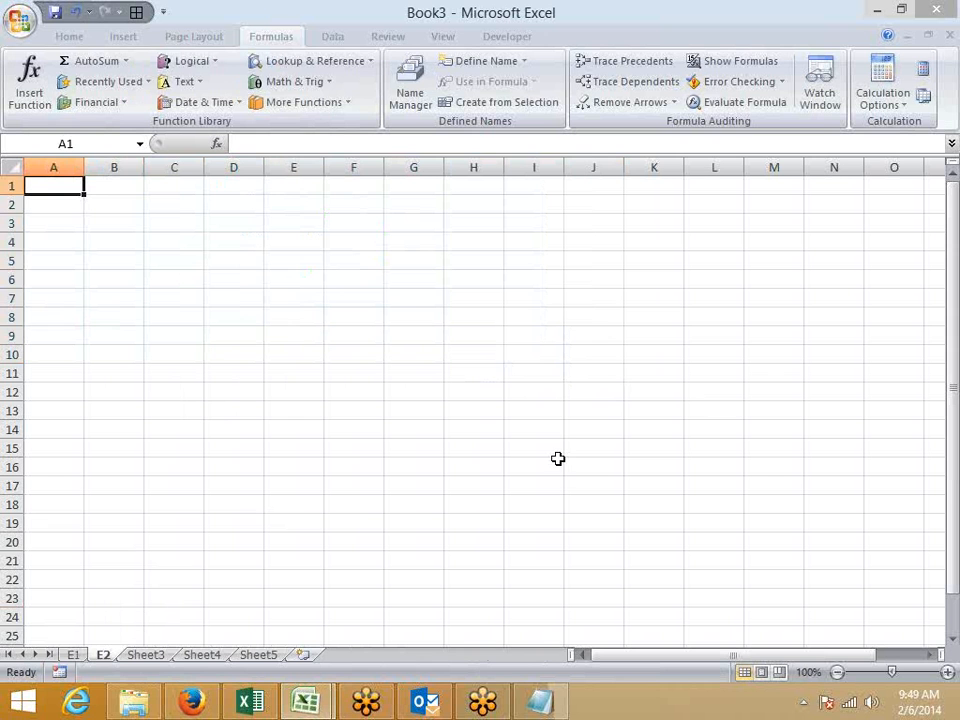
Step: On sheet E1, review the totals and helper column, and fill the array total in E8 with yellow
left_click(73, 655)
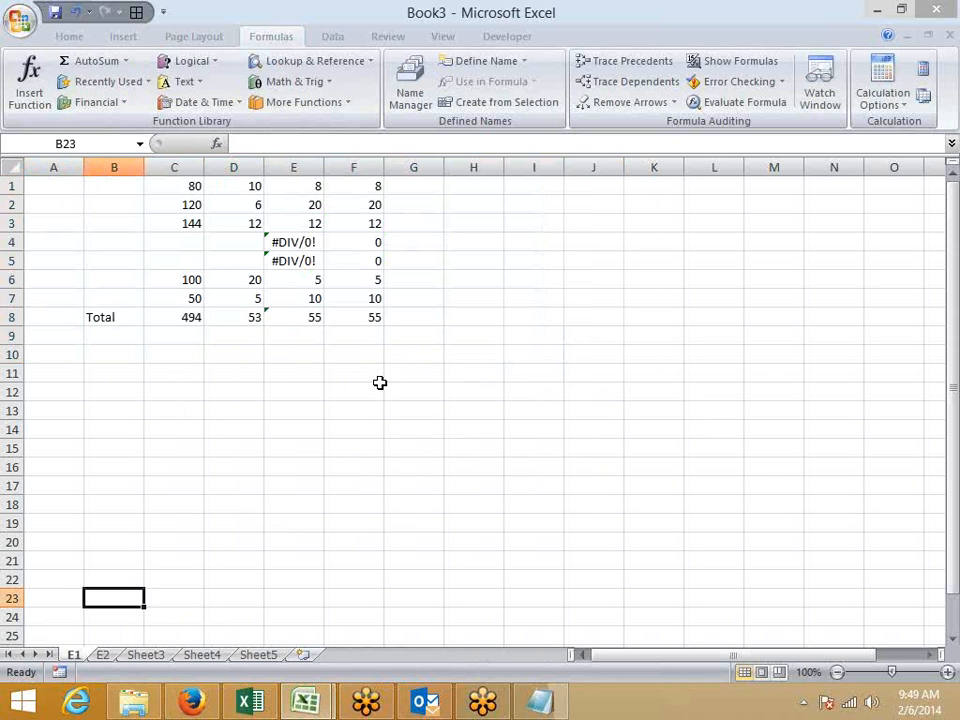
left_click(372, 316)
left_click(306, 316)
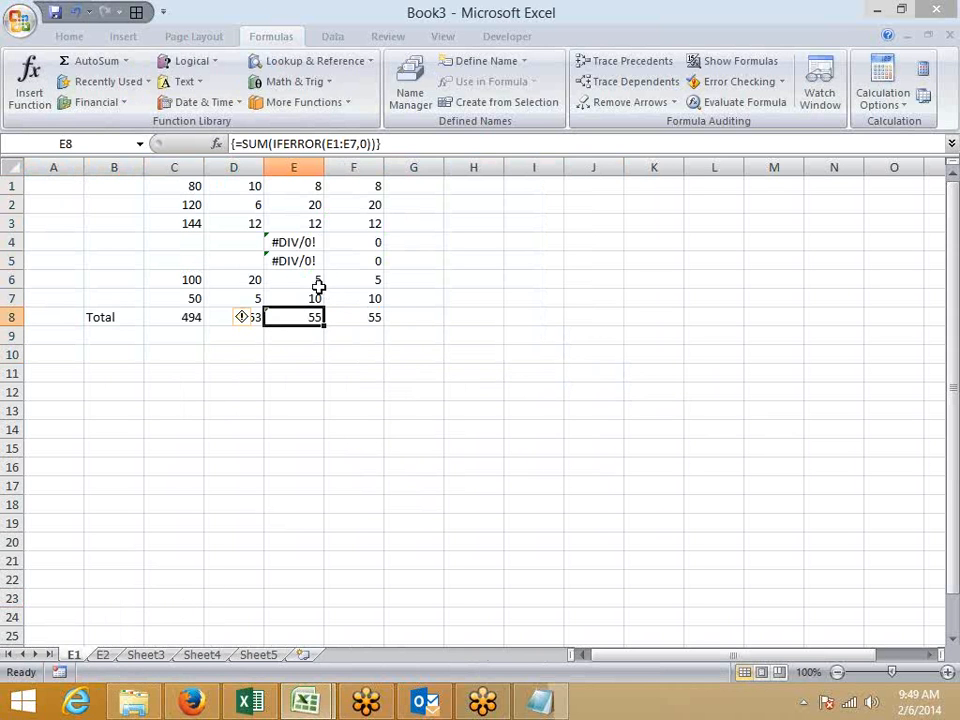
left_click_drag(370, 186, 375, 264)
left_click_drag(377, 342, 377, 337)
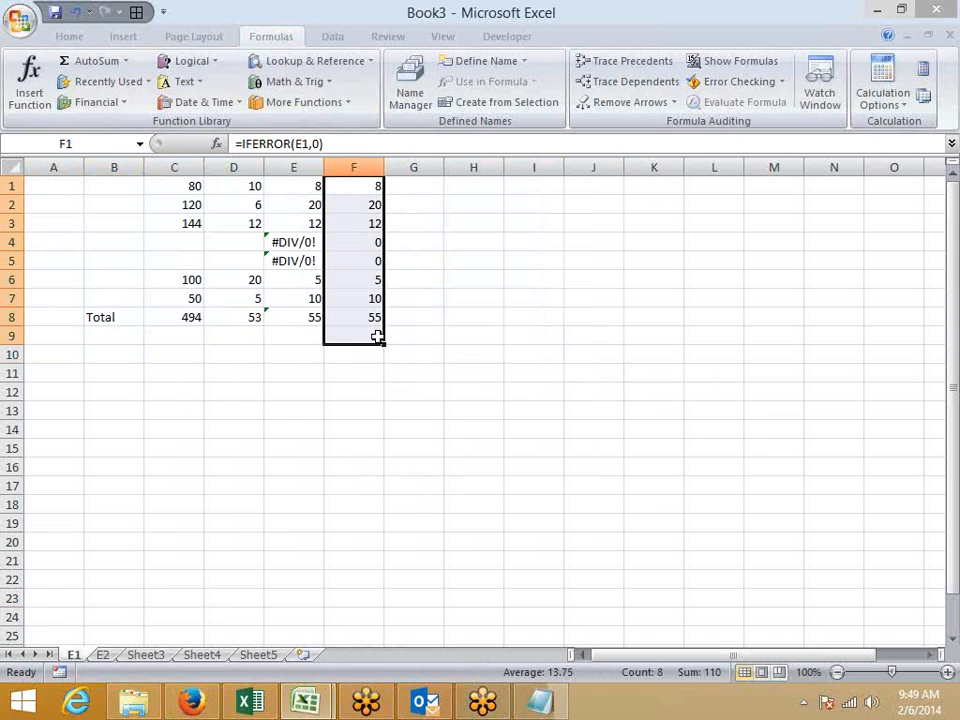
left_click(313, 317)
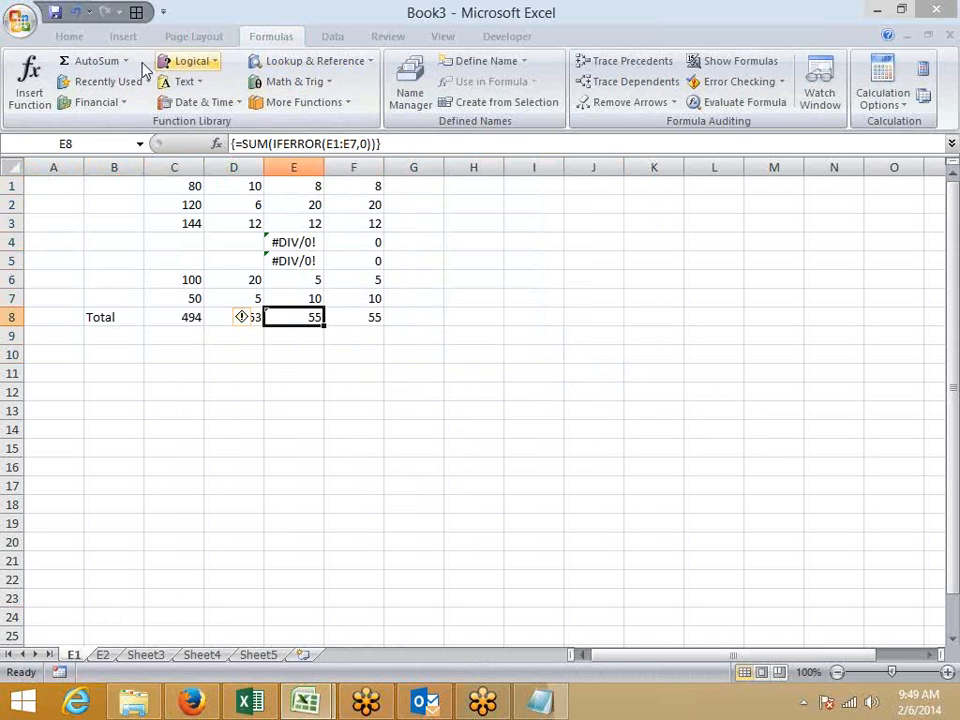
left_click(86, 38)
left_click(204, 95)
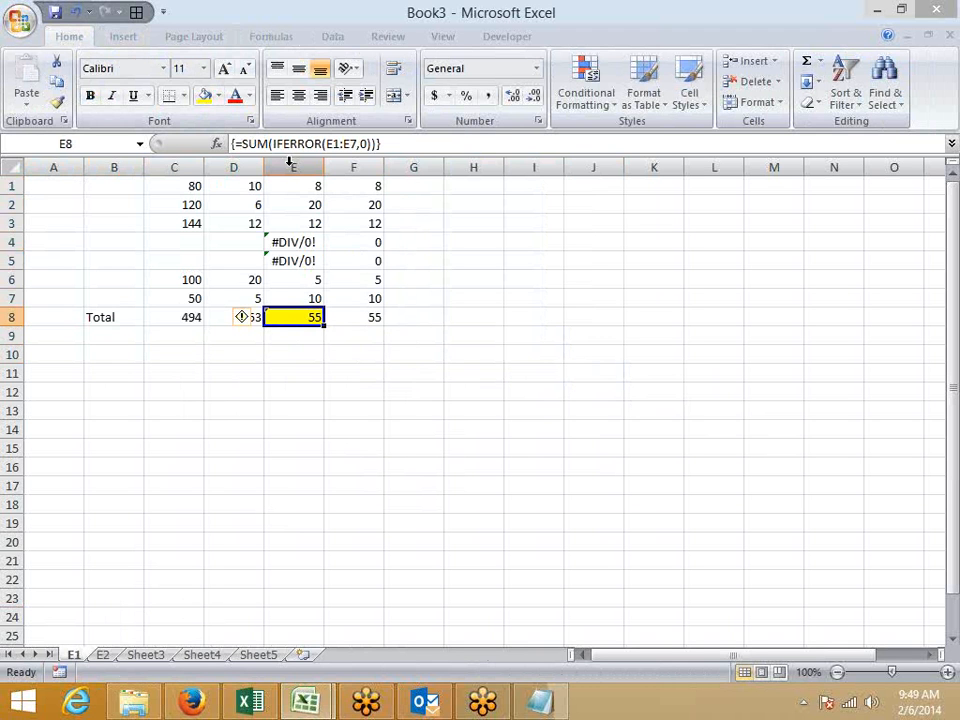
Step: Begin a formula in E9 with nested SUM, IF and ISERROR functions
left_click(320, 337)
type("=sum")
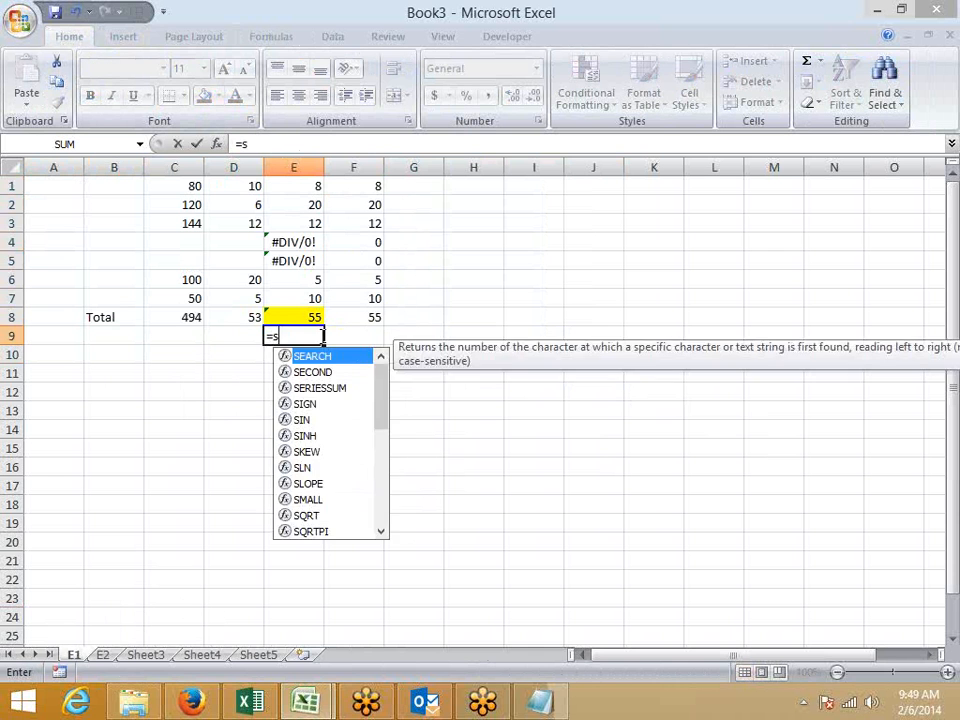
key("Tab")
type("if")
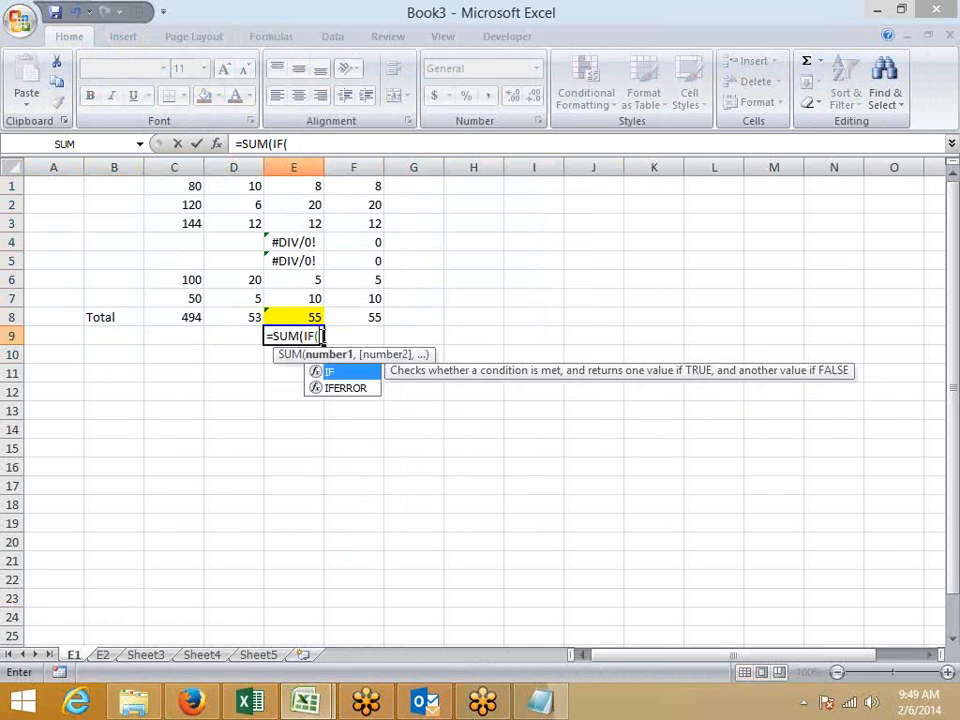
key("Tab")
type("is")
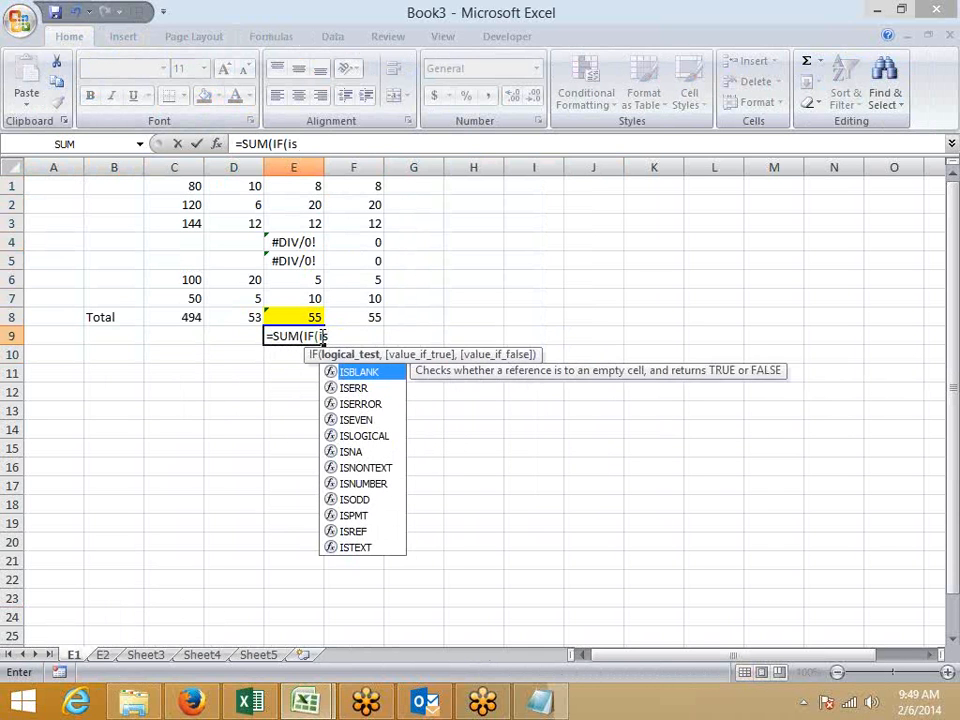
key("Down")
key("Down")
key("Down")
key("Tab")
key("BackSpace")
key("BackSpace")
key("BackSpace")
key("BackSpace")
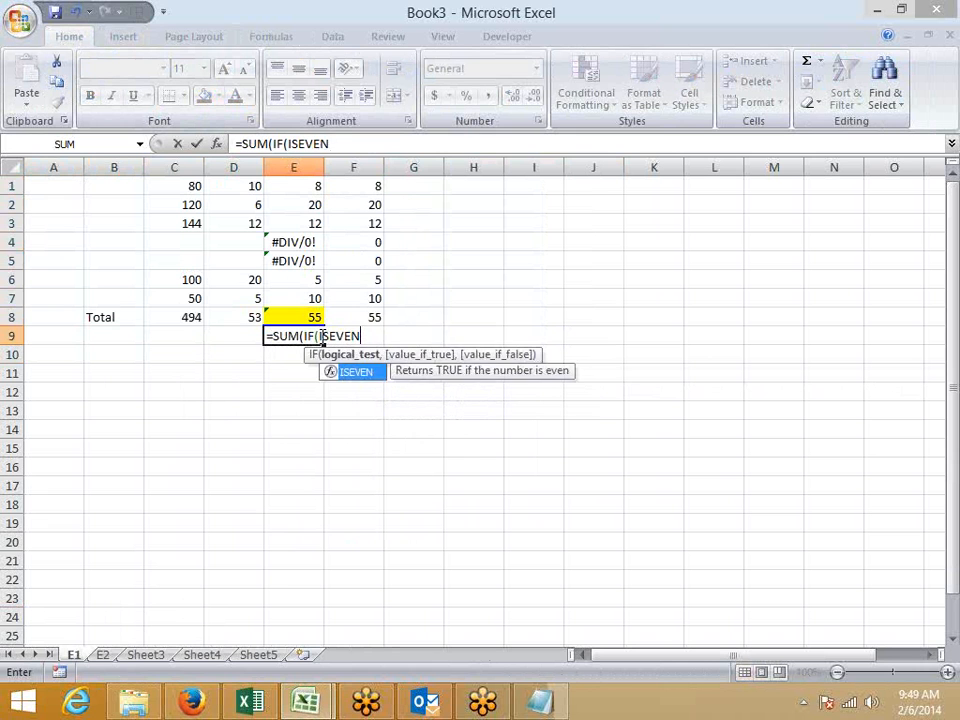
key("Down")
key("Tab")
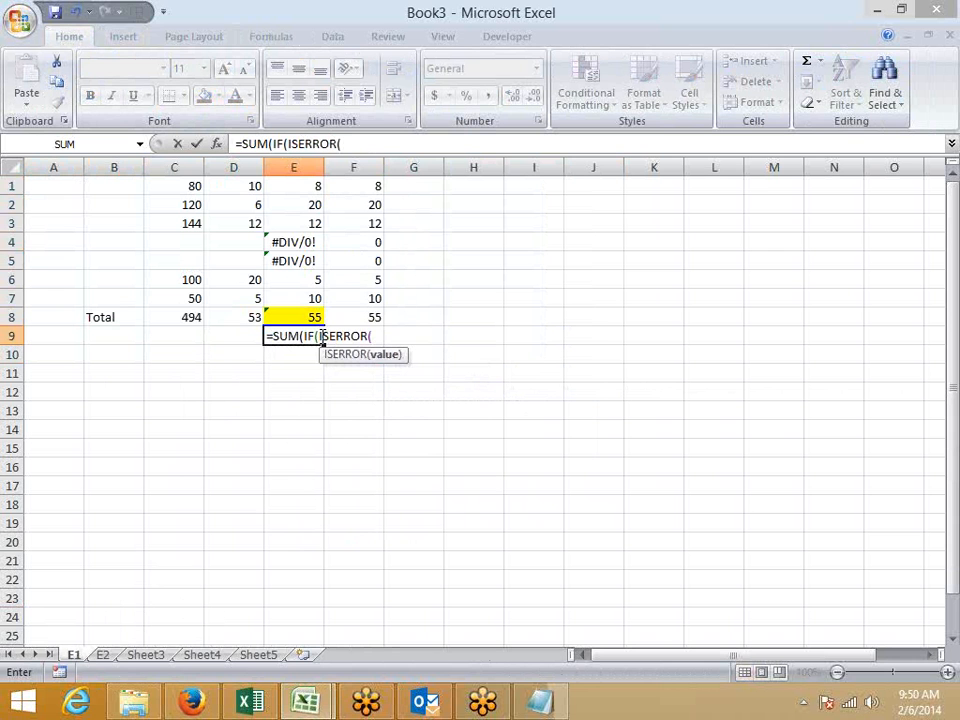
Step: Complete the E9 formula as =SUM(IF(ISERROR(E1:E7),0,E1:E7))
key("Up")
key("Up")
key("ctrl+shift+Up")
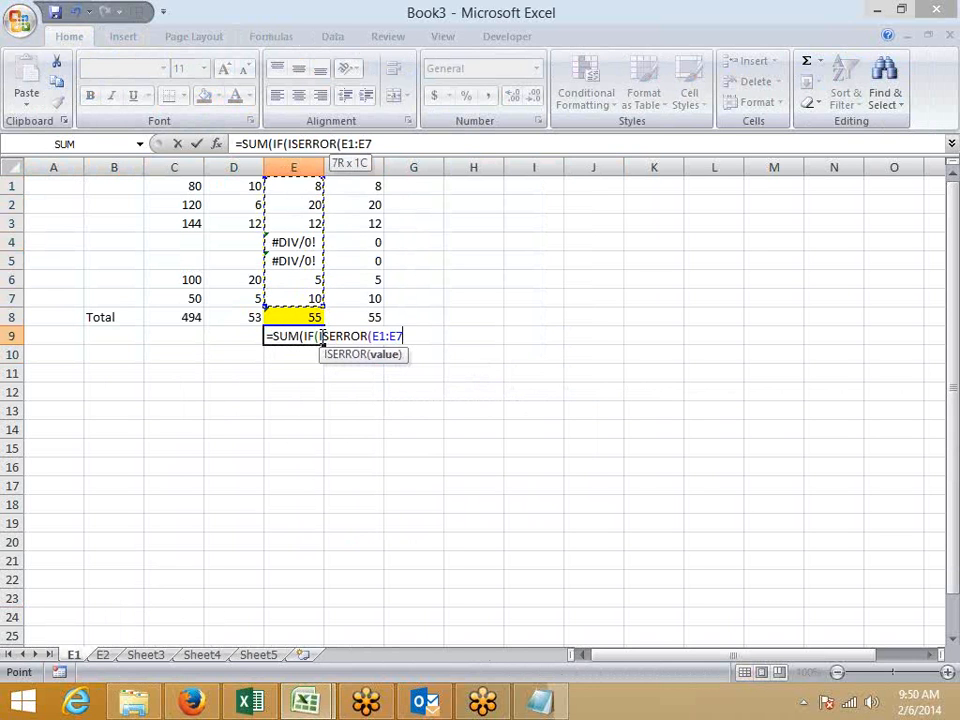
type("),0")
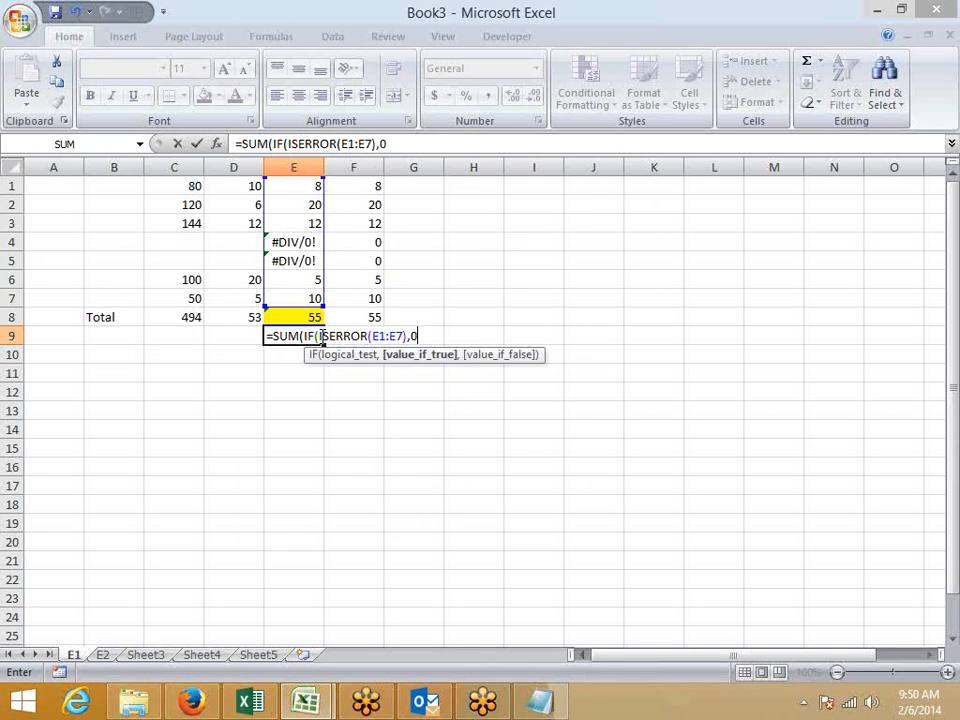
key("Return")
key("n")
key("Return")
key("Return")
key("n")
left_click(472, 400)
type(",")
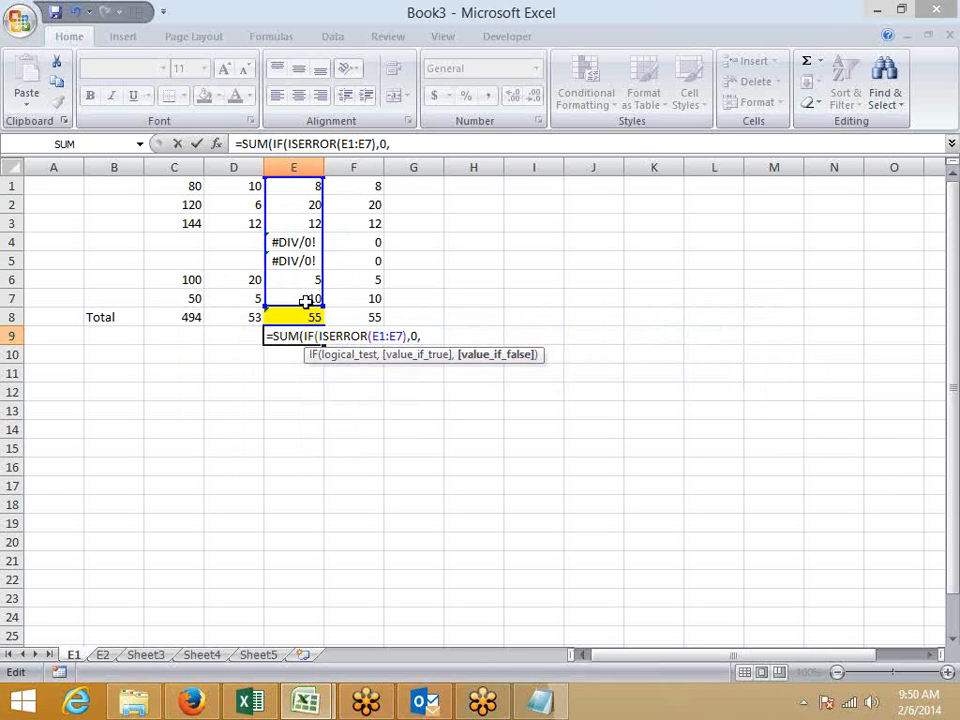
left_click_drag(316, 298, 294, 167)
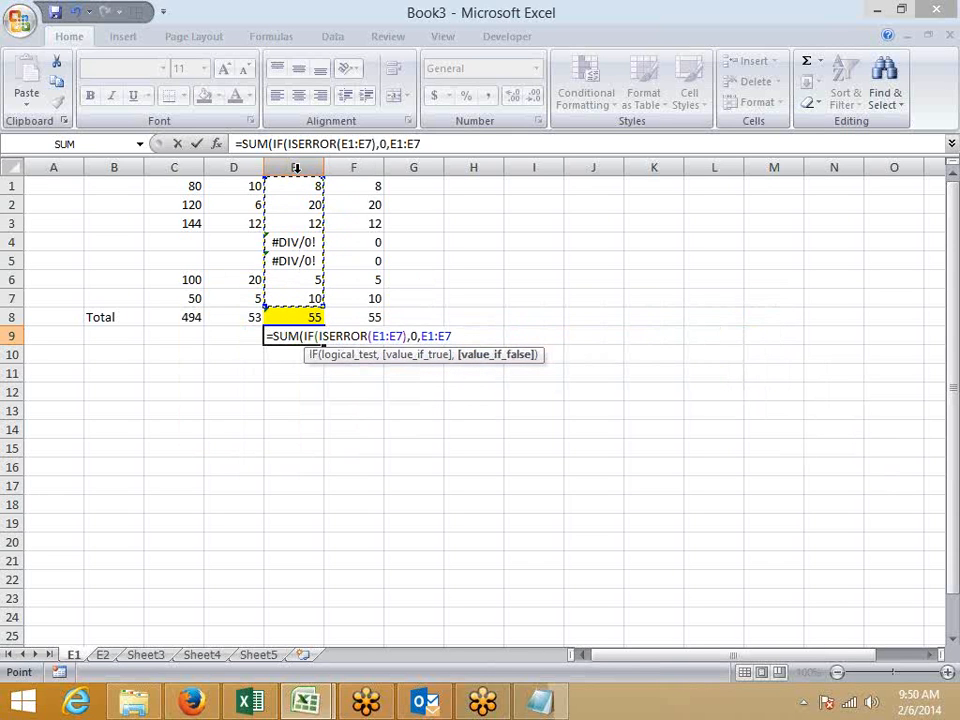
type(")")
key("Return")
key("Return")
Step: Re-enter the E9 formula as an array formula and fill the cell with yellow
key("F2")
key("ctrl+shift+Return")
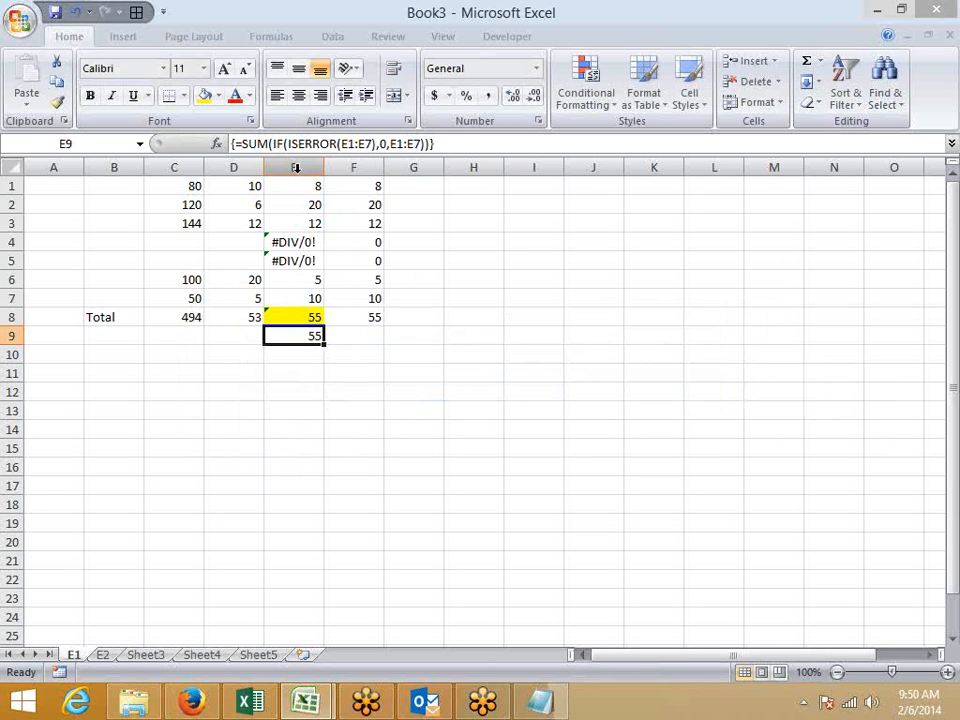
left_click(204, 95)
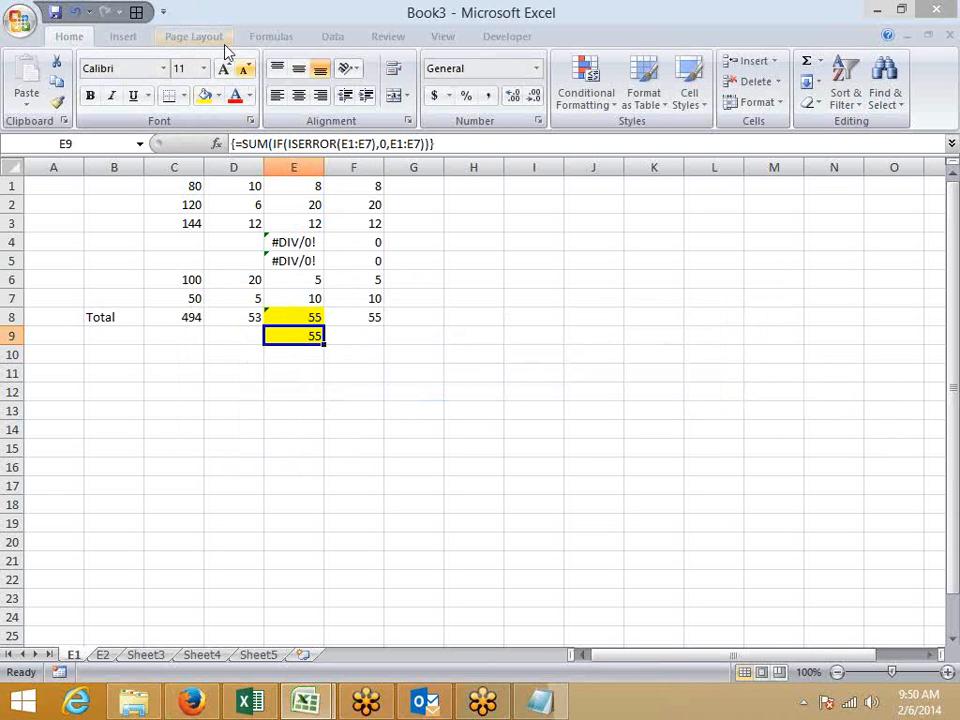
Step: On sheet E2, enter the formula =RANDBETWEEN(10,90) in A1
left_click(108, 656)
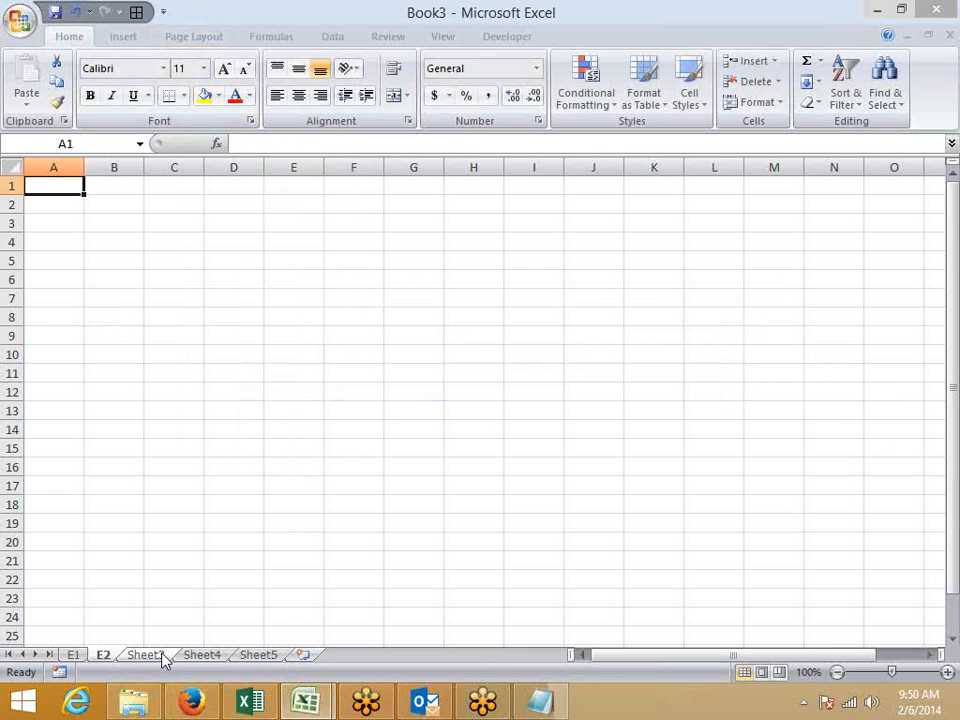
type("=RANDBETWEEN(1")
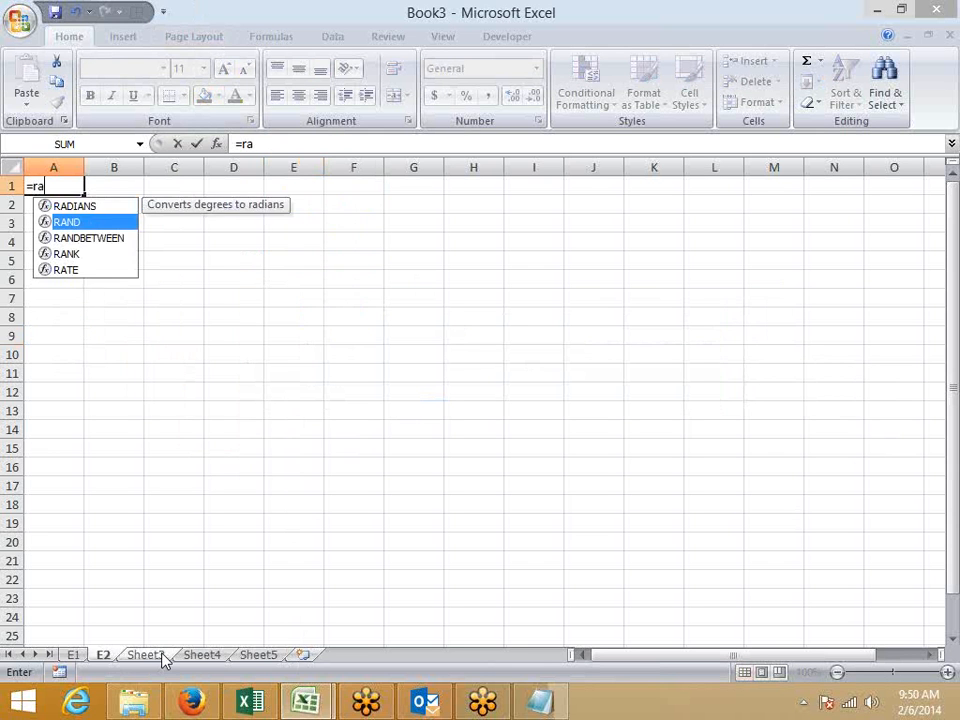
type("0,9")
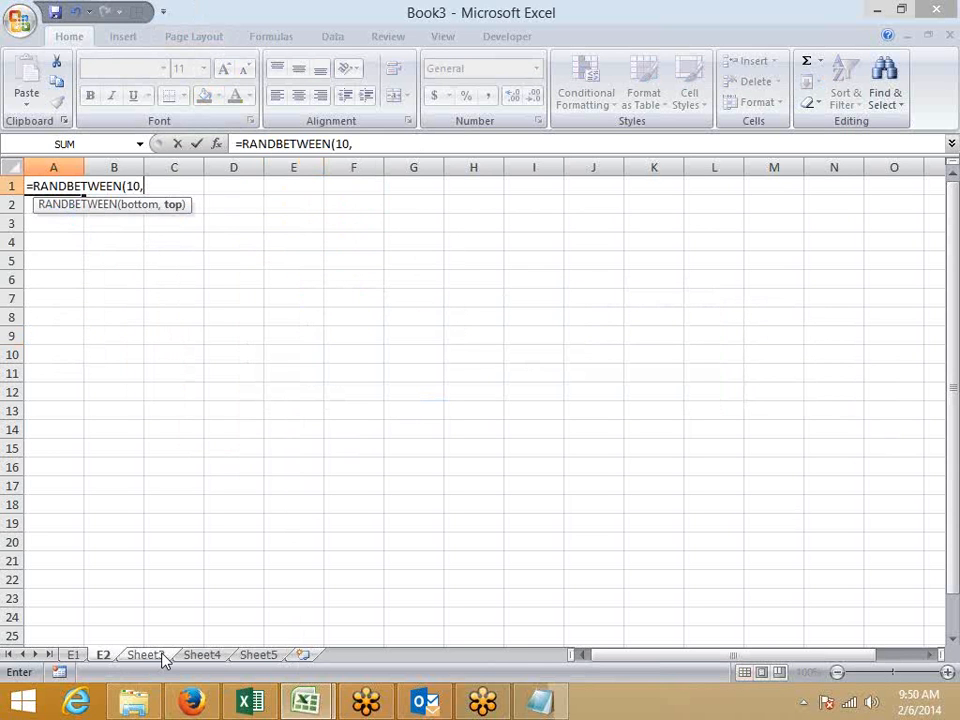
key("Return")
key("Up")
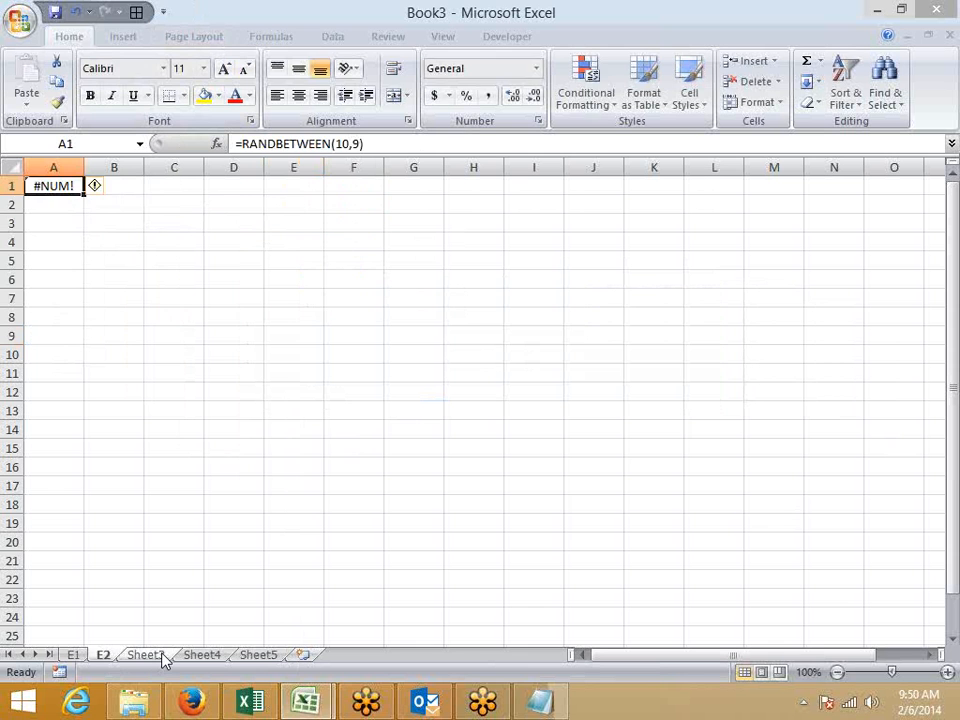
key("F2")
key("Left")
type("0")
key("Return")
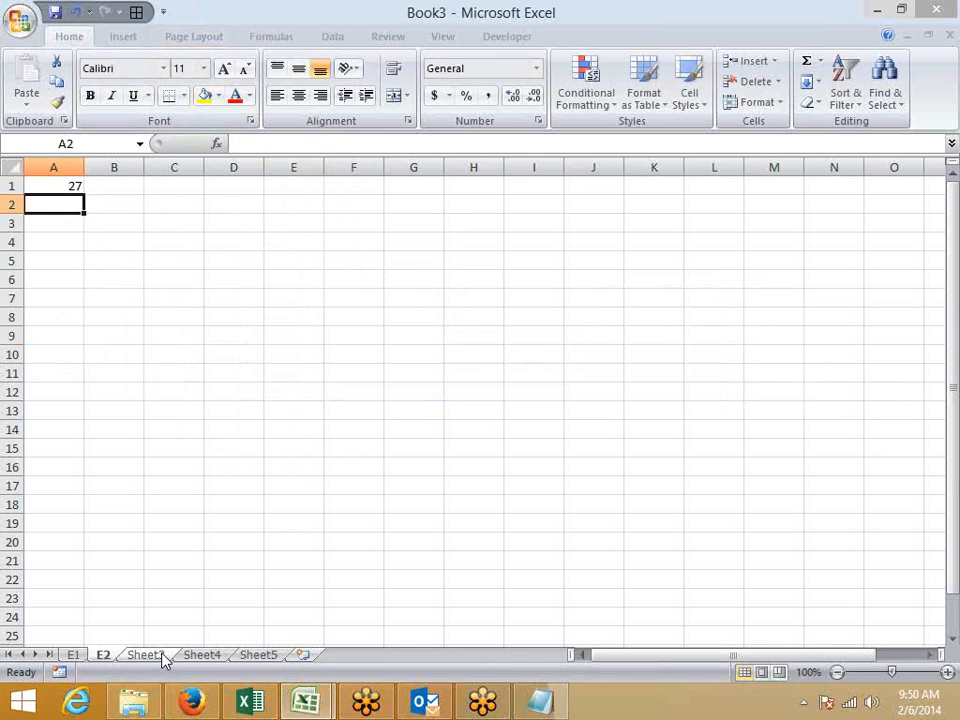
Step: Fill the RANDBETWEEN formula from A1 down column A to row 101
key("Up")
key("shift+Down")
key("shift+Down")
key("shift+Down")
key("shift+Down")
key("shift+Down")
key("shift+Down")
key("shift+Down")
key("shift+Down")
key("shift+Down")
key("shift+Down")
key("shift+Down")
key("shift+Down")
key("shift+Down")
key("shift+Down")
key("shift+Down")
key("shift+Down")
key("shift+Down")
key("shift+Down")
key("shift+Down")
key("shift+Down")
key("ctrl+d")
Step: Replace the random-number formulas in A1:A101 with their values
key("ctrl+Up")
key("ctrl+shift+Down")
key("ctrl+c")
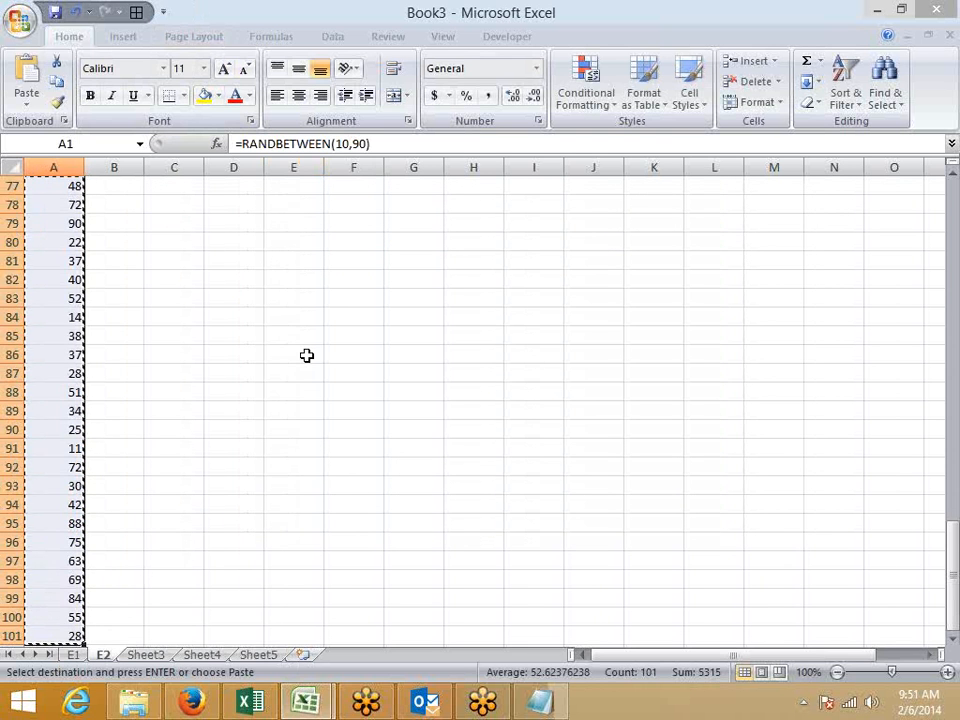
left_click(42, 108)
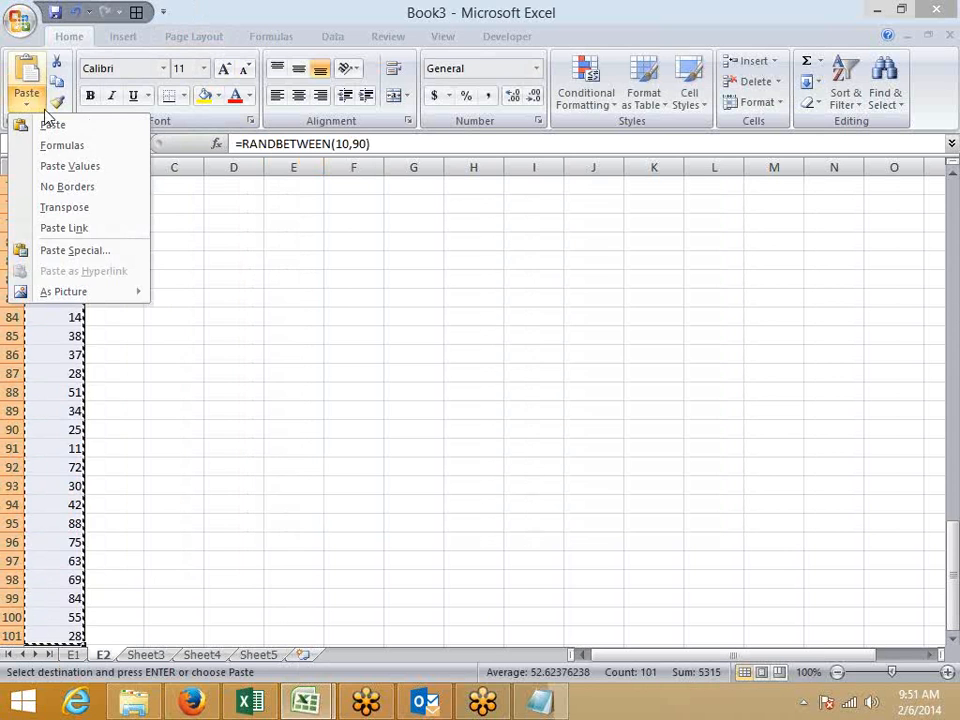
left_click(69, 165)
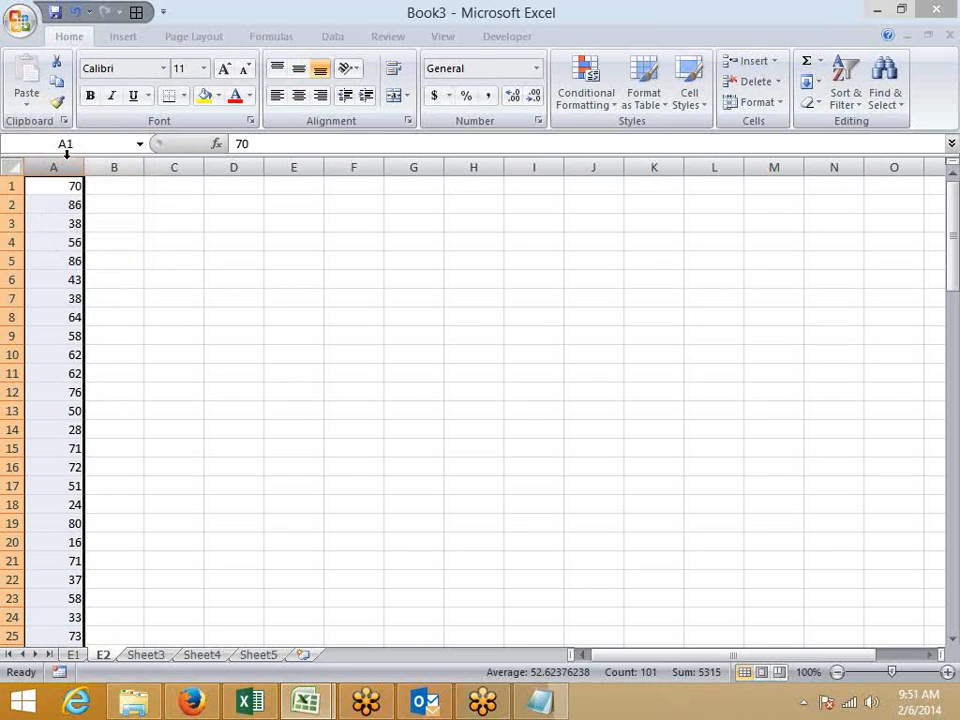
Step: Enter the label Top 5 in C2 and the label Total in D3
key("Escape")
key("Right")
key("Right")
key("Down")
type("Top 5")
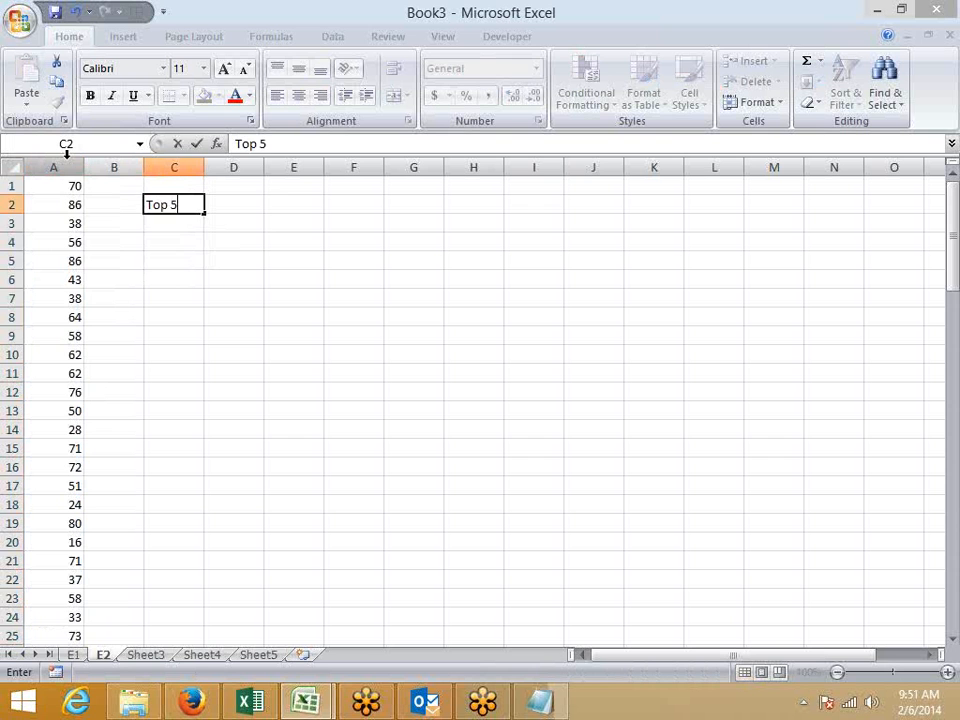
key("Return")
key("Right")
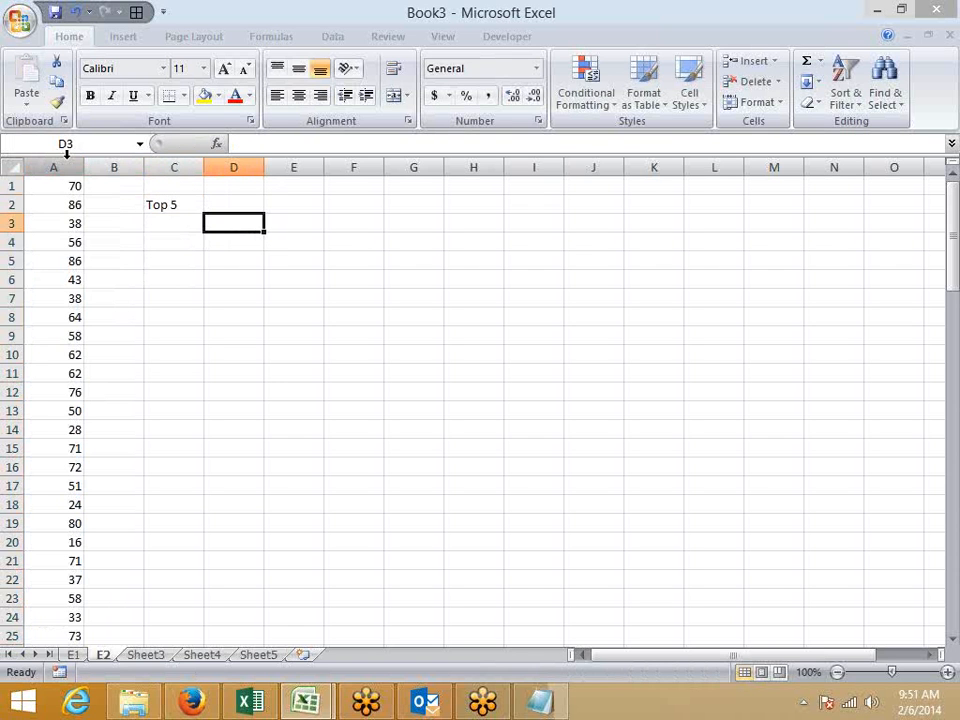
type("Total")
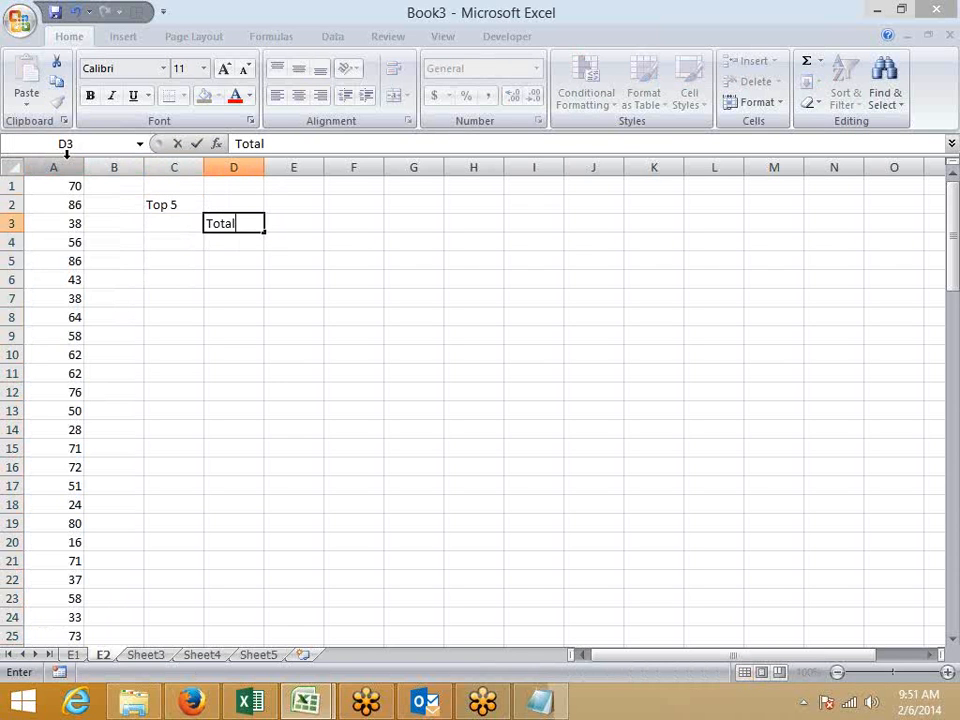
key("Return")
key("Left")
key("Left")
key("Left")
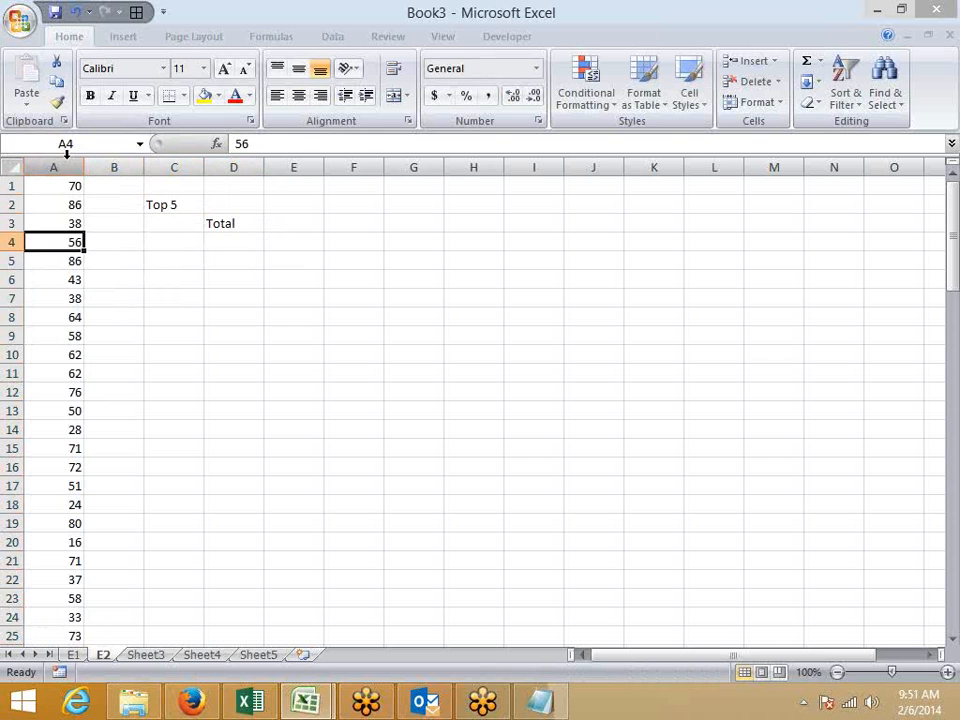
Step: Enter the rank numbers 1 to 5 in cells C5 to C9
key("Right")
key("Right")
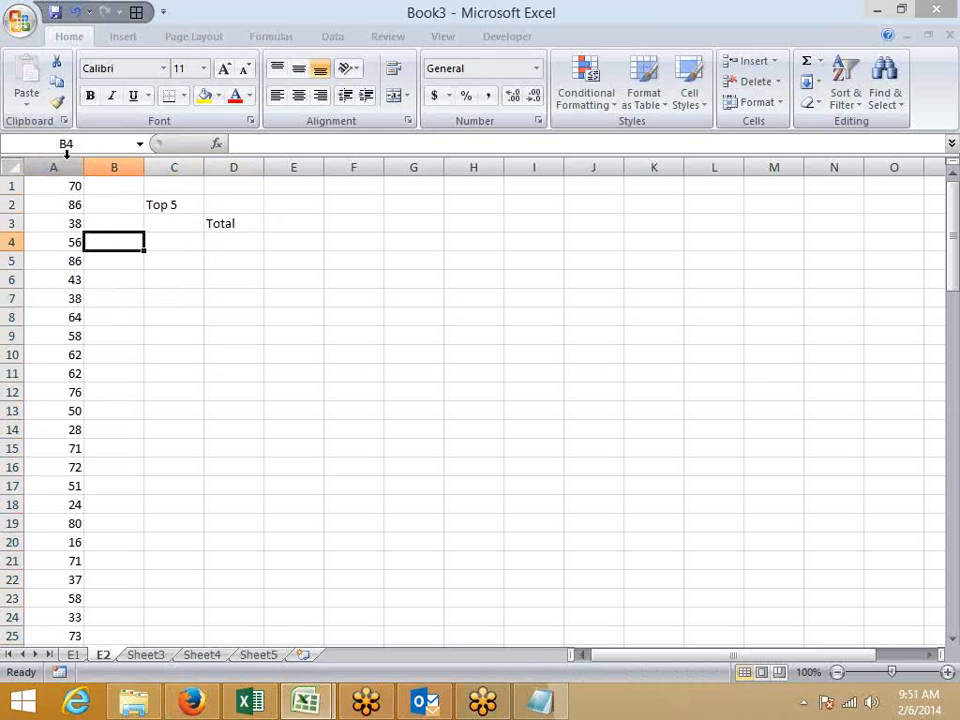
key("Down")
type("1")
key("Return")
type("2")
key("Return")
type("3")
key("Return")
type("4")
key("Return")
type("5")
key("Return")
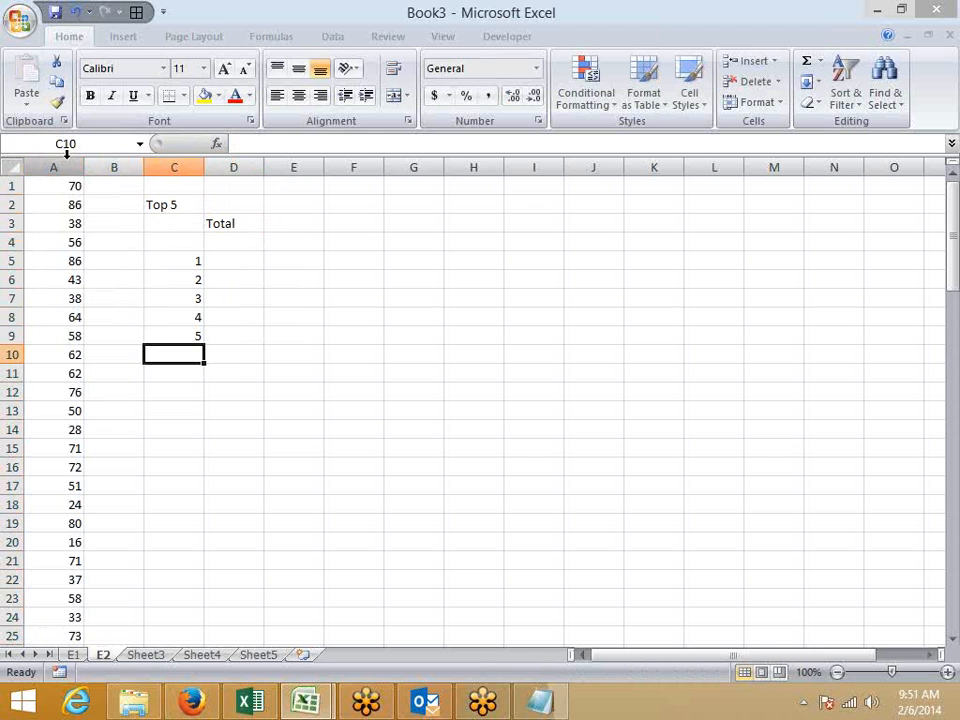
Step: Enter the formula =LARGE(A:A,C5) in D5
key("Up")
key("Up")
key("Up")
key("Up")
key("Up")
key("Right")
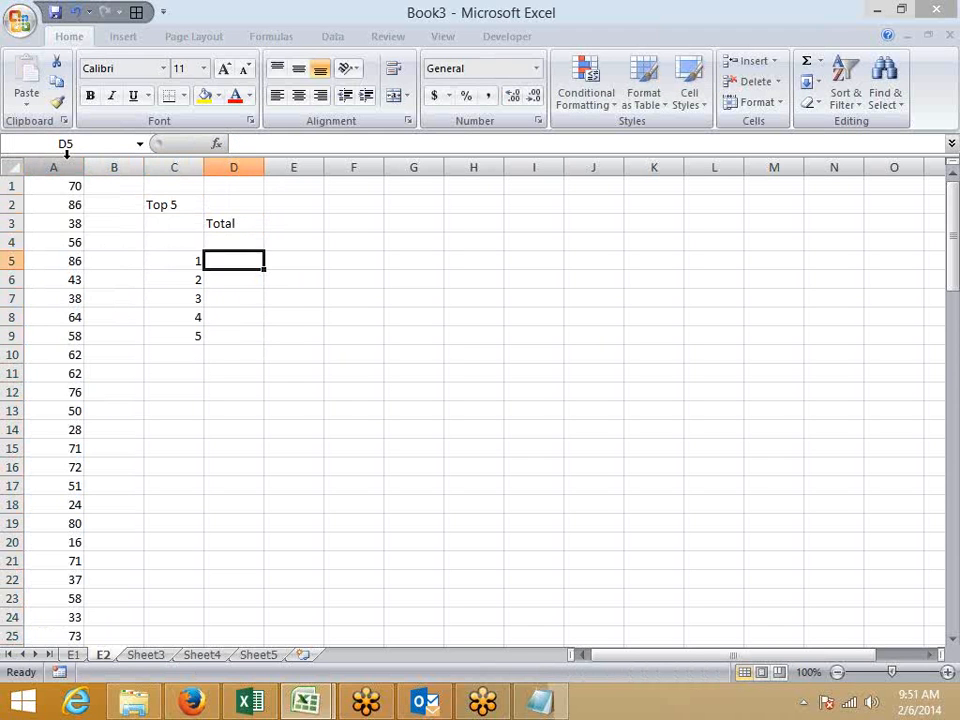
type("=lar")
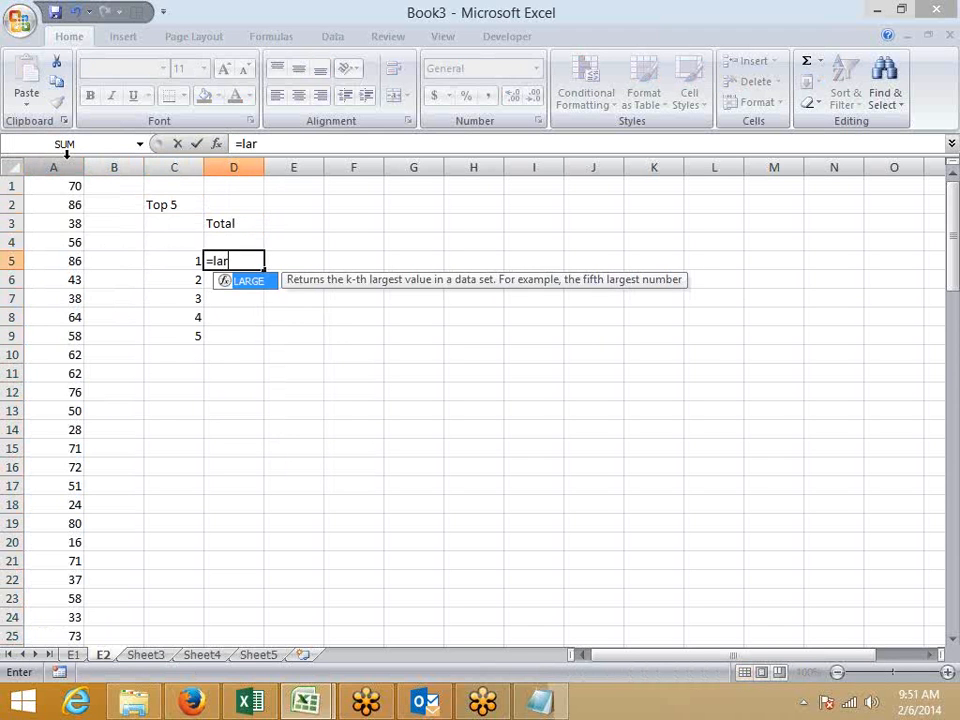
key("Tab")
key("Left")
key("Left")
key("Left")
key("ctrl+space")
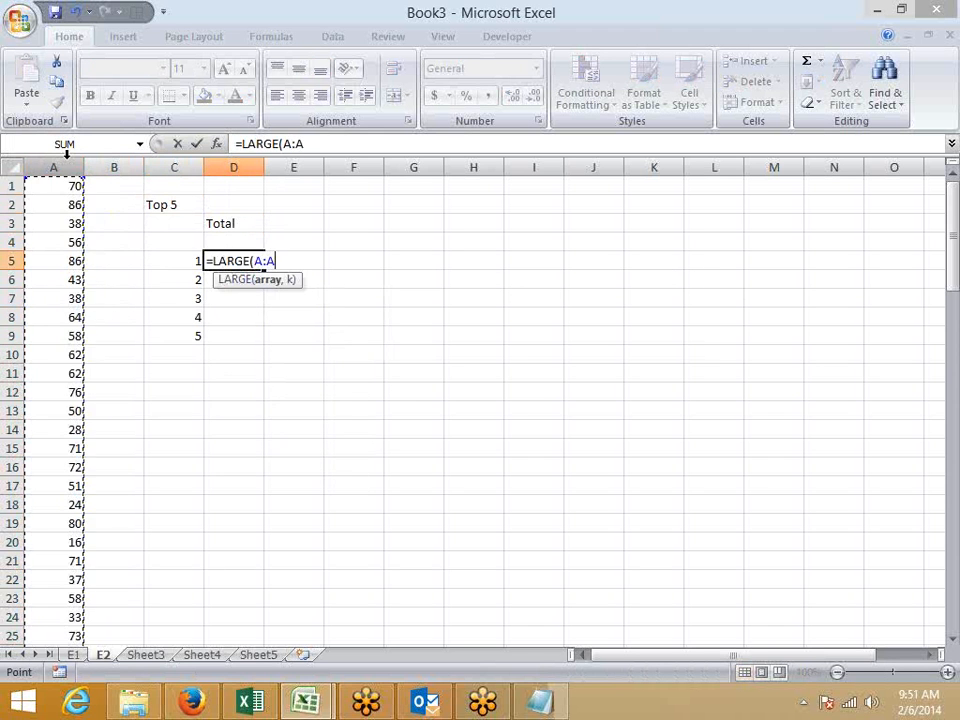
type(",")
key("Left")
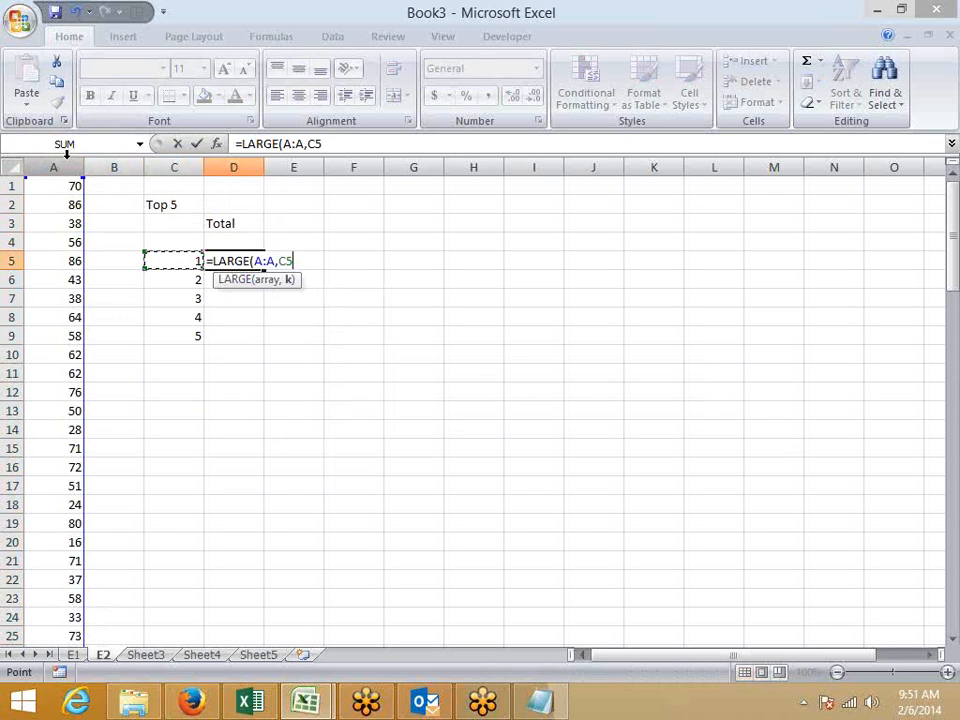
key("Return")
Step: Fill the LARGE formula from D5 down to D9
key("Up")
key("shift+Down")
key("shift+Down")
key("shift+Down")
key("shift+Down")
key("ctrl+d")
Step: Total the five largest values in D10 with =SUM(D5:D9)
key("ctrl+Down")
key("Down")
type("=")
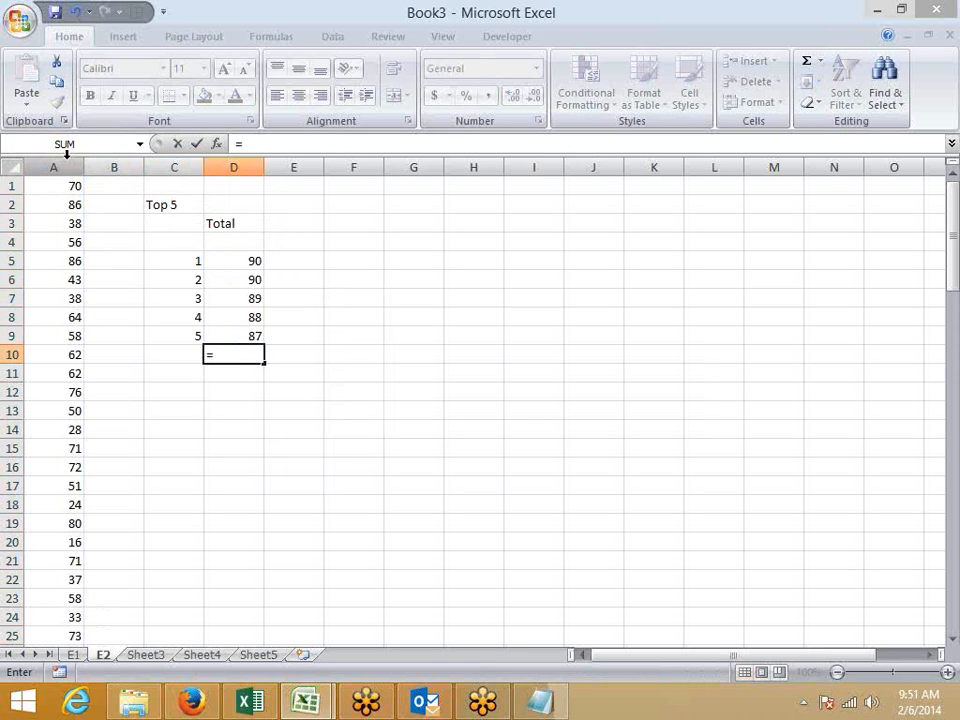
key("Escape")
key("alt+equal")
key("Return")
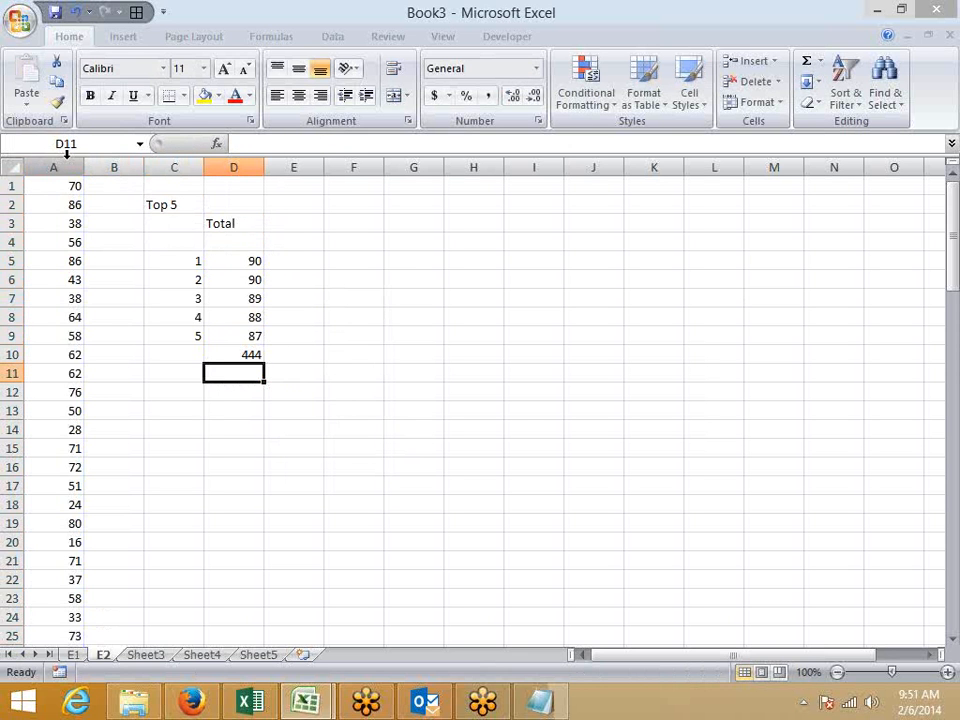
key("Up")
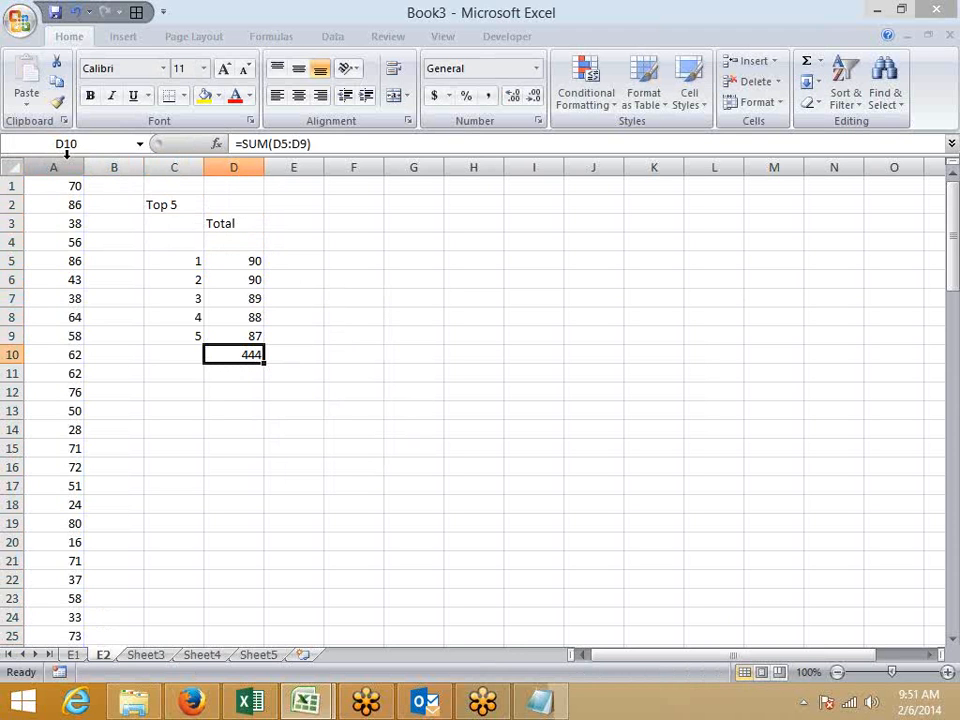
Step: Begin a formula in E5 with SUM and a nested LARGE over the range A1:A101
key("ctrl+Up")
key("Right")
type("=sum")
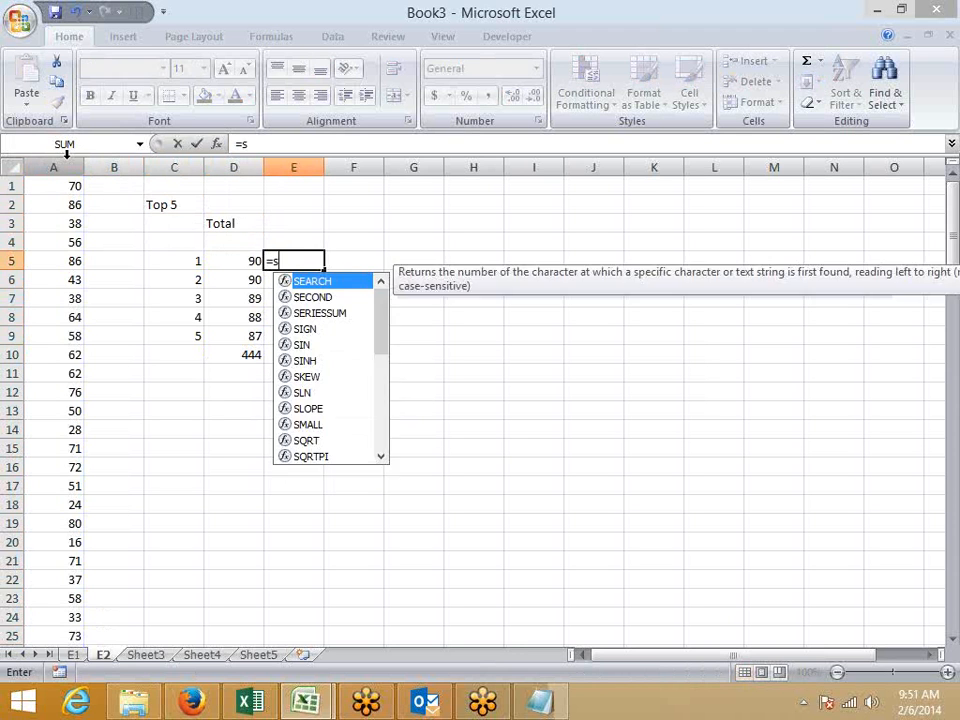
key("Tab")
type("lar")
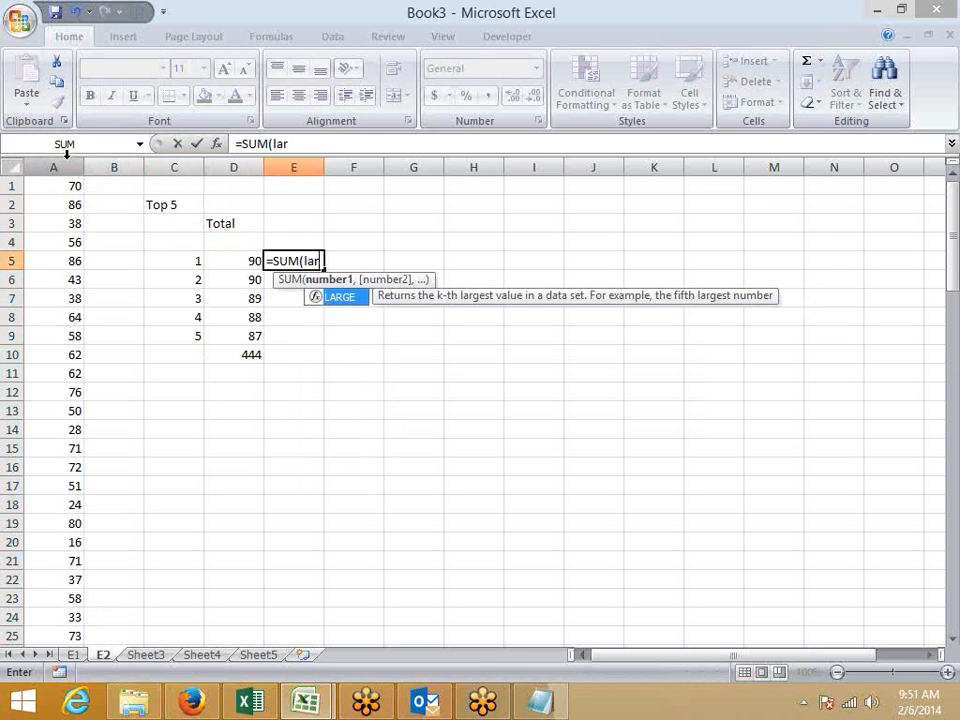
key("Tab")
key("Left")
key("Left")
key("ctrl+Home")
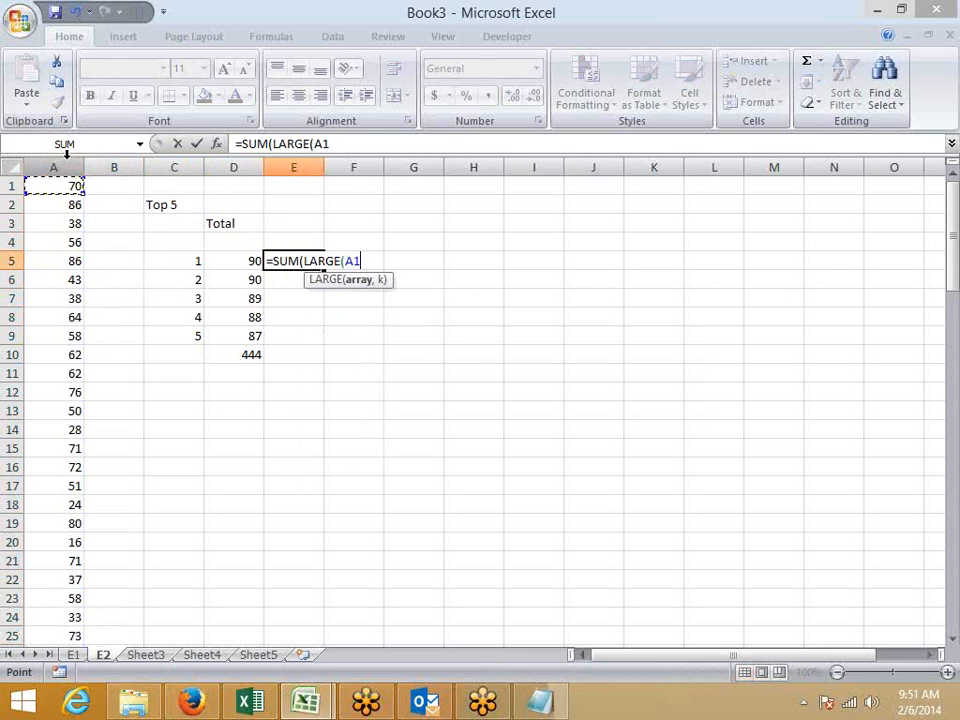
key("ctrl+shift+Down")
type(",")
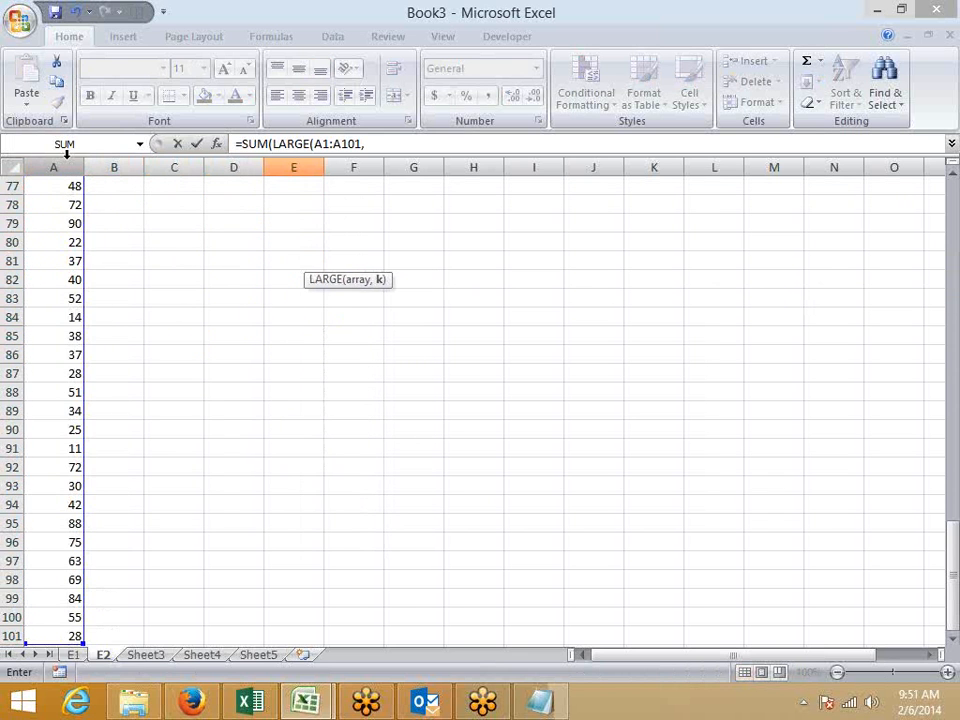
Step: Complete E5 as =SUM(LARGE(A1:A101,{1,2,3,4,5})) and re-enter it as an array formula
type("{1,2,3,4,5}")
key("Return")
key("Return")
key("Up")
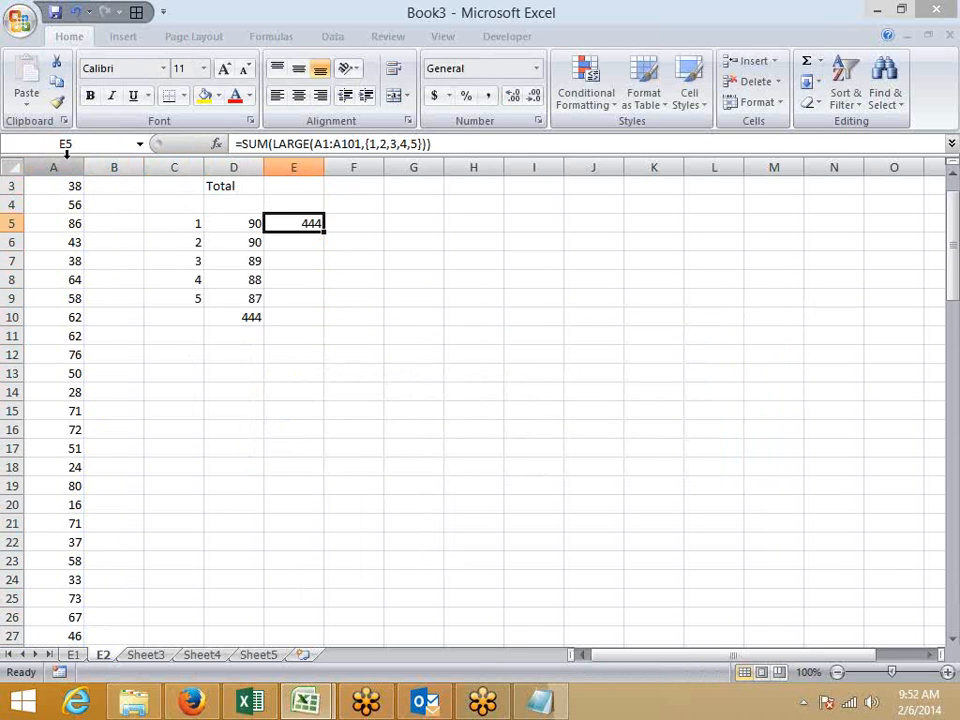
key("F2")
key("ctrl+shift+Return")
Step: Begin a formula in F5 with SUM and a nested LARGE over the whole of column A
key("Right")
type("=")
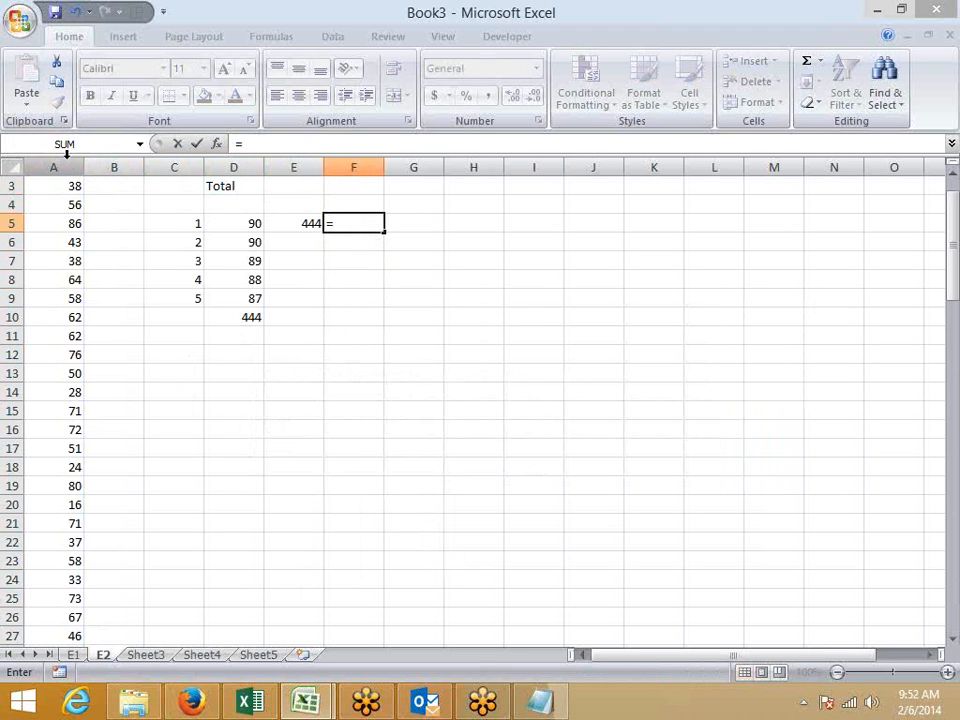
type("sum")
key("Tab")
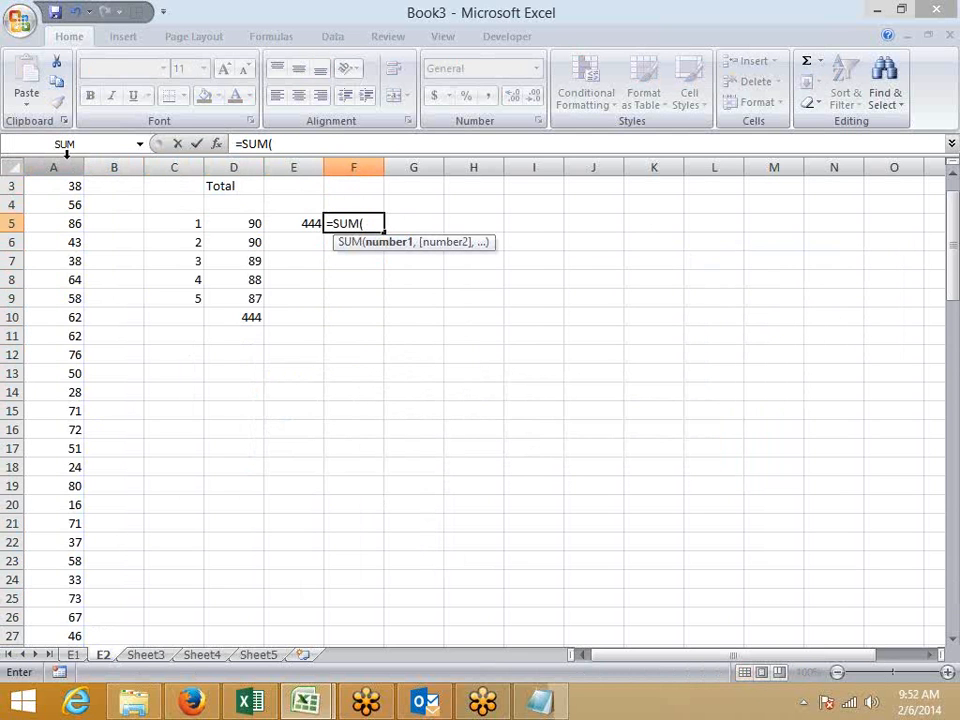
type("la")
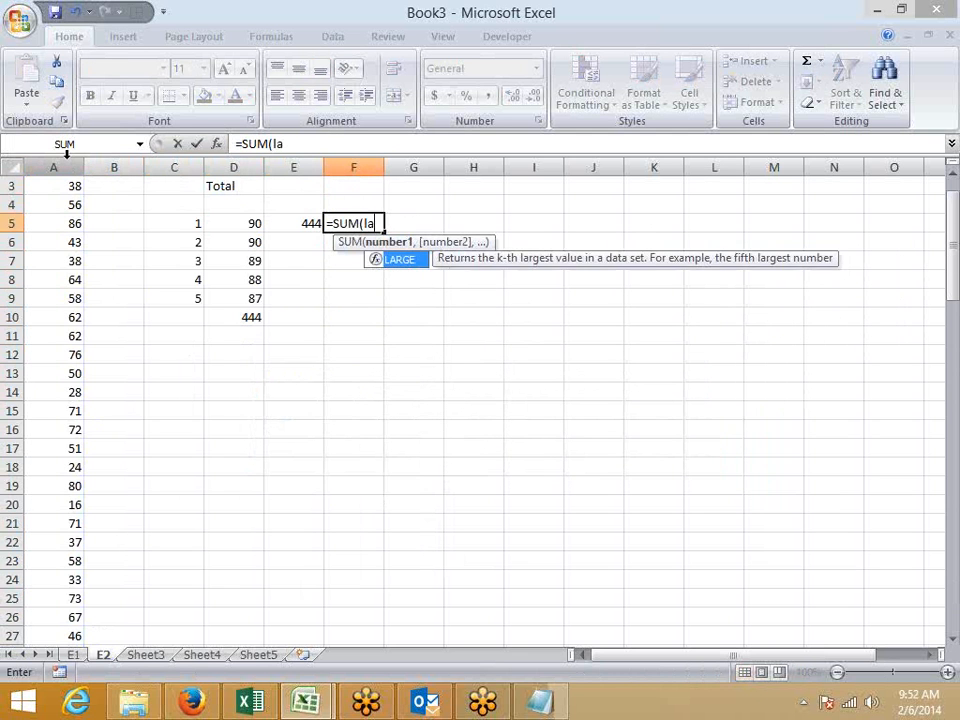
key("Tab")
key("Left")
key("Left")
key("Left")
key("Left")
key("Left")
key("ctrl+space")
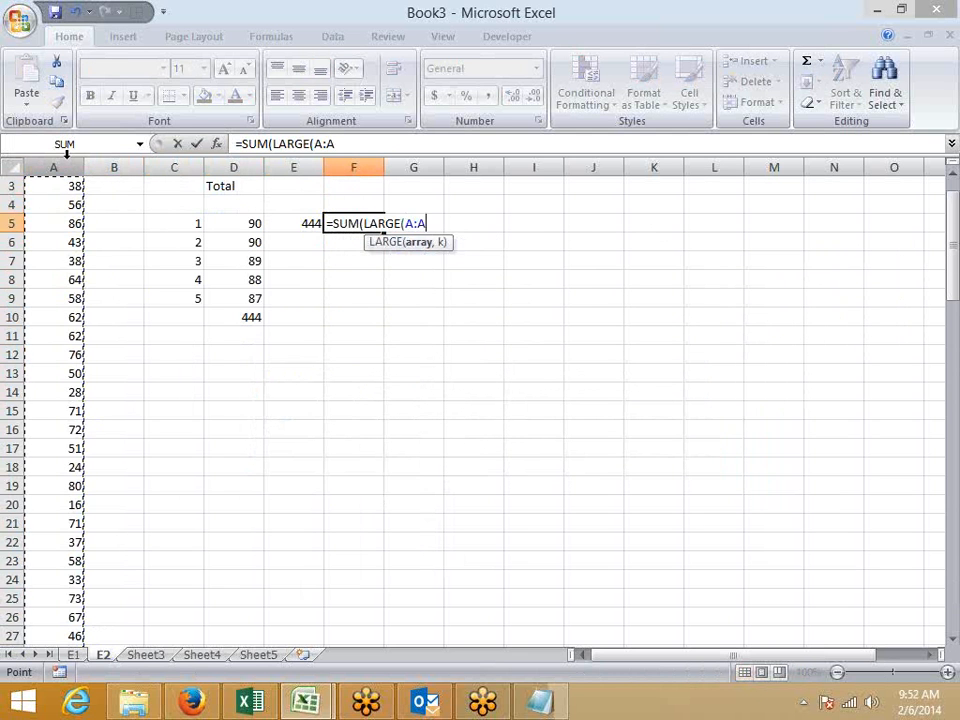
type(",")
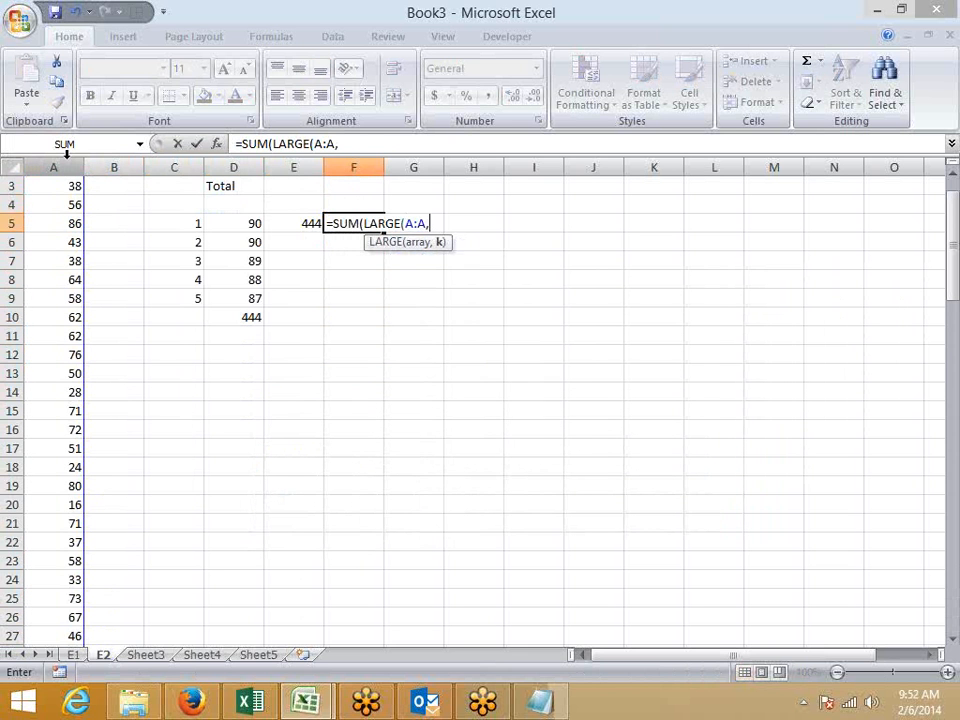
Step: Complete F5 as =SUM(LARGE(A:A,ROW(1:5))) and re-enter it as an array formula
type("row")
key("Tab")
type("1:5")
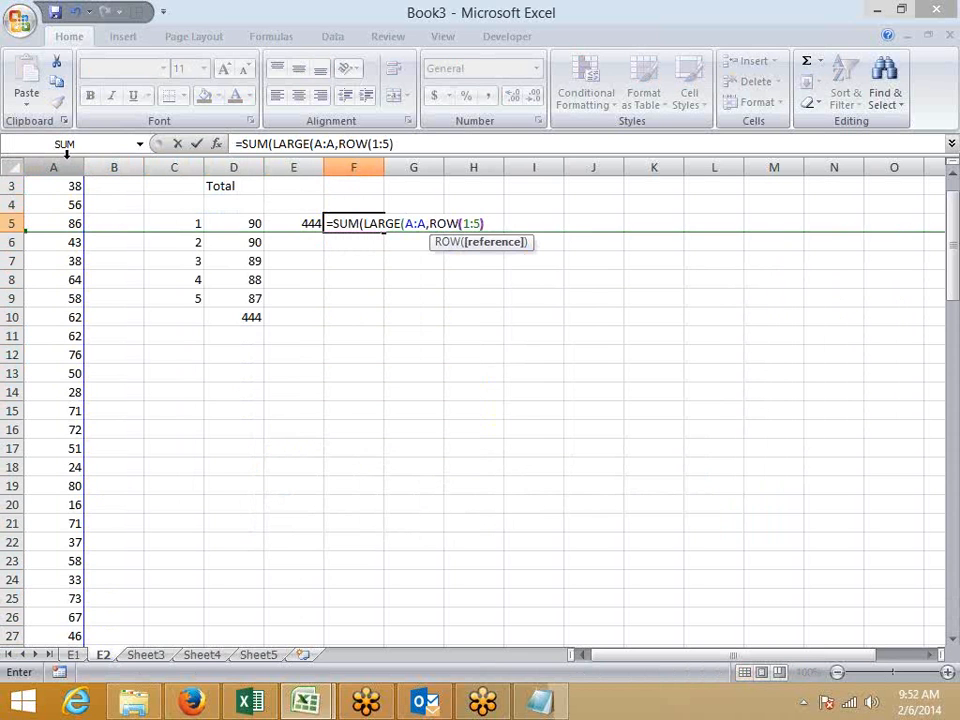
key("Return")
key("Return")
key("Up")
key("F2")
key("ctrl+shift+Return")
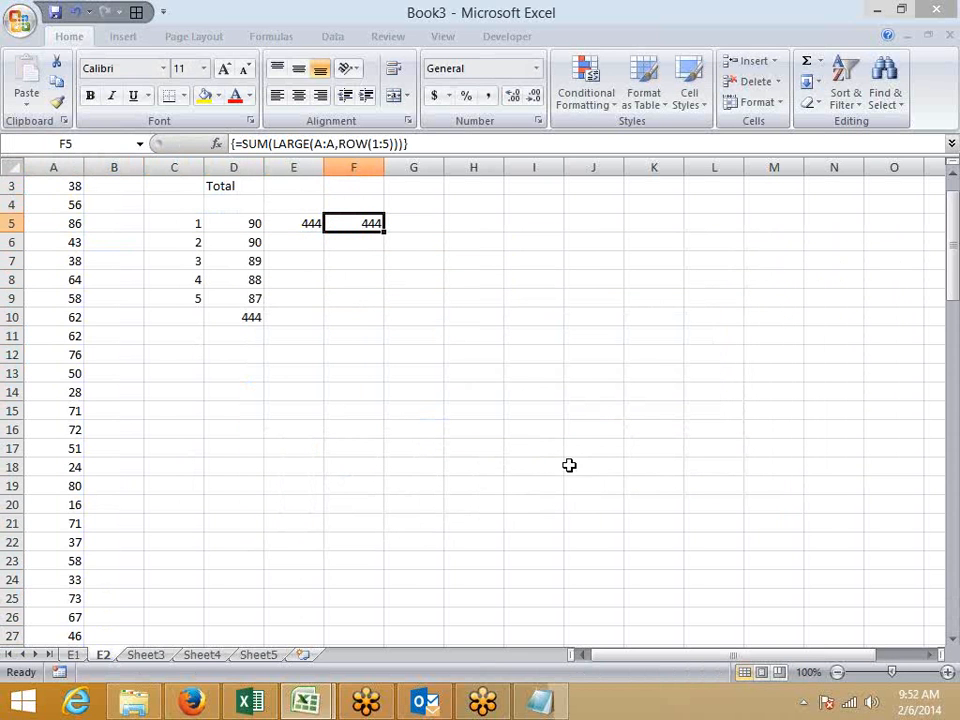
Step: Compare the E5 and F5 formulas, and step through the F5 calculation with Evaluate Formula
left_click(300, 224)
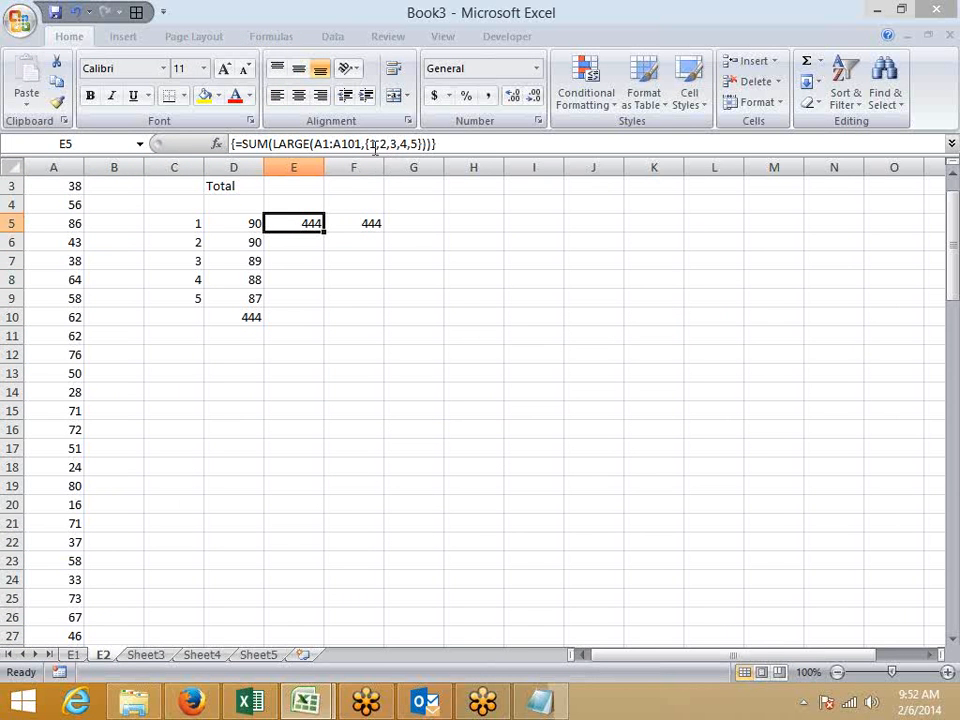
left_click(372, 224)
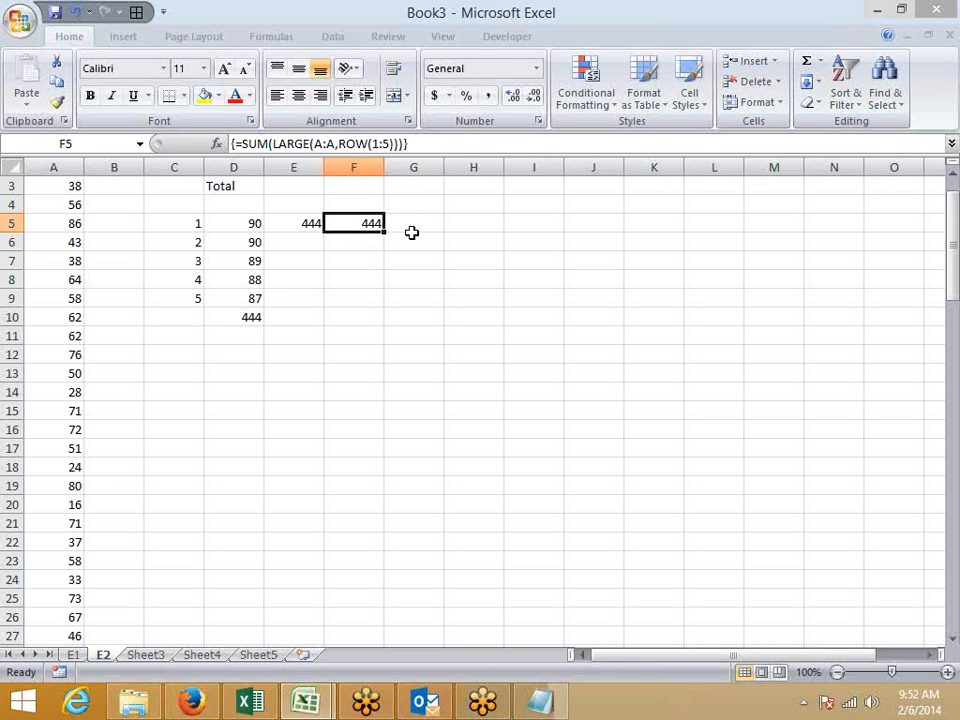
left_click(120, 36)
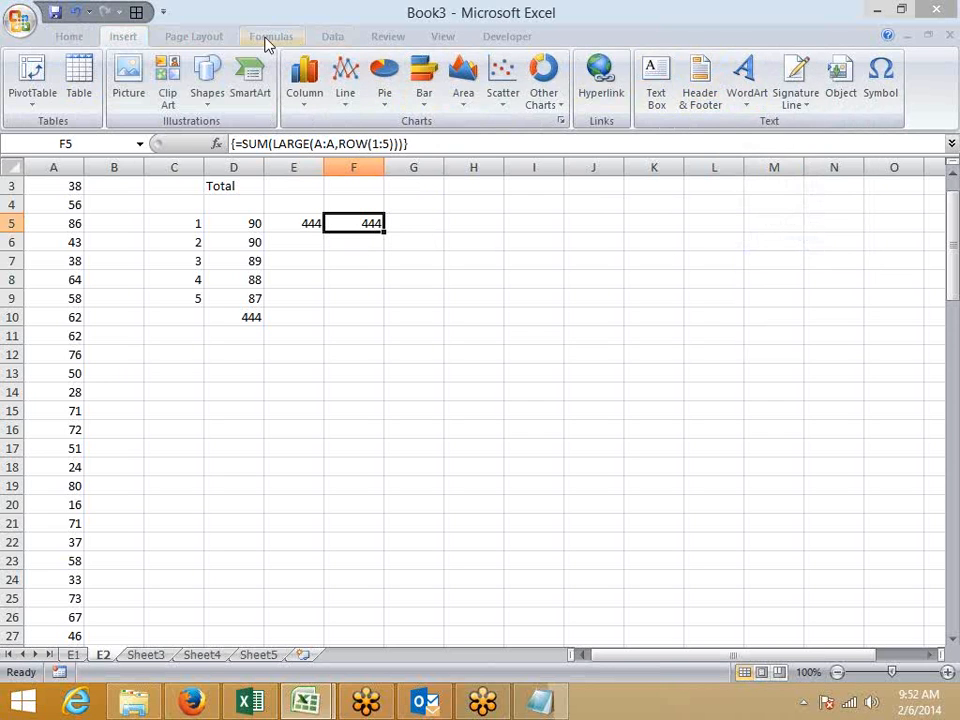
left_click(269, 38)
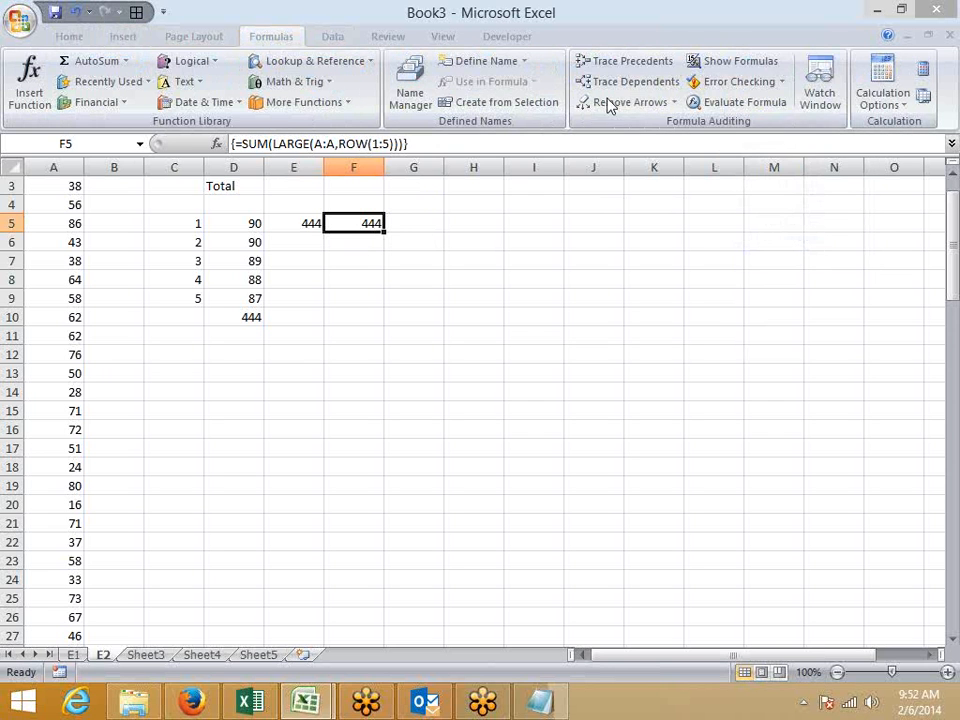
left_click(770, 110)
left_click(418, 392)
left_click(418, 392)
left_click(418, 392)
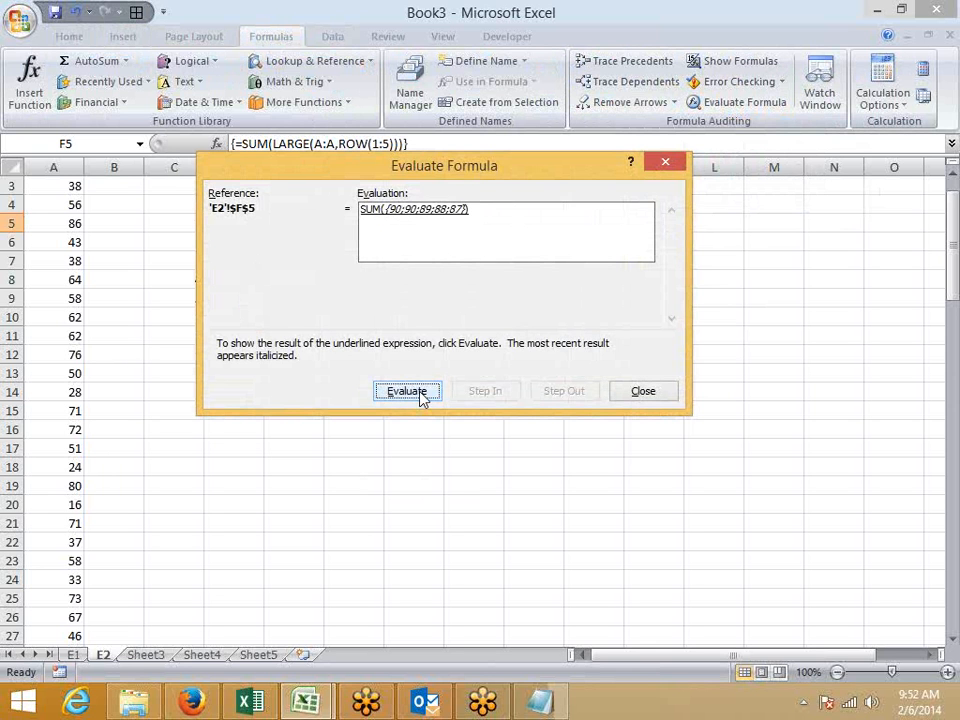
left_click(418, 392)
left_click(418, 392)
left_click(418, 392)
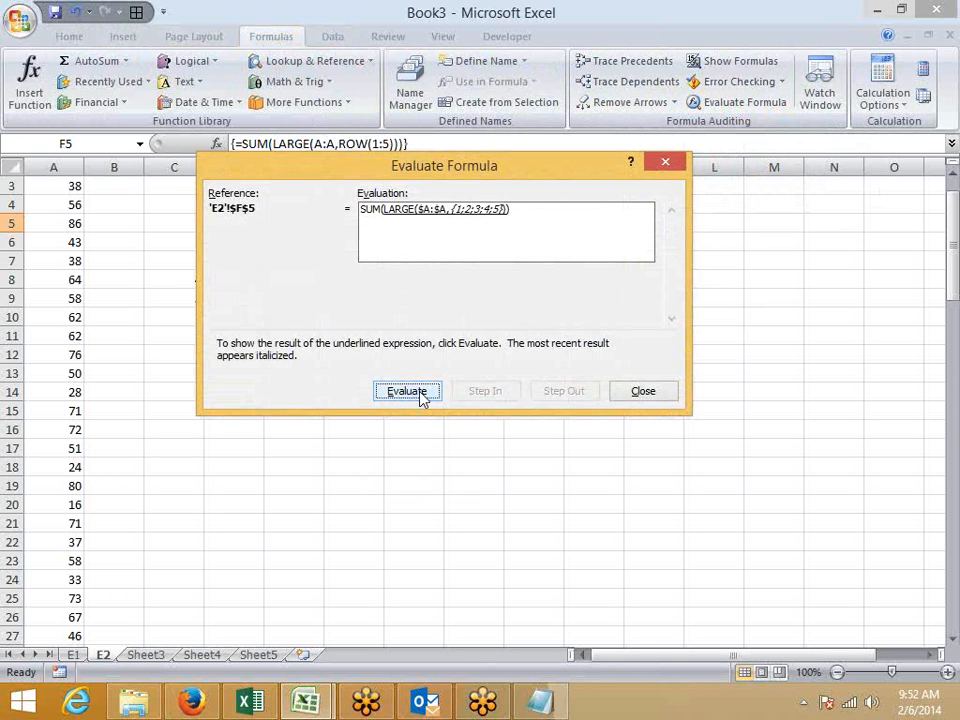
left_click(418, 392)
left_click(638, 391)
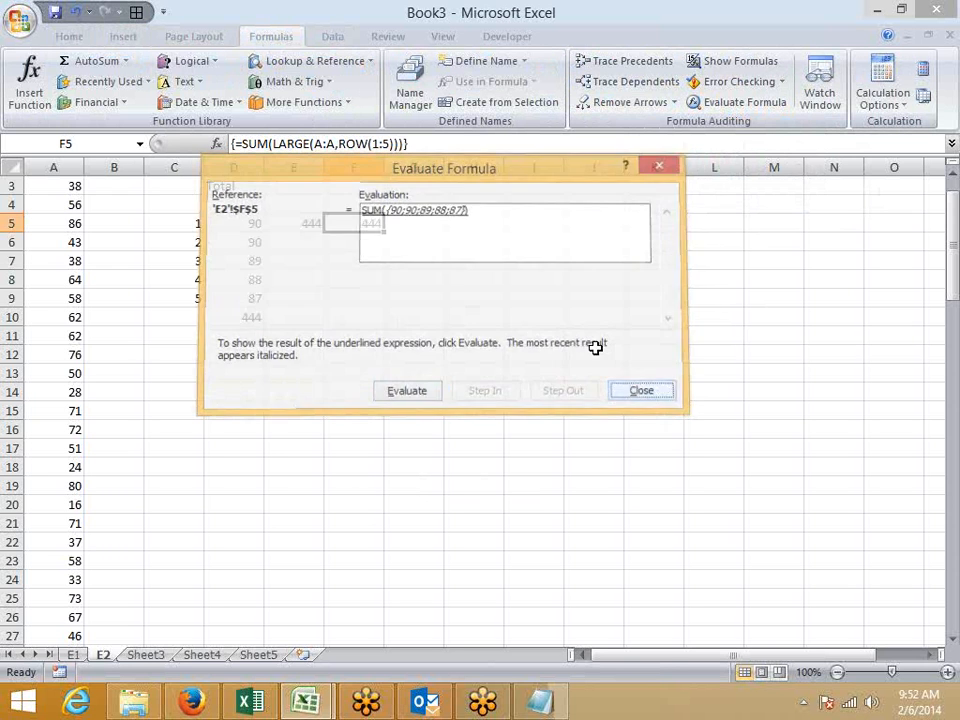
Step: Extend the ROW range in the F5 formula to 1:50 and re-enter it as an array formula
left_click(403, 144)
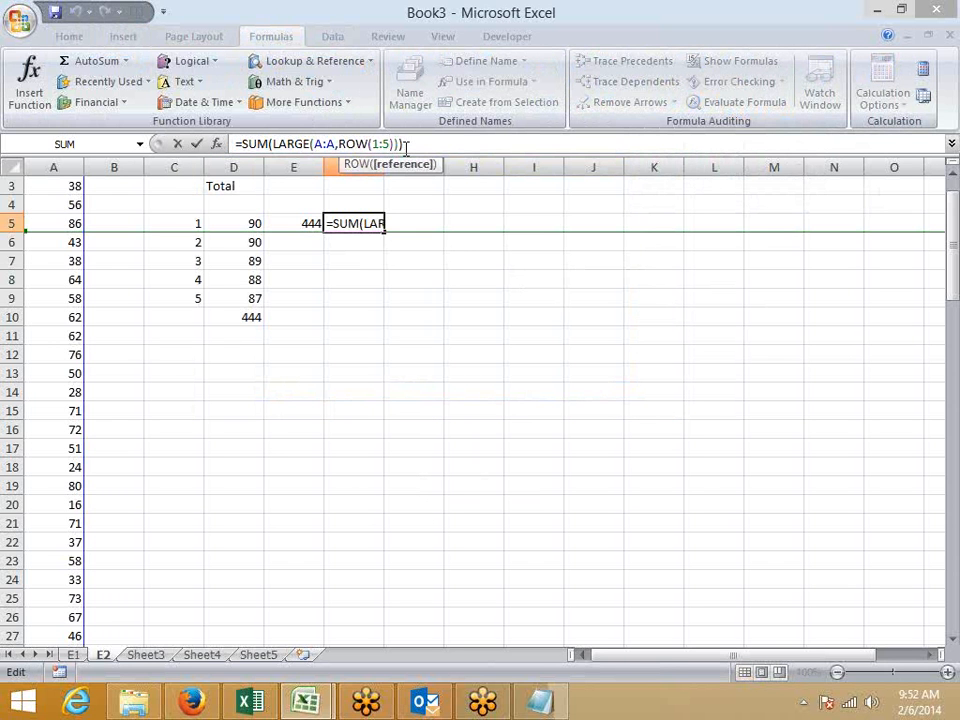
type("0")
key("Return")
key("Up")
key("F2")
key("ctrl+shift+Return")
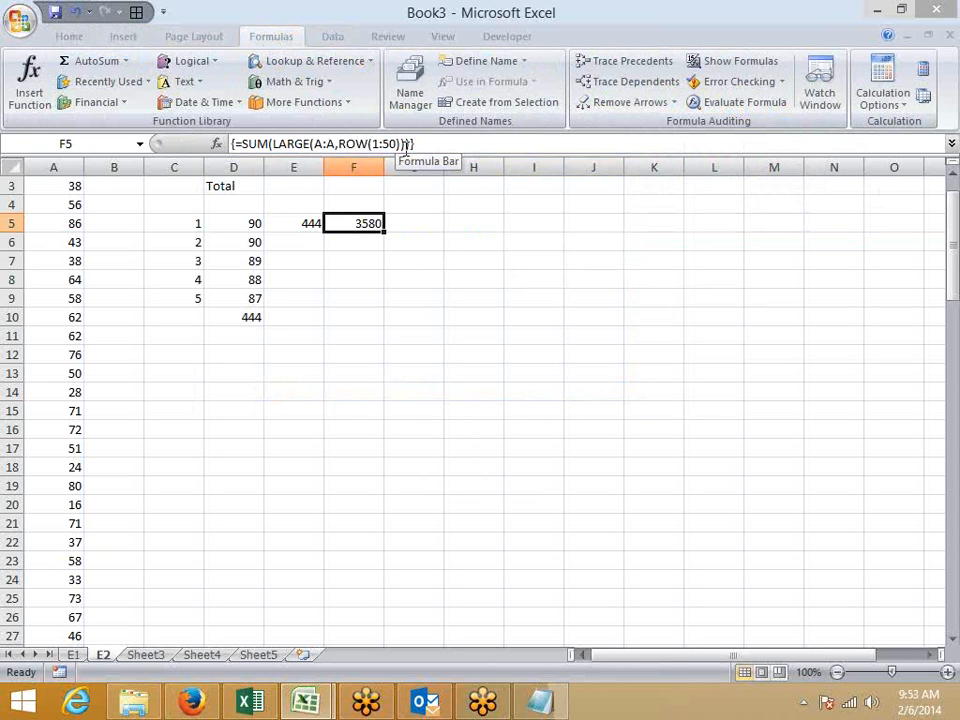
Step: Evaluate the ROW(1:50) part of the F5 formula with Evaluate Formula and close the evaluation
left_click(724, 104)
left_click(419, 396)
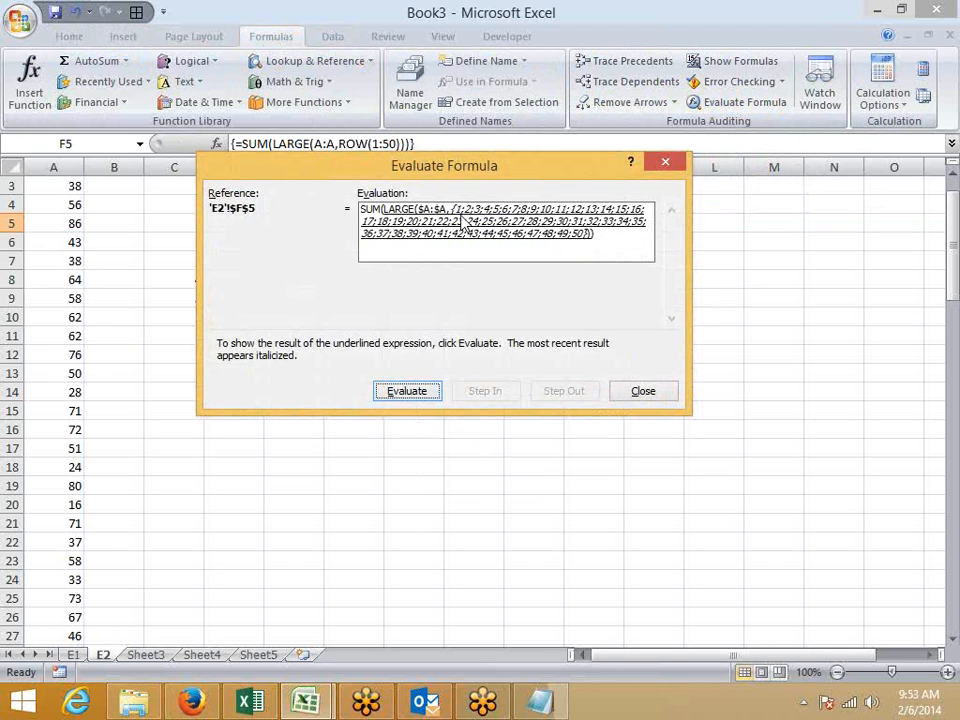
key("Escape")
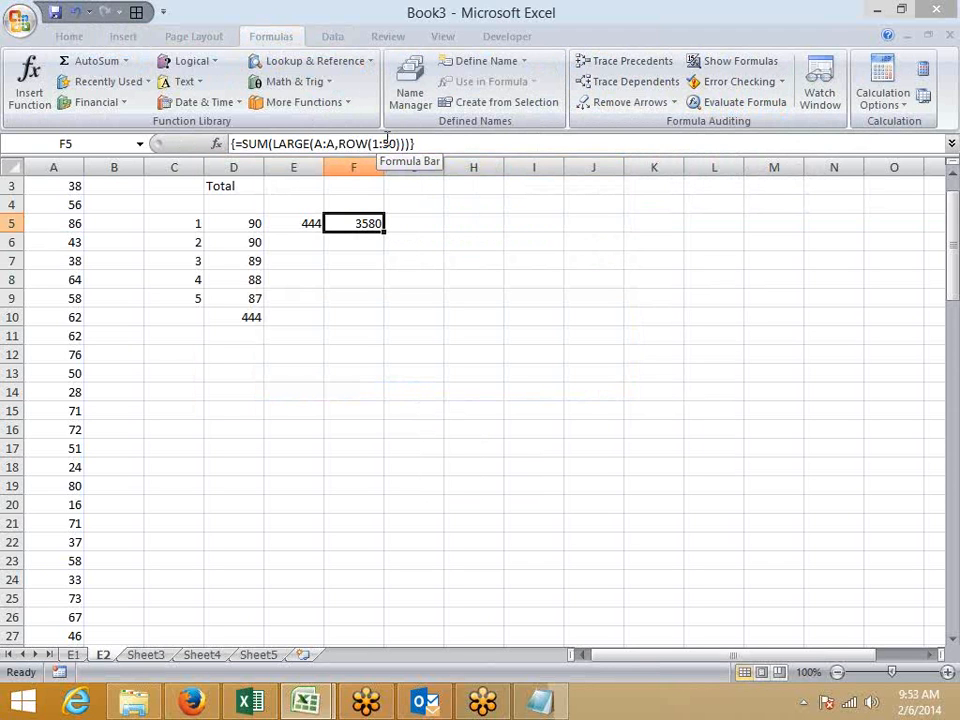
Step: Enter 4 in E4 as the number of top values to sum
left_click(311, 207)
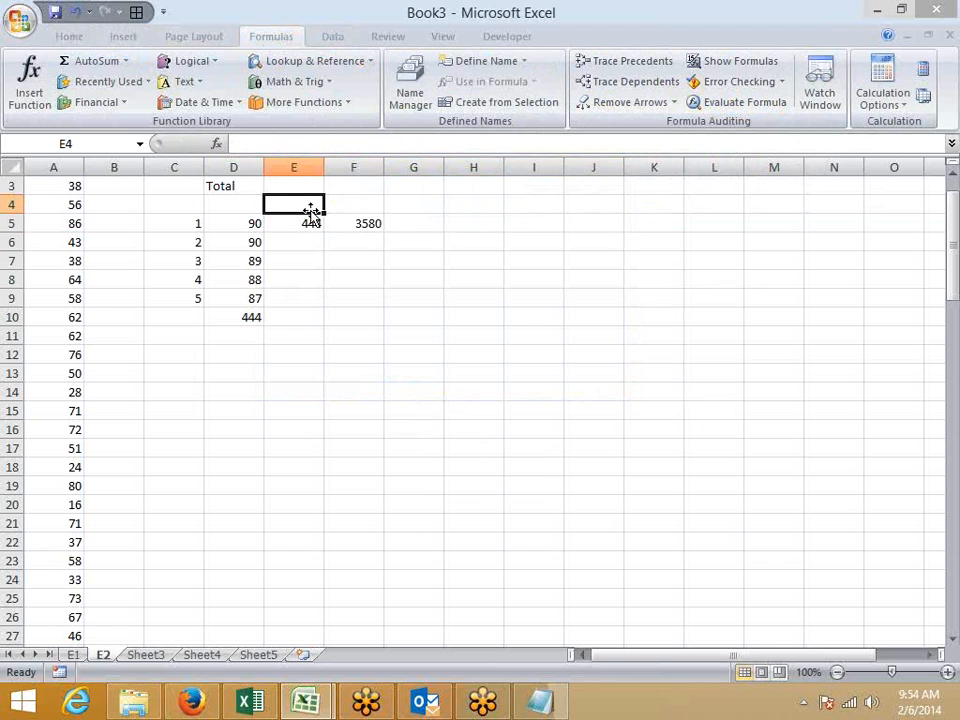
type("4")
key("Tab")
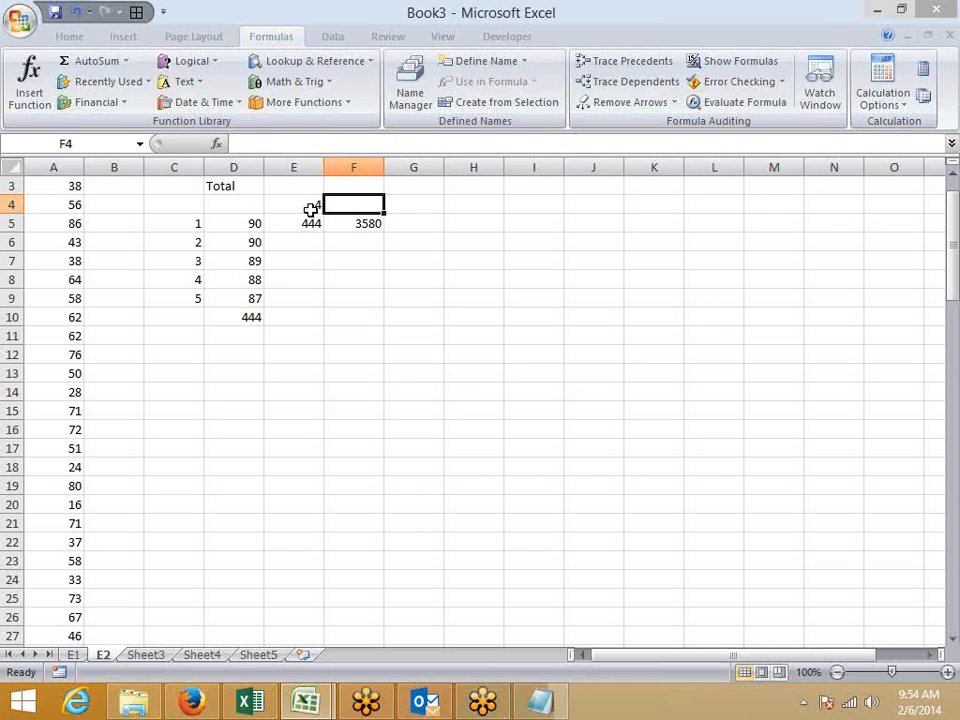
Step: Enclose the 1: part of the ROW range in the F5 formula in quotation marks
key("Down")
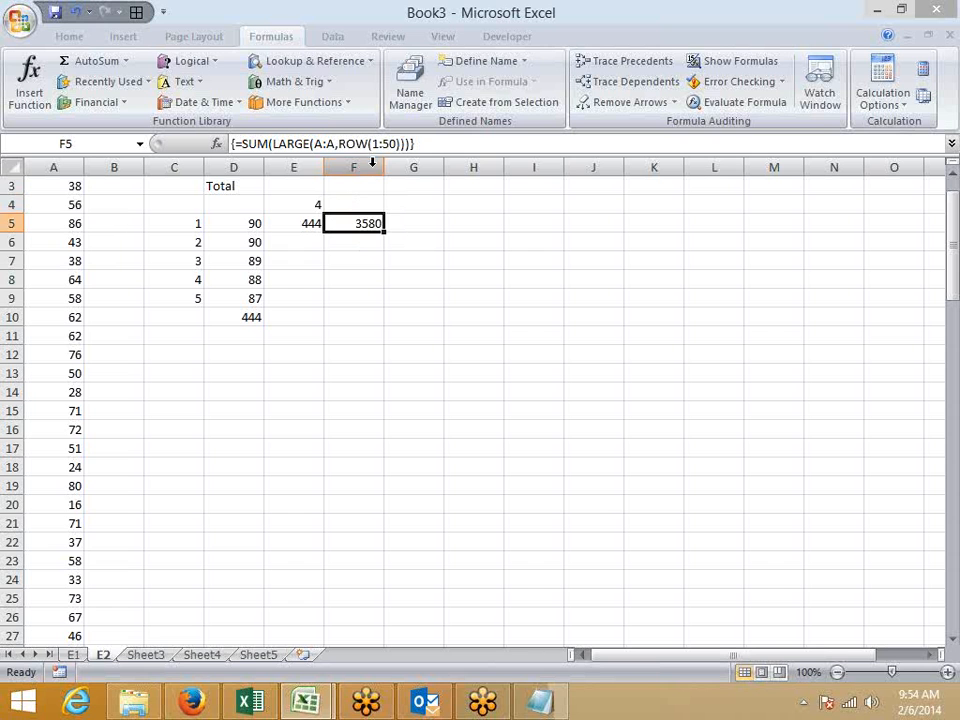
left_click(399, 144)
key("Left")
key("Left")
key("Left")
key("Left")
type("\"")
key("Right")
key("Right")
type("\"")
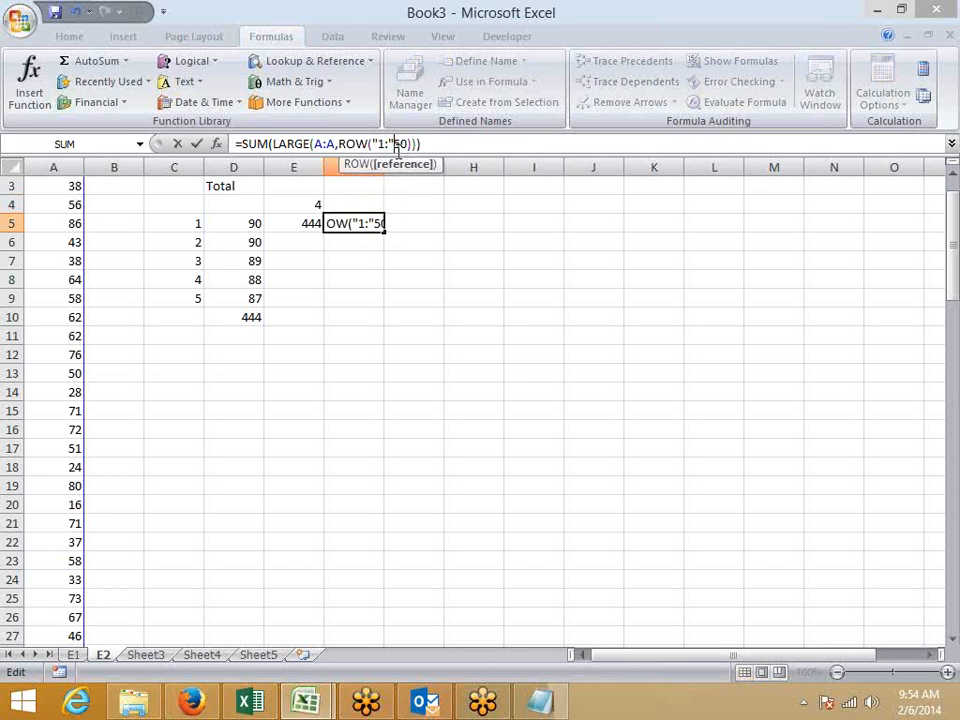
Step: Replace the 50 in F5's ROW argument with &E4 and try to enter the formula
key("Delete")
key("Delete")
type("&")
left_click(312, 208)
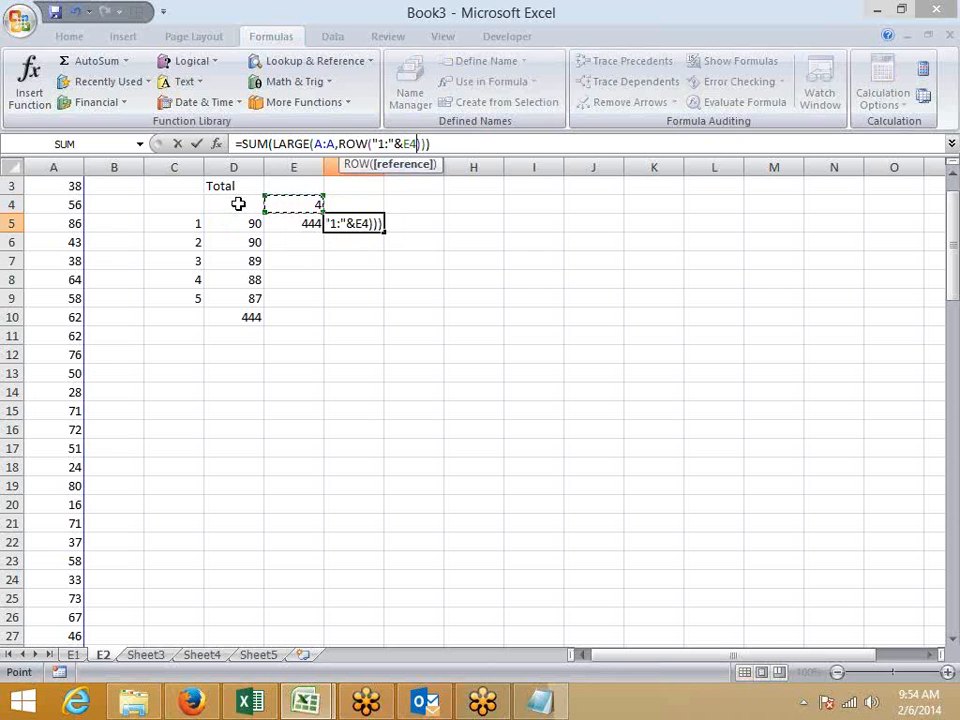
key("Return")
key("Return")
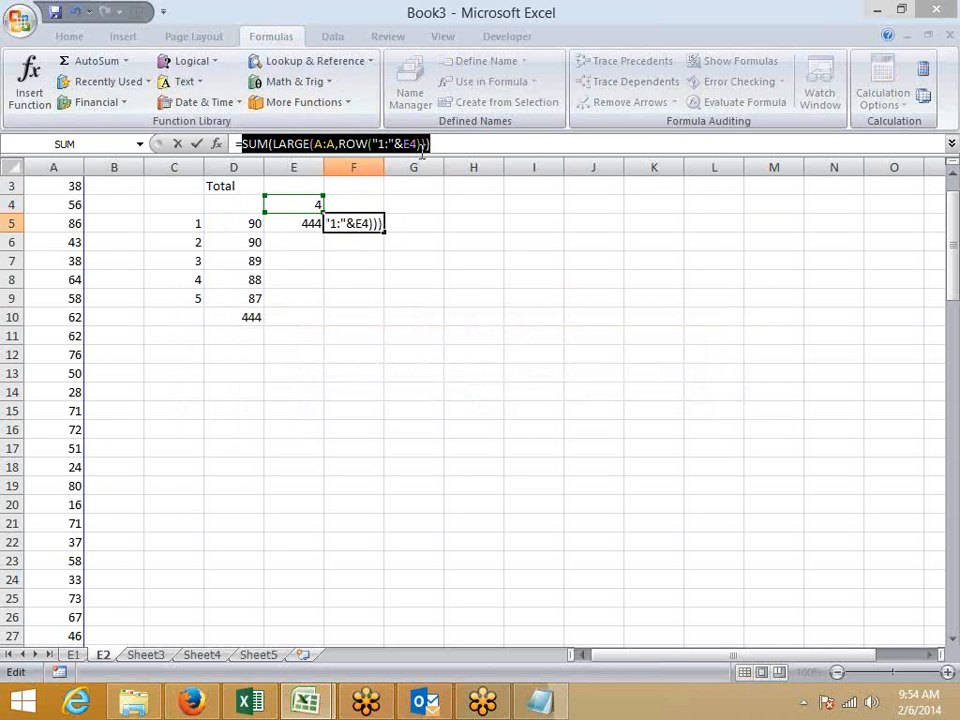
Step: Insert the INDIRECT function in front of "1:"&E4 inside the ROW function of F5
left_click(372, 143)
left_click_drag(375, 143, 420, 143)
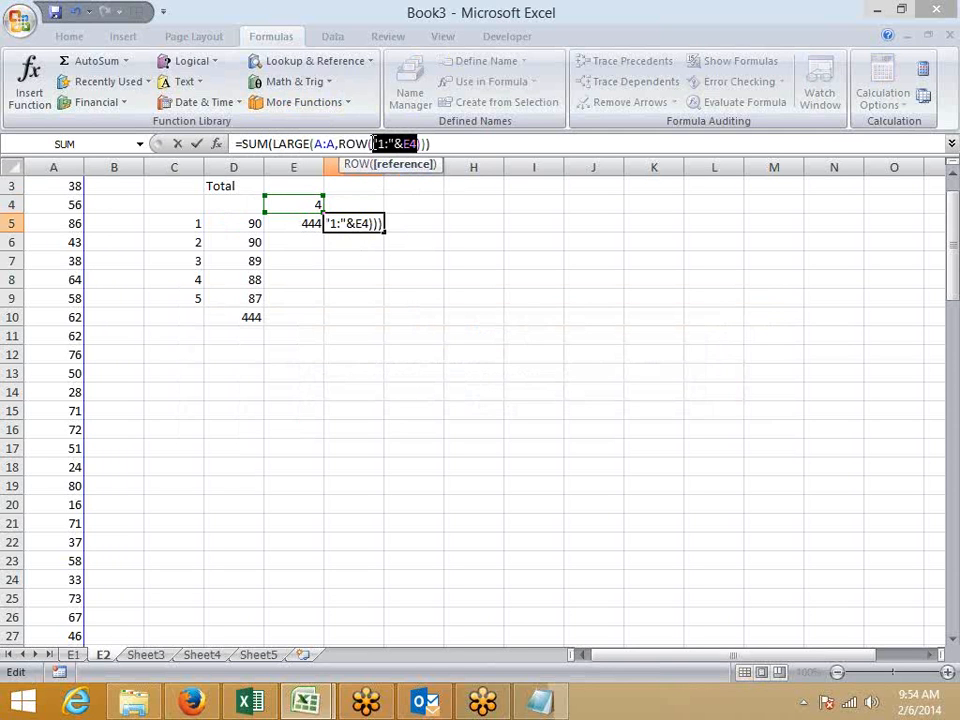
left_click(398, 145)
type("i")
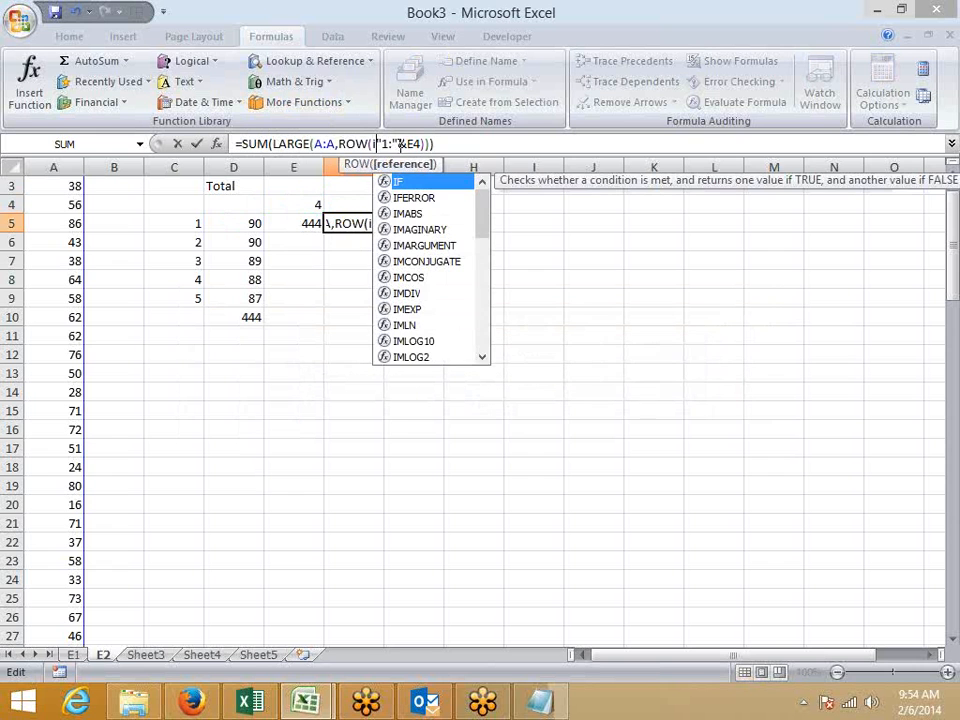
type("nd")
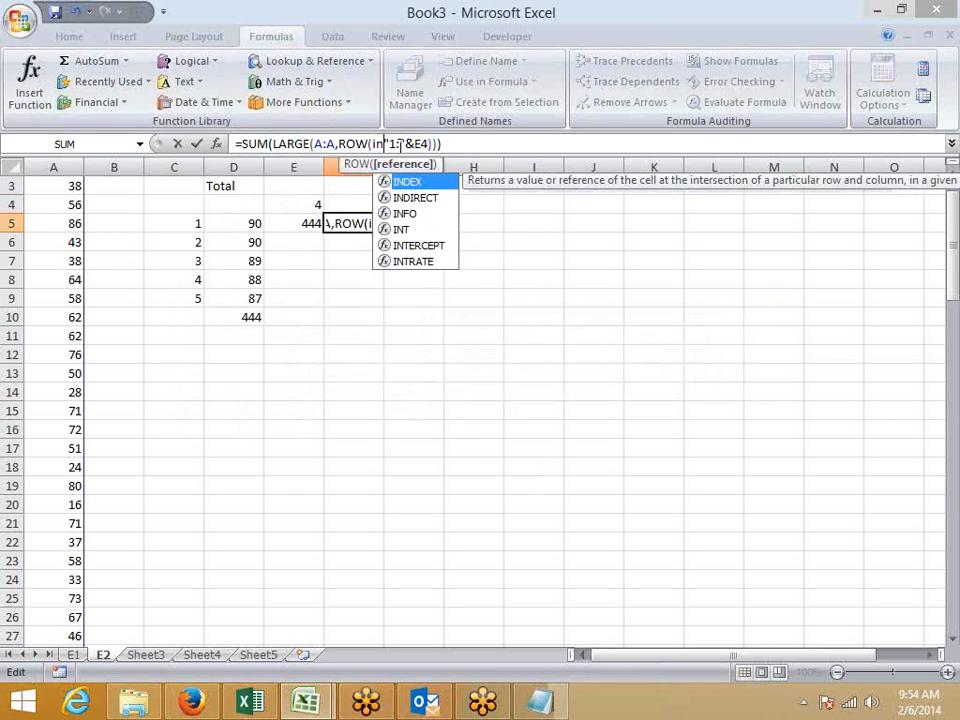
key("Down")
key("Tab")
Step: Complete F5 as =SUM(LARGE(A:A,ROW(INDIRECT("1:"&E4)))) and re-enter it as an array formula
key("Right")
key("Right")
key("Right")
key("Right")
key("Right")
key("Right")
key("Right")
type(")")
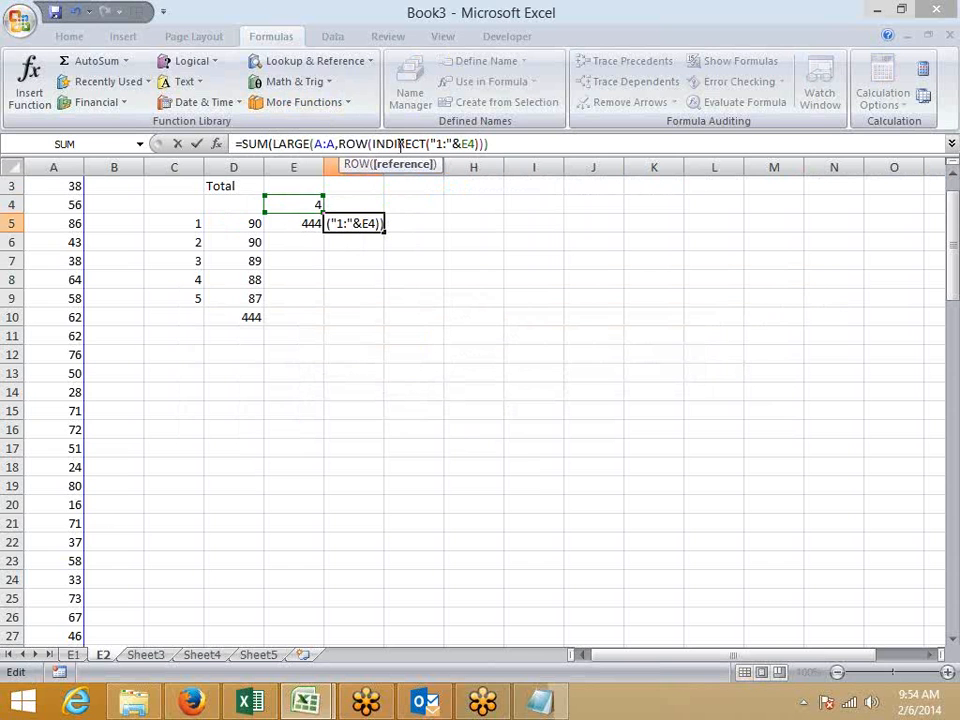
type("))")
key("Return")
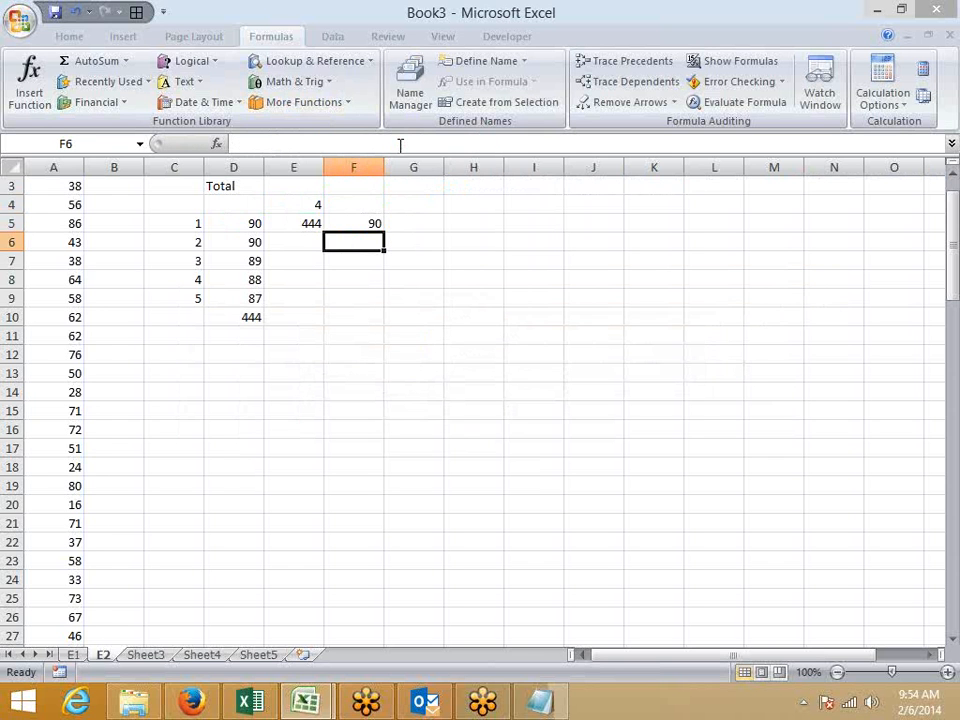
key("Up")
left_click(400, 145)
key("ctrl+shift+Return")
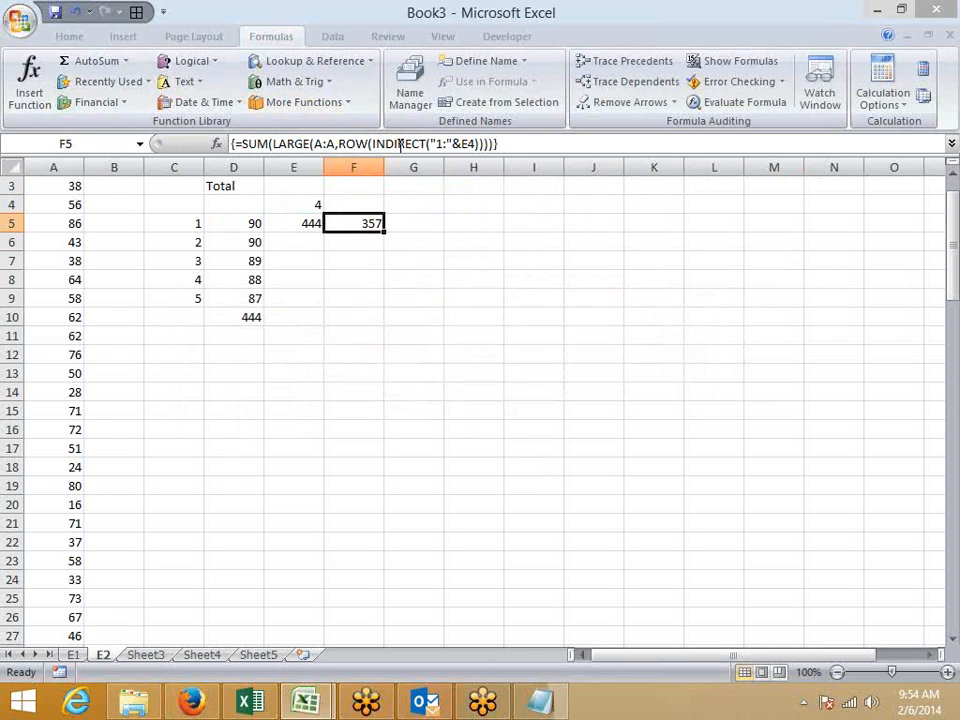
Step: Test the F5 total by setting E4 to 5, 10, 15 and 60 in turn
key("Up")
key("Left")
type("5")
key("Return")
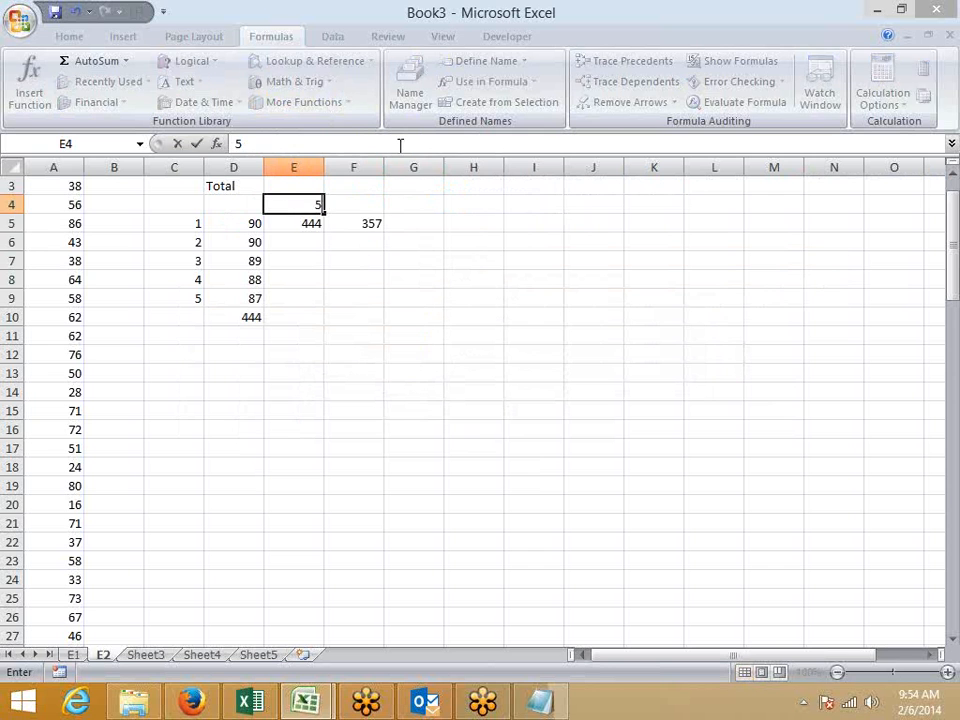
key("Up")
type("10")
key("Return")
key("Up")
type("15")
key("Return")
key("Up")
type("60")
key("Right")
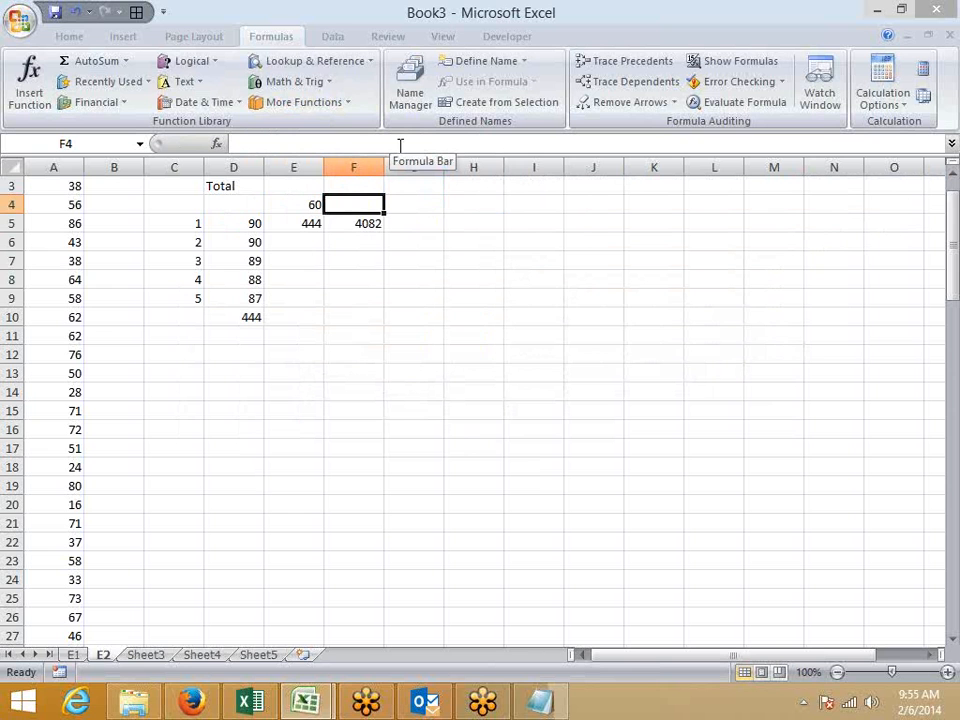
Step: Set the number of top values in E4 to 5
key("Left")
type("5")
key("Return")
key("Up")
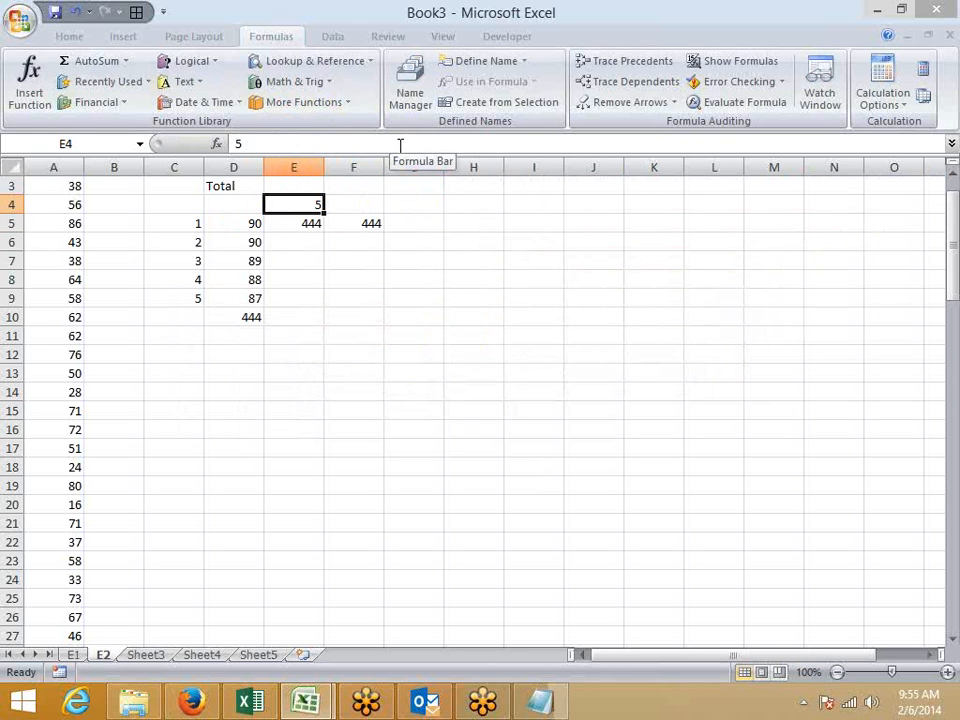
Step: Step through the F5 INDIRECT formula with Evaluate Formula, keeping the evaluation window clear of the cells
left_click(735, 102)
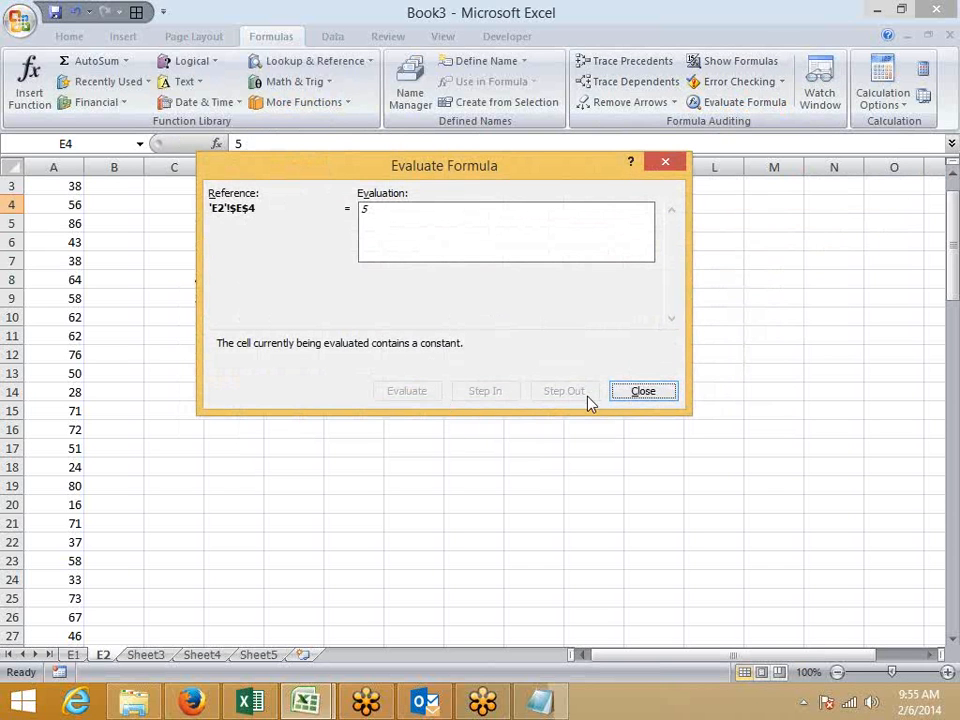
key("Escape")
left_click(368, 228)
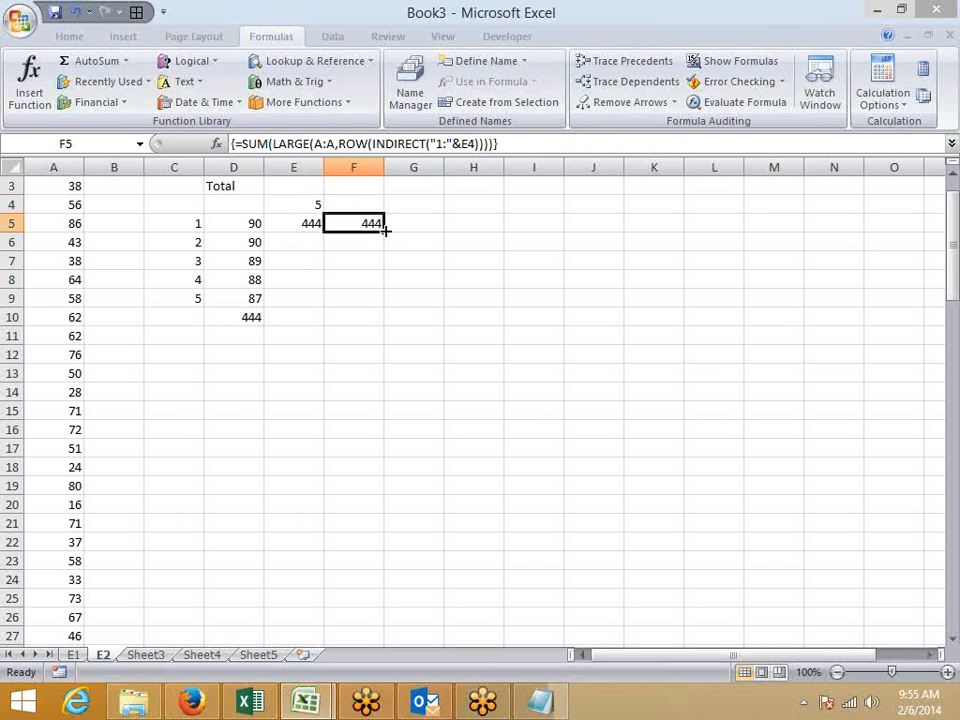
left_click(730, 103)
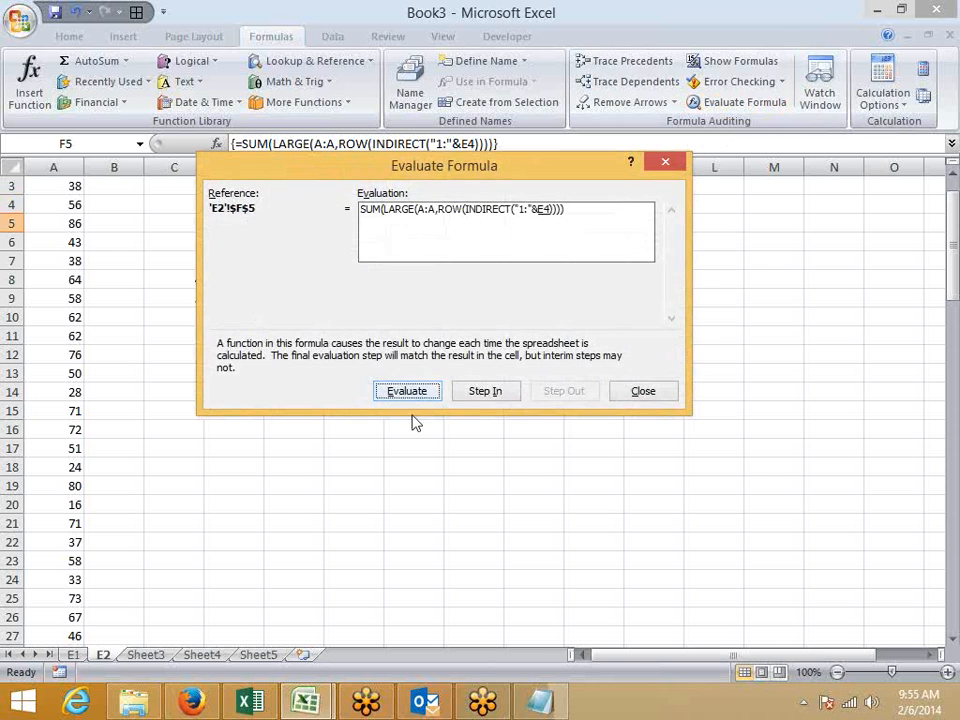
left_click(408, 391)
left_click_drag(418, 167, 442, 324)
left_click(443, 551)
left_click(443, 551)
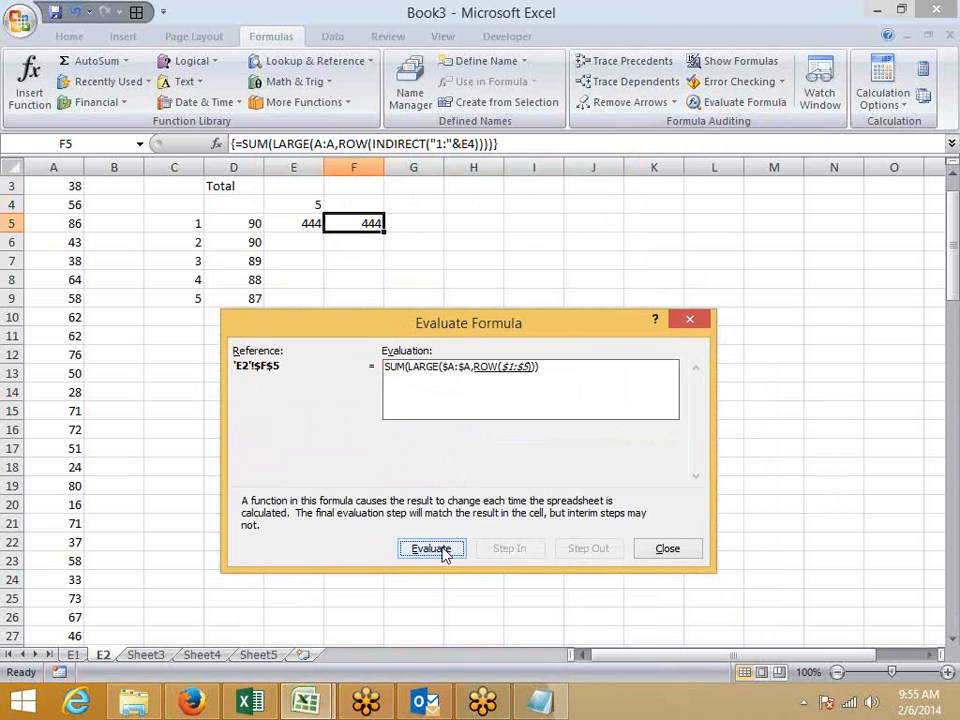
left_click(443, 551)
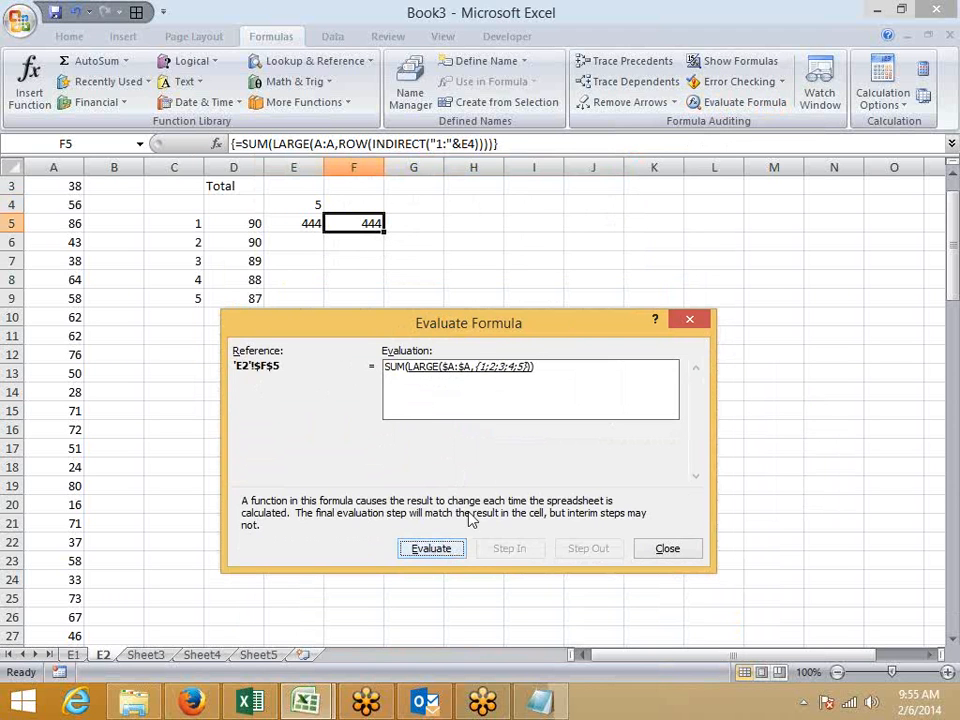
left_click(431, 551)
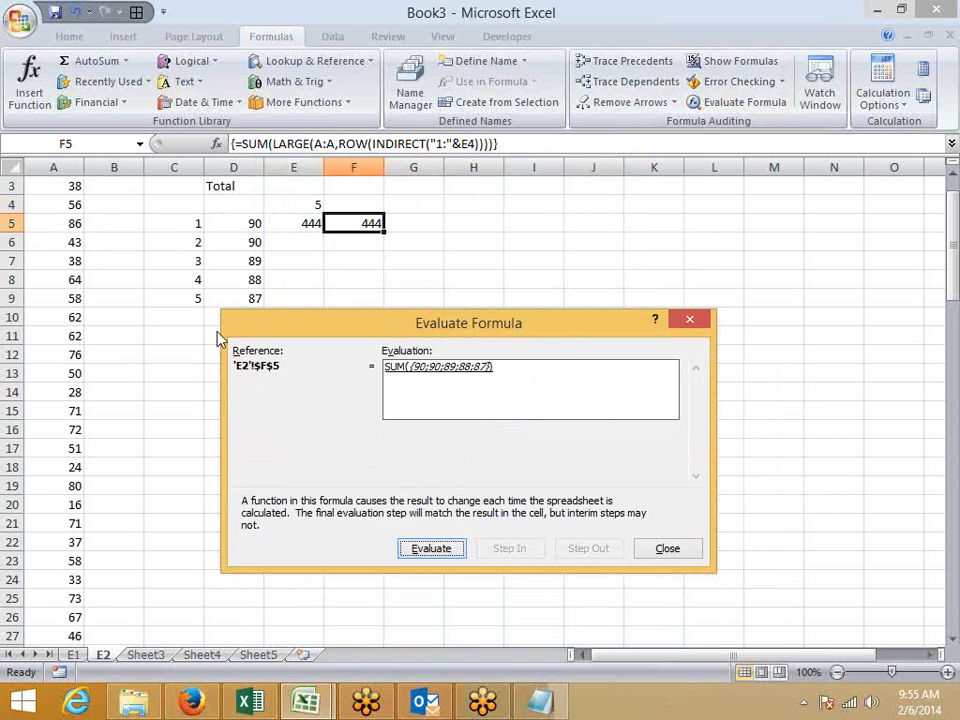
left_click_drag(315, 334, 308, 373)
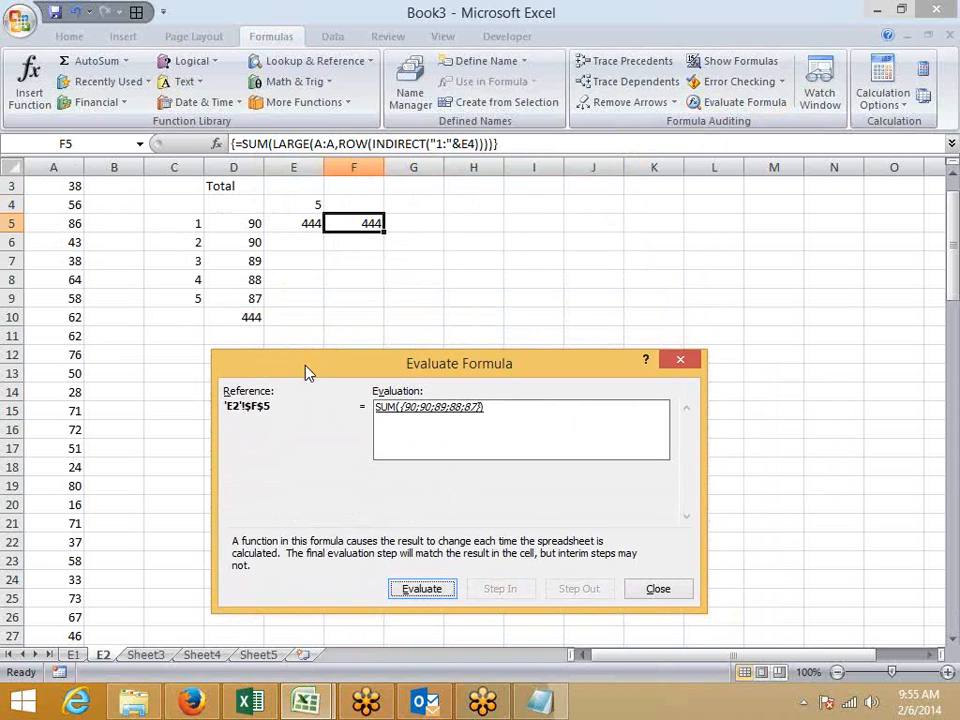
left_click(420, 592)
Step: Restart the F5 evaluation, step through it again to the final result, and close it
left_click(420, 590)
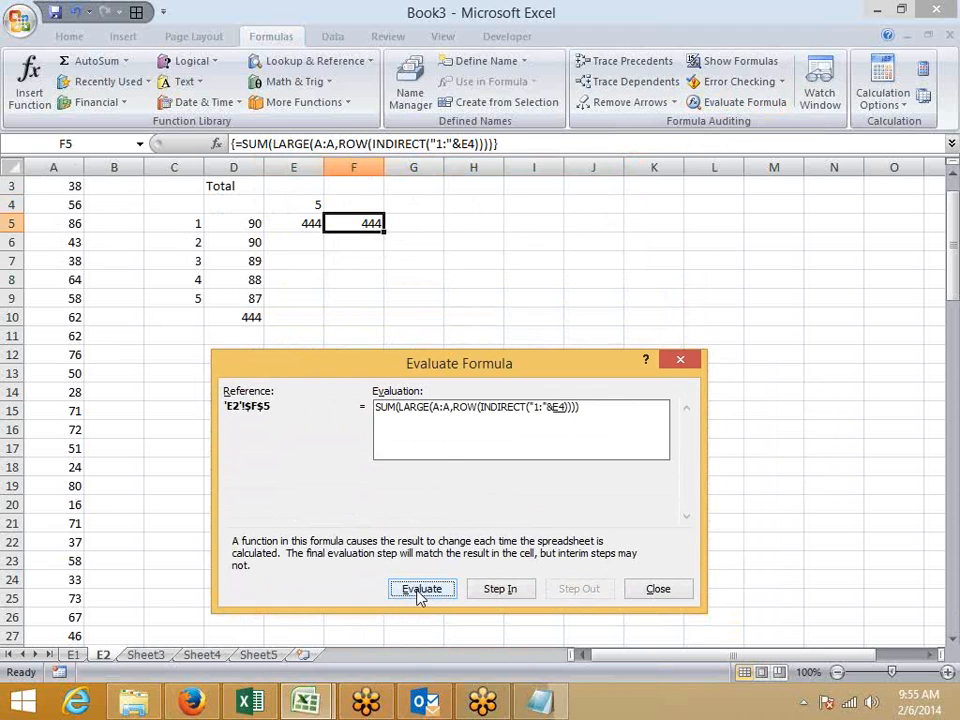
left_click(424, 598)
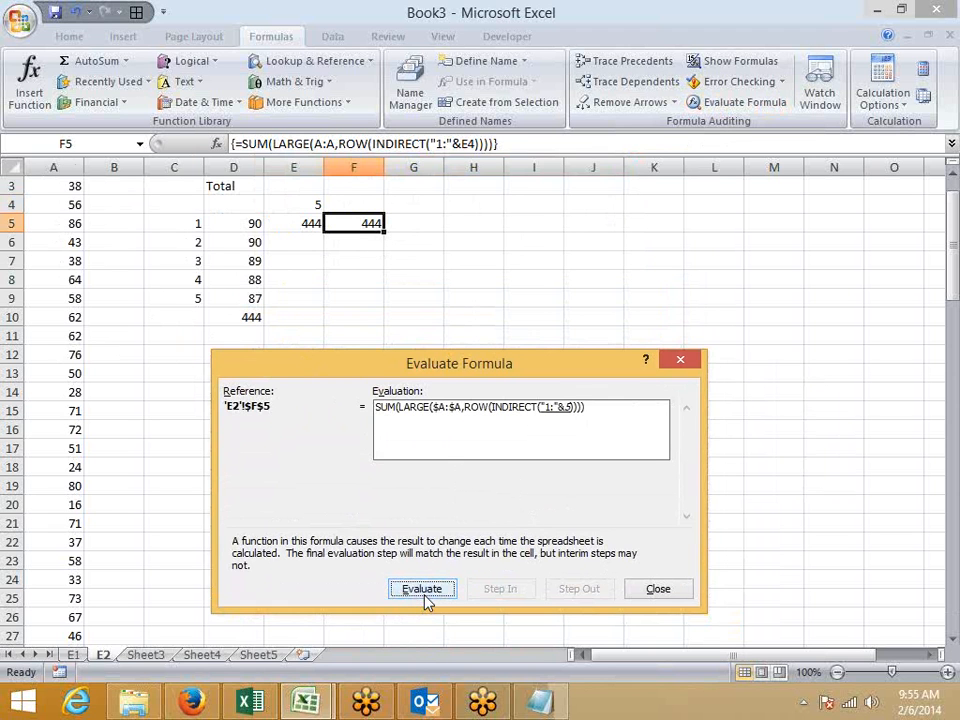
left_click(408, 596)
left_click(433, 592)
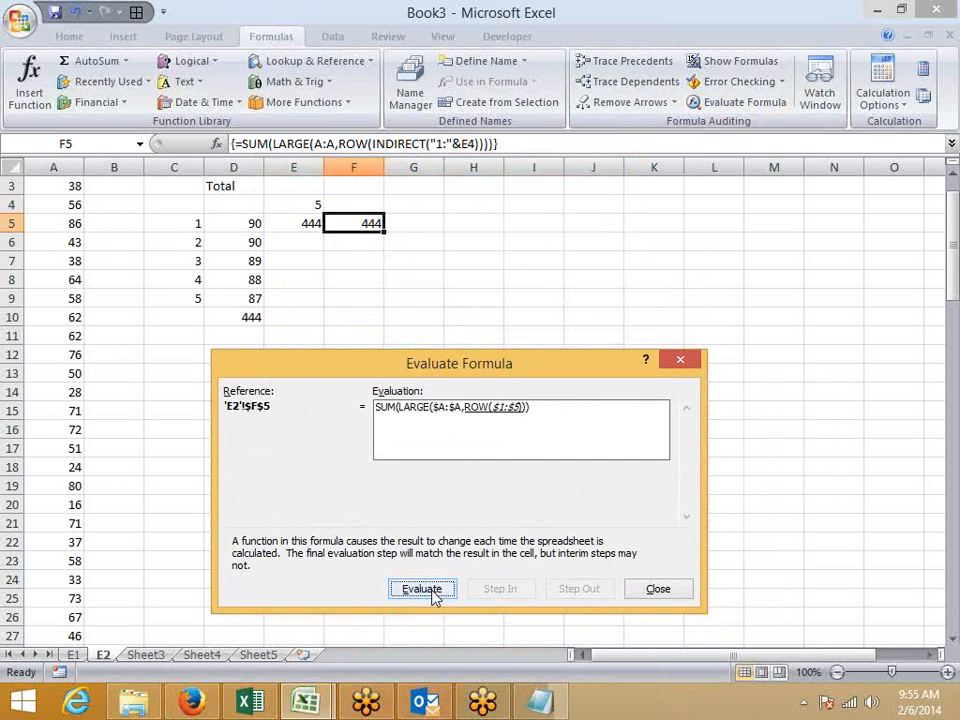
left_click(433, 592)
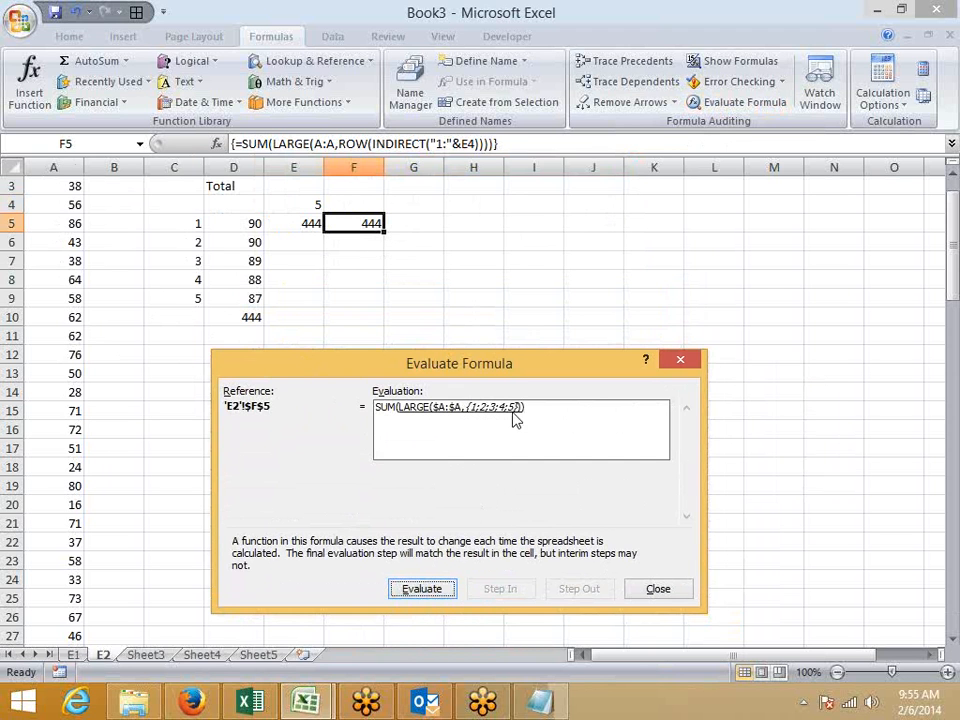
left_click(423, 592)
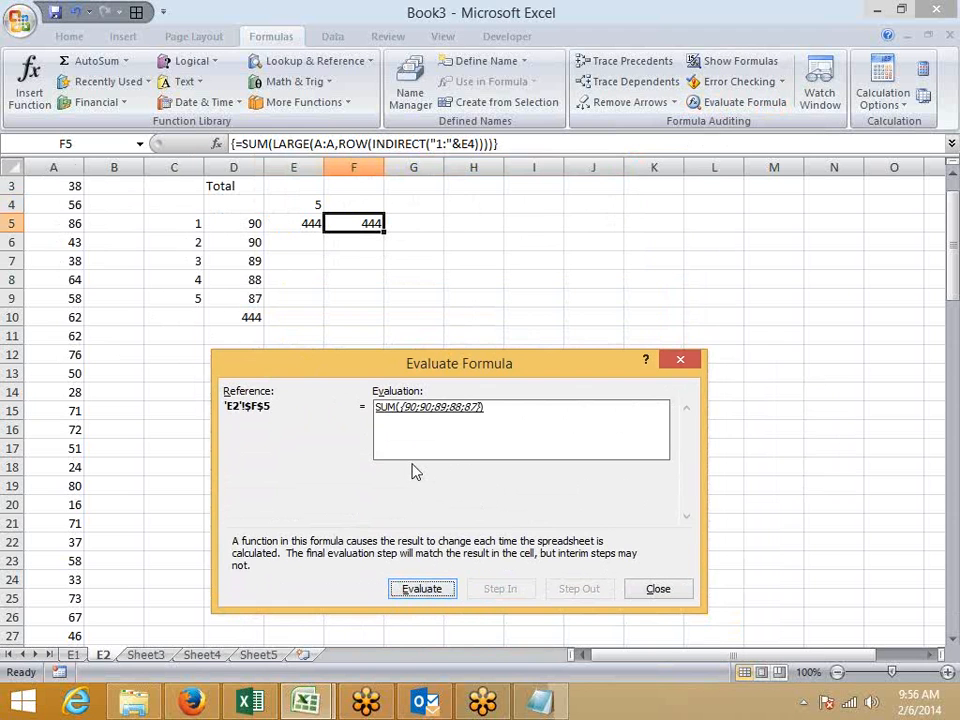
left_click(416, 590)
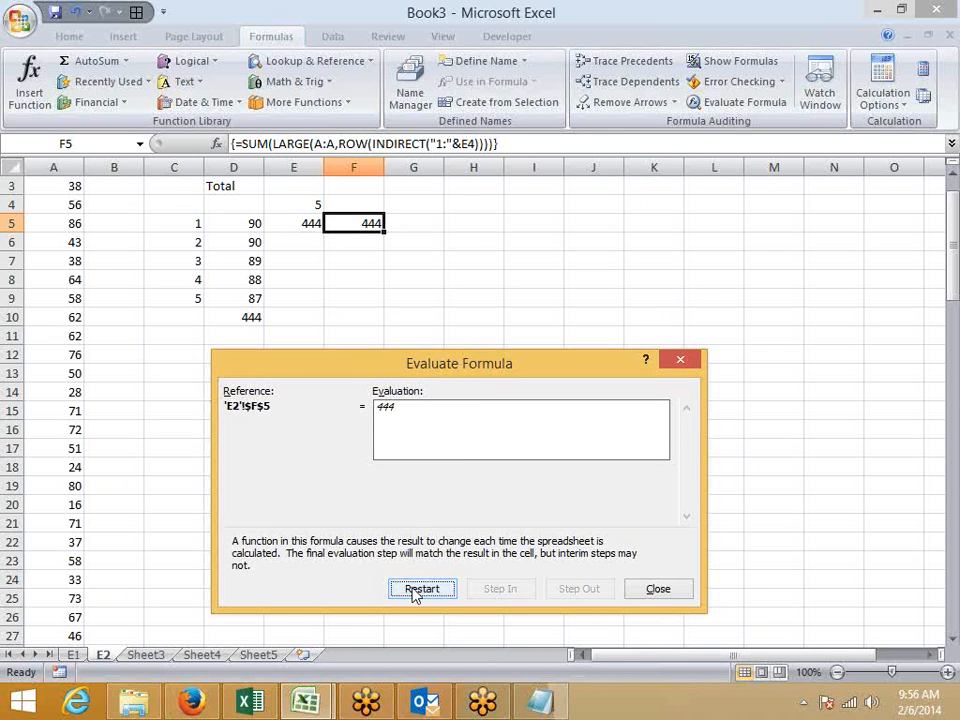
key("Escape")
Step: Add practice question Q1 in G8 with the label Small in G9 and the value 5 in H9
left_click(397, 276)
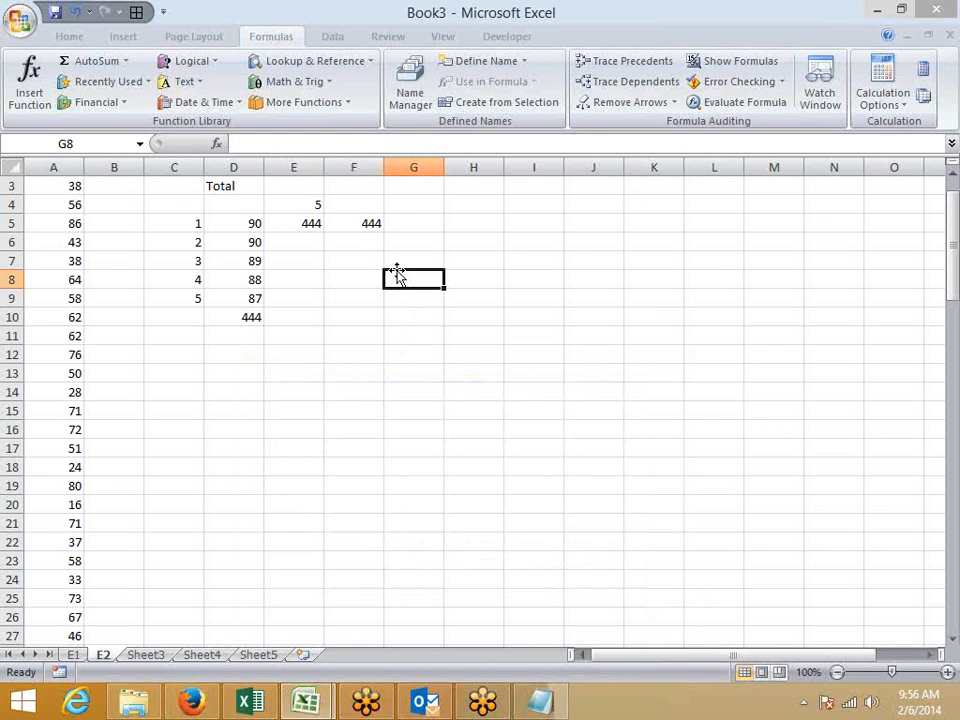
type("Q1")
key("Return")
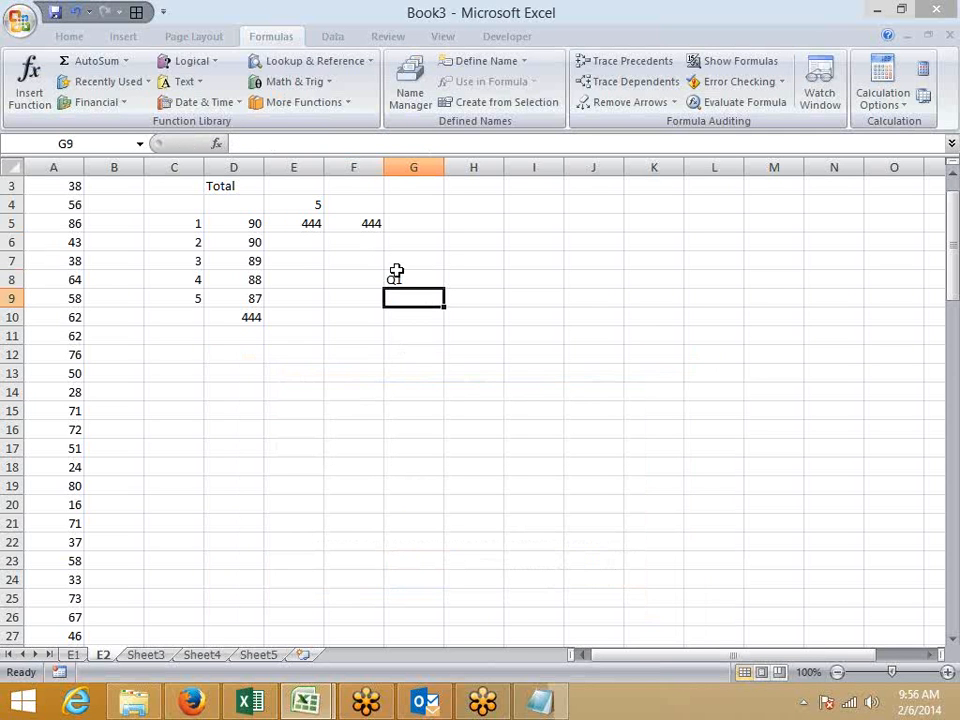
key("Right")
key("Left")
type("S")
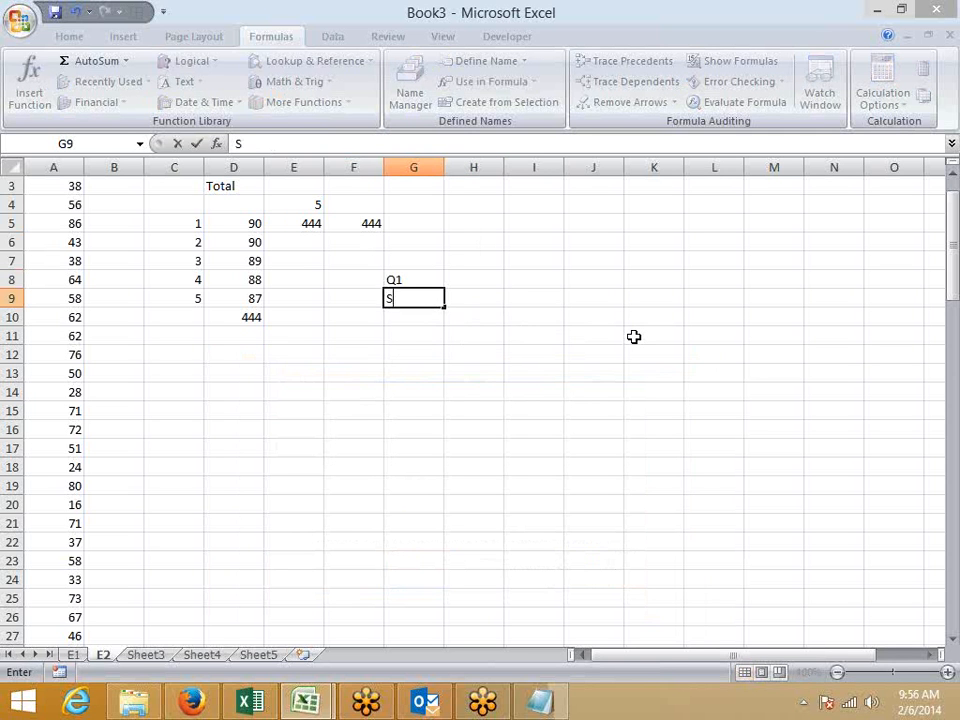
type("mall")
key("Return")
key("Up")
key("Right")
type("5")
key("Tab")
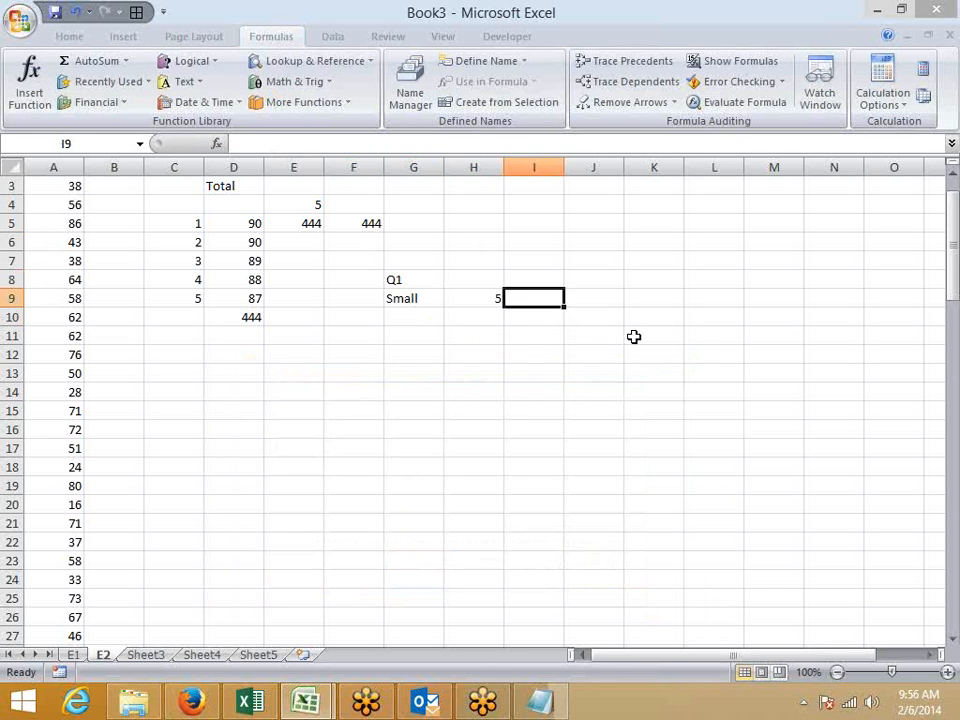
Step: Fill the answer cell I9 with yellow
left_click(62, 38)
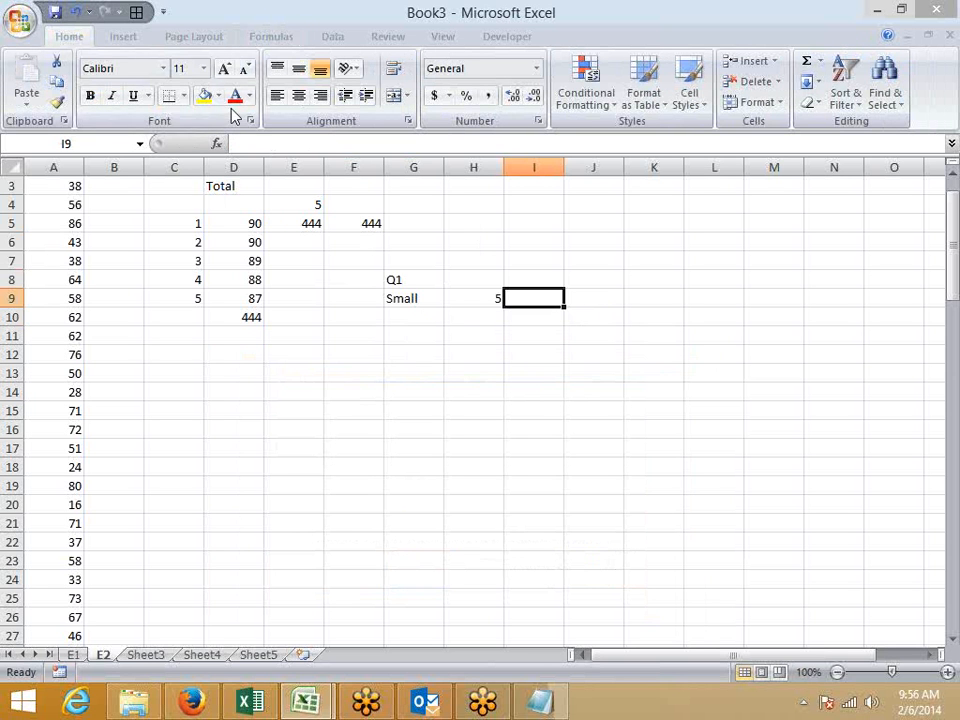
left_click(205, 96)
left_click(552, 378)
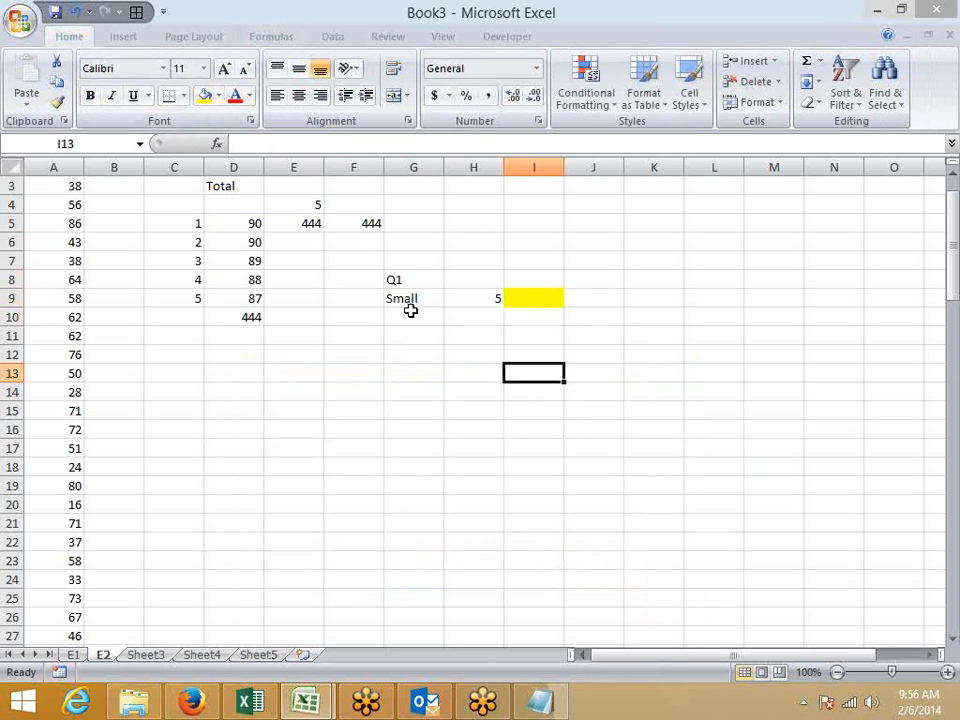
Step: Make the practice question block G8:I9 bold with red font
left_click_drag(396, 300, 558, 282)
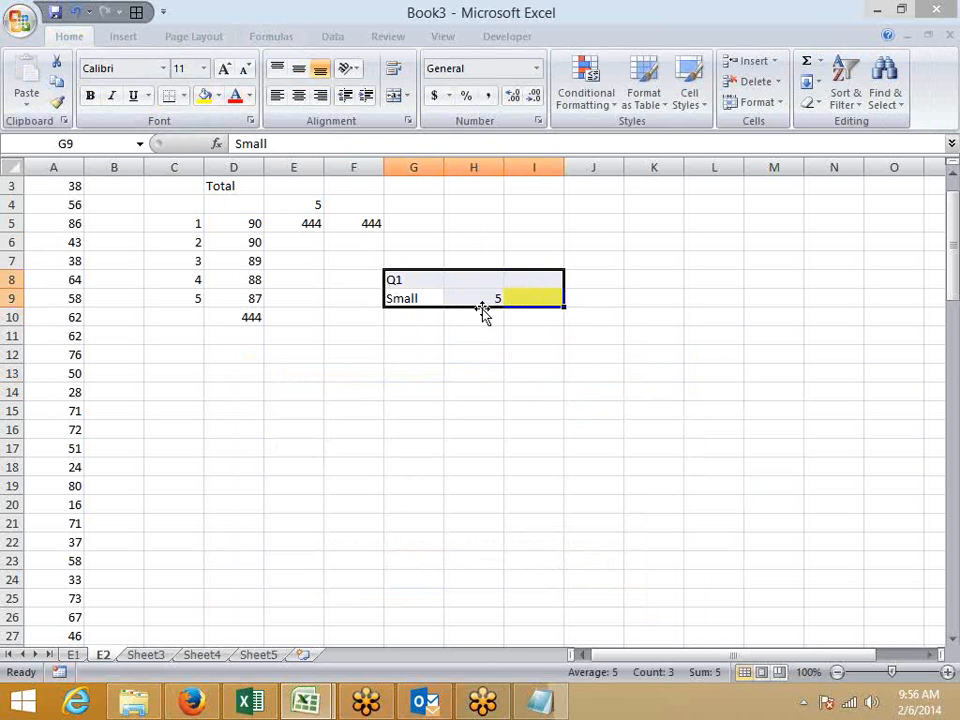
key("ctrl+b")
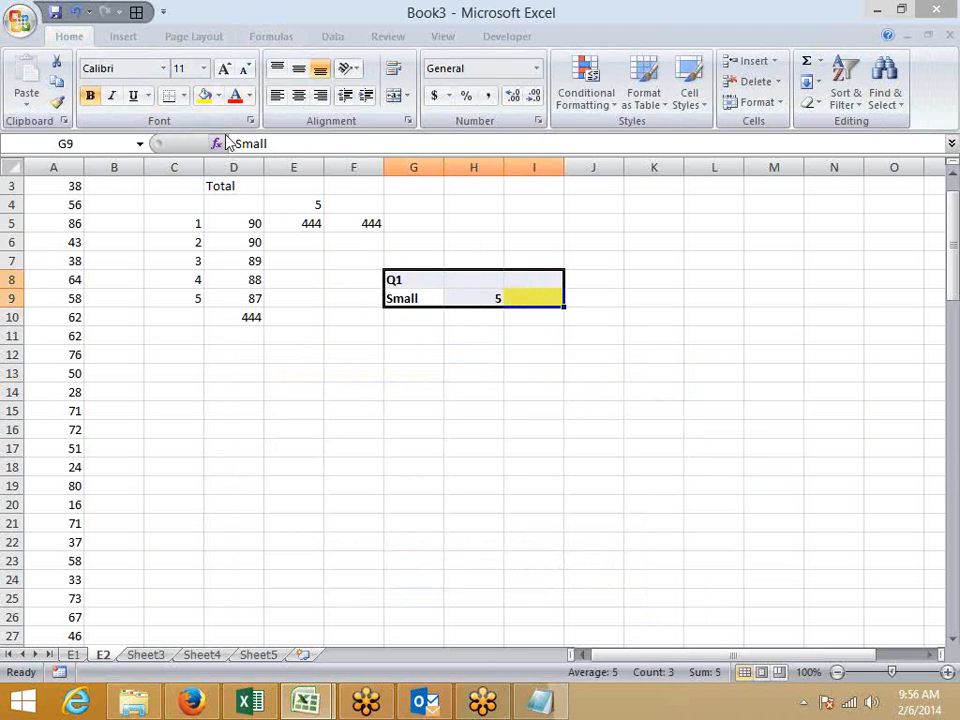
left_click(236, 96)
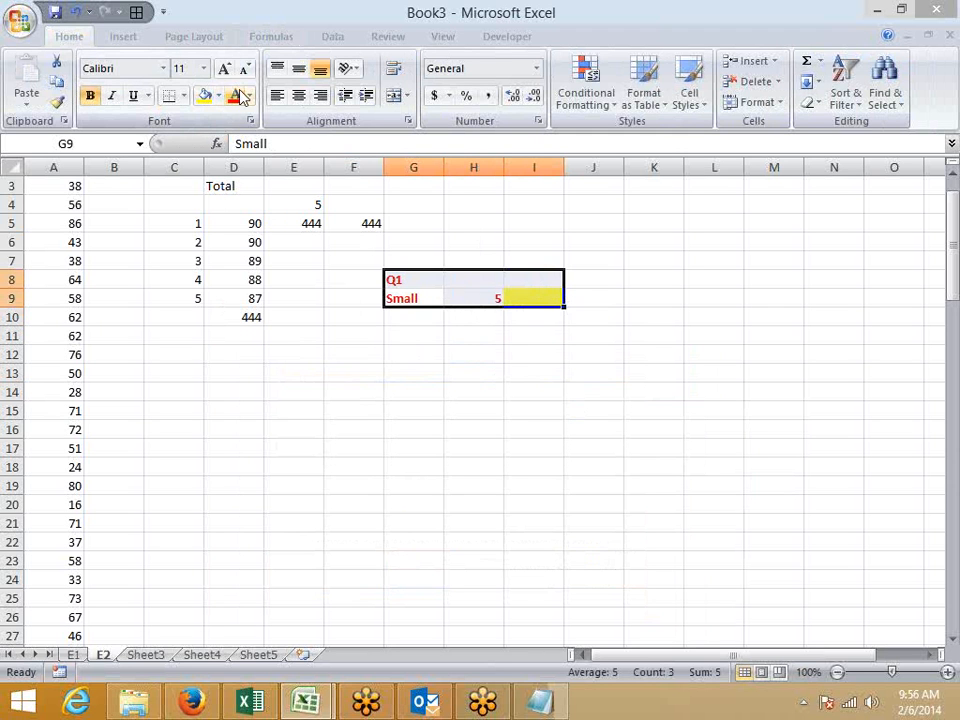
left_click(461, 349)
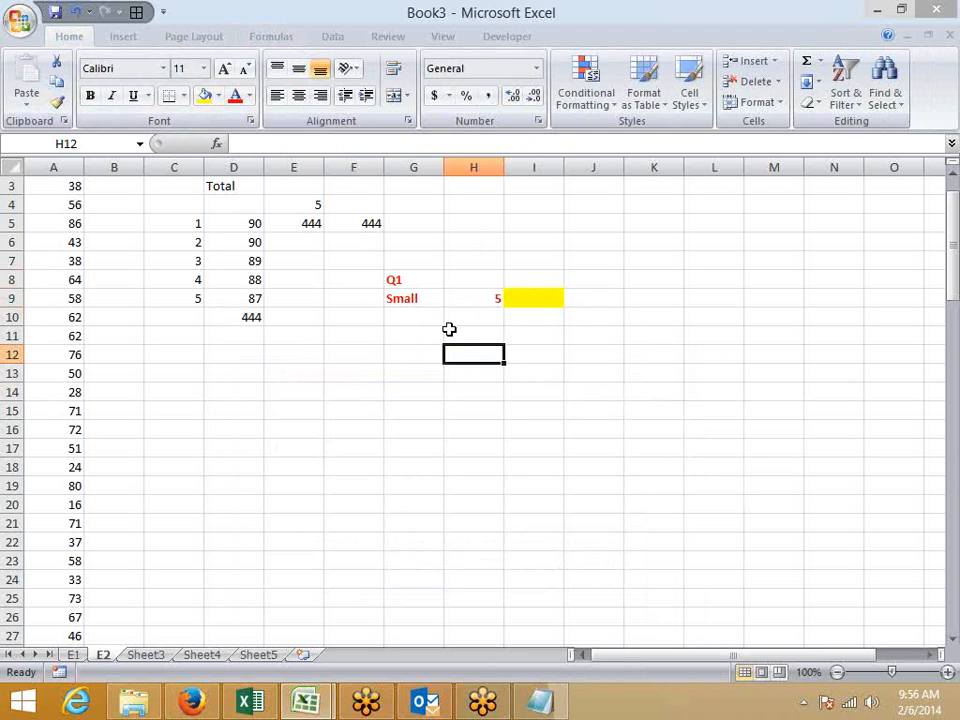
left_click(452, 298)
left_click(396, 298)
left_click(484, 300)
left_click(520, 300)
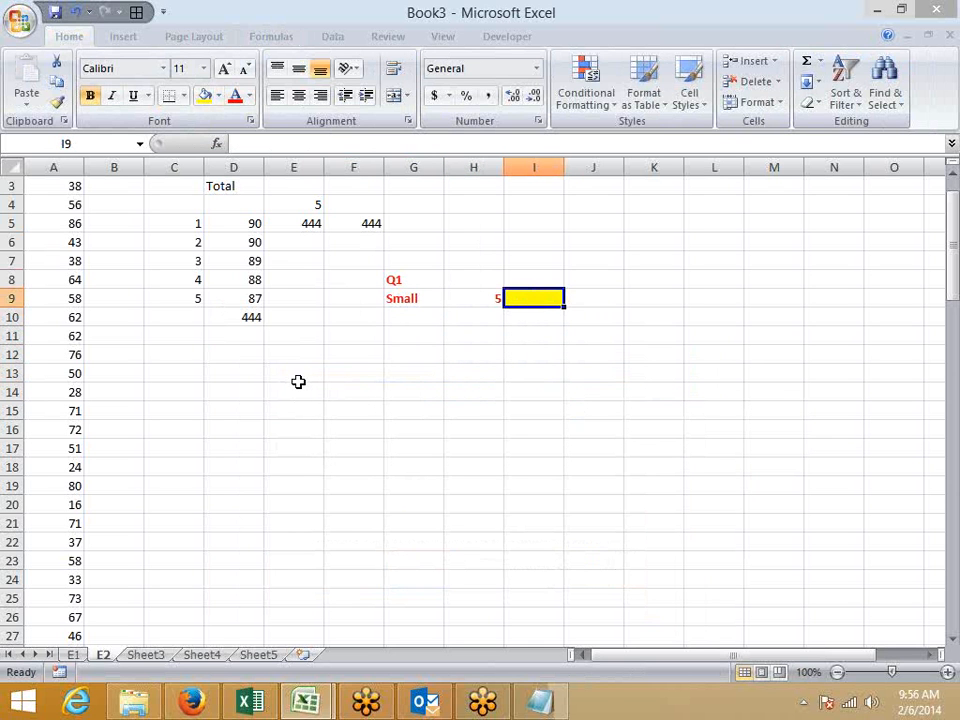
Step: Save the workbook as a macro-enabled file named Array-1, choosing This PC as the location
left_click(55, 12)
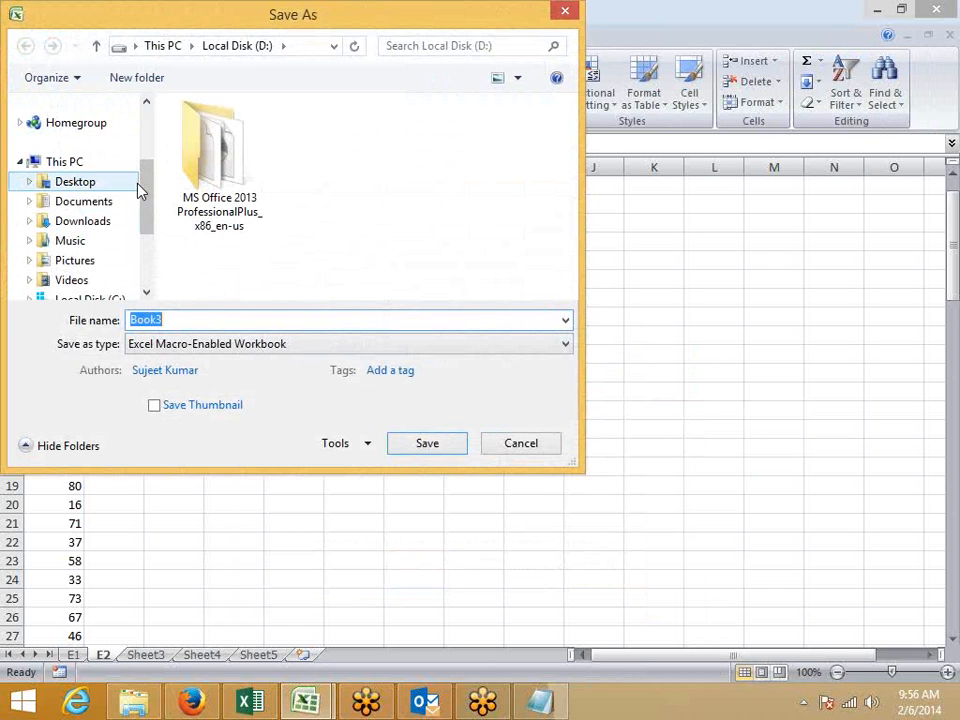
left_click(116, 165)
left_click(178, 316)
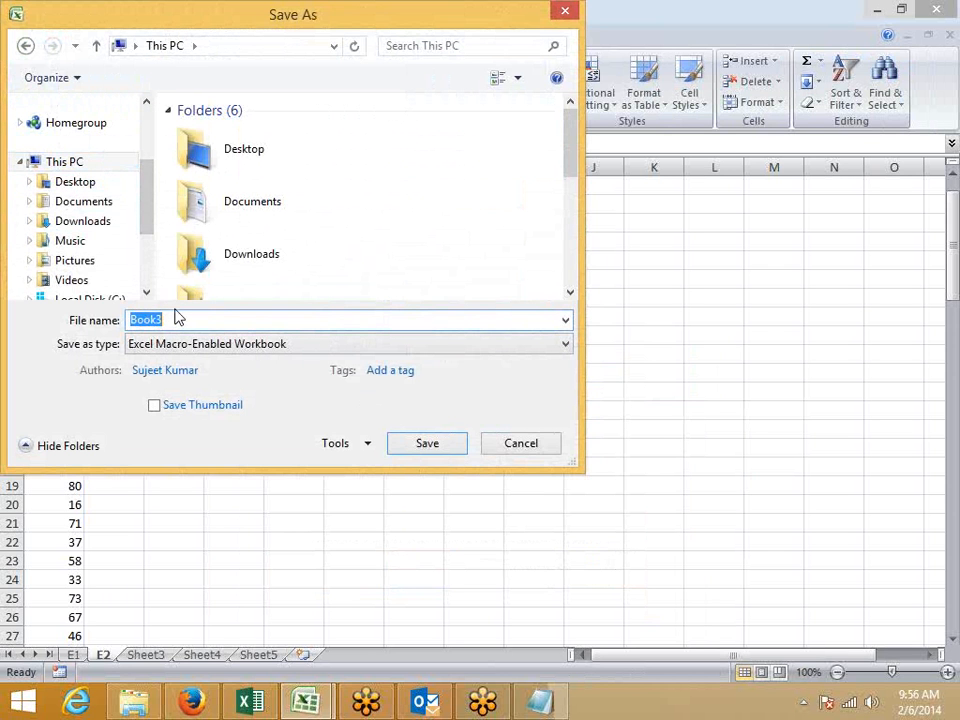
type("Array")
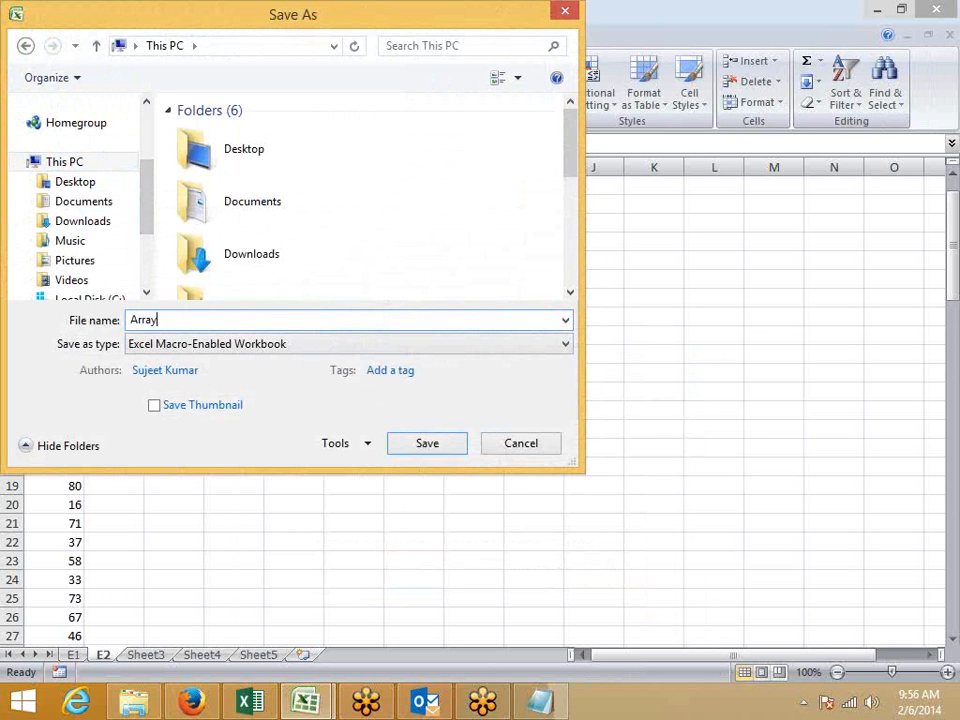
type("-1")
left_click(427, 444)
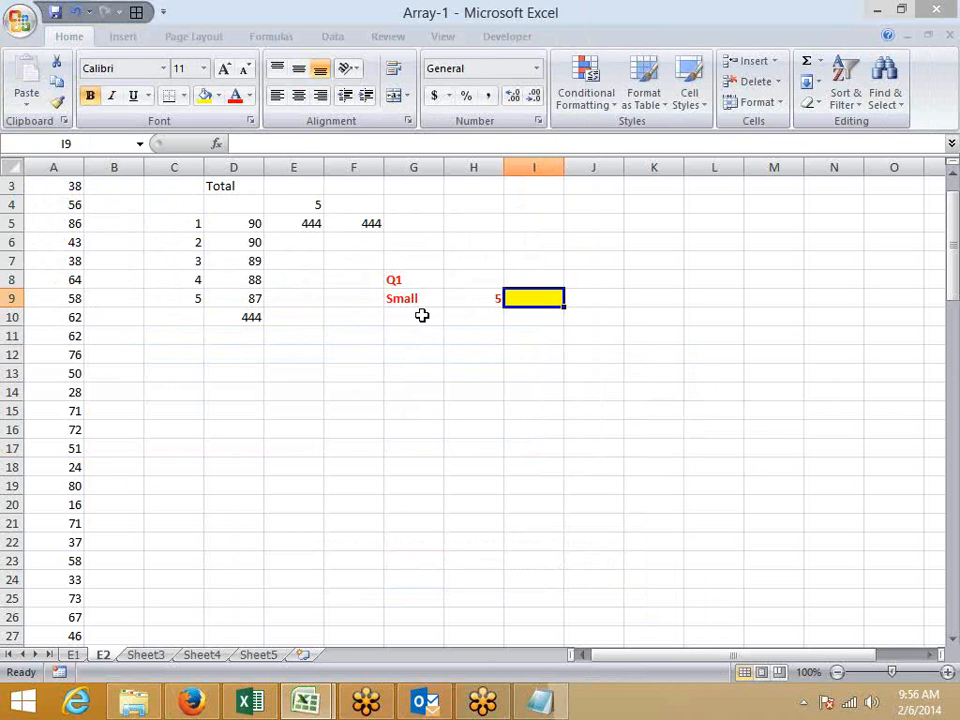
Step: Fill the two total cells E5:F5 with yellow
left_click_drag(334, 223, 313, 223)
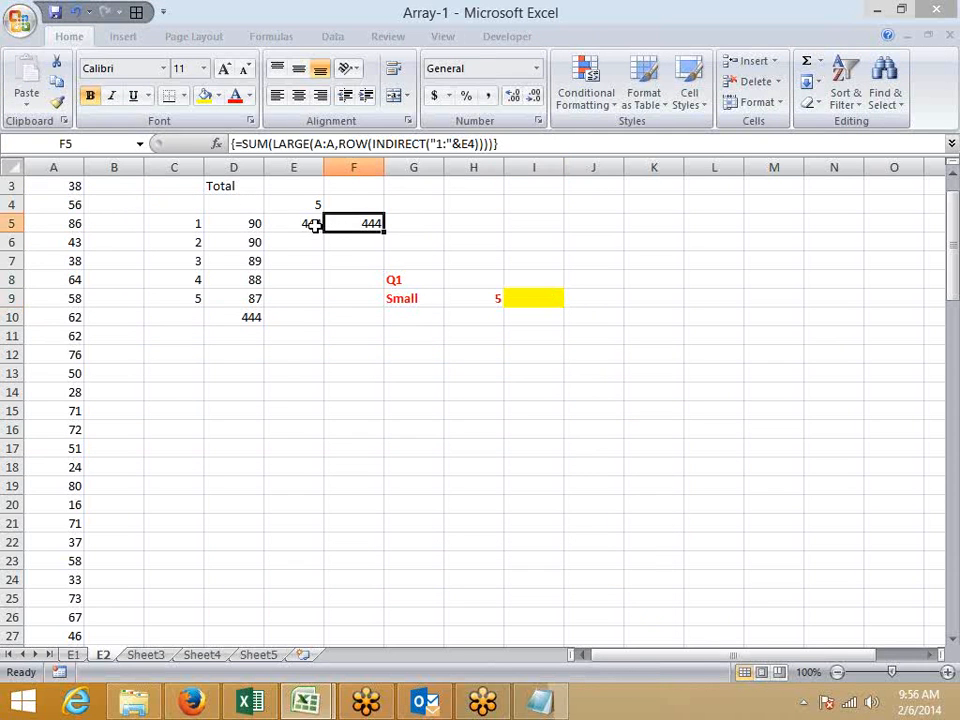
left_click(200, 102)
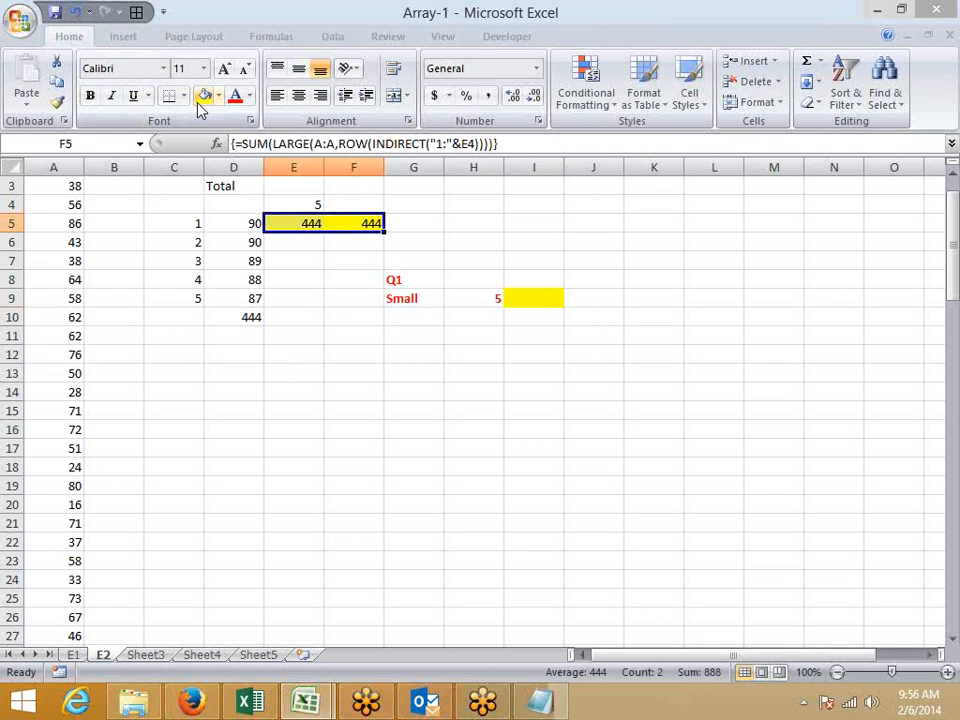
left_click(280, 561)
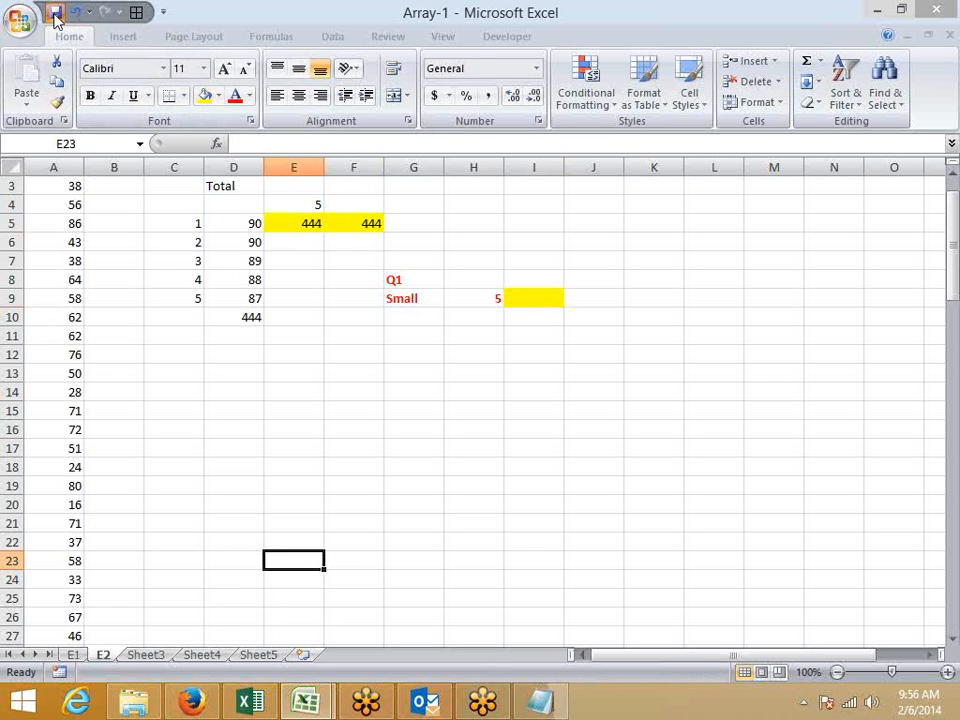
Step: Rename Sheet3 as E3
double_click(158, 654)
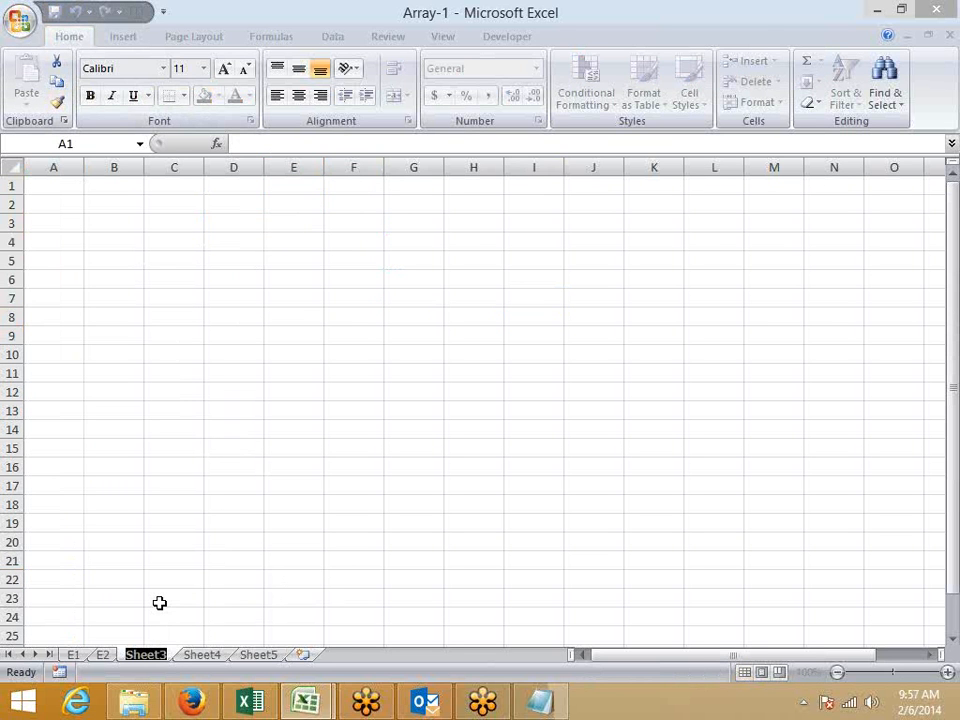
type("E3")
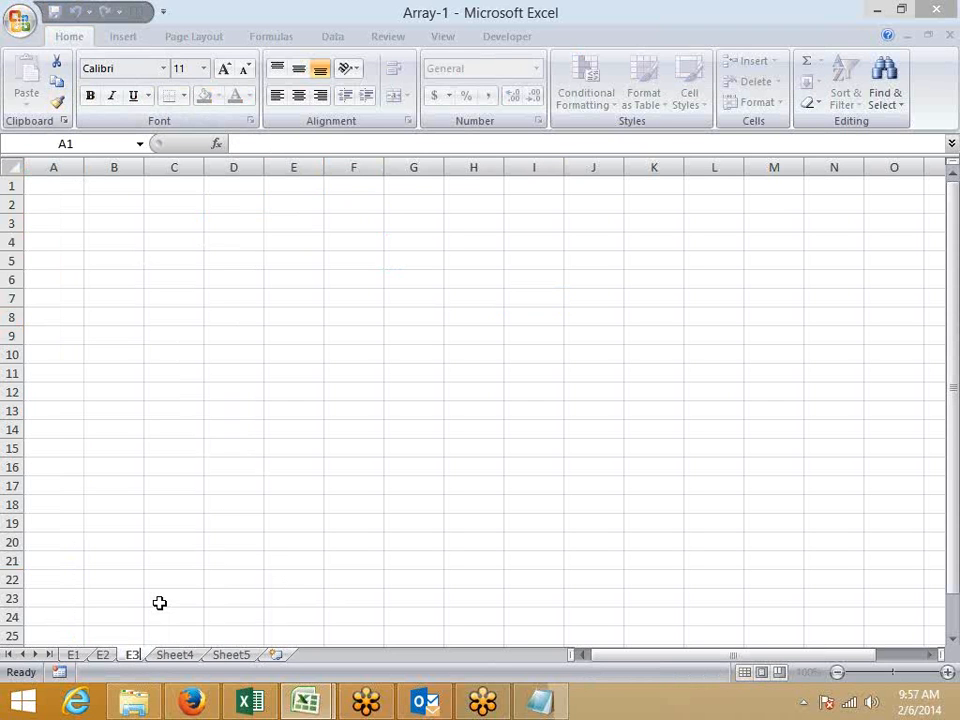
left_click(185, 371)
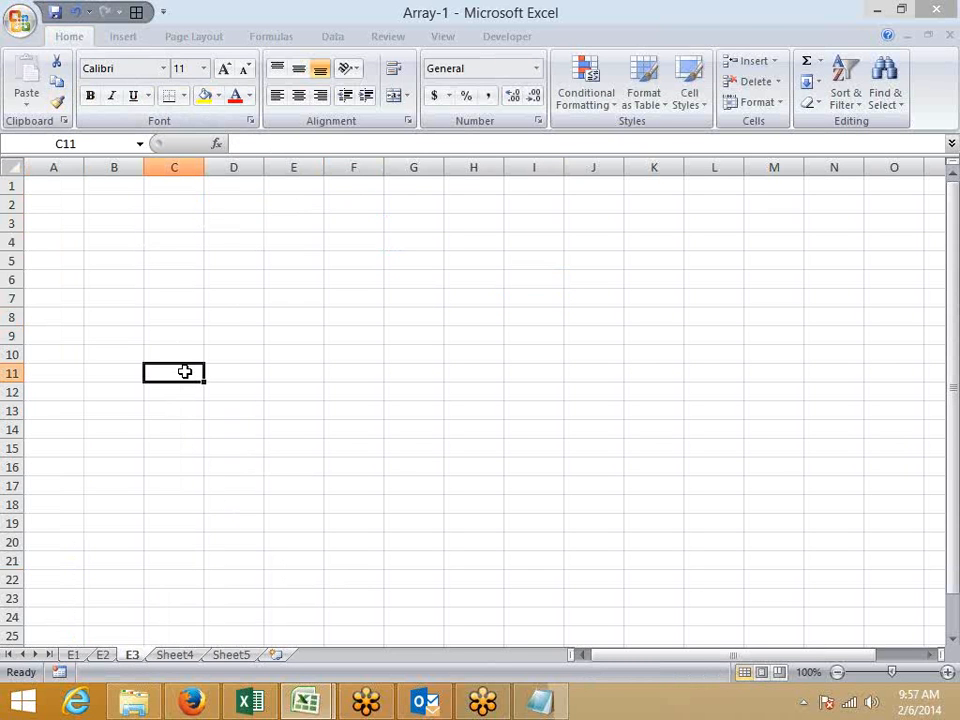
Step: Enter 85, 36, 85 and 12 in A1:A4 and 3685 in A5
left_click(87, 205)
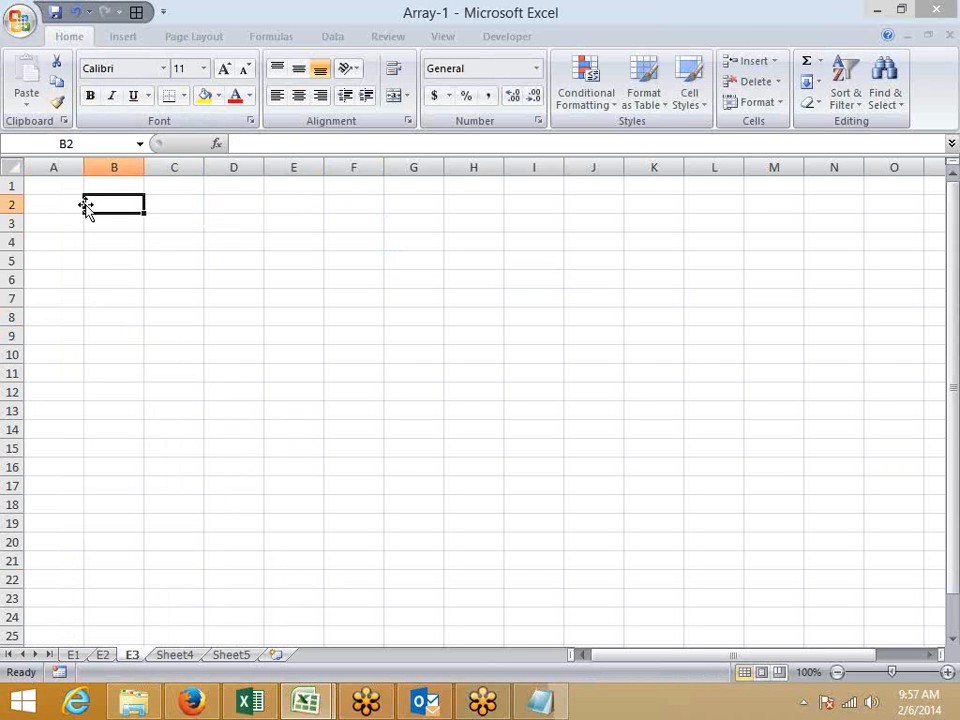
left_click(63, 199)
left_click(62, 193)
type("85")
key("Return")
type("36")
key("Return")
type("85")
key("Return")
type("12")
key("Return")
type("3685")
key("Return")
type("3")
key("Escape")
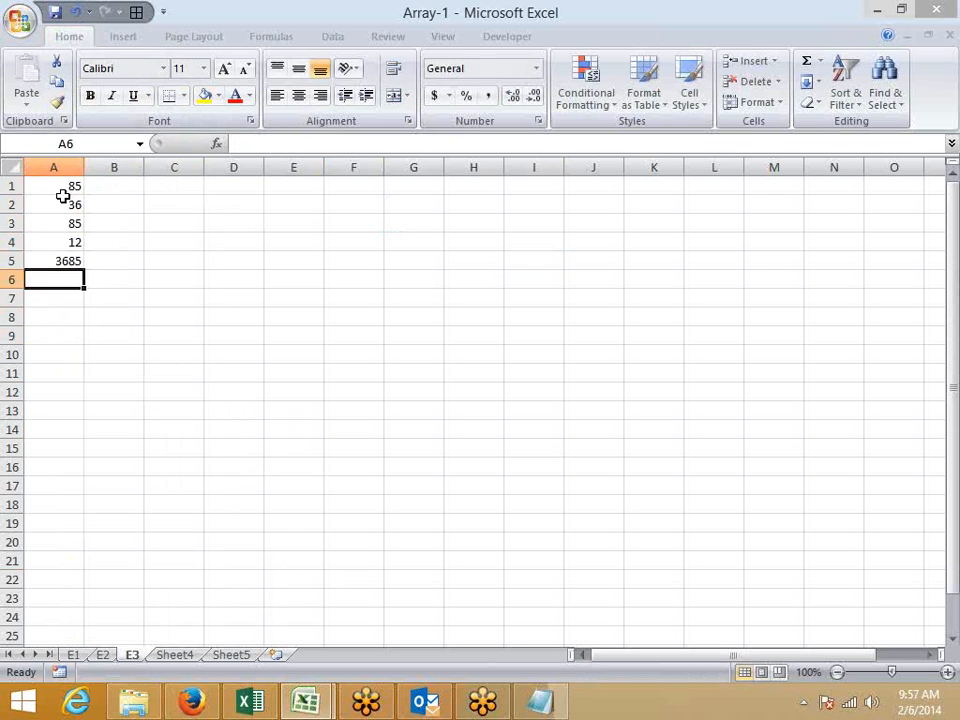
Step: Replace A5 with 85 and continue the list with 36, 85, 12 and 36 in A6:A9
key("Up")
type("85")
key("Return")
type("36")
key("Return")
type("85")
key("Return")
type("12")
key("Return")
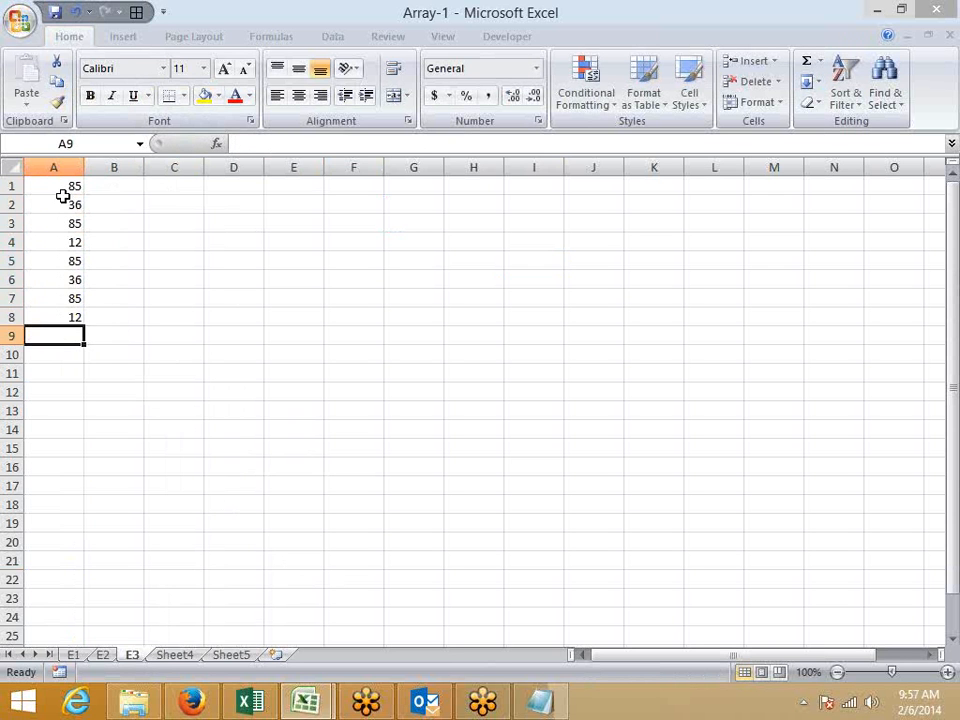
type("36")
Step: Change the values in A6, A3 and A8 to 0
key("Up")
key("Up")
key("Up")
type("0")
key("Up")
key("Up")
key("Up")
type("0")
key("Down")
key("Down")
key("Down")
key("Down")
key("Down")
type("0")
key("Return")
key("Down")
key("Down")
key("Up")
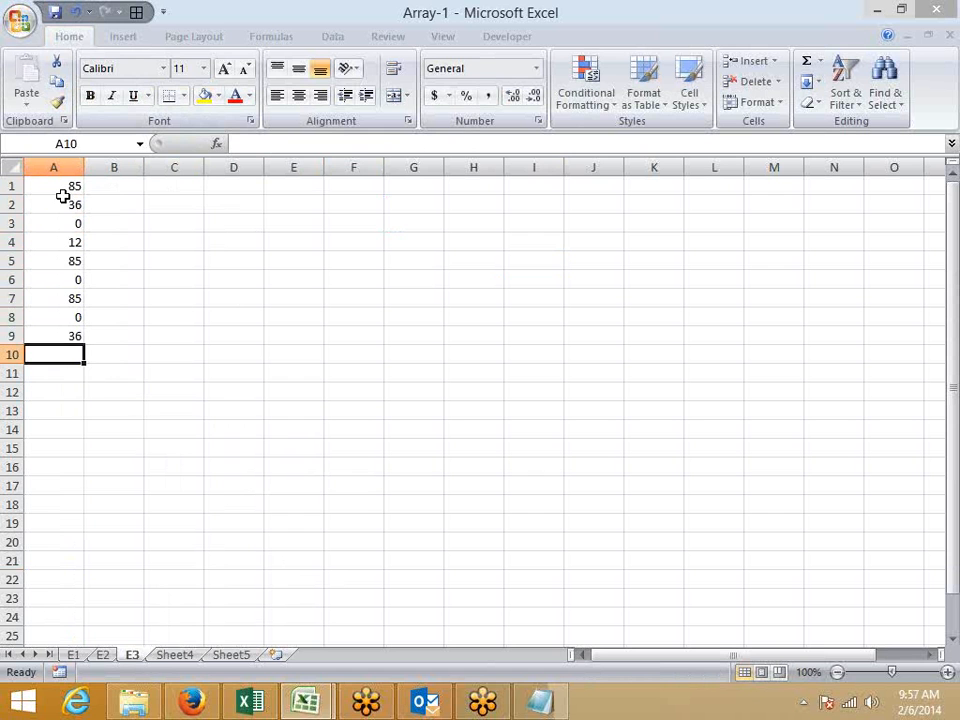
Step: Calculate the average of A1:A9 in A10 with the AVERAGE function
key("alt+equal")
key("Escape")
type("=av")
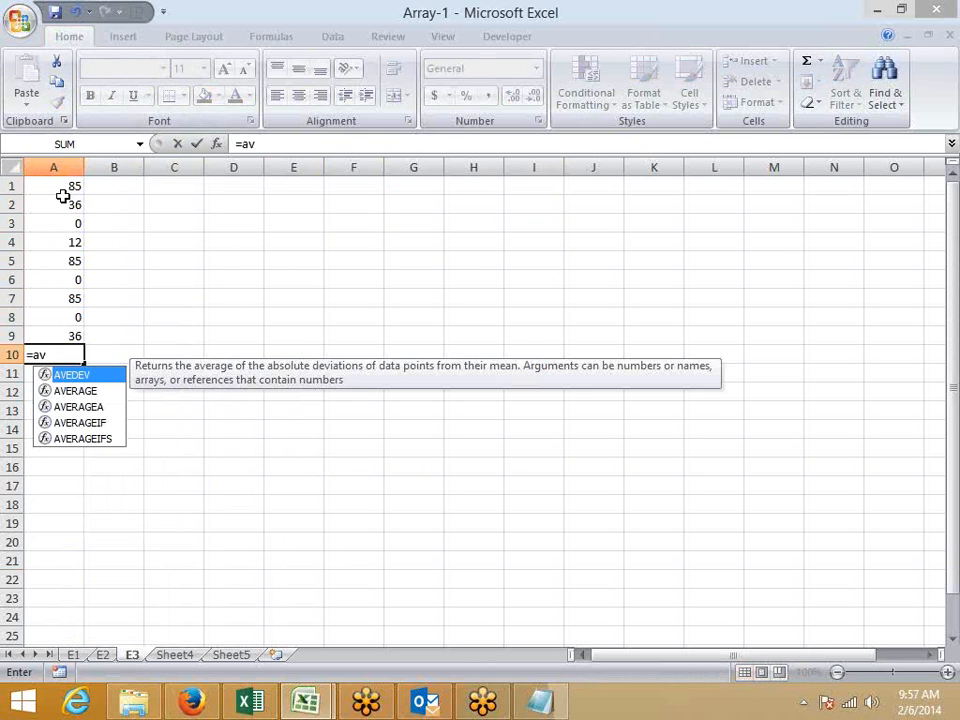
key("Down")
key("Tab")
key("Up")
key("Up")
key("shift+Down")
key("shift+Up")
key("shift+Up")
key("shift+Up")
key("shift+Up")
key("shift+Up")
key("shift+Up")
key("shift+Up")
key("Return")
Step: Select A1:A9 and check the count, sum and average of the values, including the zeros
key("Up")
key("Up")
key("Up")
key("Up")
key("Down")
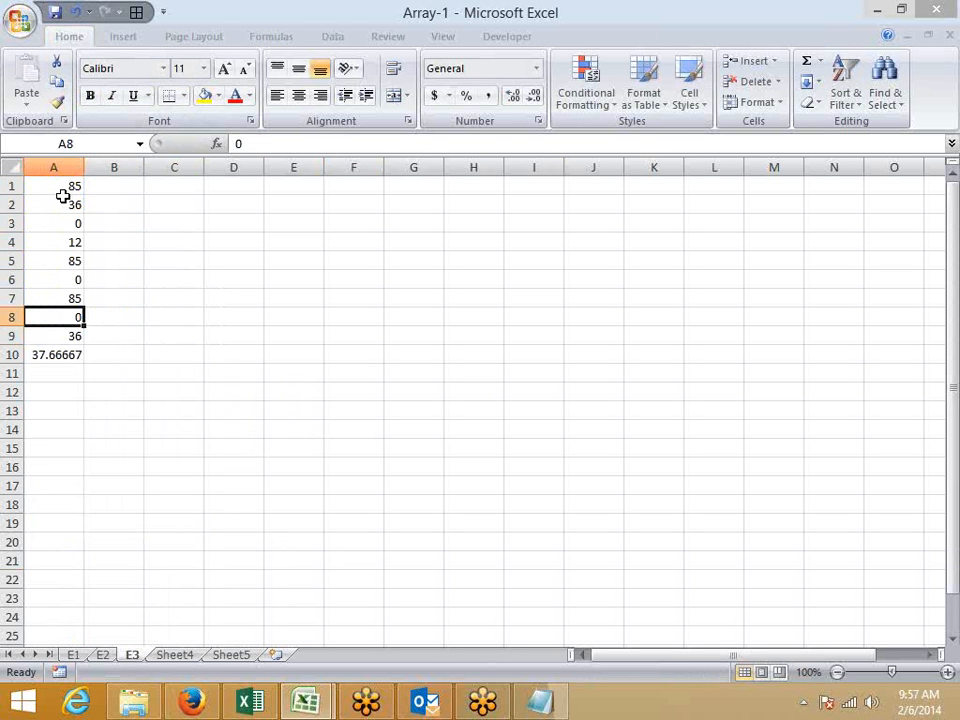
key("Up")
key("Up")
key("Up")
key("Up")
key("Up")
key("Up")
key("Up")
key("shift+Down")
key("shift+Down")
key("shift+Down")
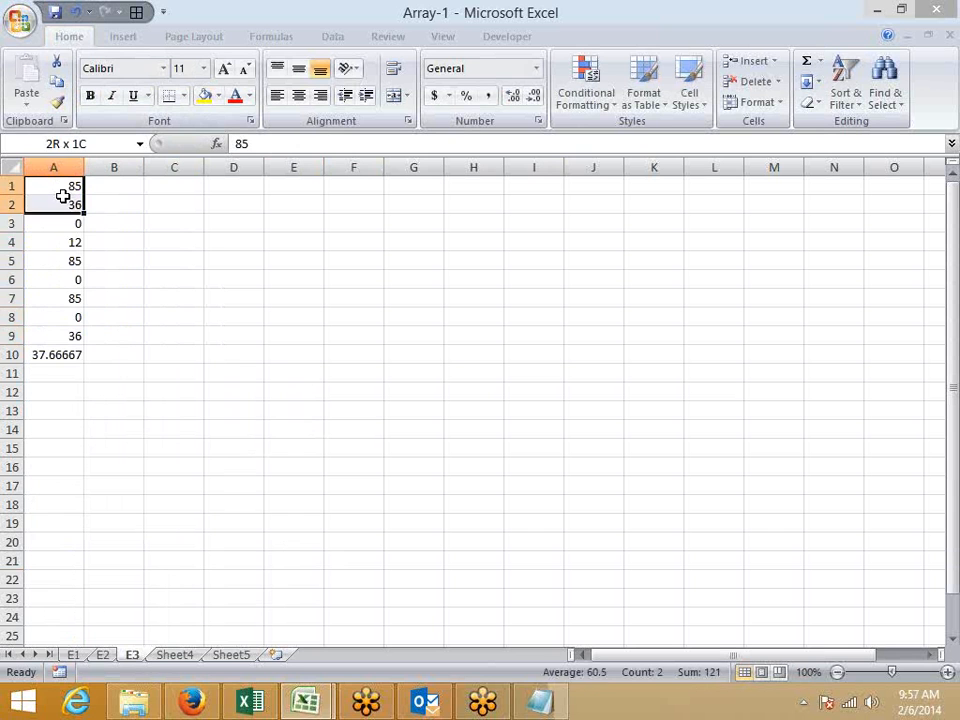
key("shift+Down")
key("shift+Down")
key("shift+Down")
key("shift+Down")
key("shift+Down")
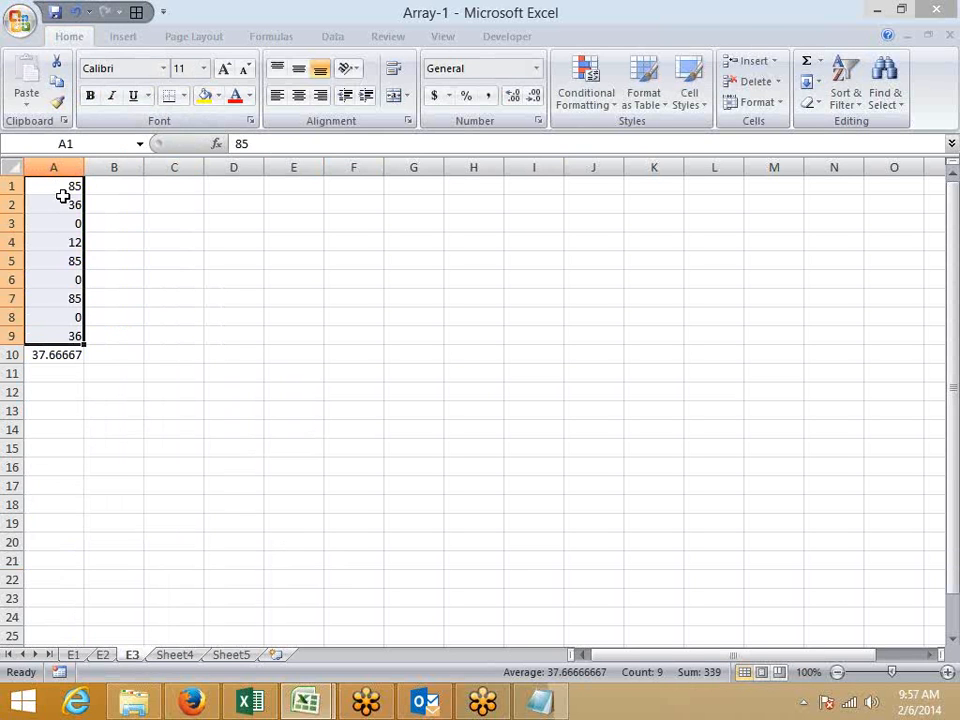
Step: Average only the values above zero in B11 with =AVERAGEIF(A1:A9,">0")
key("Down")
key("Down")
key("Down")
key("Down")
key("Down")
key("Down")
key("Down")
key("Down")
key("Down")
key("Down")
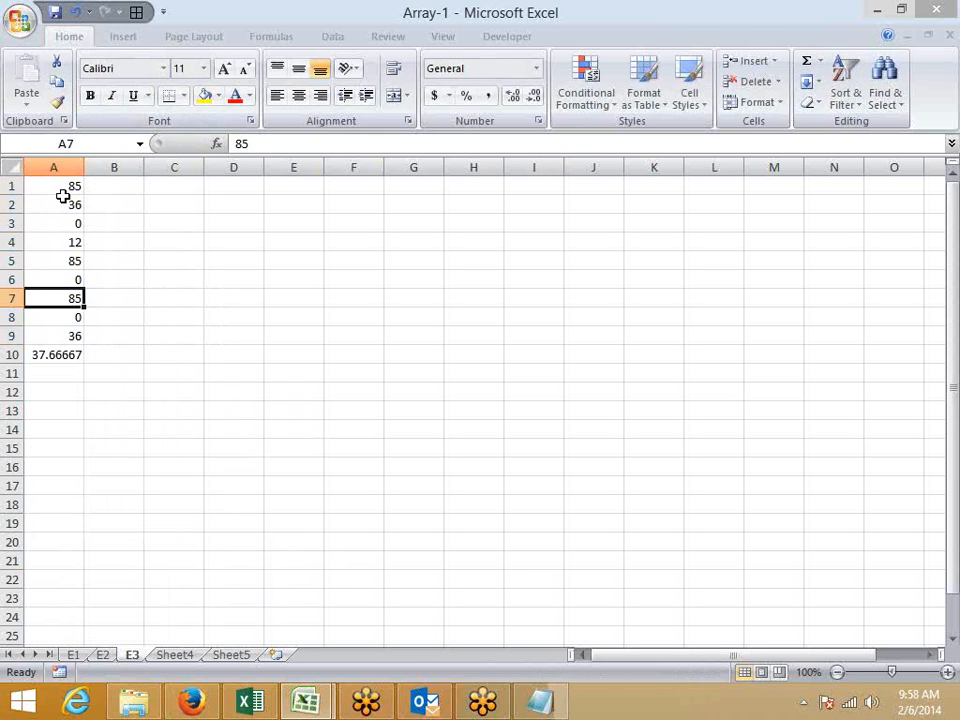
key("Right")
type("=")
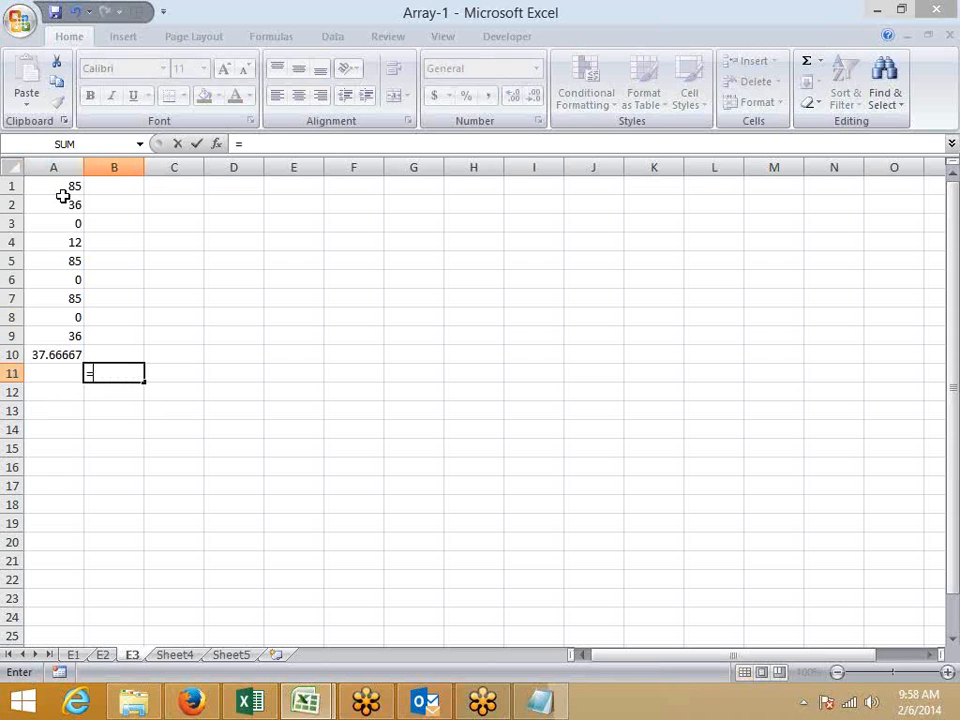
type("a")
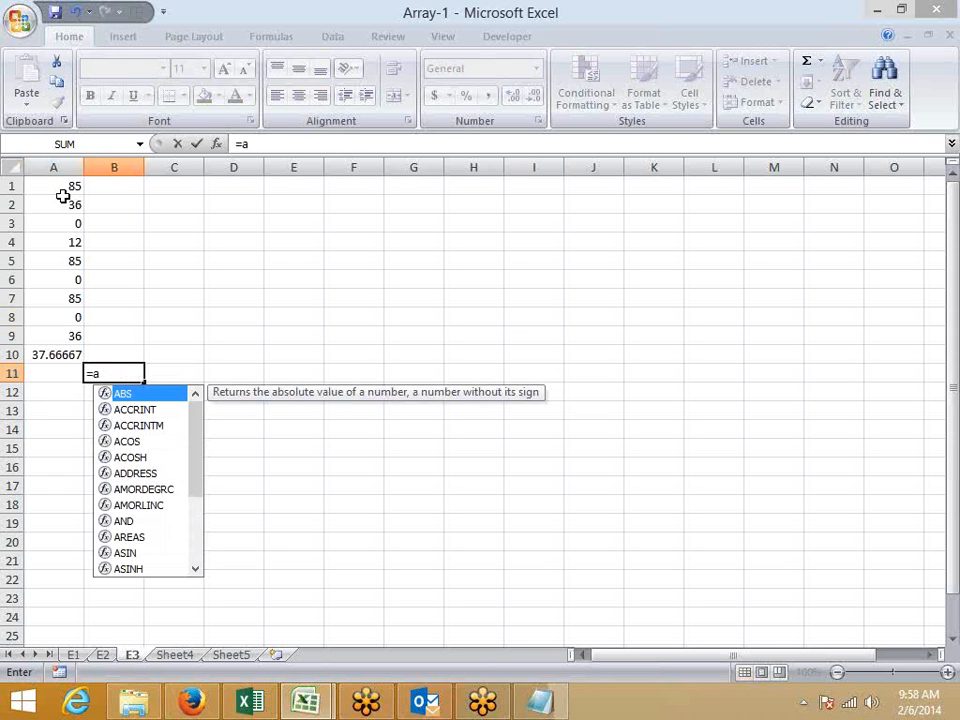
type("v")
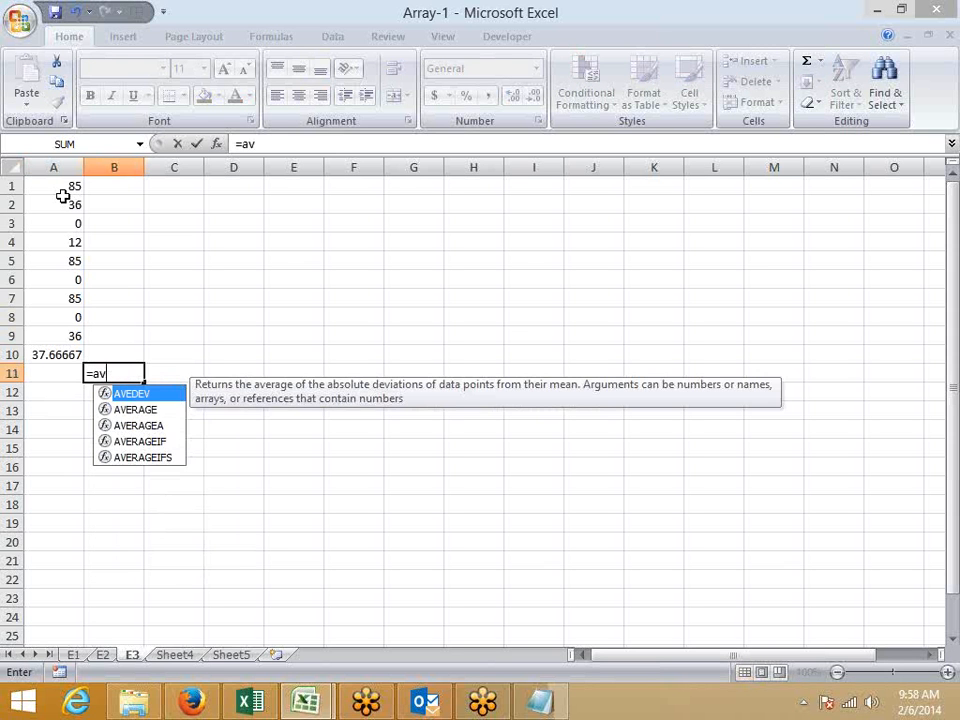
key("Down")
key("Down")
key("Down")
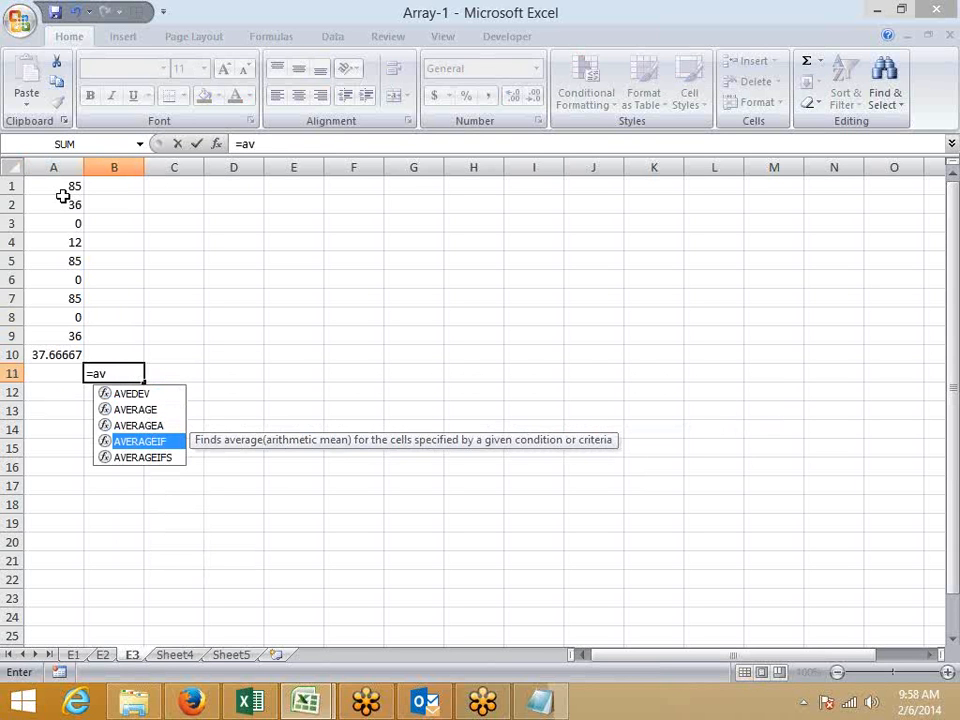
key("Tab")
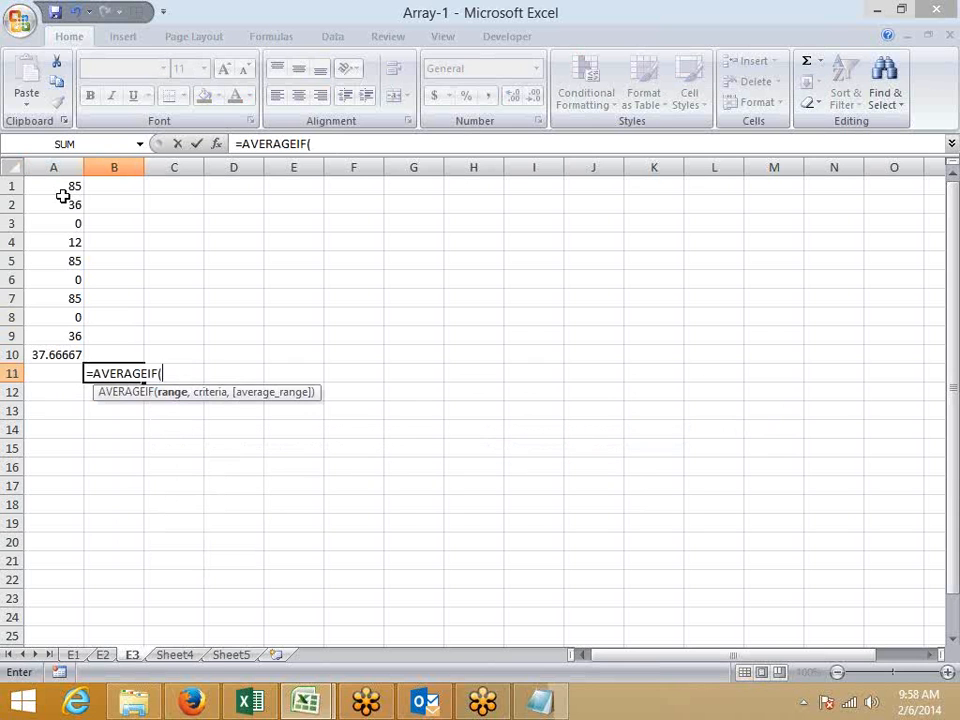
key("Up")
key("Up")
key("Left")
key("ctrl+shift+Up")
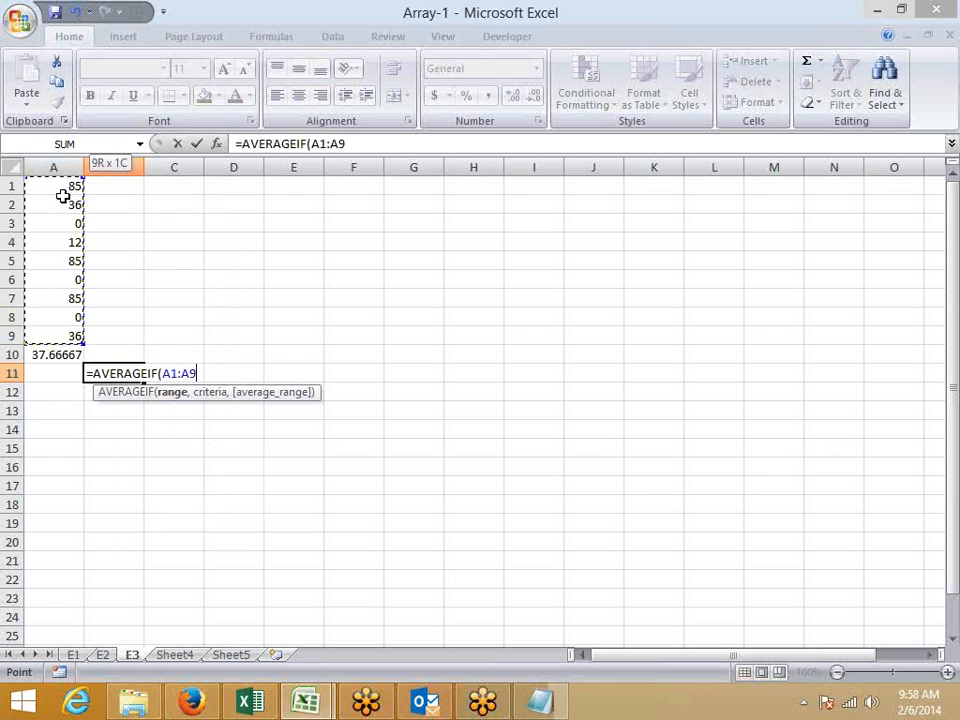
type(",\">0\")")
key("Return")
key("Up")
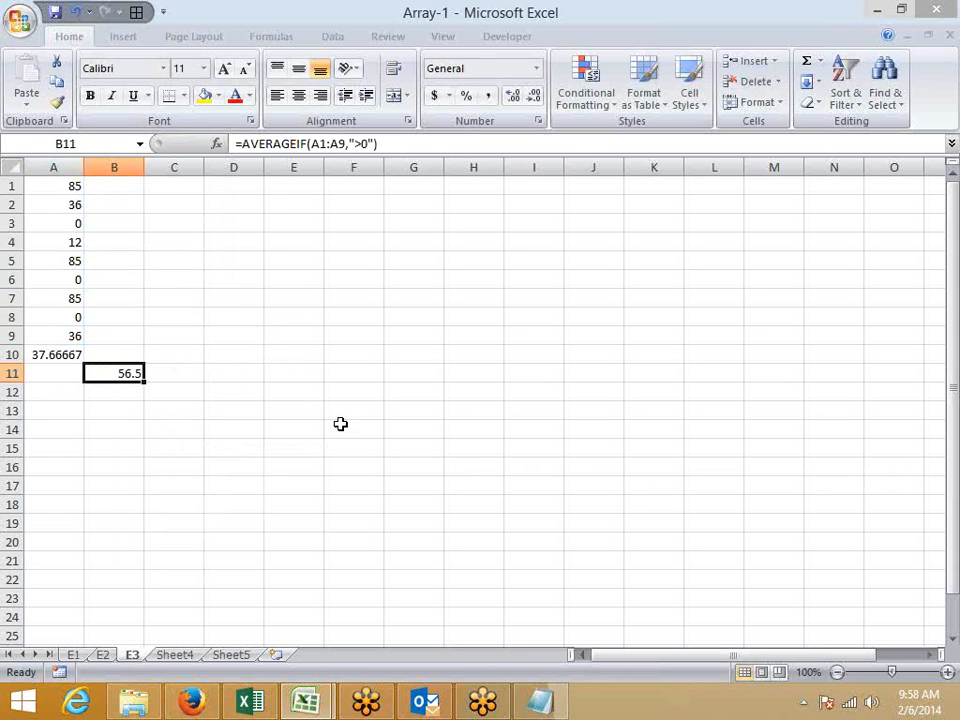
Step: Enter =AVERAGE(IF(A1:A9>0,A1:A9)) in A11 as a regular formula
key("Left")
type("=")
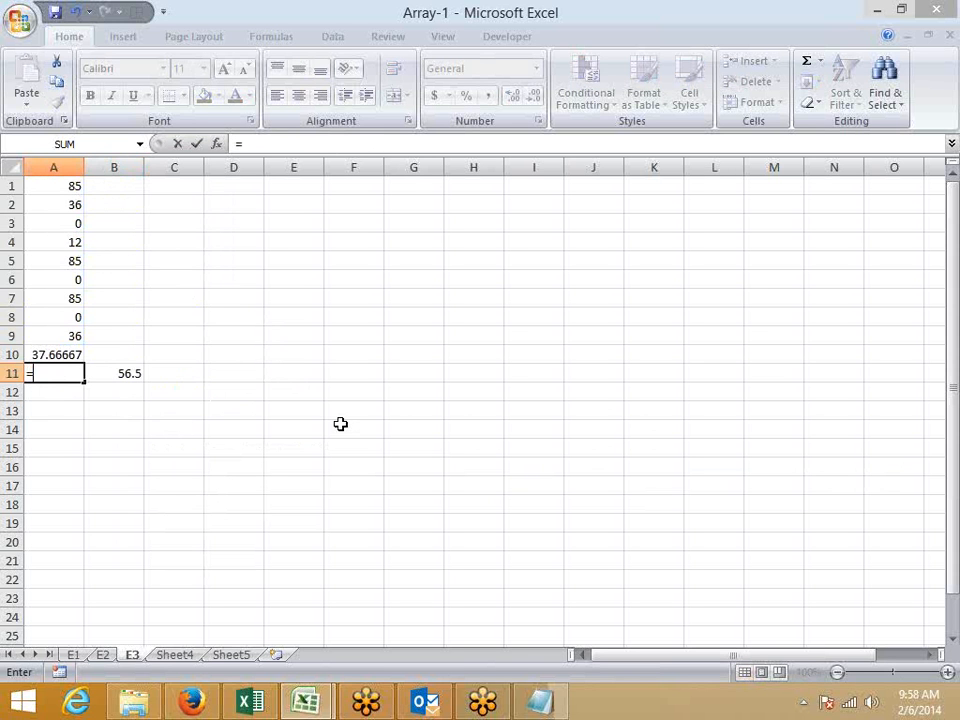
type("av")
key("Down")
key("Down")
key("Down")
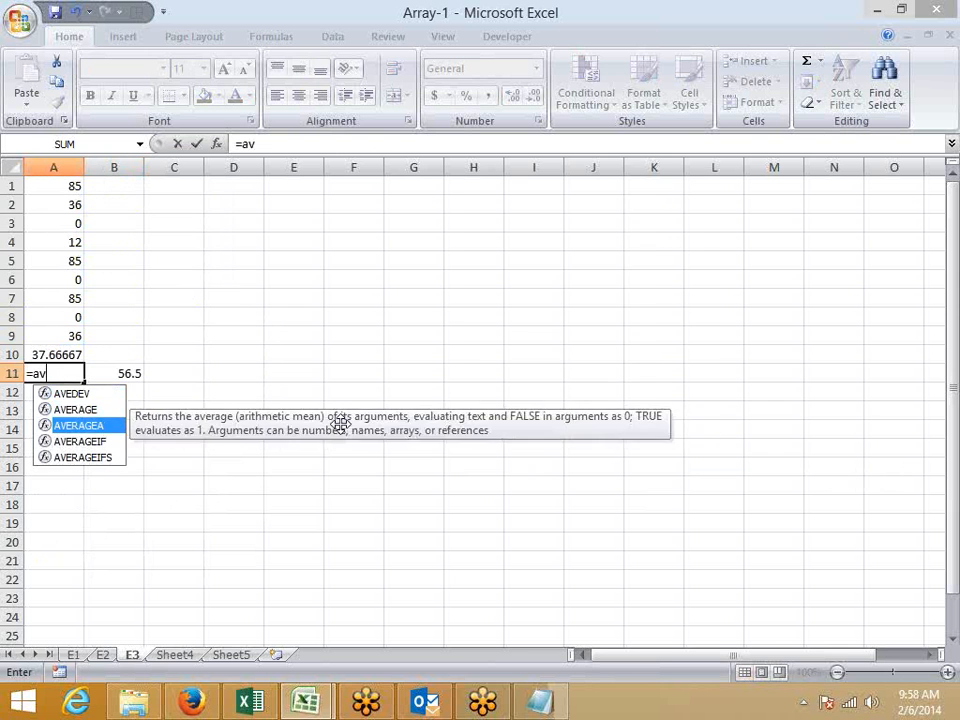
key("Up")
key("Up")
key("Tab")
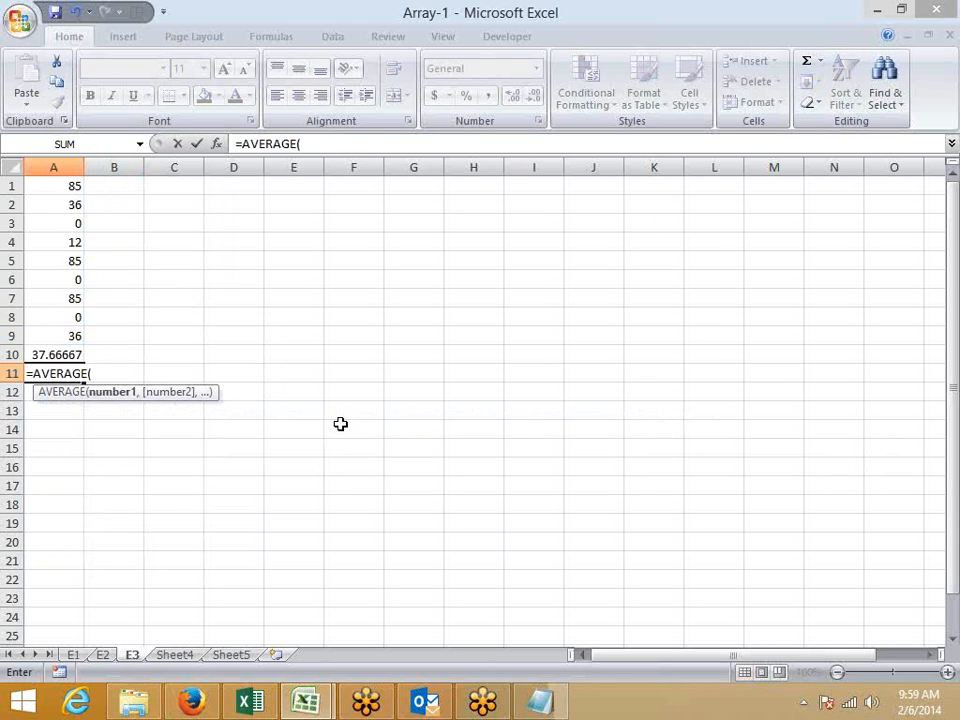
type("if")
key("Tab")
key("Up")
key("Up")
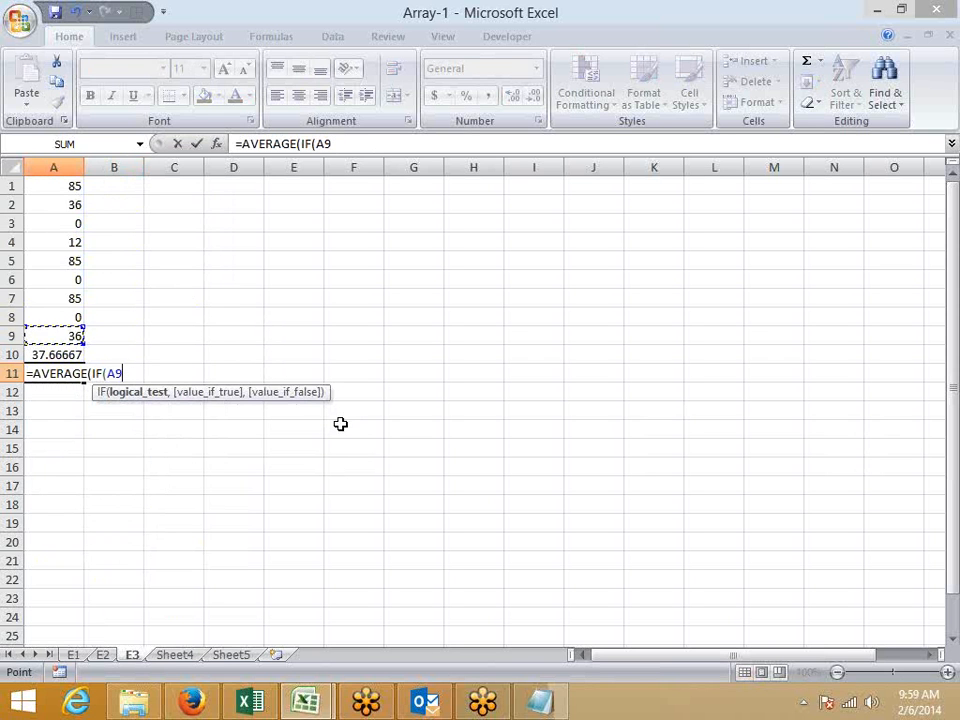
key("ctrl+shift+Up")
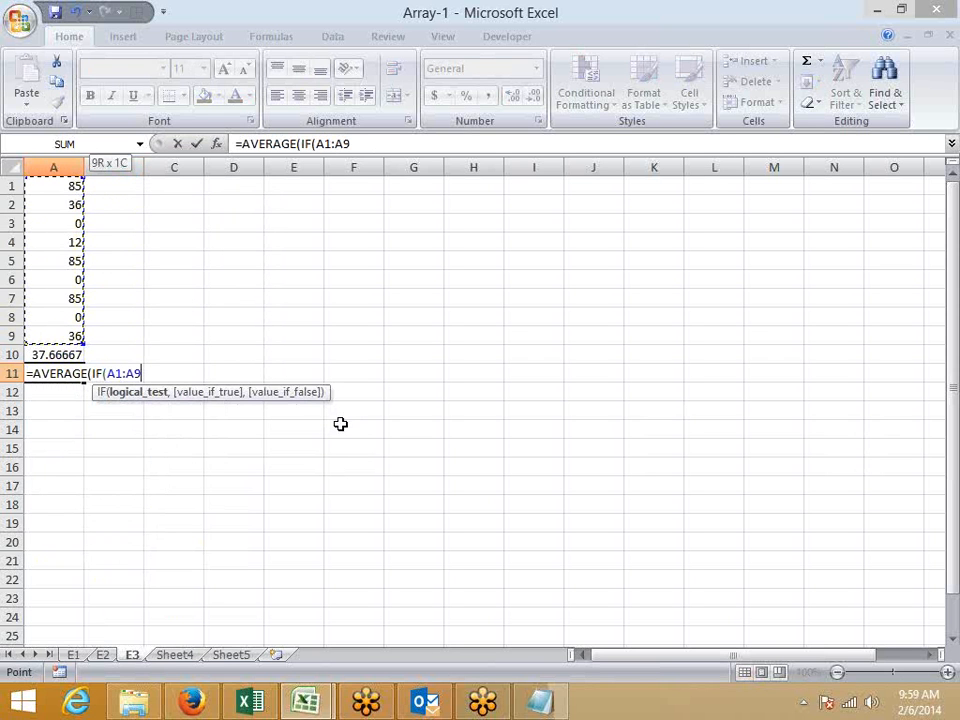
type(">0,")
key("Up")
key("Up")
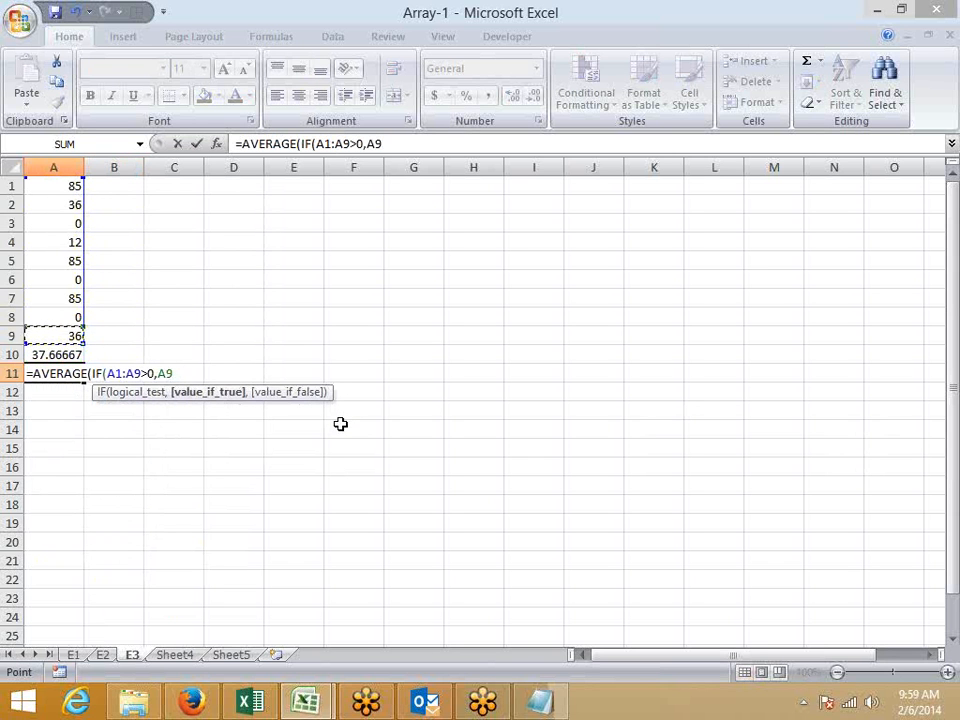
key("ctrl+shift+Up")
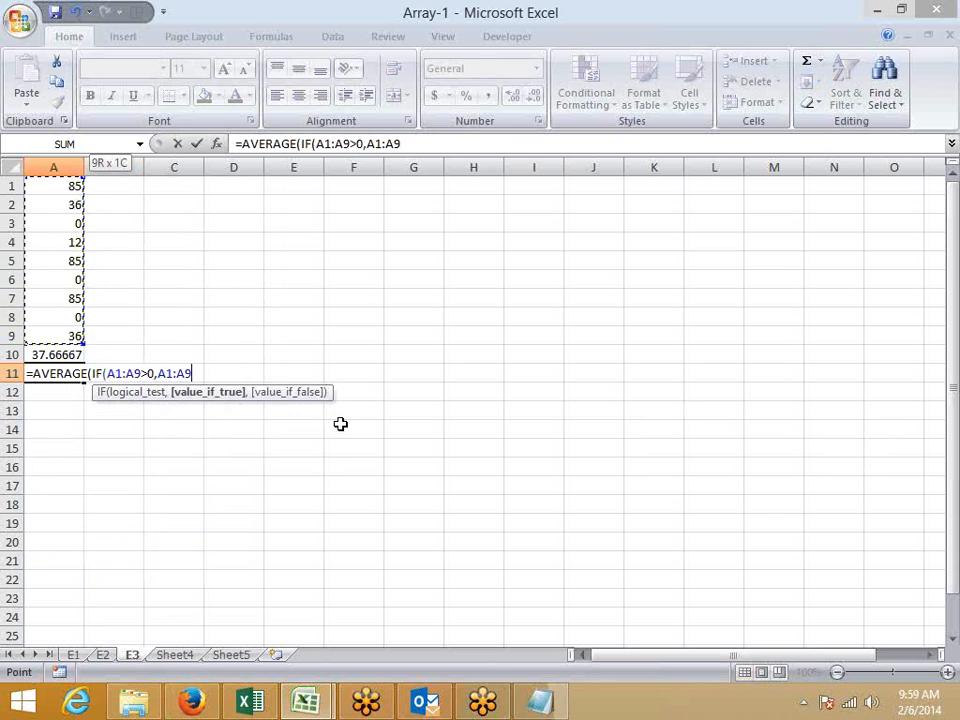
key("Return")
key("Return")
Step: Convert the AVERAGE(IF()) formula in A11 into an array formula
key("Up")
key("F2")
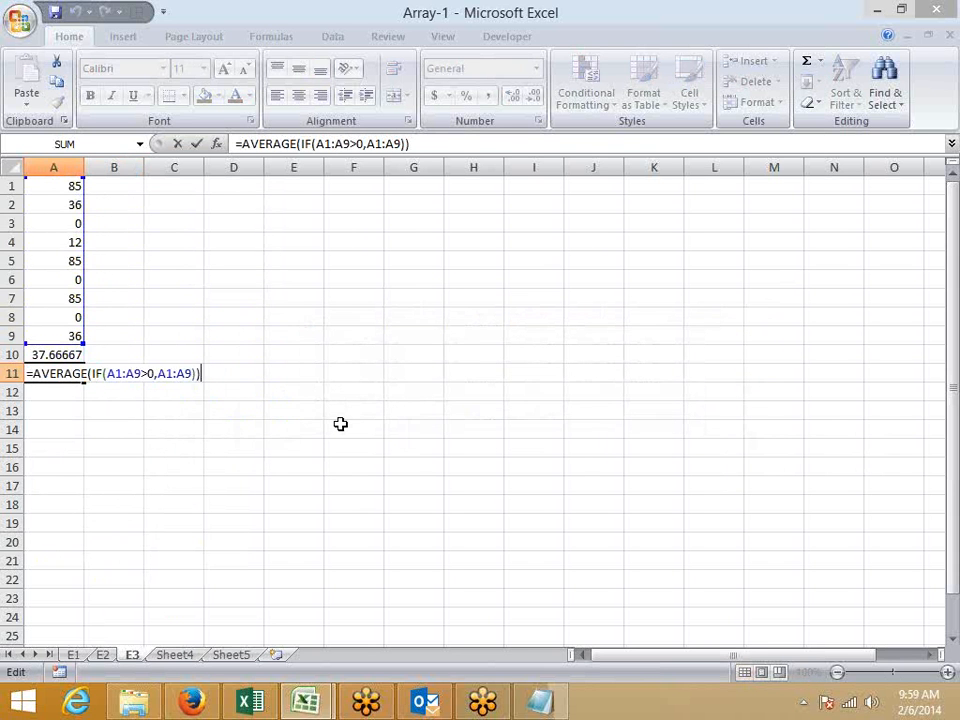
key("ctrl+shift+Return")
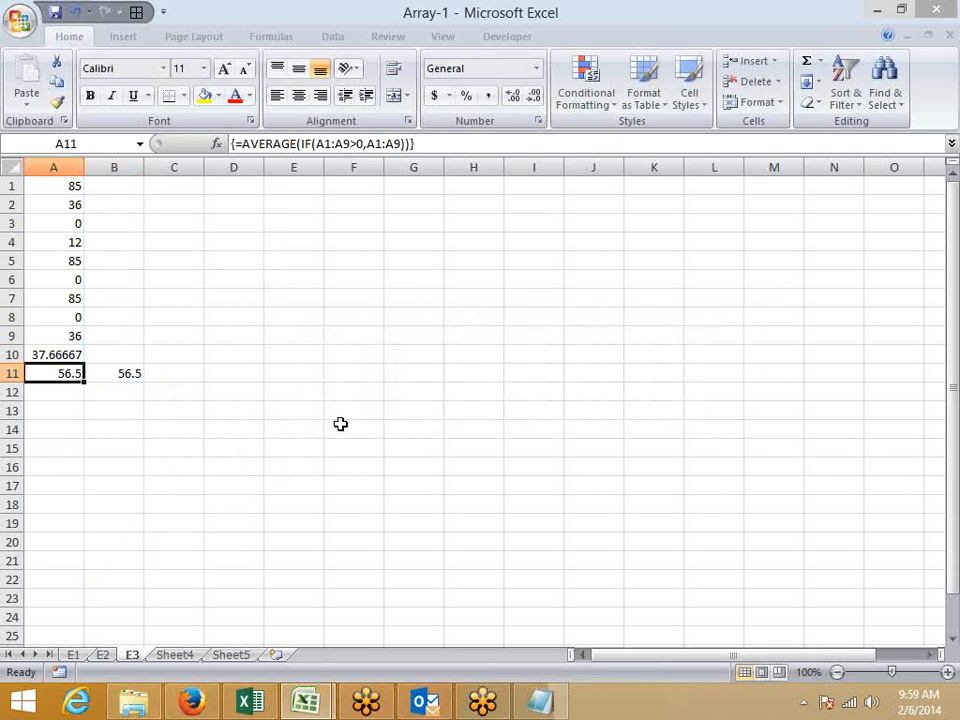
Step: Add a practice question with "Q1" in B12 and "Sum <>0 with array Formulas" in C12
key("Right")
key("Right")
key("Down")
type("Q1")
key("Tab")
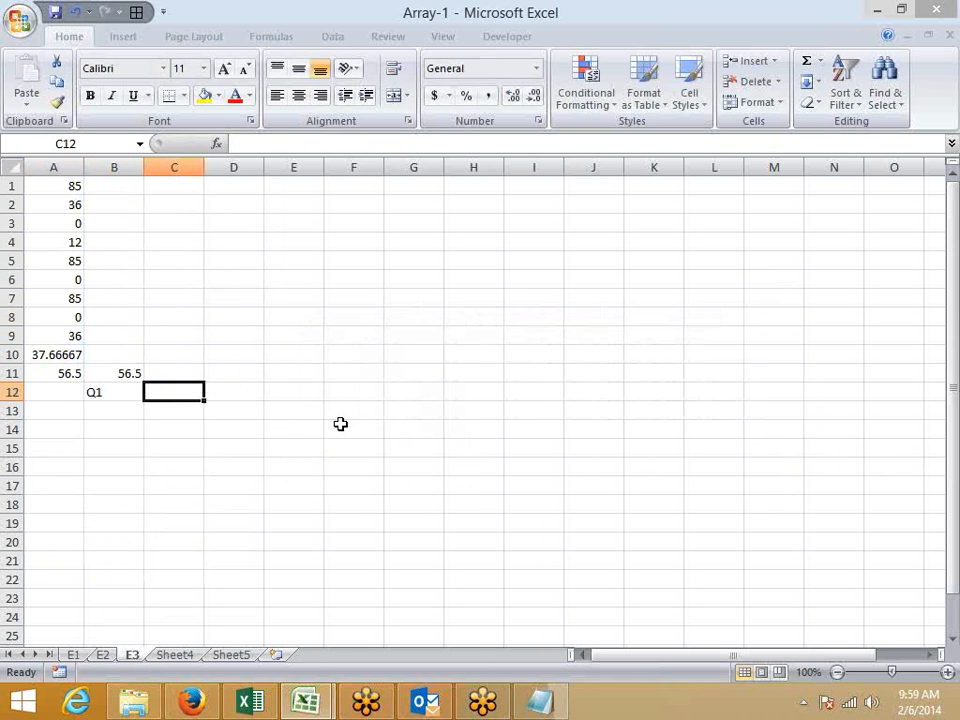
type("Sum")
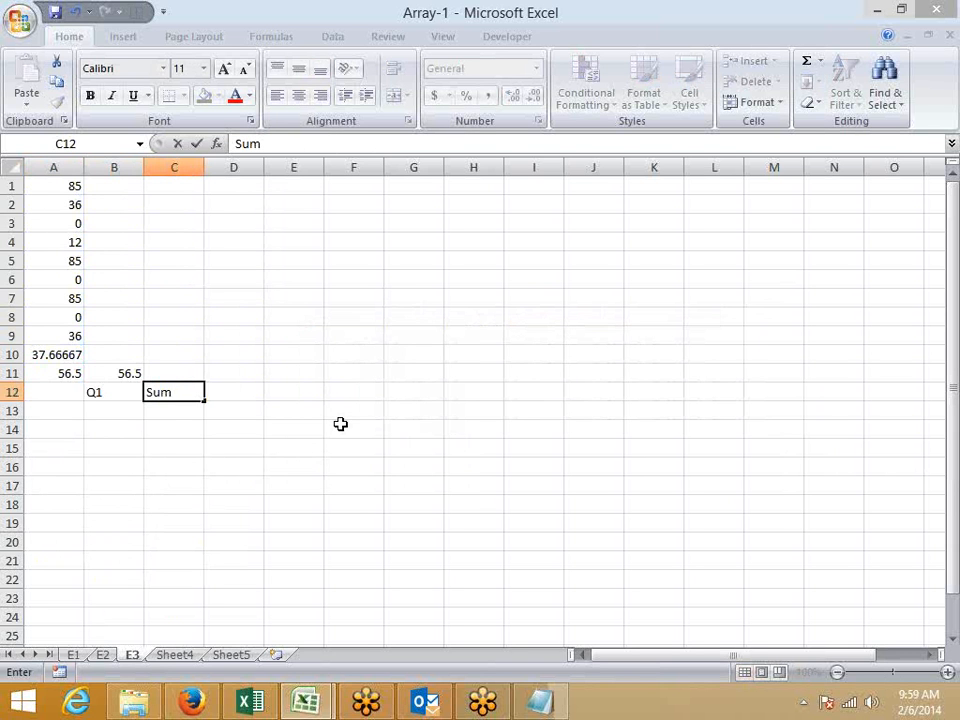
type(" >")
key("BackSpace")
type("<>0")
type("with a")
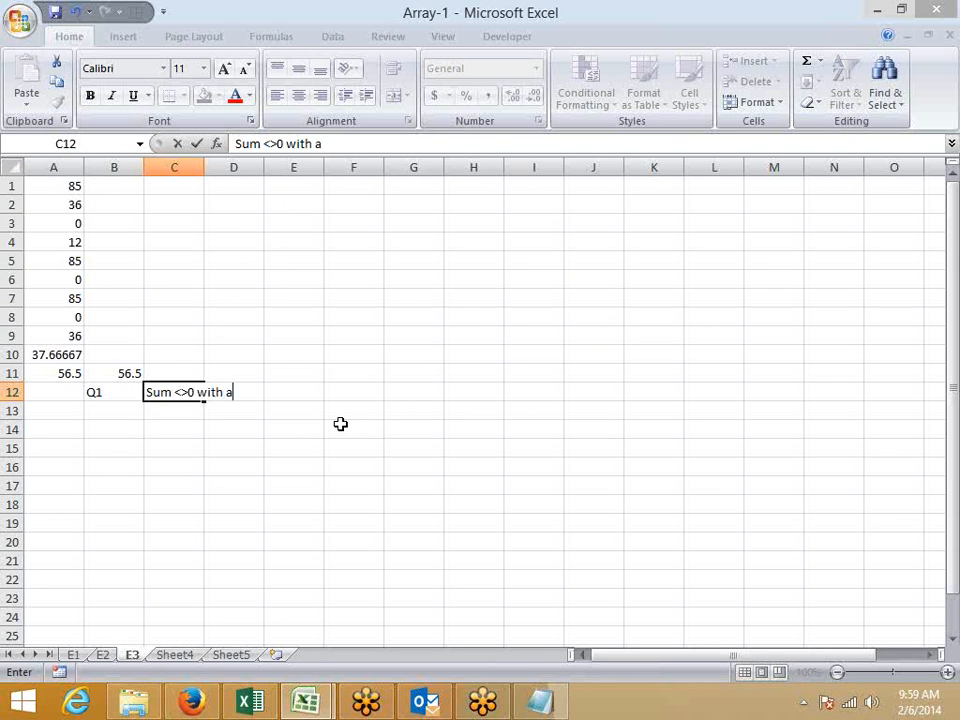
type("rray Formulas")
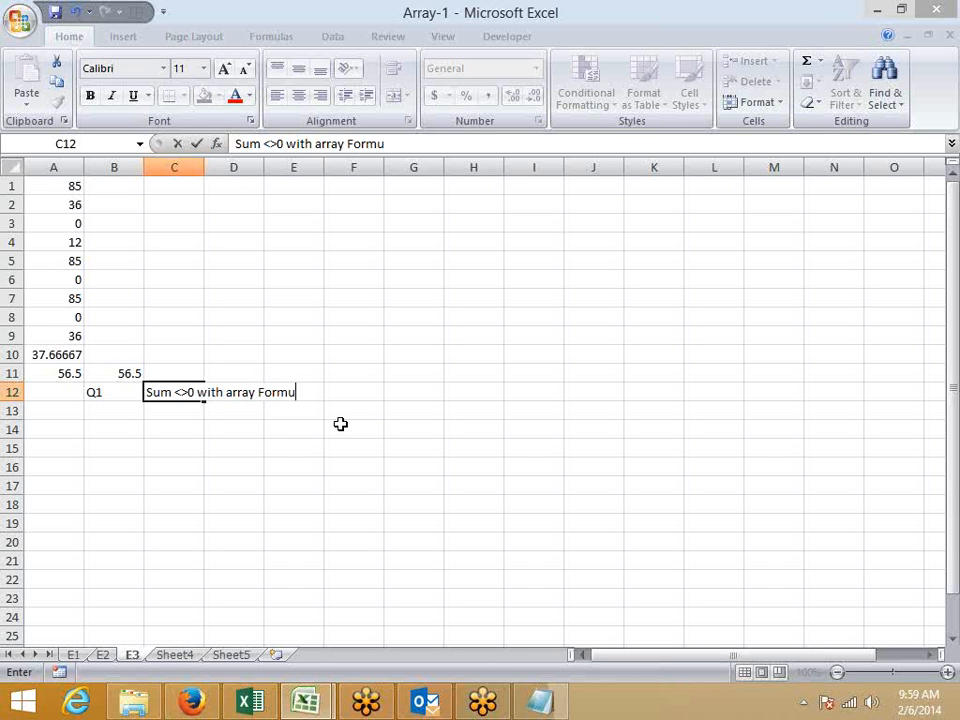
key("Return")
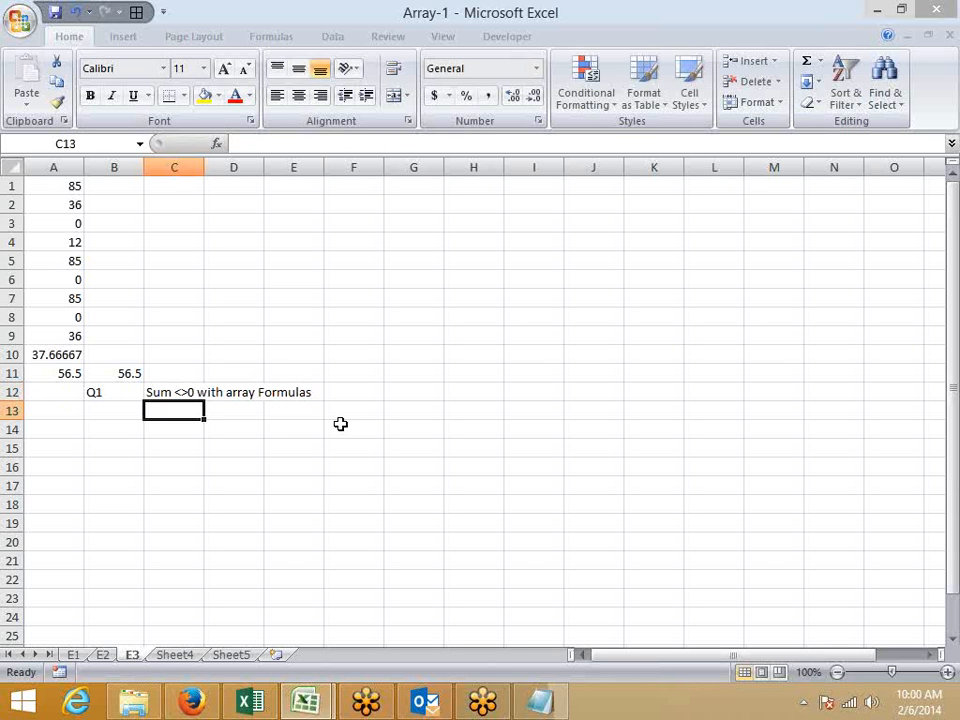
Step: Fill the answer cell C13 with yellow and make the question in B12:E12 red and bold
left_click(206, 97)
left_click_drag(112, 392, 316, 396)
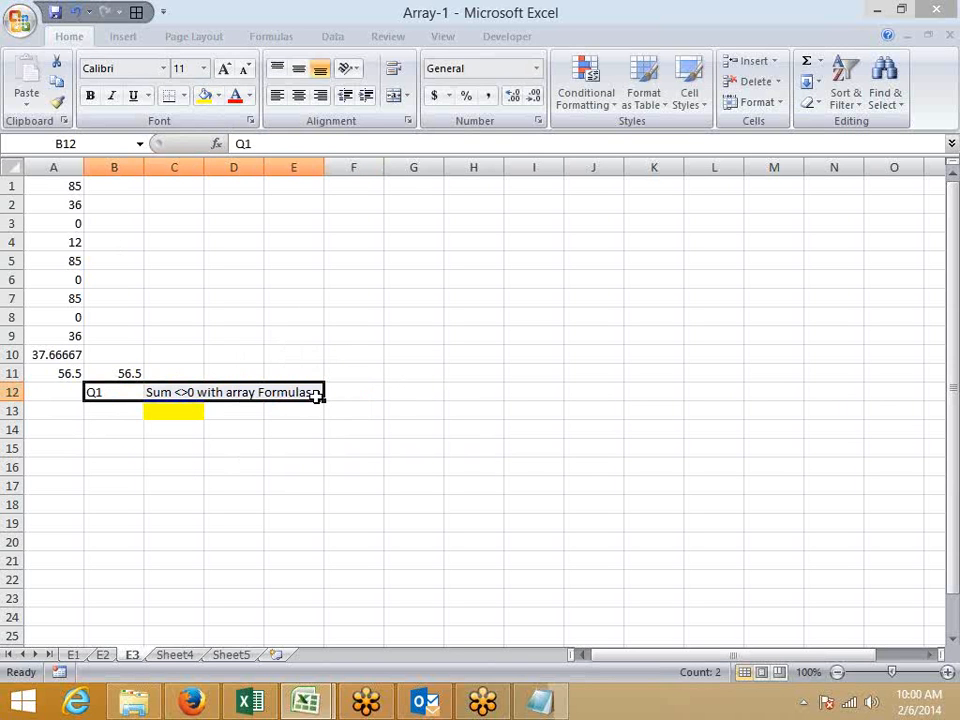
left_click(235, 97)
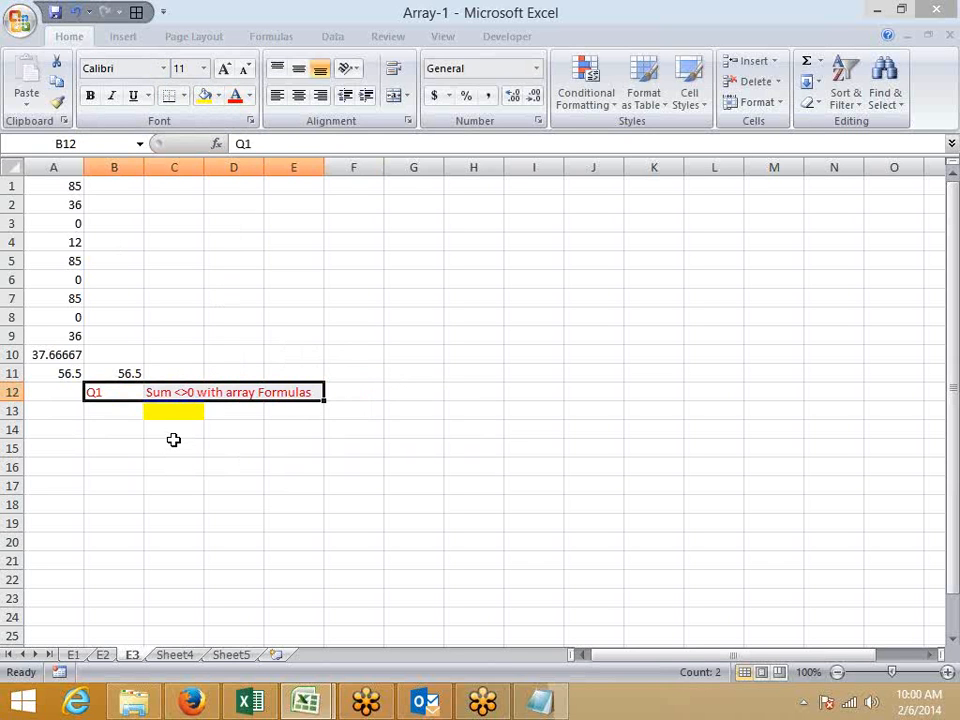
key("ctrl+b")
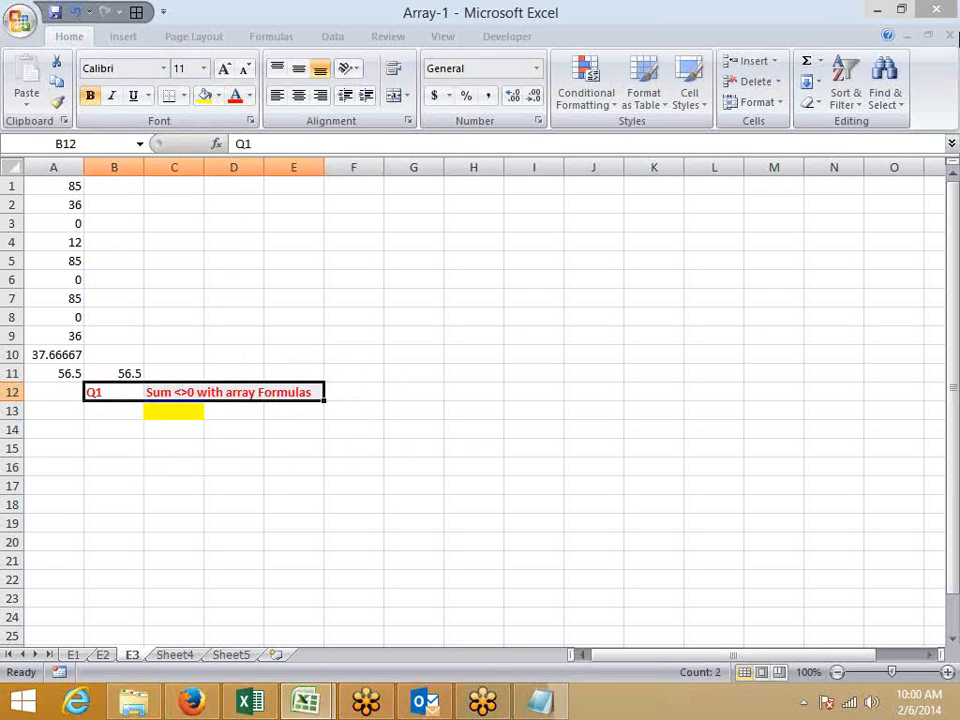
left_click(364, 330)
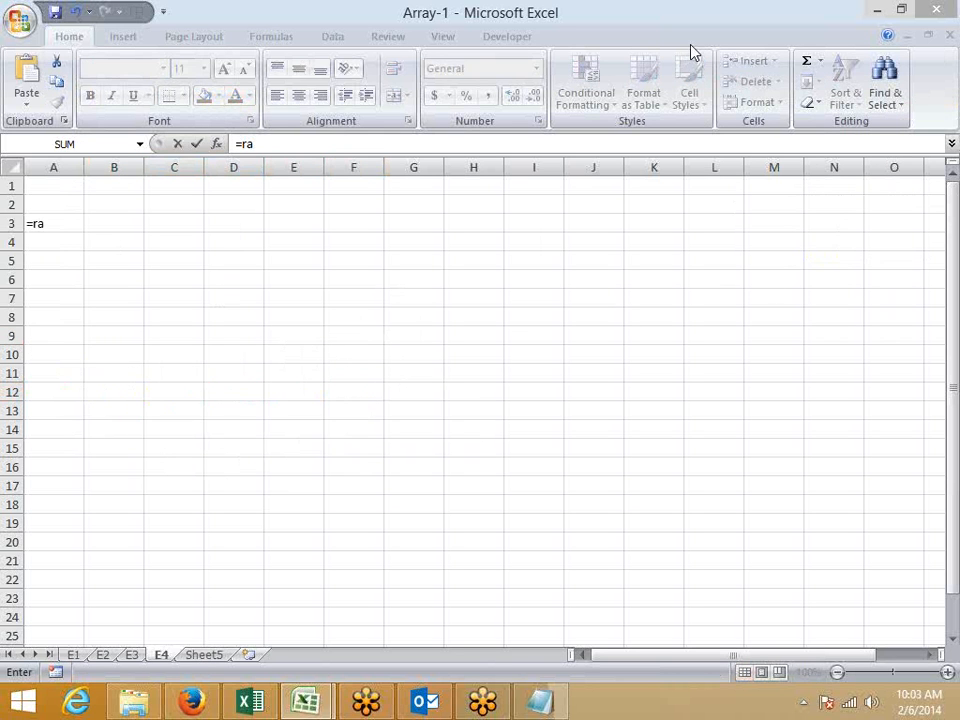
Step: Complete the formula in A3 of the E4 sheet as =RANDBETWEEN(10,90)
double_click(94, 272)
type("10,99")
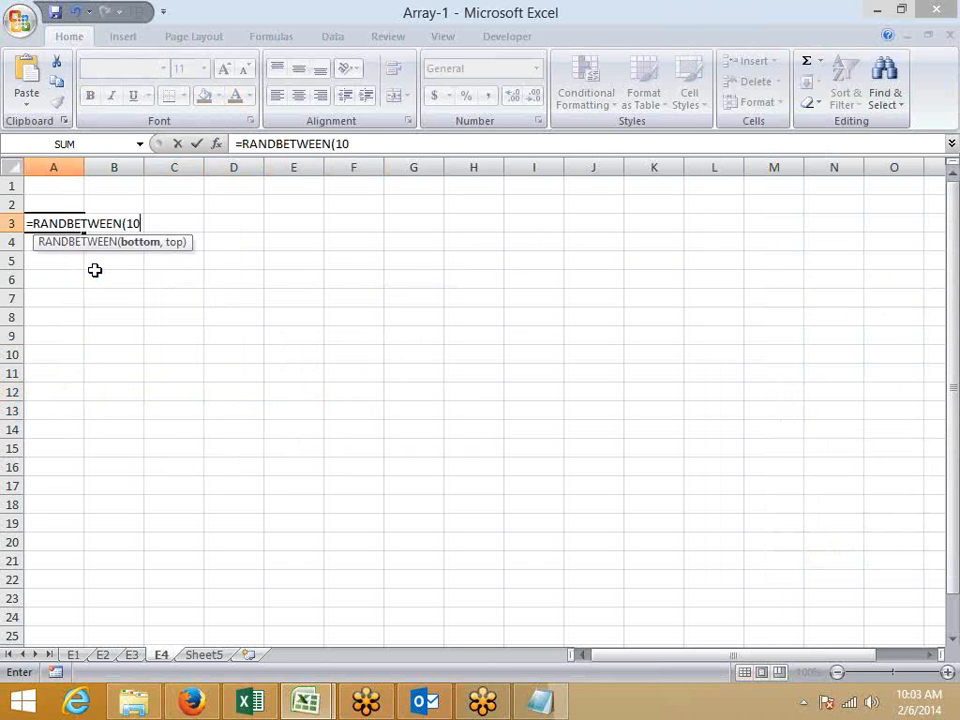
key("Return")
Step: Fill the random number formula from A3 across to K3
key("Up")
key("shift+Right")
key("shift+Right")
key("shift+Right")
key("shift+Right")
key("shift+Right")
key("shift+Right")
key("shift+Right")
key("shift+Right")
key("shift+Right")
key("shift+Right")
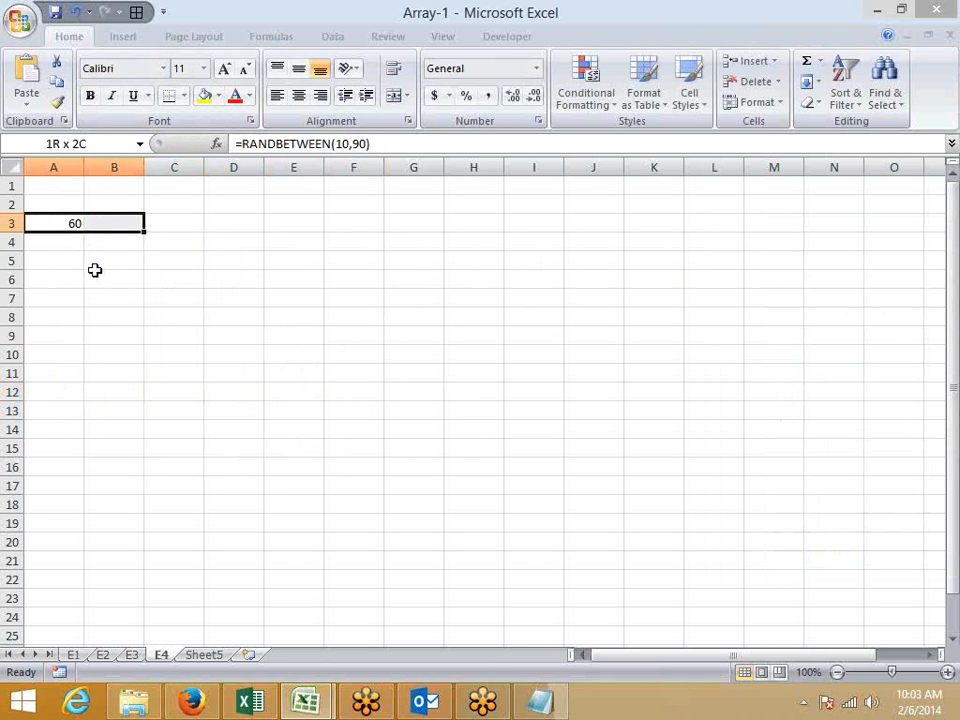
key("ctrl+r")
Step: Fill the row of random number formulas A3:K3 down to row 23
key("shift+Down")
key("shift+Down")
key("shift+Down")
key("shift+Down")
key("shift+Down")
key("shift+Down")
key("shift+Down")
key("shift+Down")
key("shift+Down")
key("shift+Down")
key("shift+Down")
key("shift+Down")
key("shift+Down")
key("shift+Down")
key("shift+Down")
key("shift+Down")
key("shift+Down")
key("shift+Down")
key("shift+Down")
key("shift+Down")
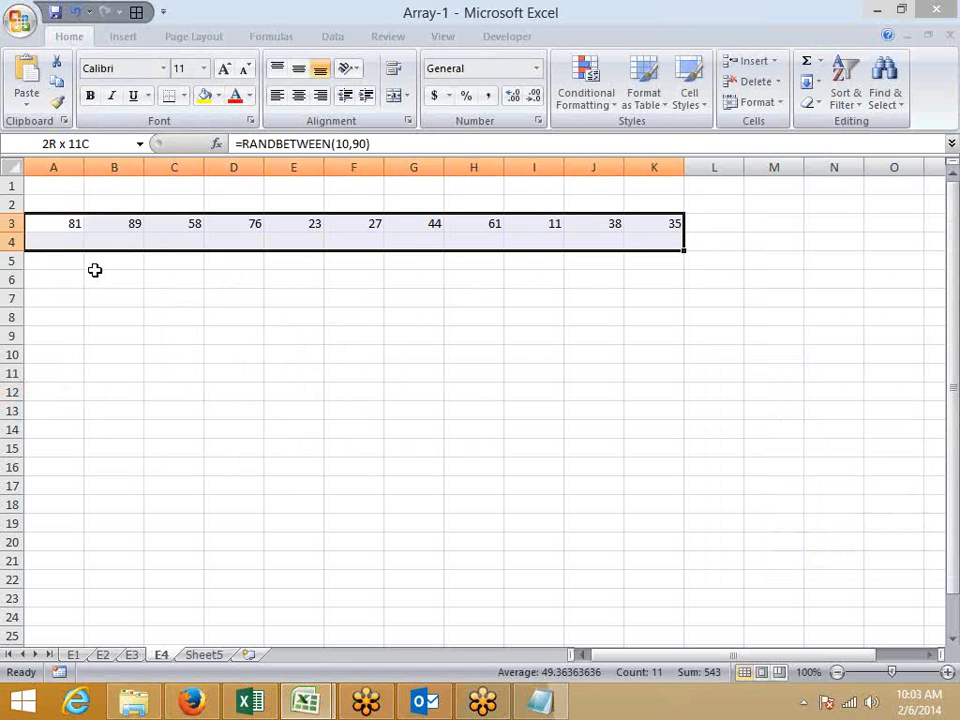
key("ctrl+d")
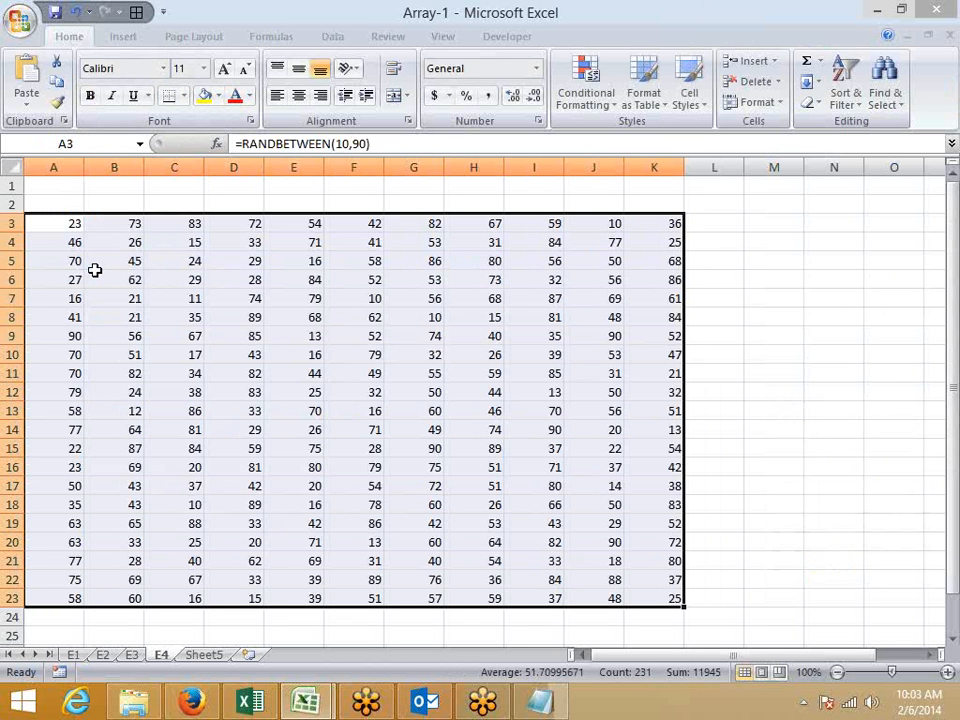
Step: Replace the random number formulas in A3:K23 with their static values
key("ctrl+c")
left_click(27, 100)
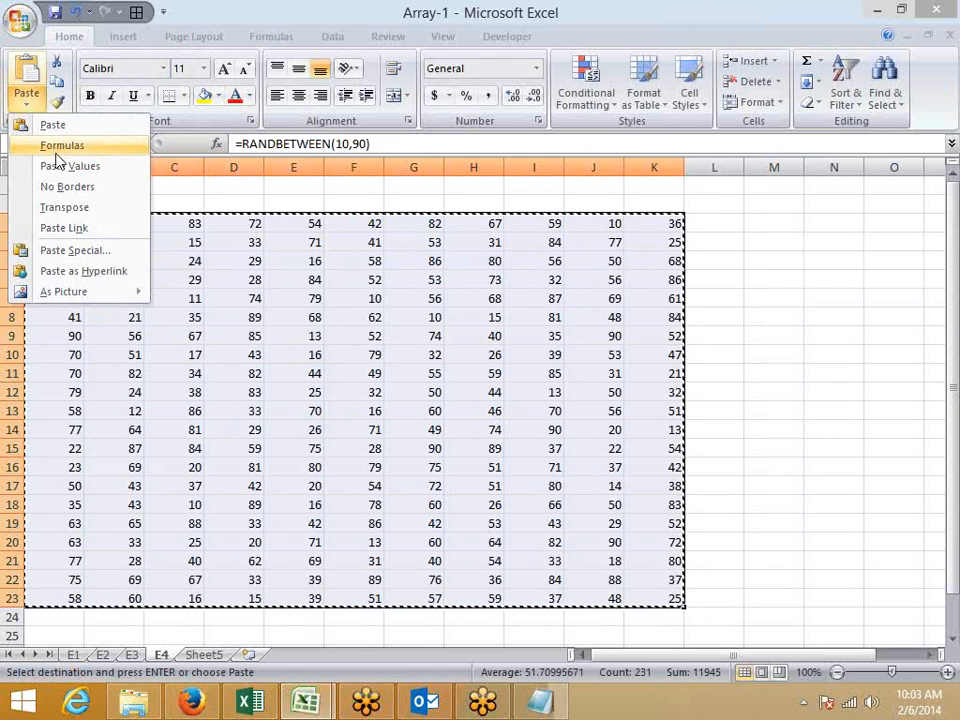
left_click(66, 164)
key("Escape")
left_click(122, 243)
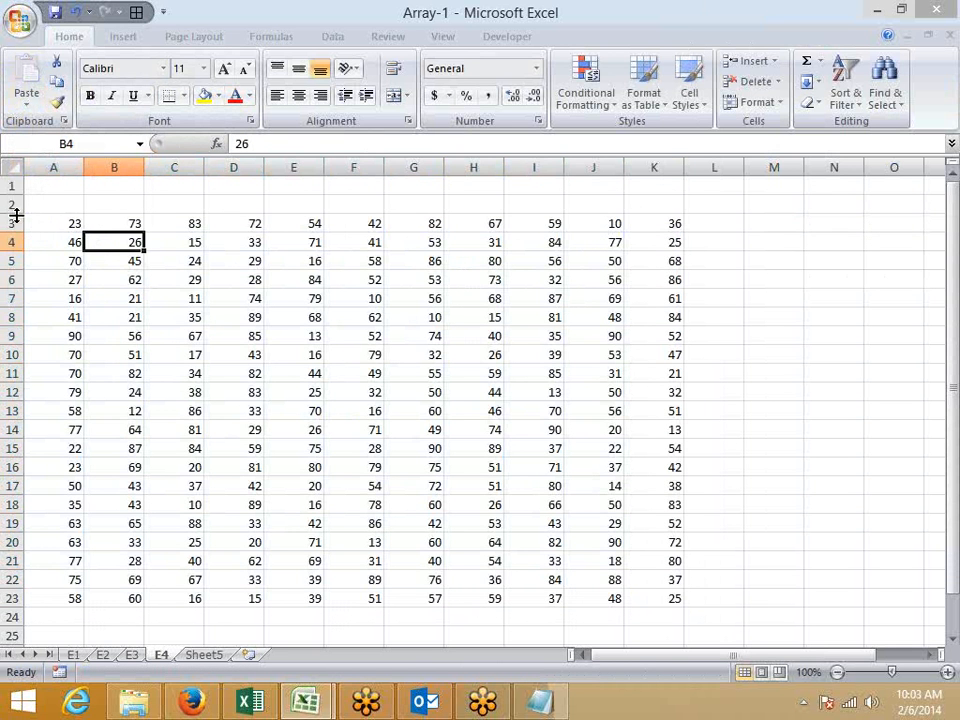
Step: Insert a blank row above row 3 and enter the label Enater in A2
right_click(14, 222)
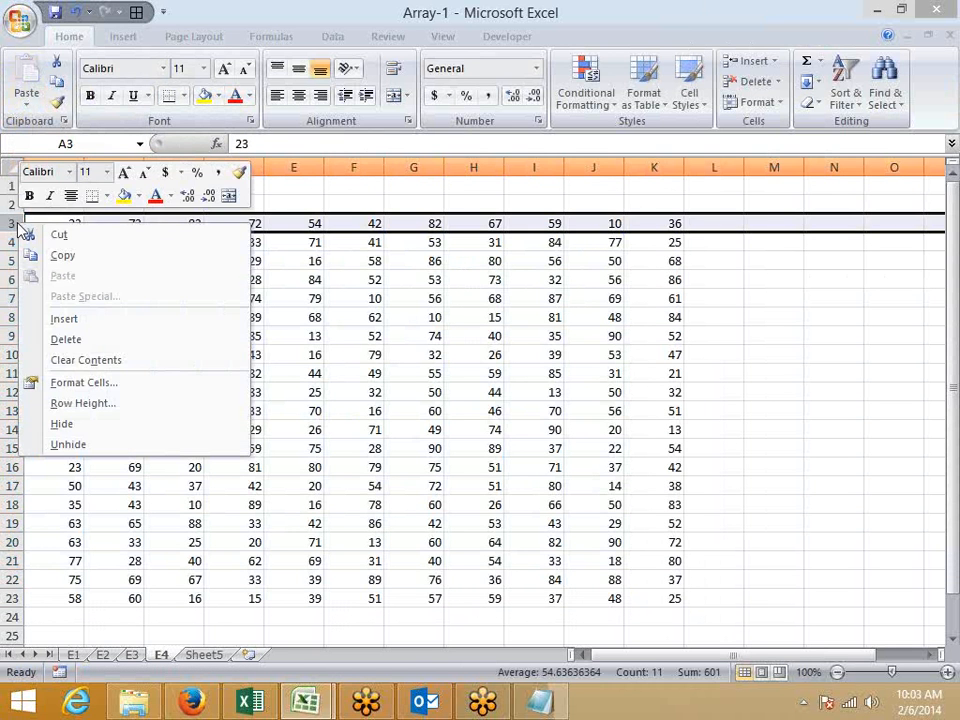
left_click(83, 331)
left_click(65, 204)
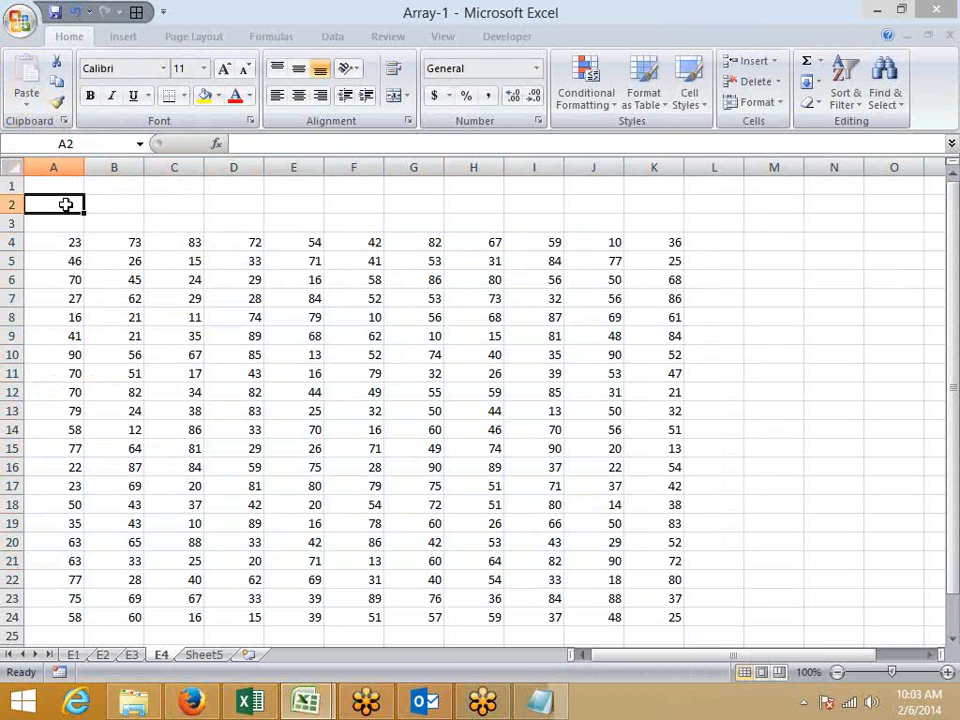
type("Enater")
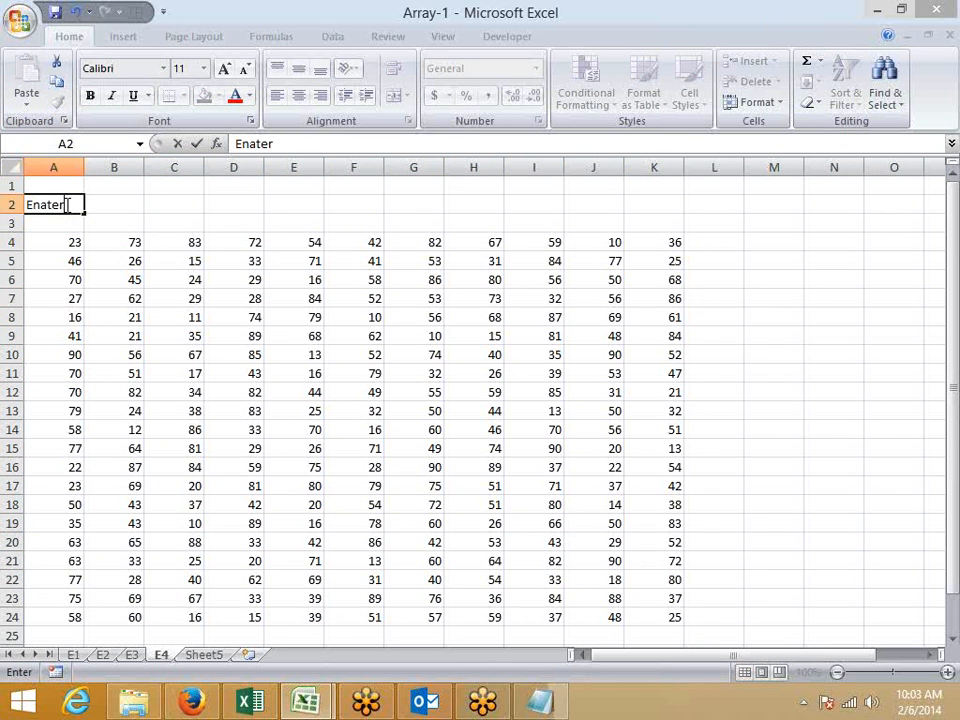
key("Return")
Step: Enter 50 as the lookup number in B2
key("Up")
key("Right")
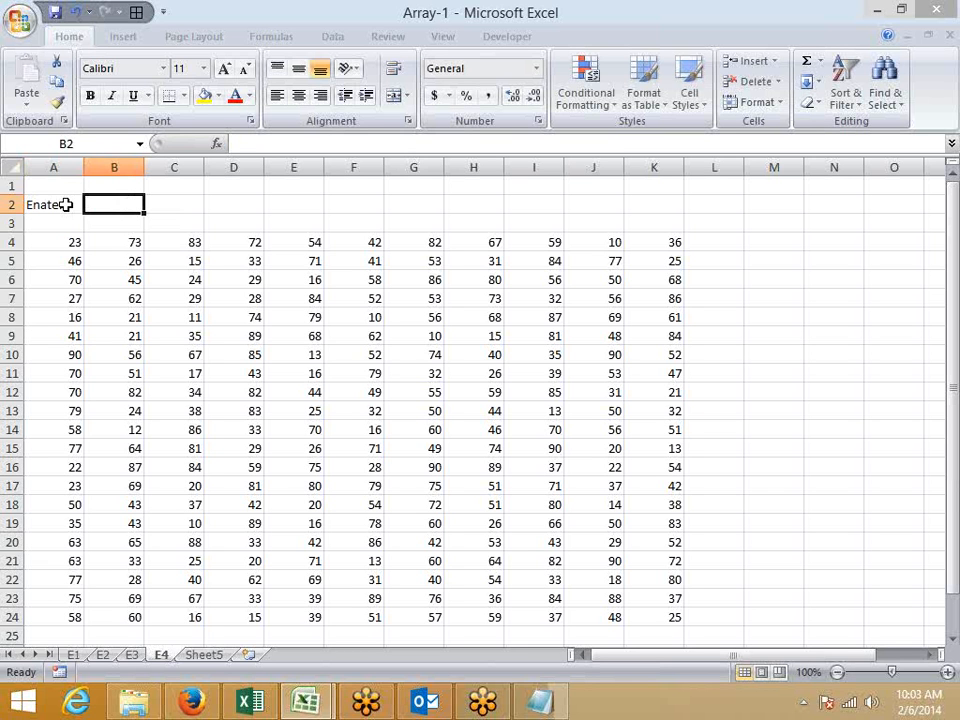
type("50")
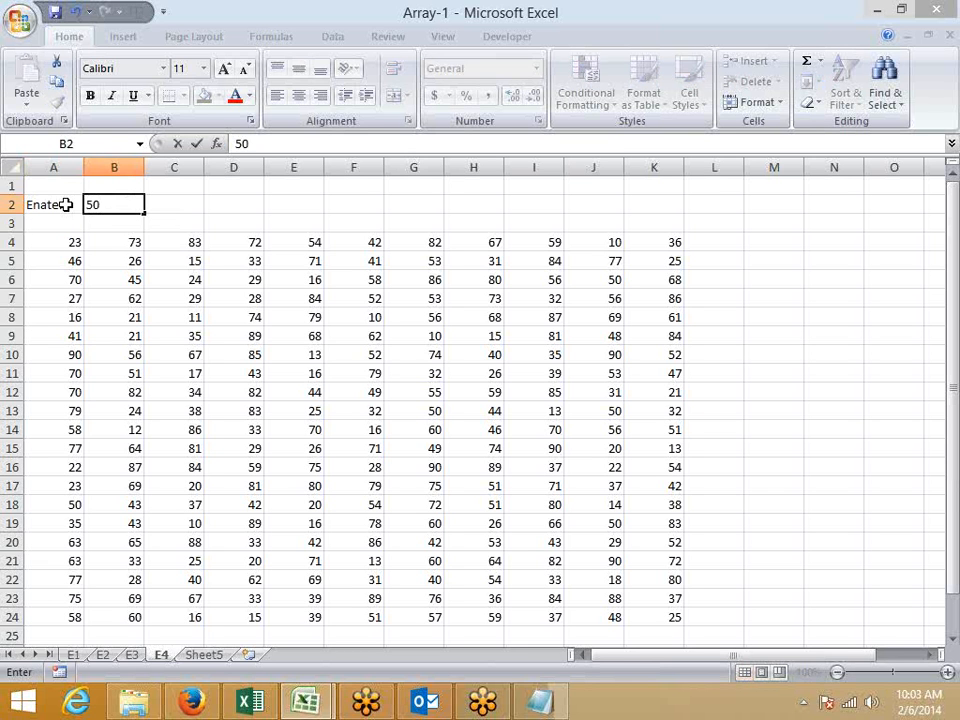
key("Return")
Step: Enter =COUNTIF(A4:K24,B2) in C2 to count the lookup number in the table
key("Up")
key("Right")
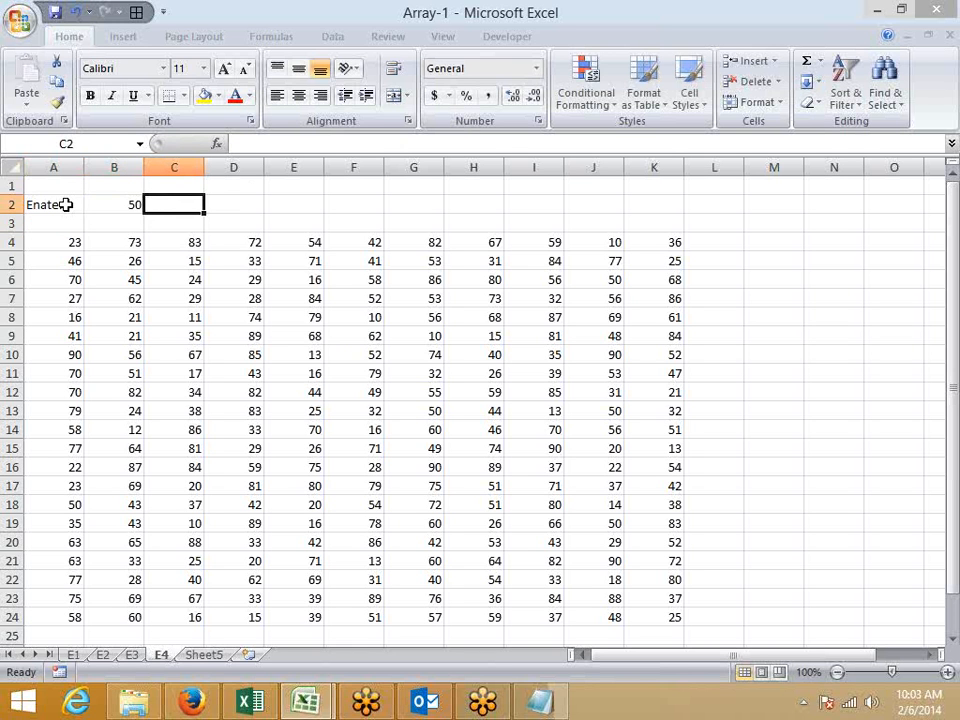
type("=")
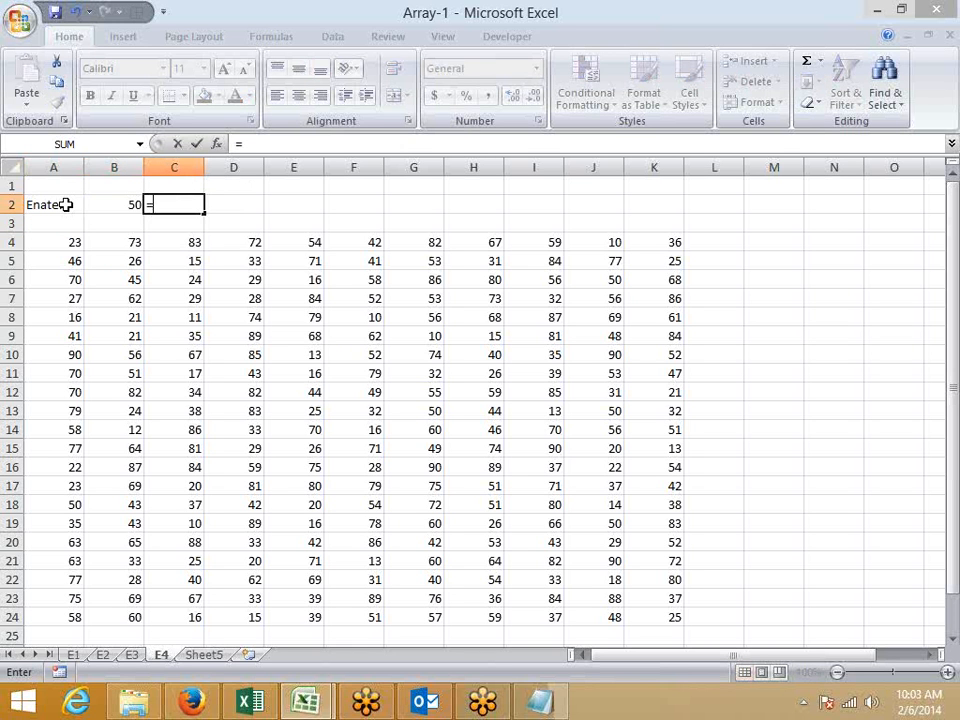
type("cou")
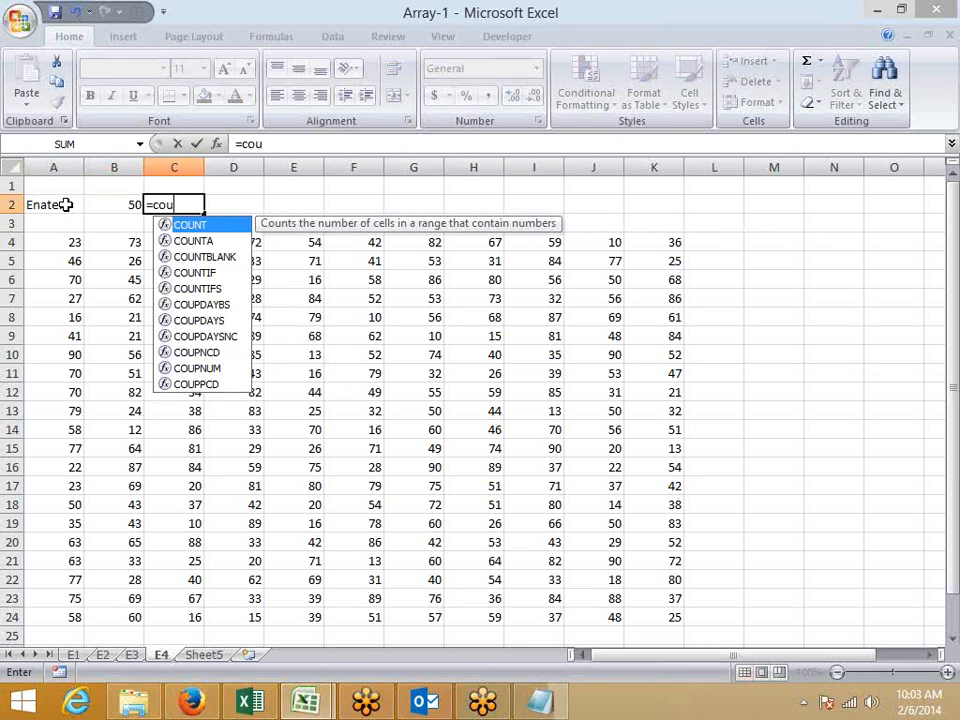
key("Down")
key("Down")
key("Down")
key("Tab")
key("Down")
key("Left")
key("Down")
key("Down")
key("Left")
key("Up")
key("ctrl+shift+Right")
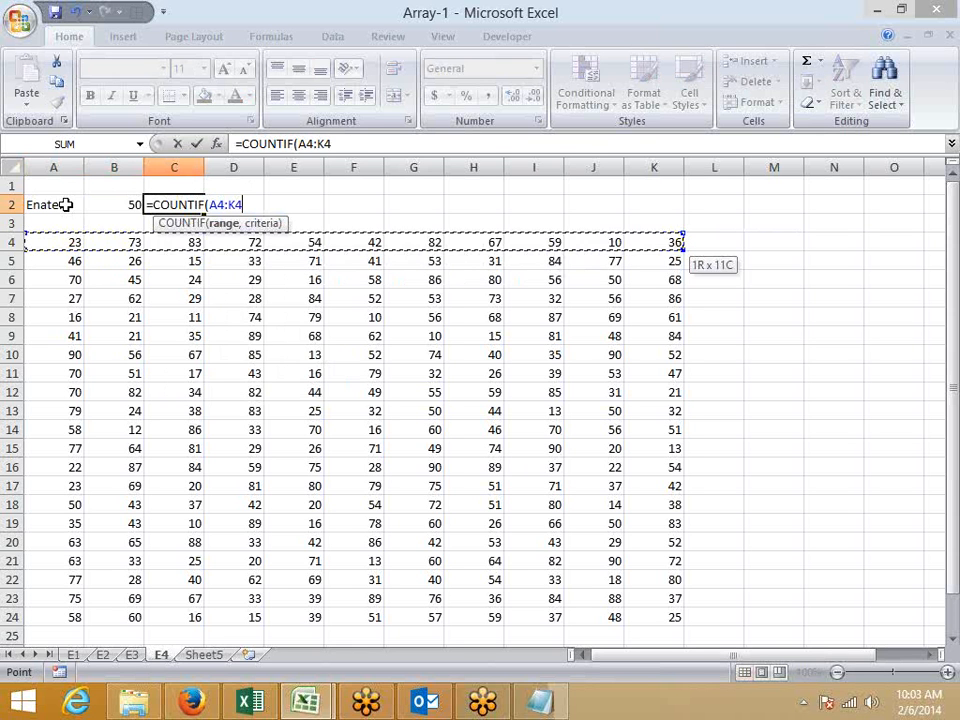
key("ctrl+shift+Down")
type(",")
key("Left")
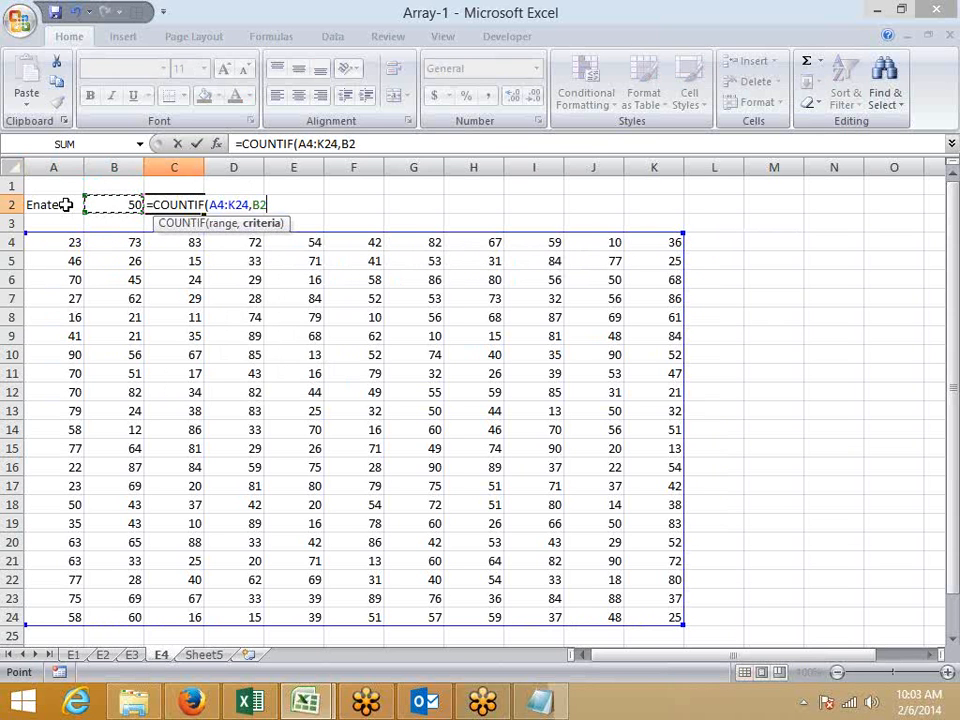
key("Return")
key("Up")
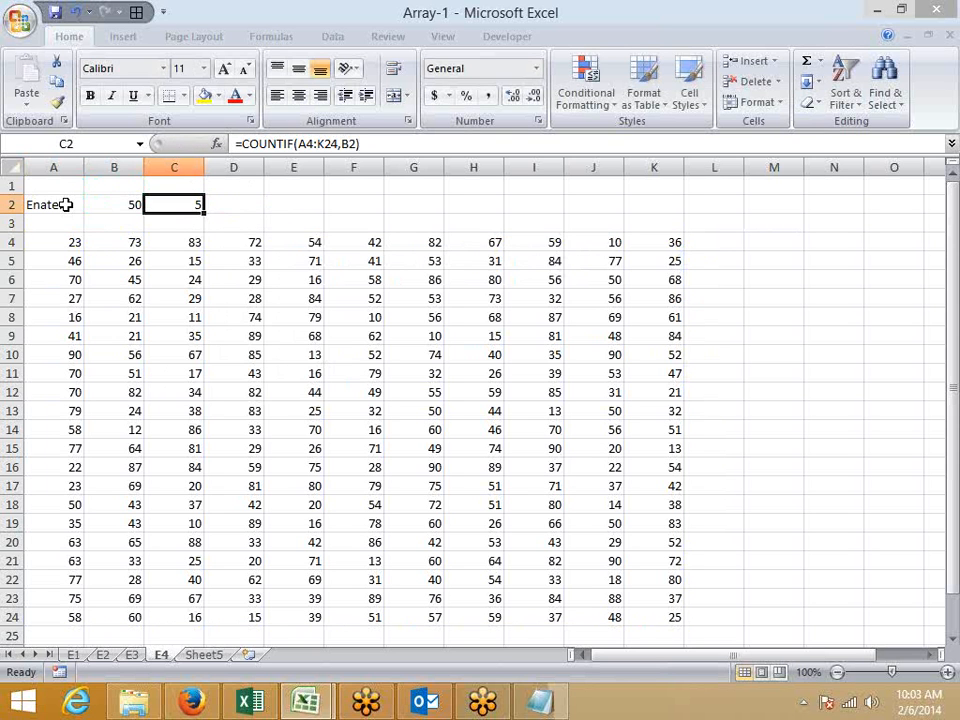
Step: Wrap the C2 formula in an IF so it reads =IF(COUNTIF(A4:K24,B2)>0,"Found","Not Found")
left_click(240, 143)
type("IF(")
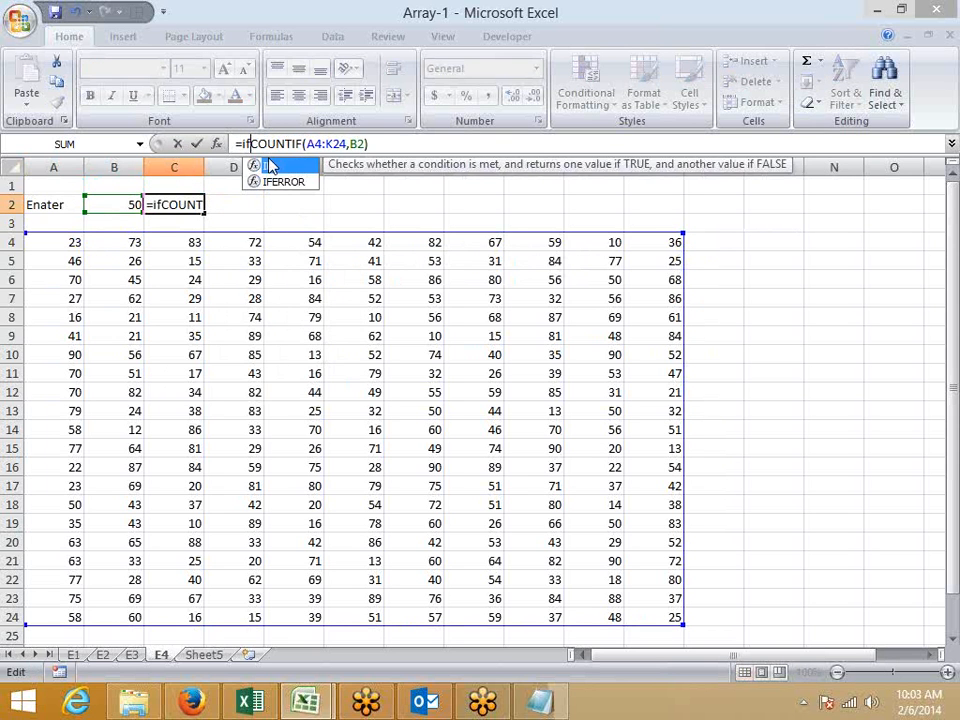
left_click(388, 142)
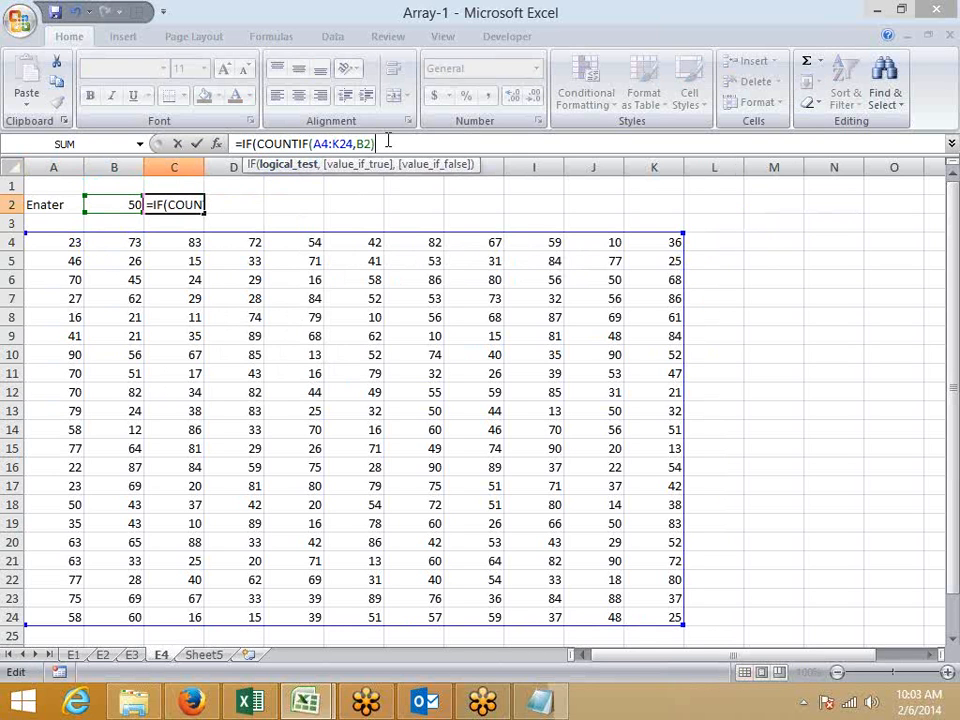
type(">0 then")
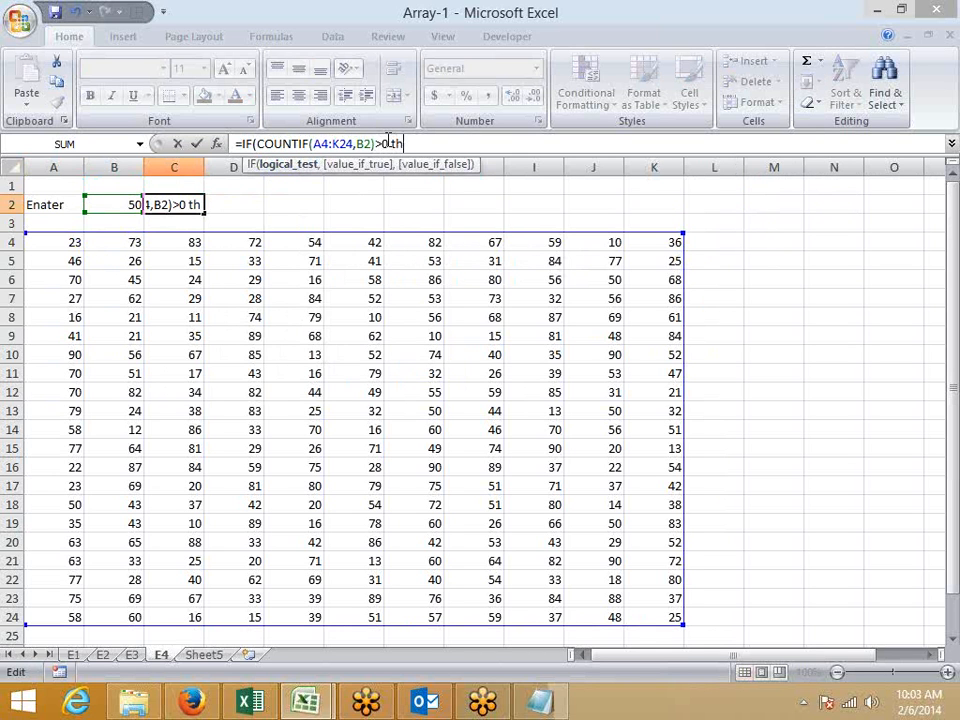
key("BackSpace")
key("BackSpace")
key("BackSpace")
key("BackSpace")
key("BackSpace")
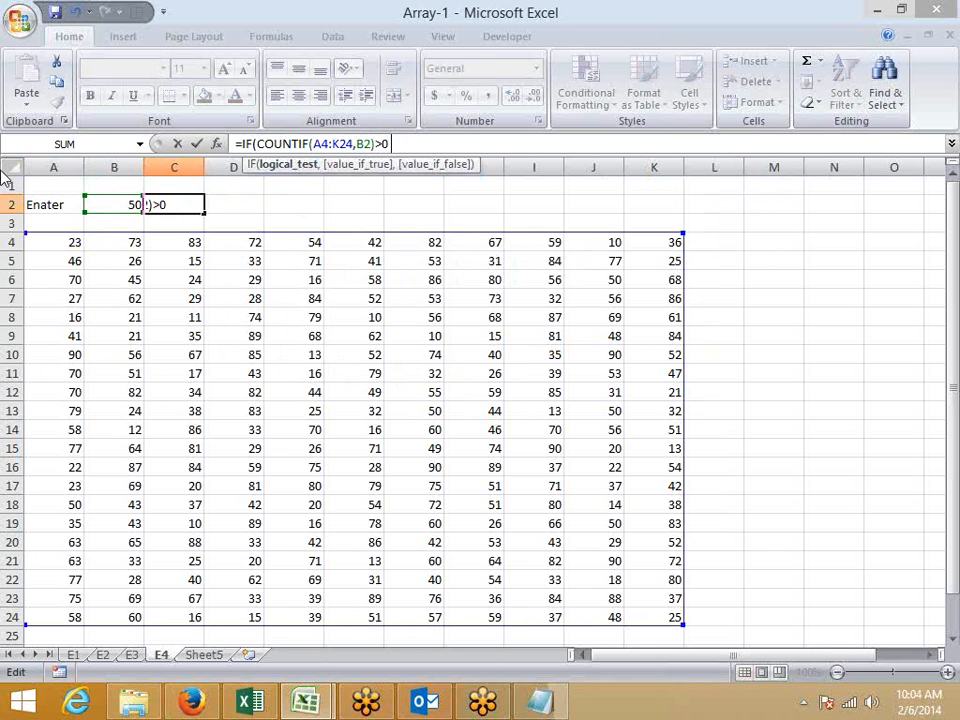
type(",\"")
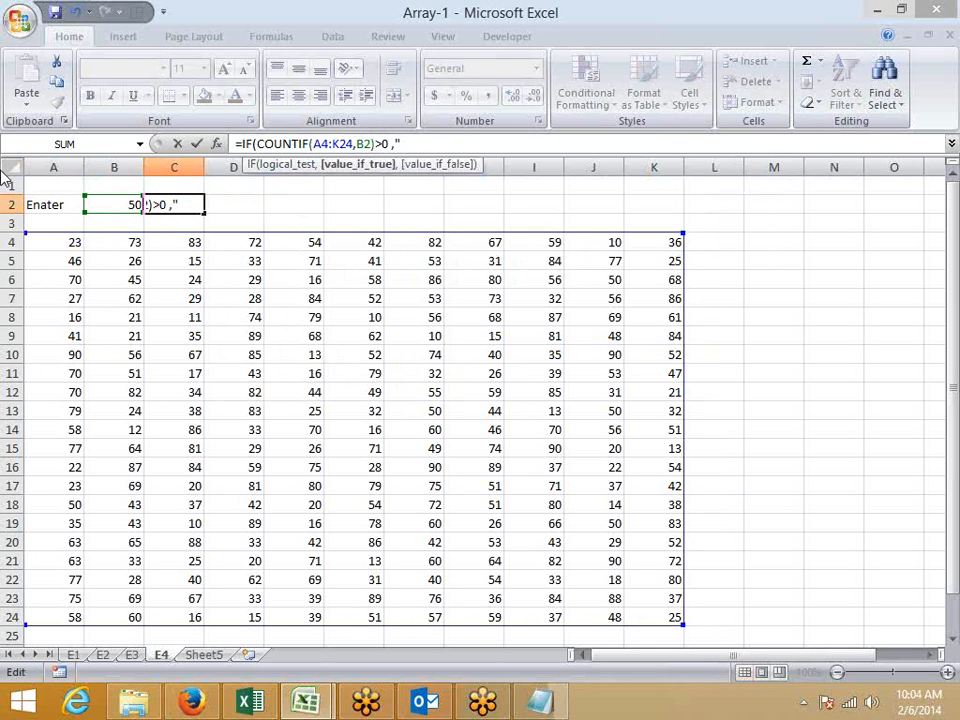
type("F")
type("ound")
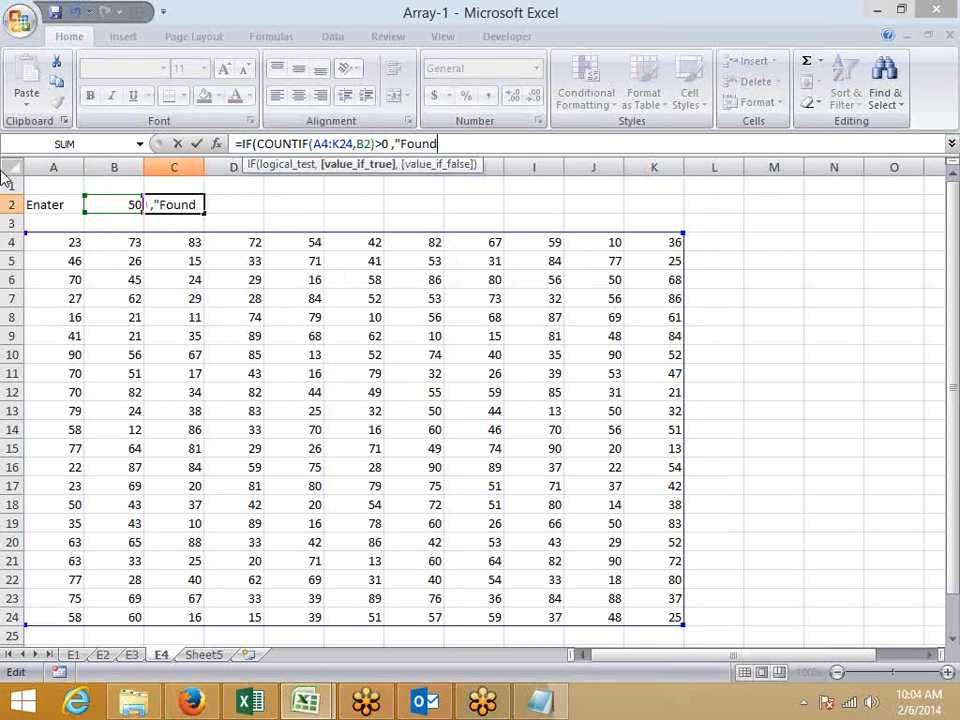
type("\",\"N")
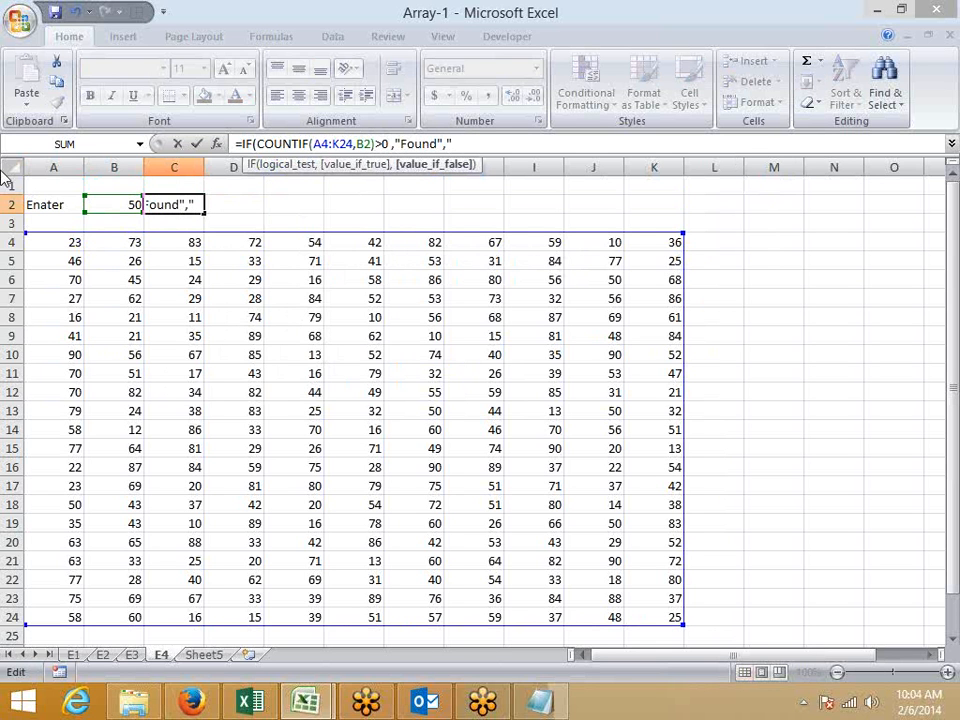
type("ot Found\"")
key("Return")
Step: Apply an Equal To conditional format to A4:K24 that highlights cells matching B2 with Light Red Fill with Dark Red Text
key("Return")
key("Return")
key("Left")
key("Left")
key("ctrl+shift+Right")
key("ctrl+shift+Down")
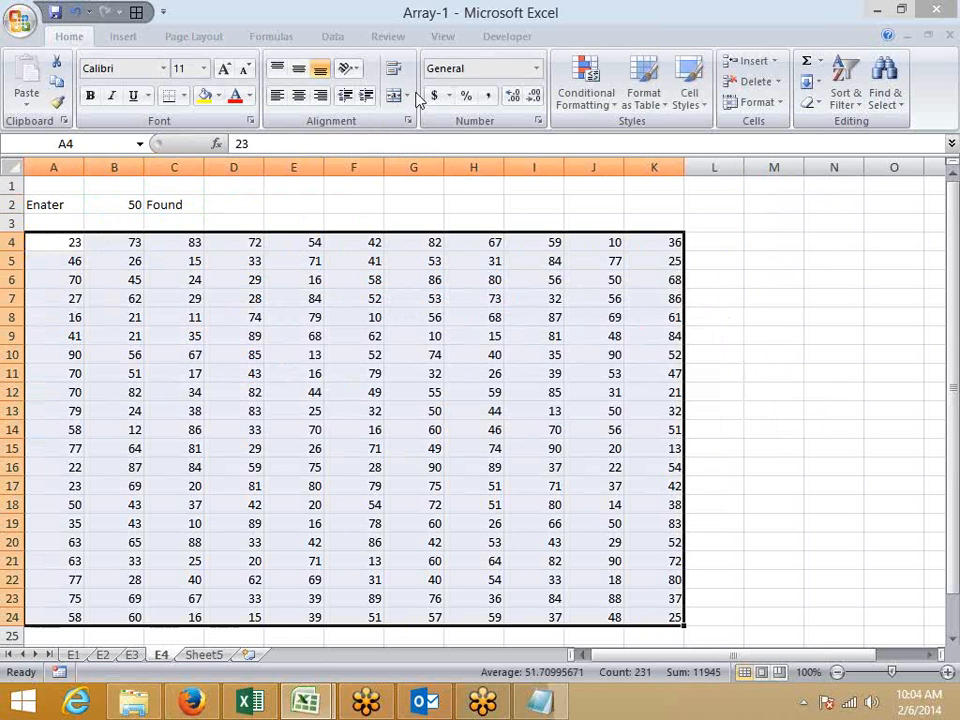
left_click(596, 100)
mouse_move(632, 134)
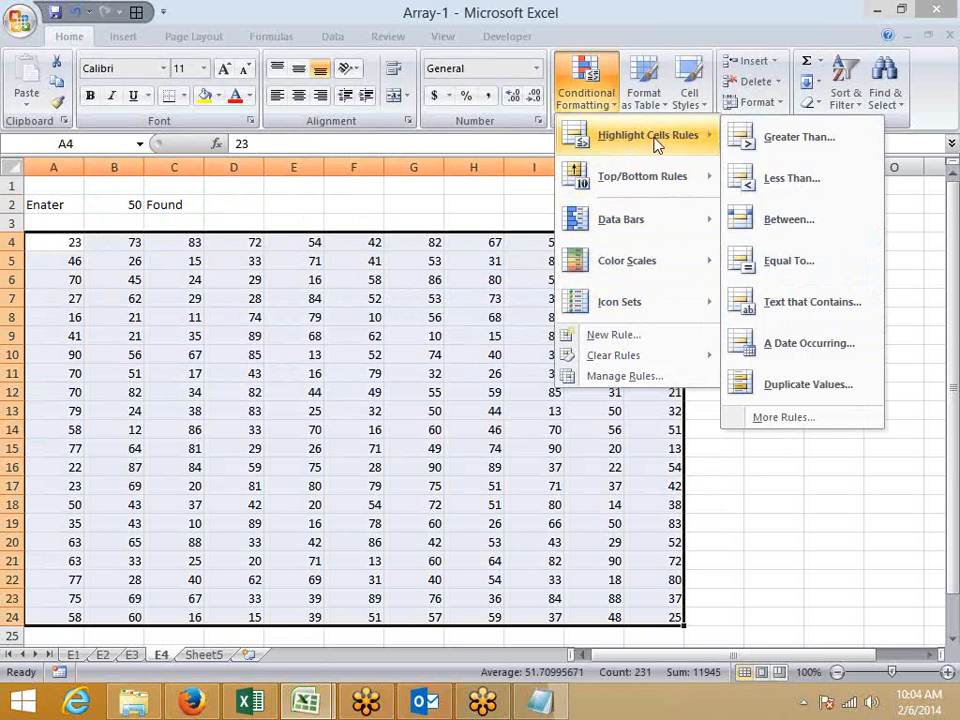
left_click(765, 266)
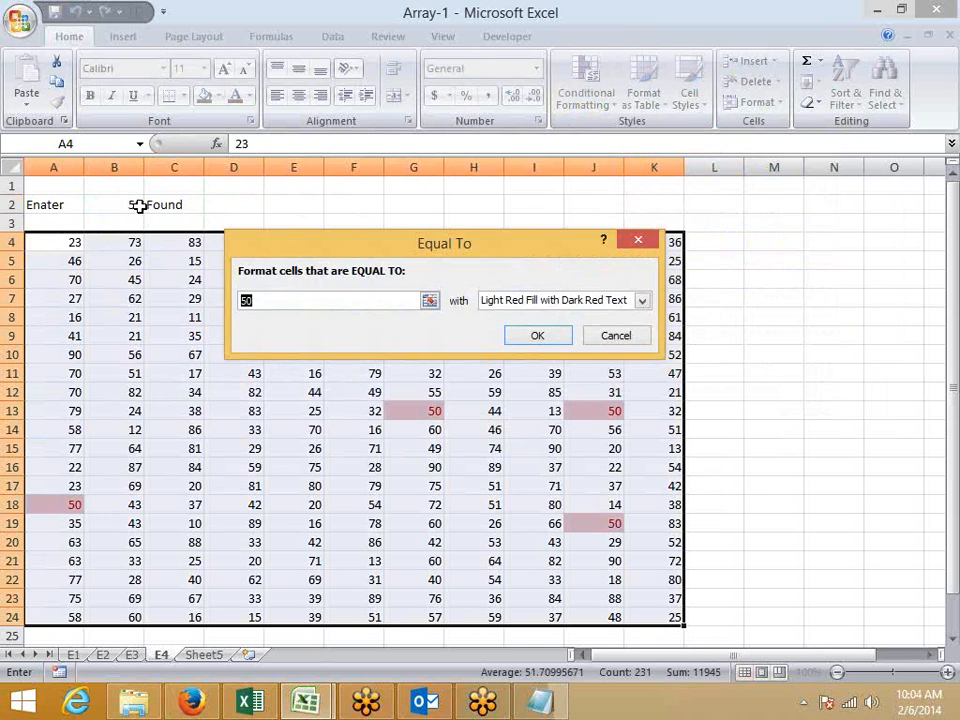
left_click(135, 206)
left_click(530, 338)
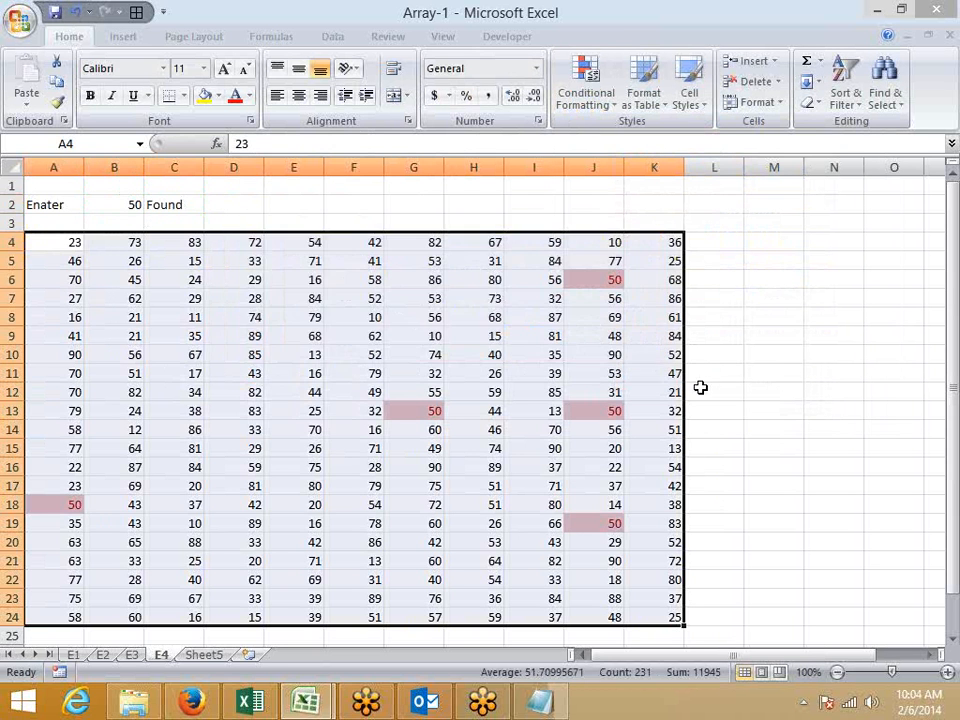
left_click(692, 386)
Step: Test the lookup and highlighting by setting B2 to 70 and to 2
left_click(133, 203)
type("70")
key("Return")
key("Up")
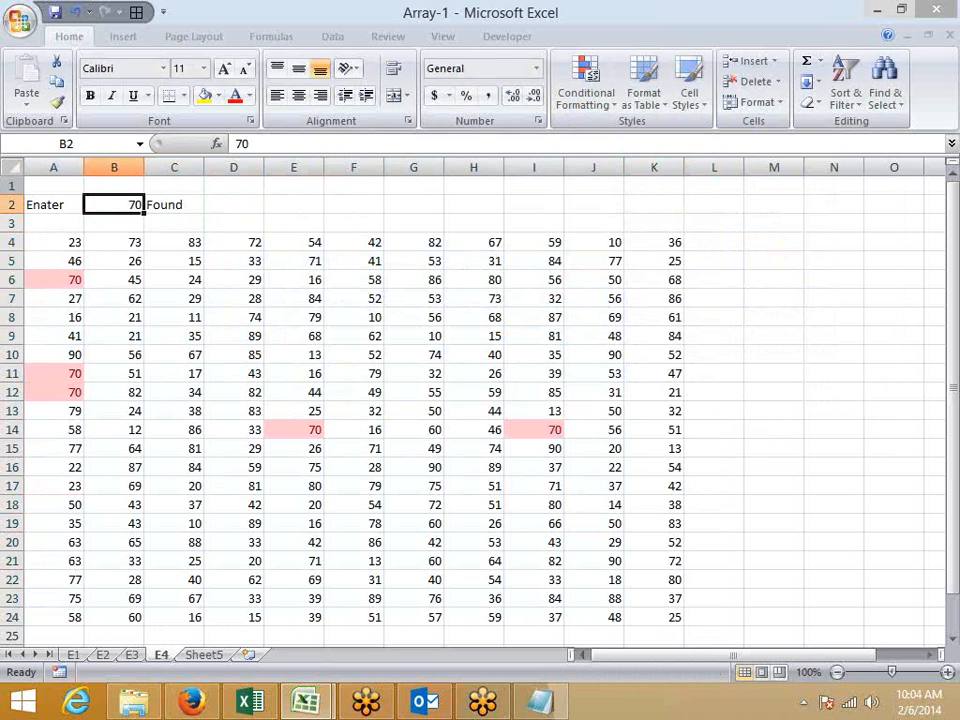
type("2")
key("Return")
key("Up")
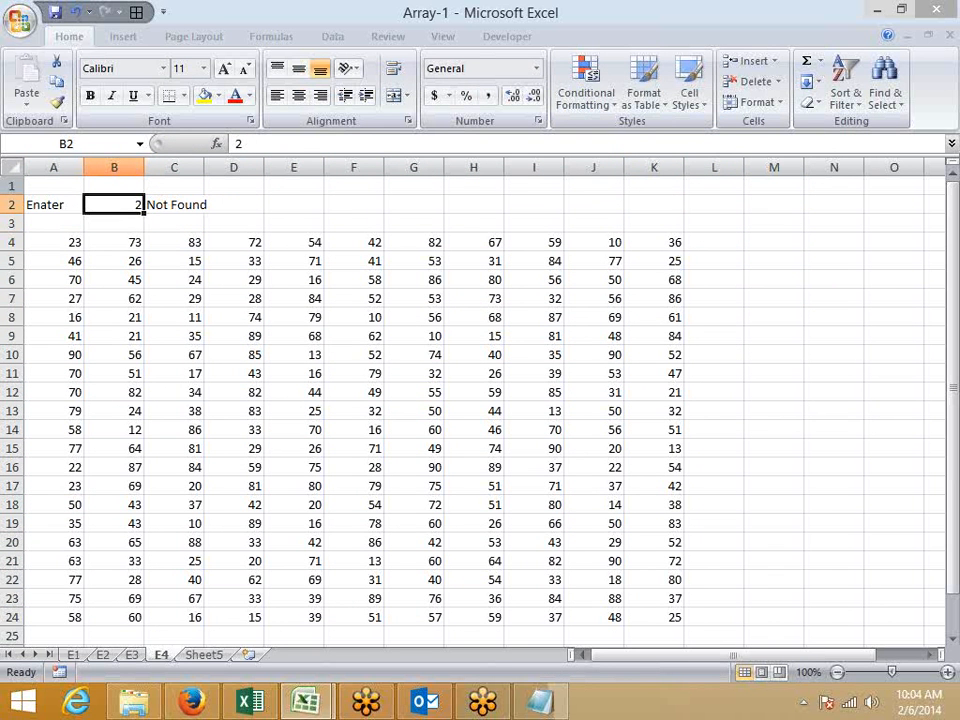
Step: Set the lookup number in B2 to 20
type("20")
key("Return")
key("Up")
Step: Enter the question marker Q in E2
key("Right")
key("Right")
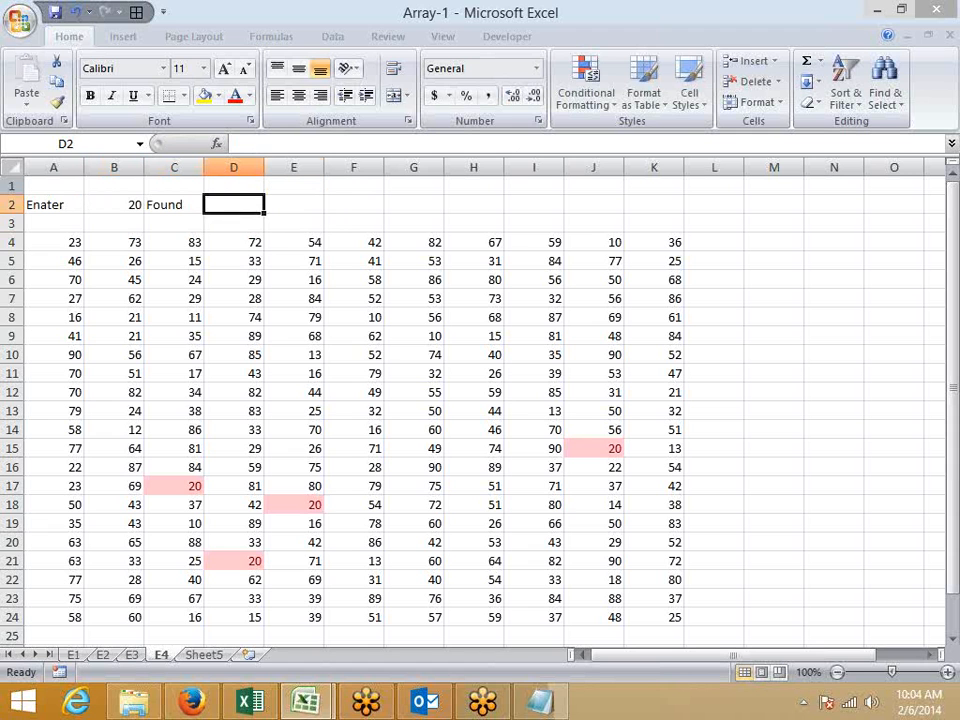
key("Right")
type("Q")
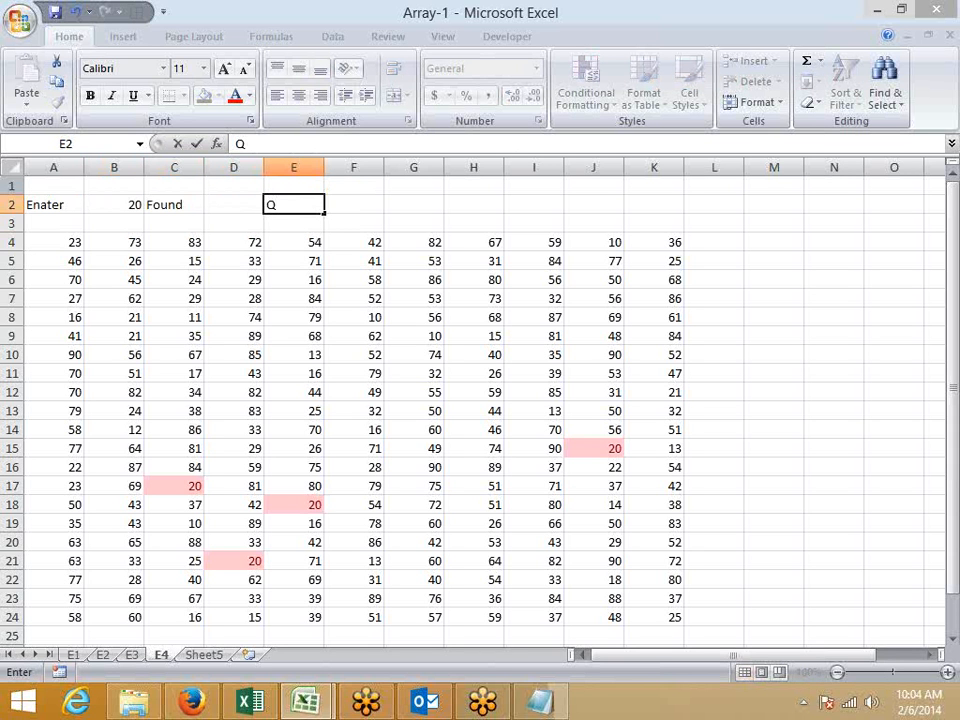
type("1")
key("BackSpace")
key("Return")
Step: Enter the practice question "Do Same with Array" in F2
key("Left")
key("Left")
key("Up")
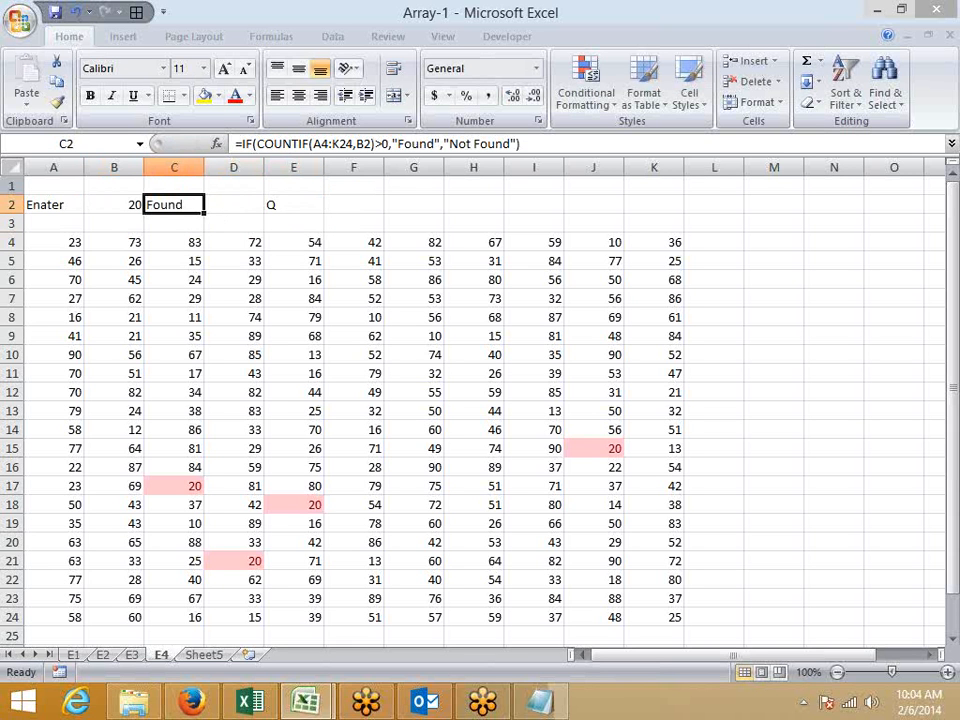
key("Right")
key("Right")
key("Right")
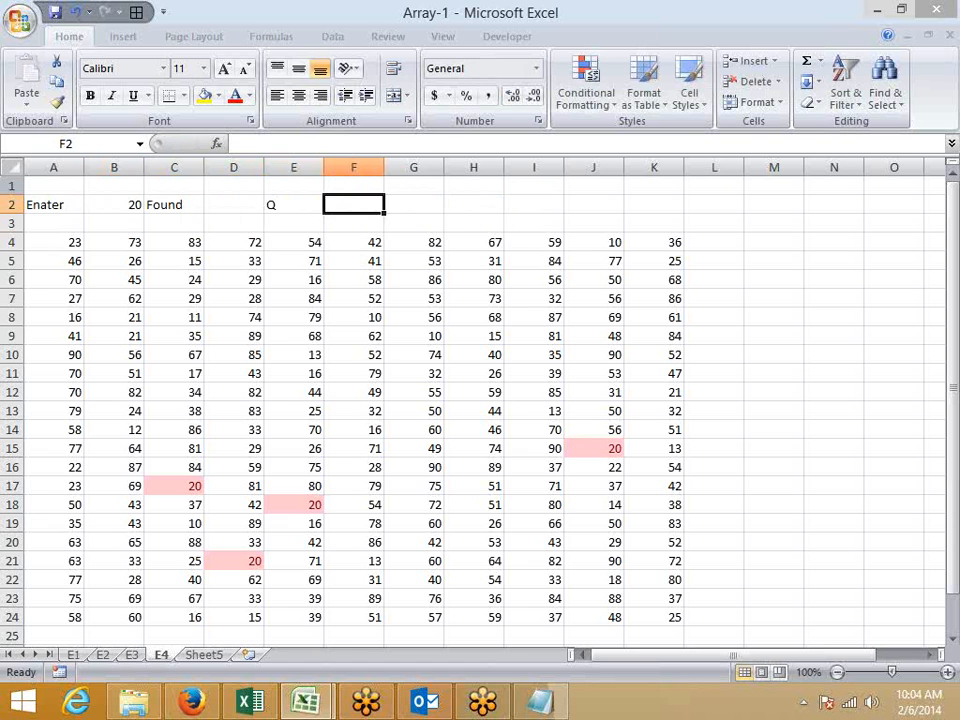
type("Do")
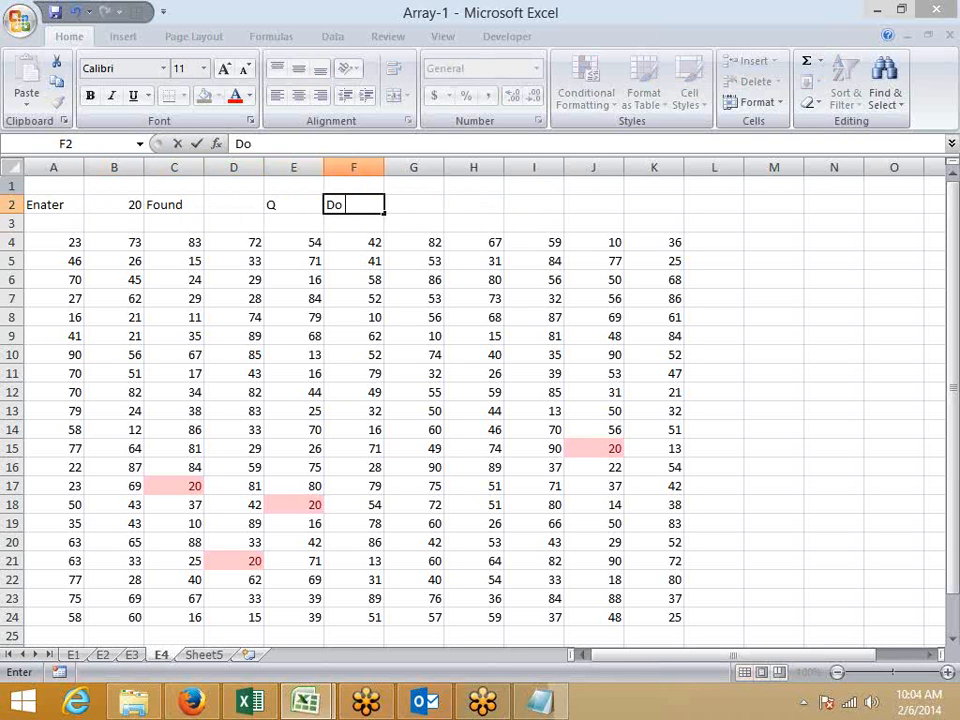
type(" Same with Array")
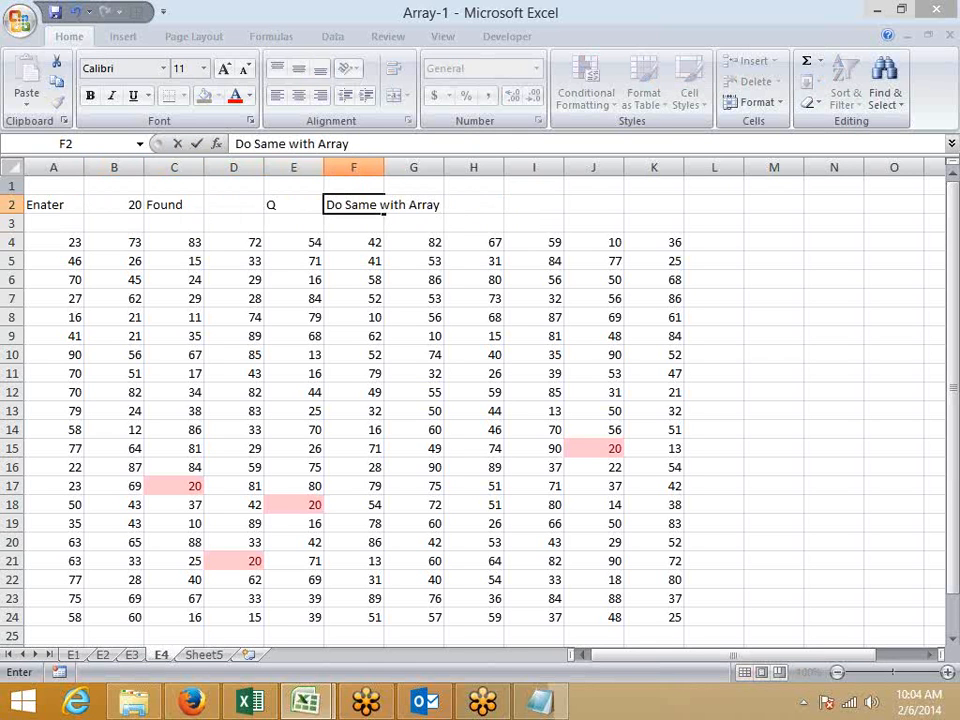
key("Return")
Step: Format the question cells E2:F2 in bold with red font
key("Left")
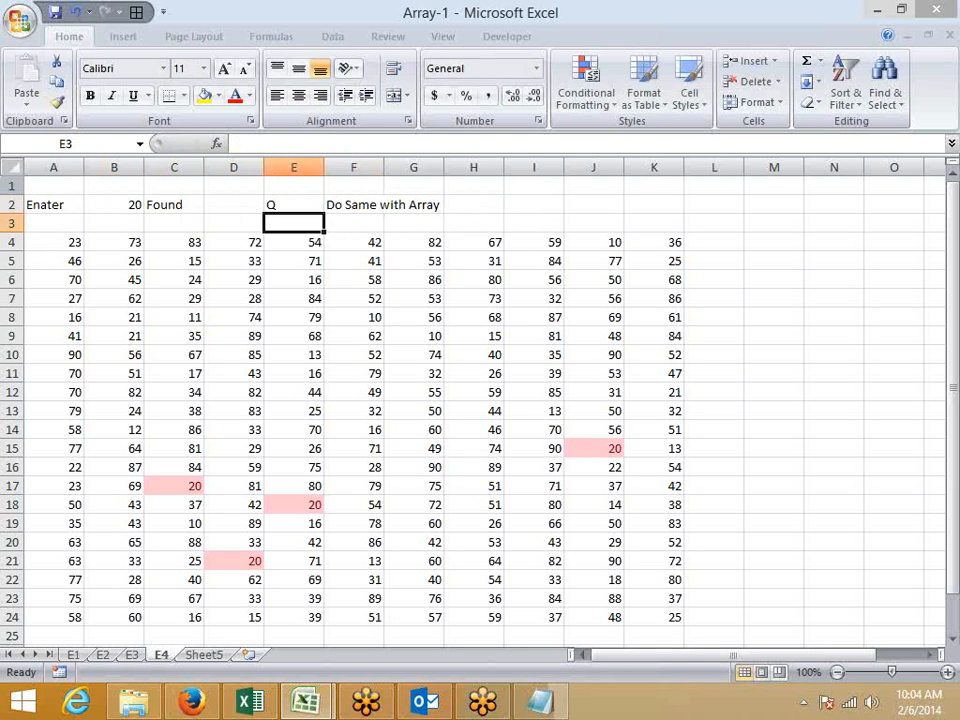
key("Up")
key("shift+Right")
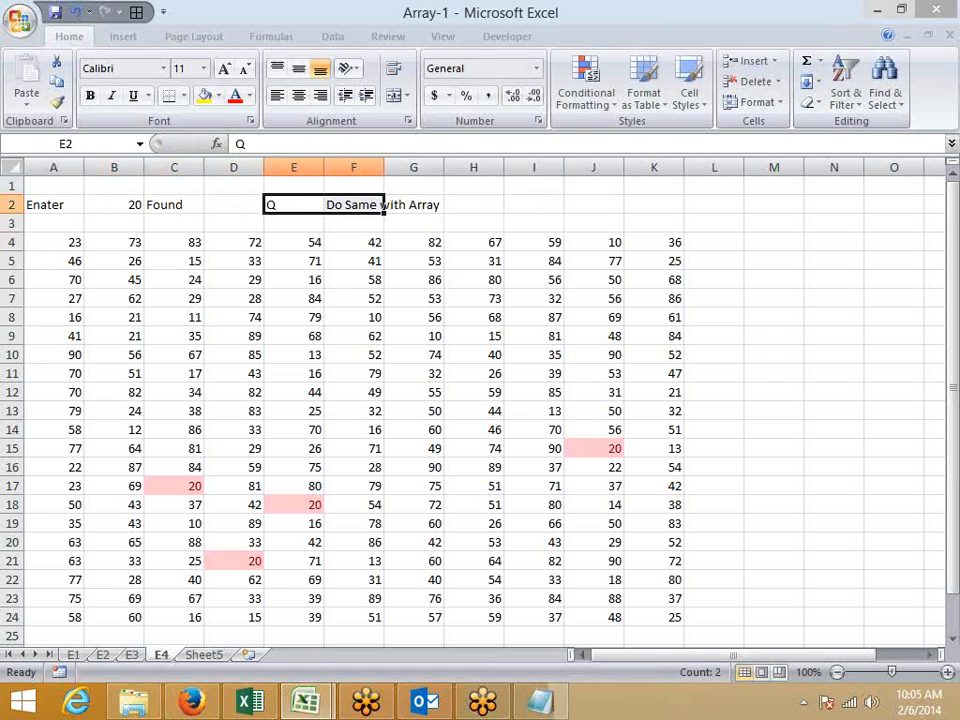
key("ctrl+b")
left_click(235, 96)
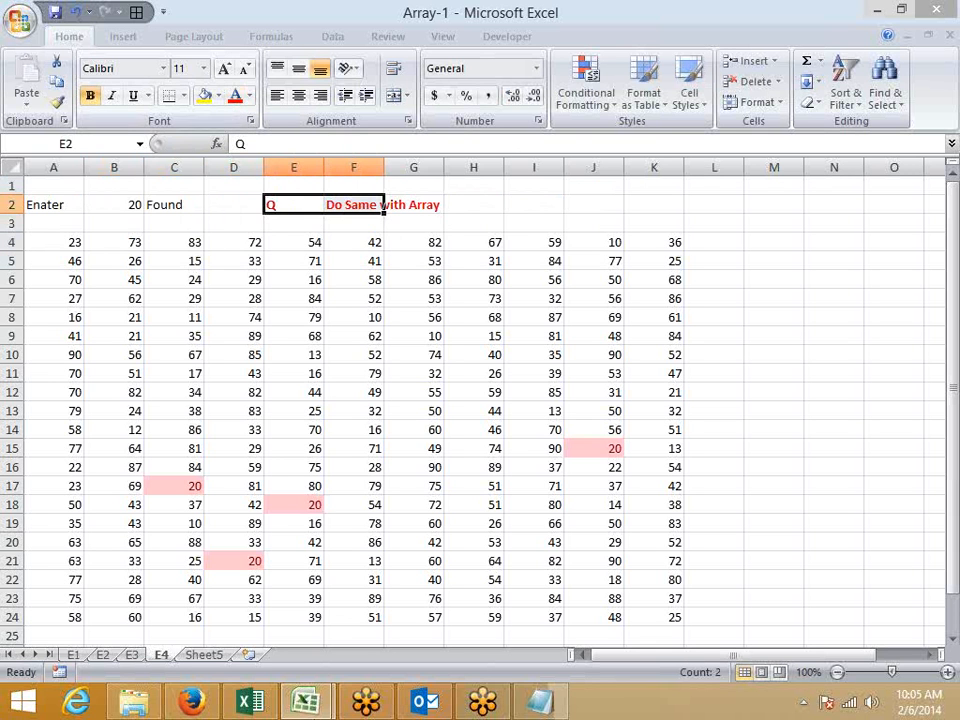
Step: Rename Sheet5 as E5 and select cell A2 on it
left_click(206, 656)
type("E5")
left_click(187, 524)
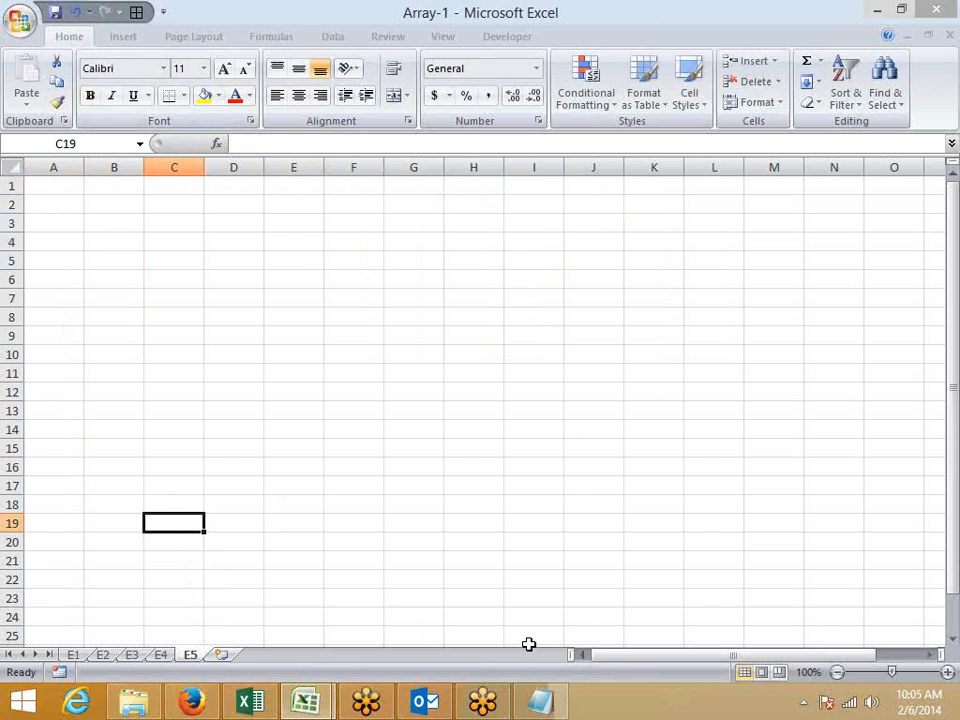
left_click(67, 199)
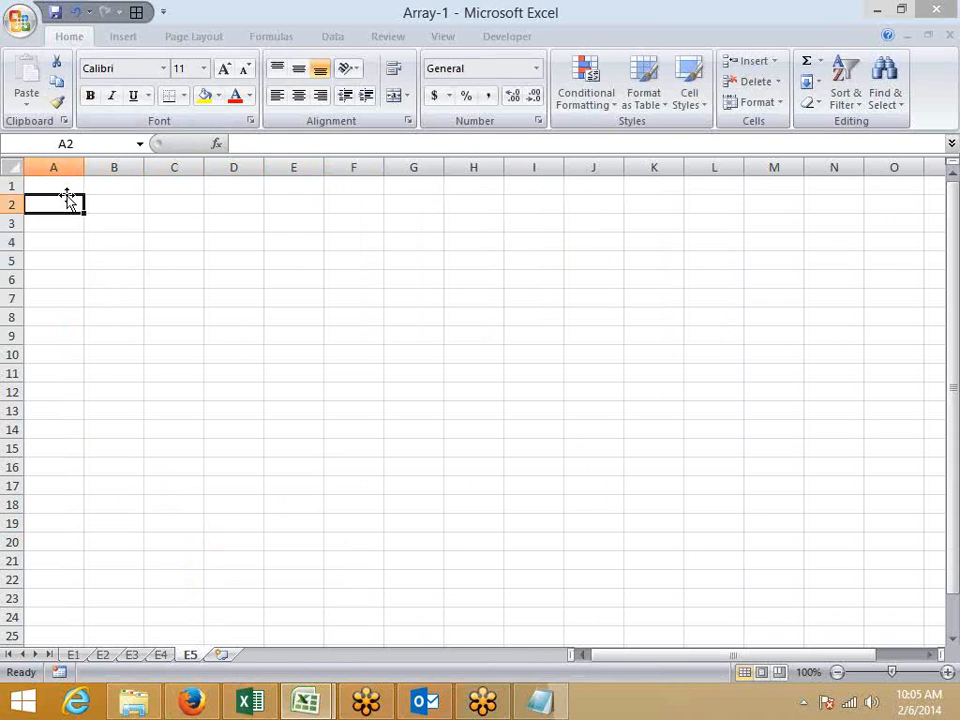
Step: Enter the numbers 85, 25 and 63 in cells A1:A3
key("Up")
type("85")
key("Return")
type("25")
key("Return")
type("63")
key("Return")
Step: Extend the number series from A1:A3 down to A24
key("Up")
key("Up")
key("Up")
key("shift+Down")
key("shift+Down")
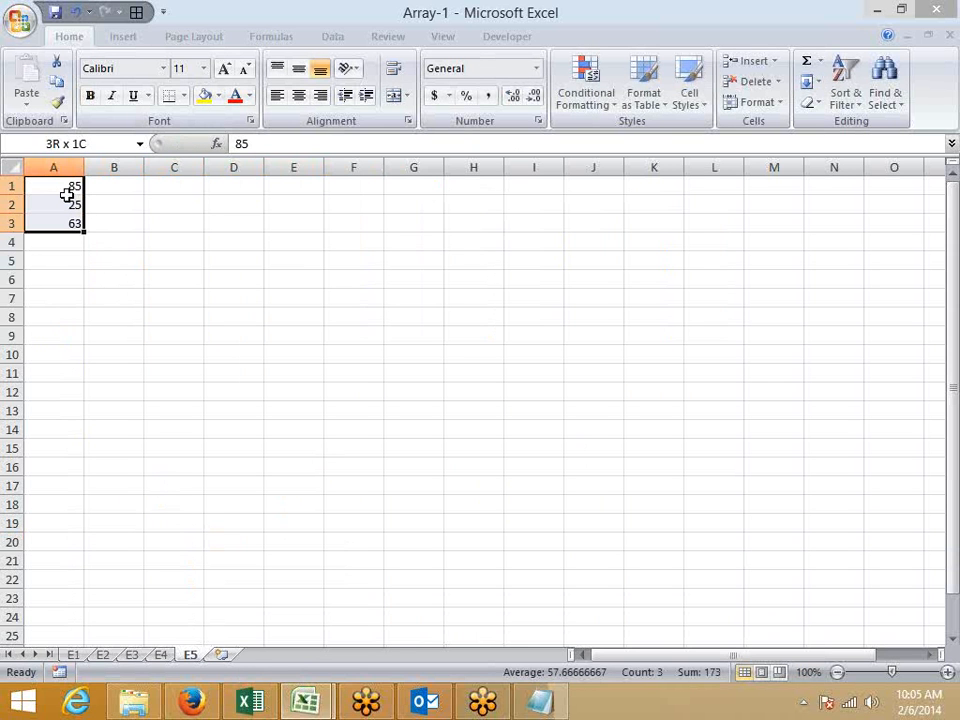
left_click_drag(84, 231, 84, 610)
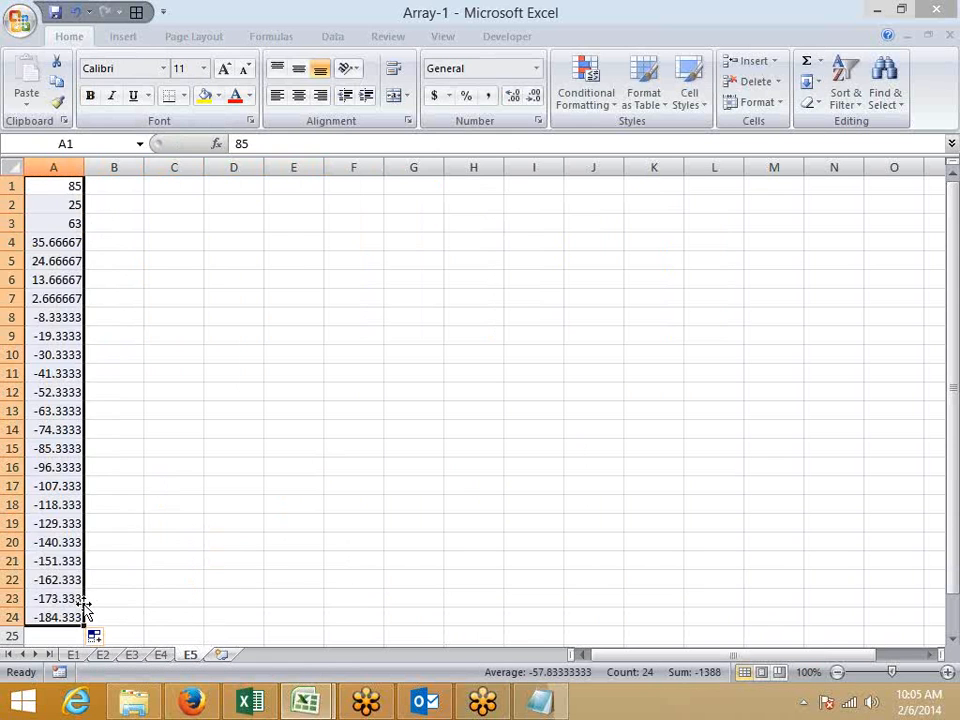
Step: Clear all the filled numbers in A1:A24
key("ctrl+Down")
key("ctrl+Up")
key("ctrl+shift+Down")
key("Delete")
Step: Enter =RANDBETWEEN(10,90) in A1 to generate a random number
key("ctrl+Home")
type("=randb")
key("Tab")
type("10")
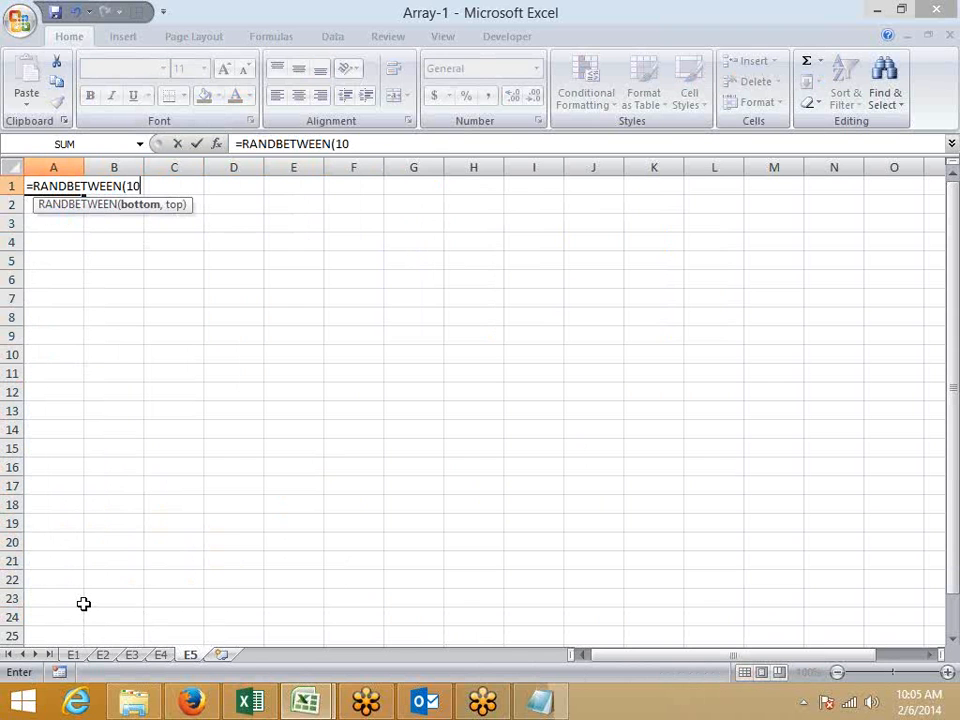
type(",90")
key("ctrl+Return")
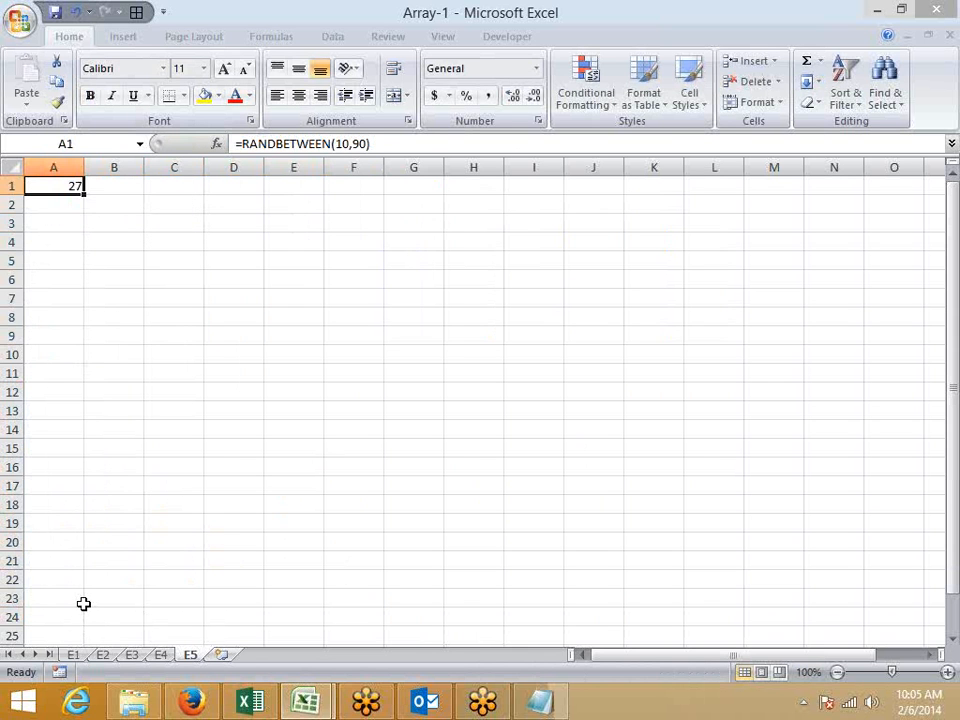
Step: Fill the RANDBETWEEN formula from A1 down through A22
key("shift+Down")
key("shift+Down")
key("shift+Down")
key("shift+Down")
key("shift+Down")
key("shift+Down")
key("shift+Down")
key("shift+Down")
key("shift+Down")
key("shift+Down")
key("shift+Down")
key("shift+Down")
key("shift+Down")
key("shift+Down")
key("shift+Down")
key("shift+Down")
key("shift+Down")
key("shift+Down")
key("shift+Down")
key("shift+Down")
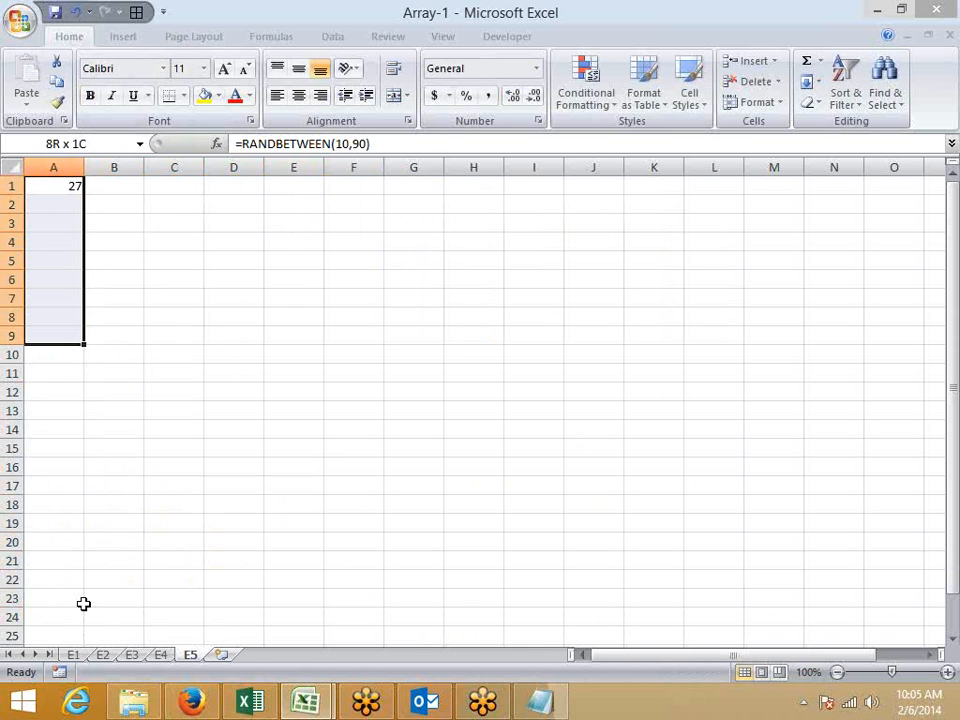
key("ctrl+d")
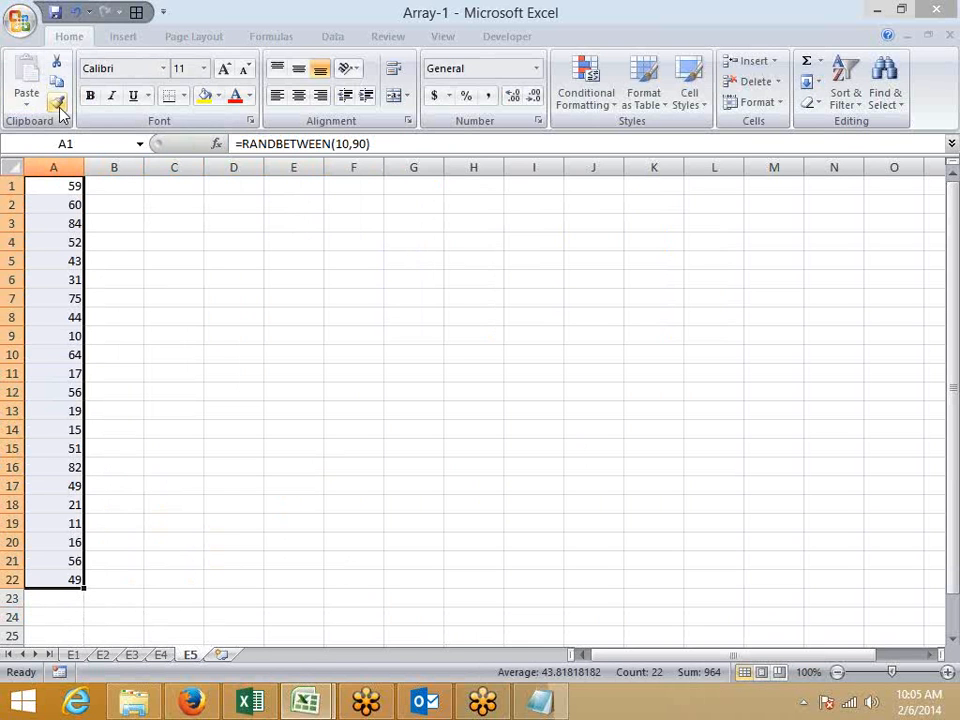
Step: Replace the random-number formulas in A1:A22 with their static values
key("ctrl+c")
left_click(26, 97)
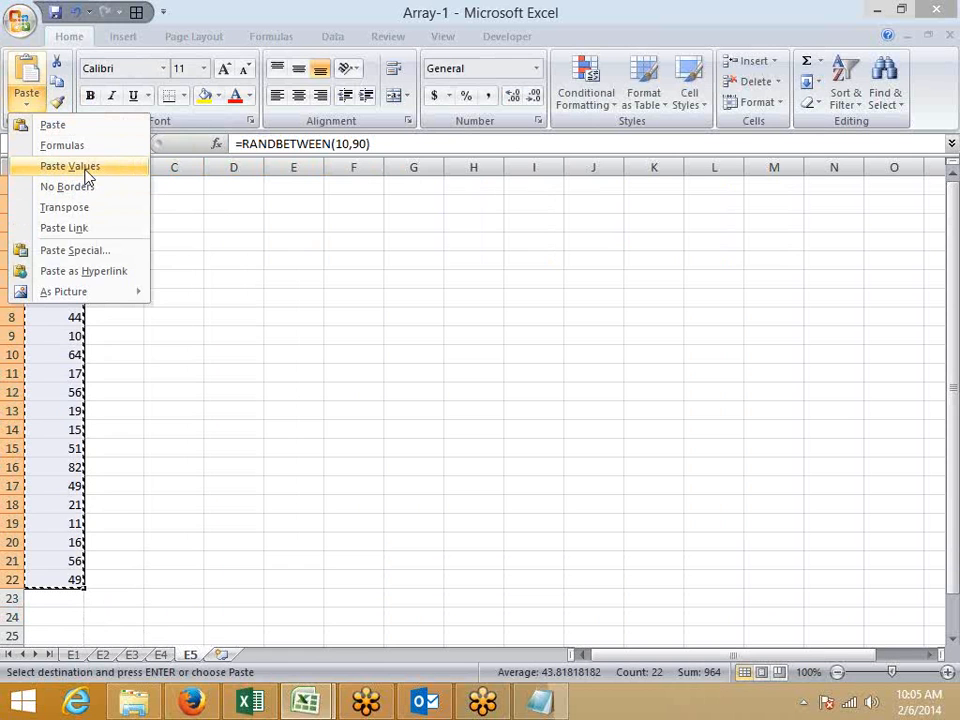
left_click(86, 172)
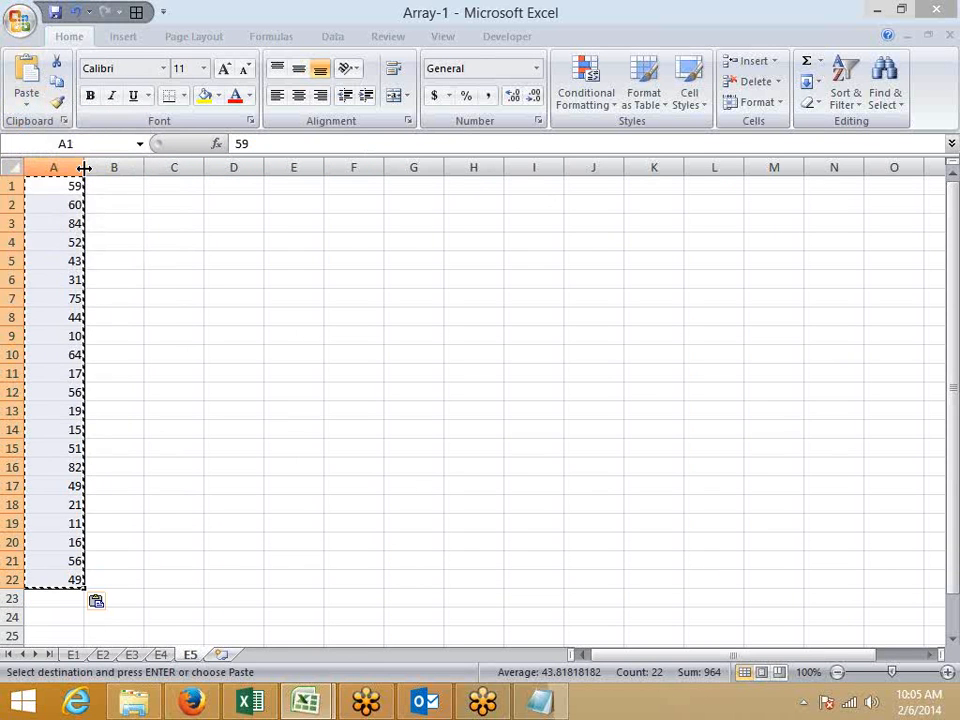
Step: Copy the numbers in A1:A22 to column D, starting at D1
key("ctrl+c")
key("Right")
key("Right")
key("Right")
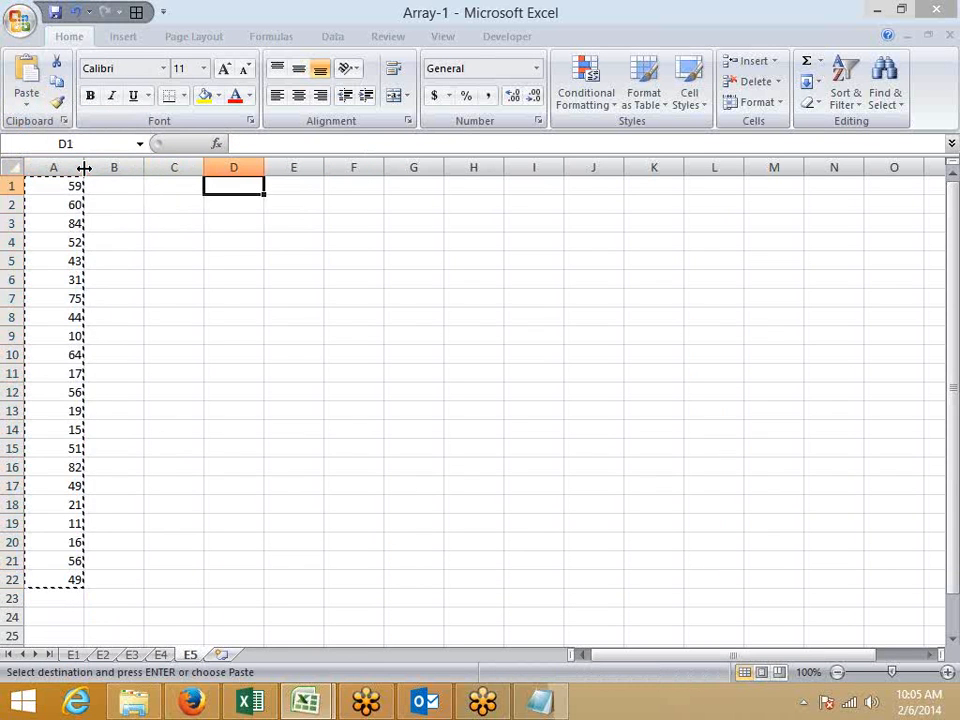
key("ctrl+v")
key("Escape")
key("Left")
key("Left")
key("Left")
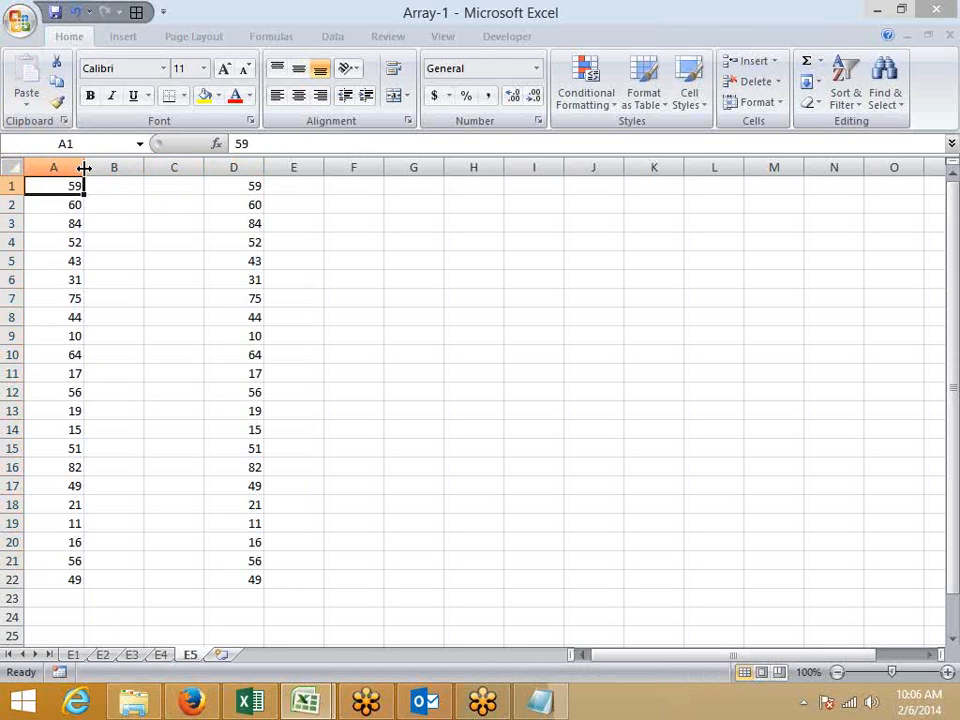
Step: Enter the comparison formula =A1=D1 in C1 to check whether the two columns match in row 1
key("Right")
key("Right")
key("Right")
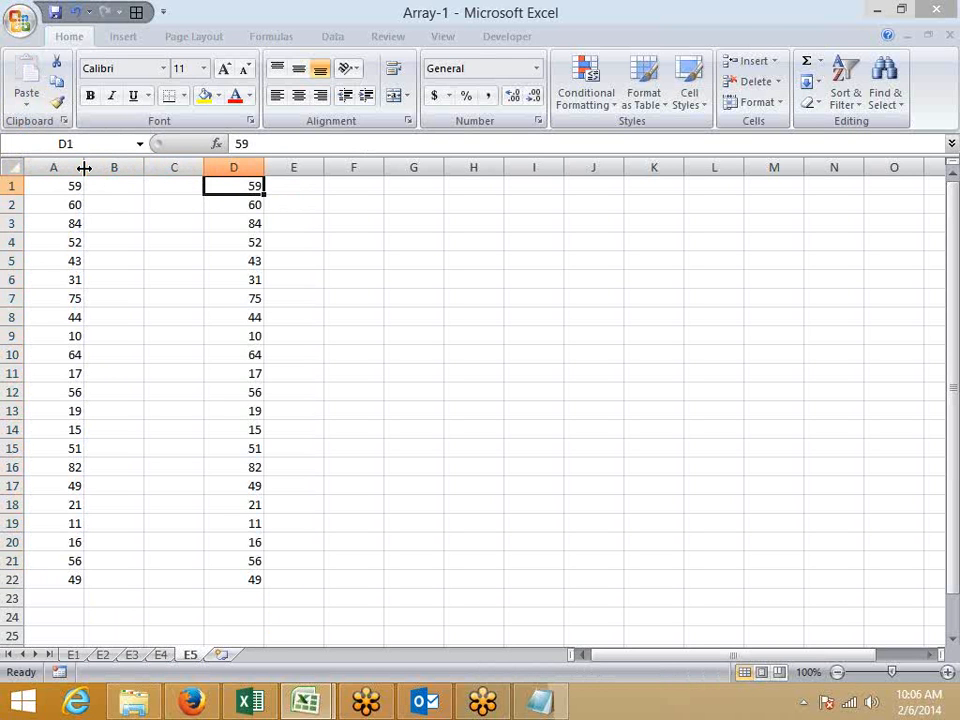
key("Left")
type("=")
key("Left")
key("Left")
type("=")
key("Right")
key("Right")
key("Left")
key("Return")
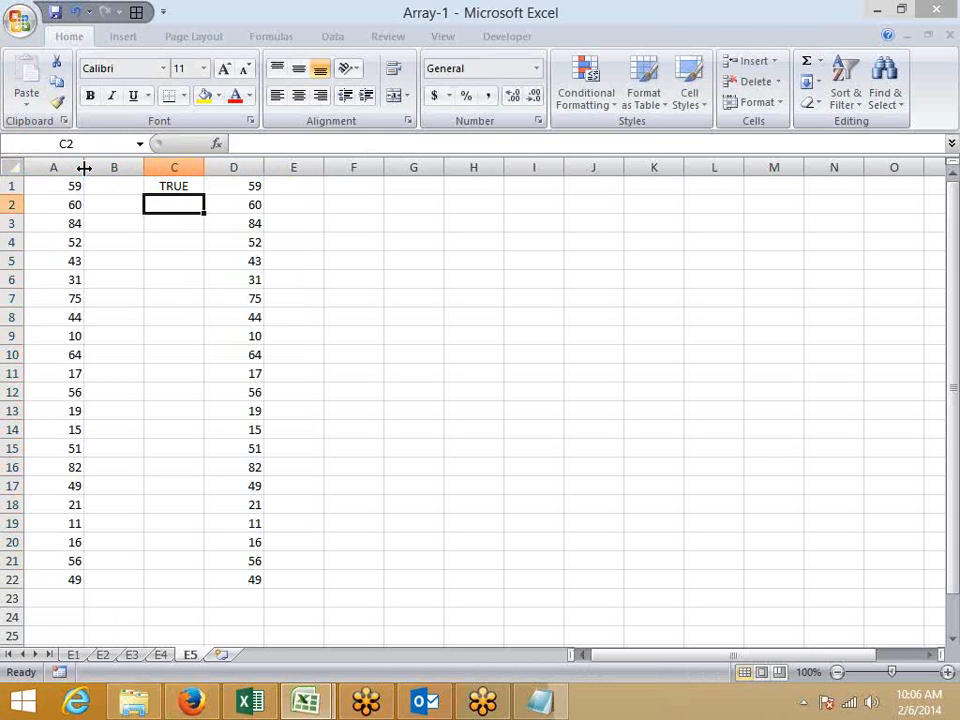
Step: Fill the comparison formula from C1 down through C22
key("Right")
key("ctrl+Down")
key("Left")
key("ctrl+shift+Up")
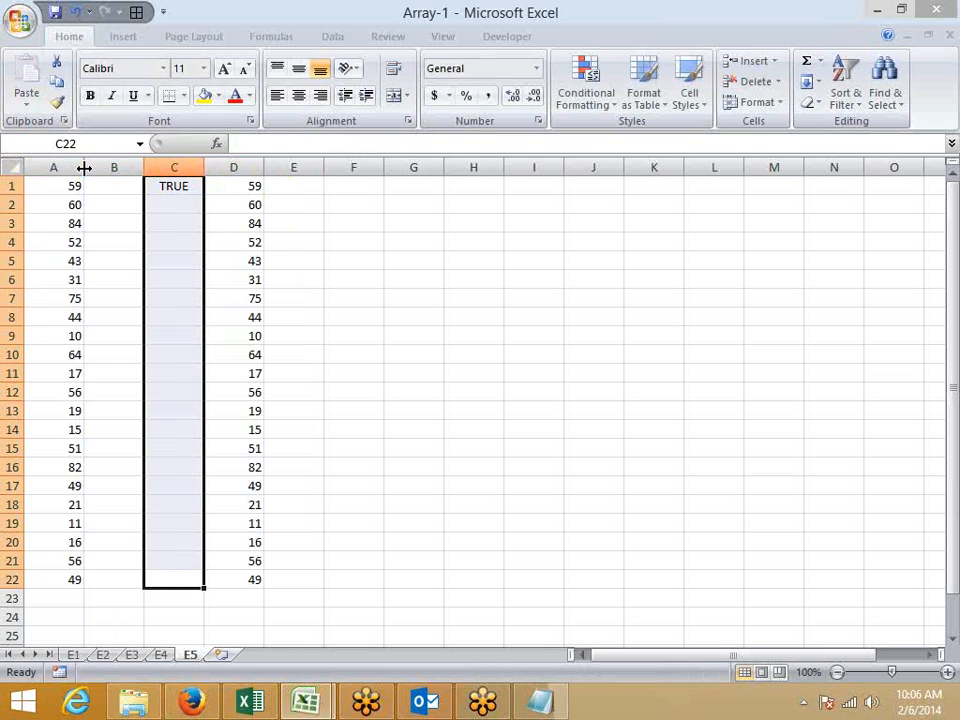
key("ctrl+d")
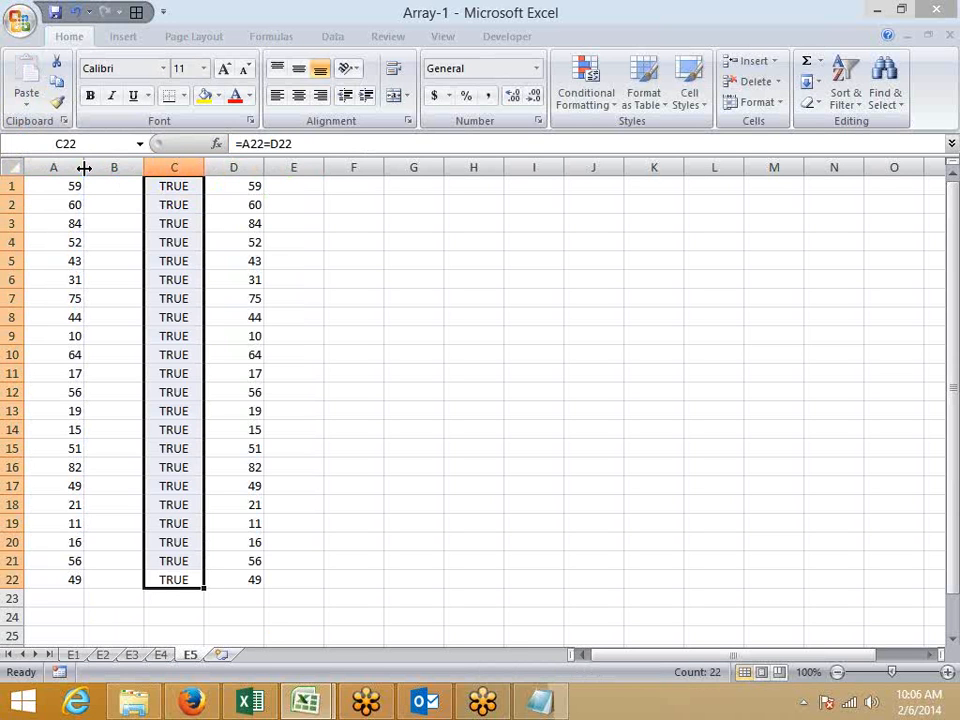
Step: Clear the comparison formulas from C1:C22 and go to cell F2
key("Delete")
key("Right")
key("Right")
key("ctrl+Up")
key("Right")
key("Down")
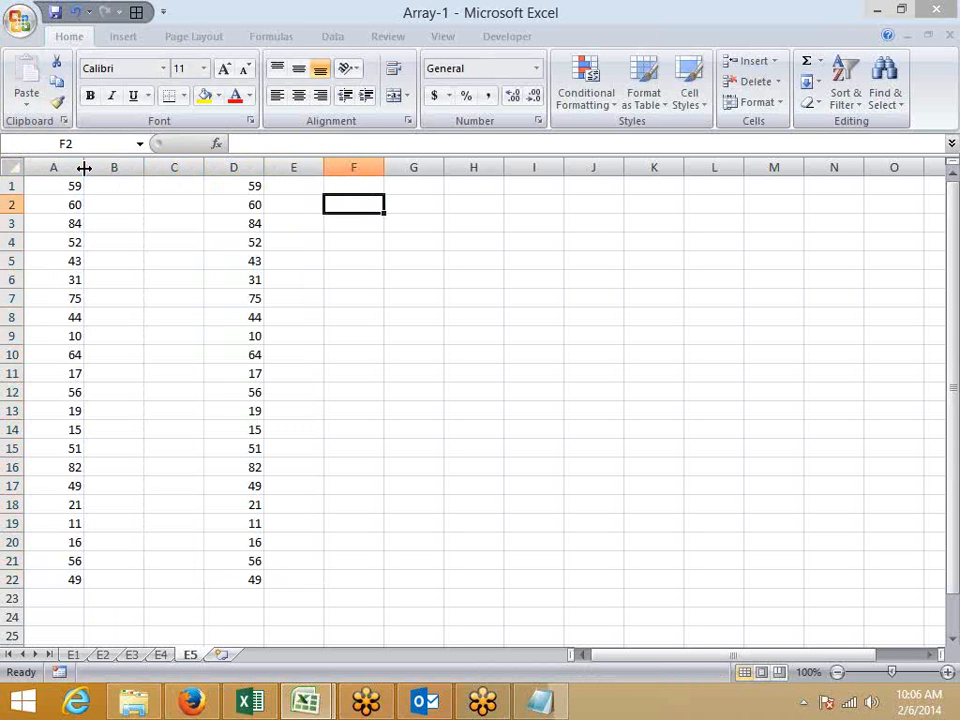
Step: Start a formula in F2 with SUM and a nested IF whose logical test begins with A1:A22
type("=c")
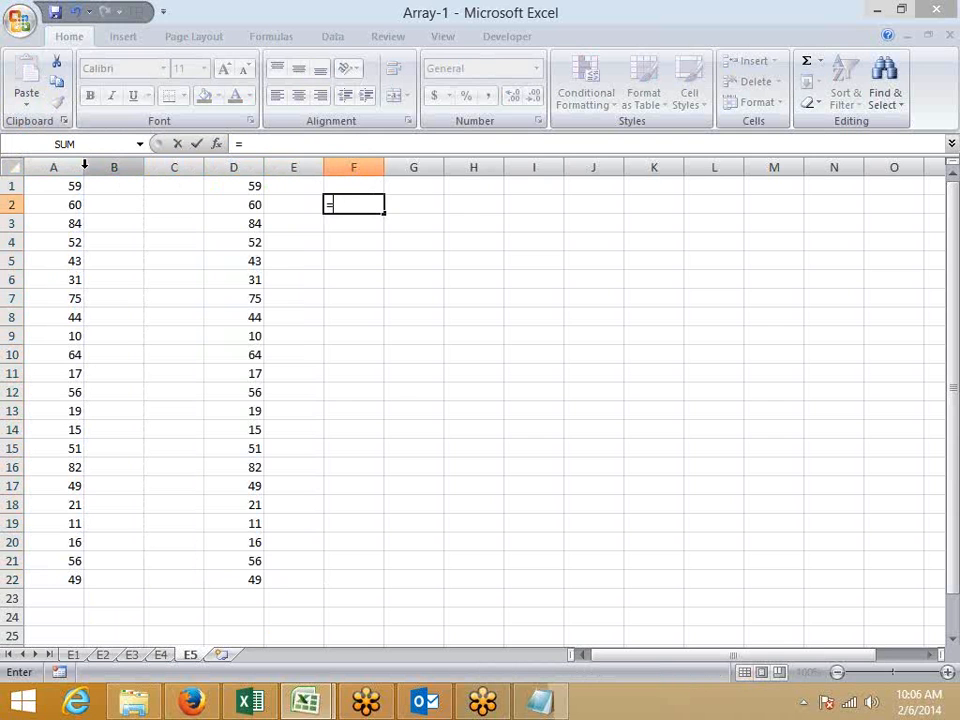
key("BackSpace")
type("sum")
key("Tab")
type("if")
key("Tab")
key("Left")
key("Left")
key("Left")
key("Left")
key("Left")
key("Up")
key("ctrl+shift+Down")
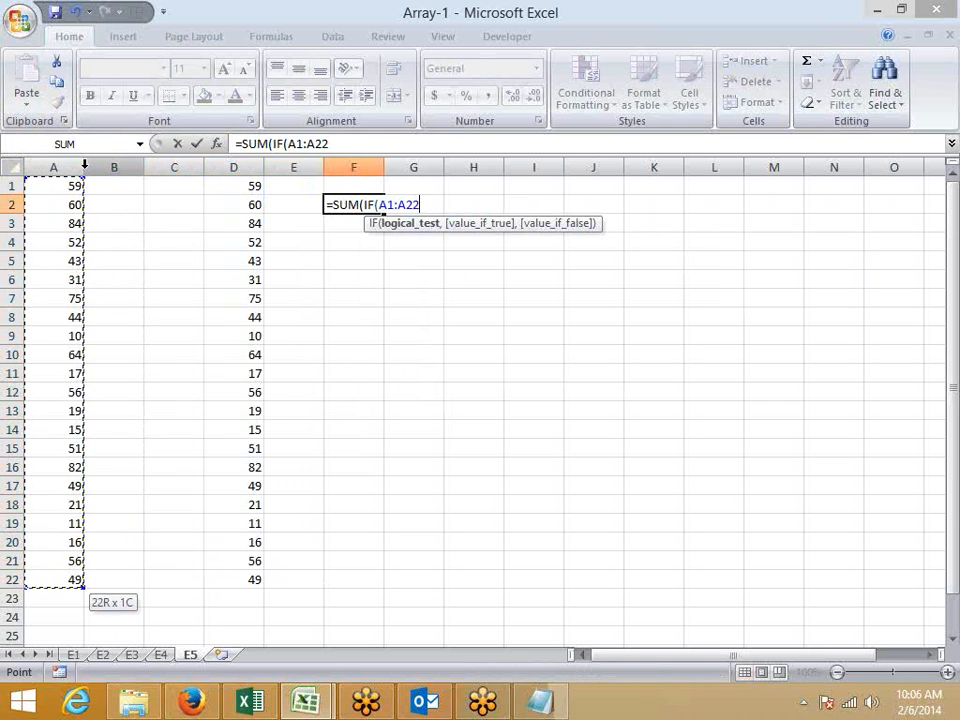
Step: Complete the F2 formula as =SUM(IF(A1:A22=D1:D22,0,1)) and enter it as an array formula
type("=")
key("Left")
key("Up")
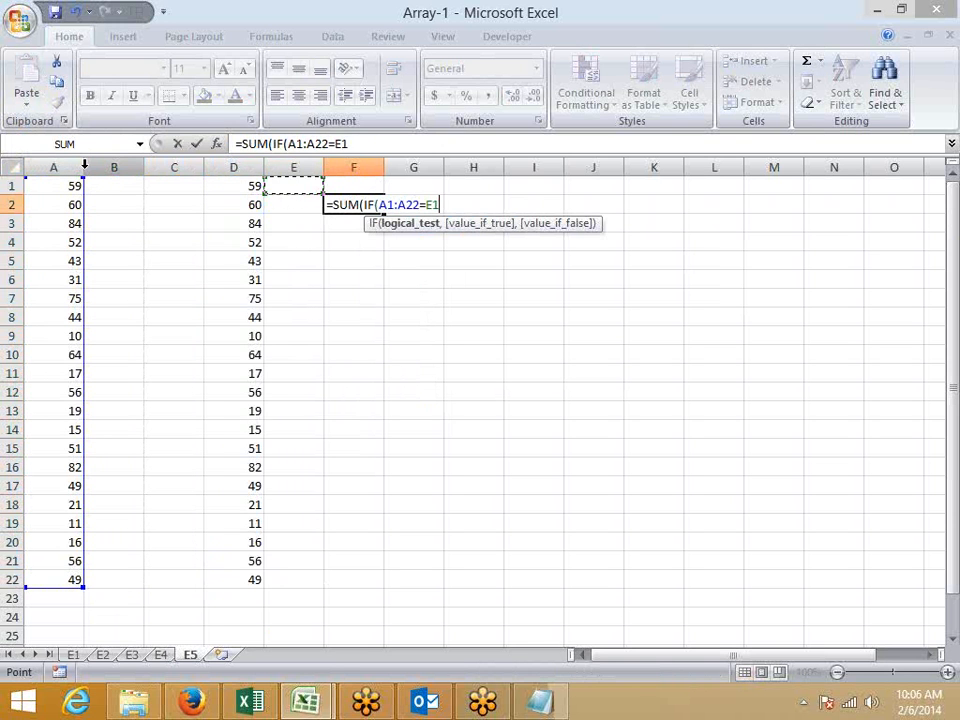
key("Left")
key("ctrl+shift+Down")
type(",0,1")
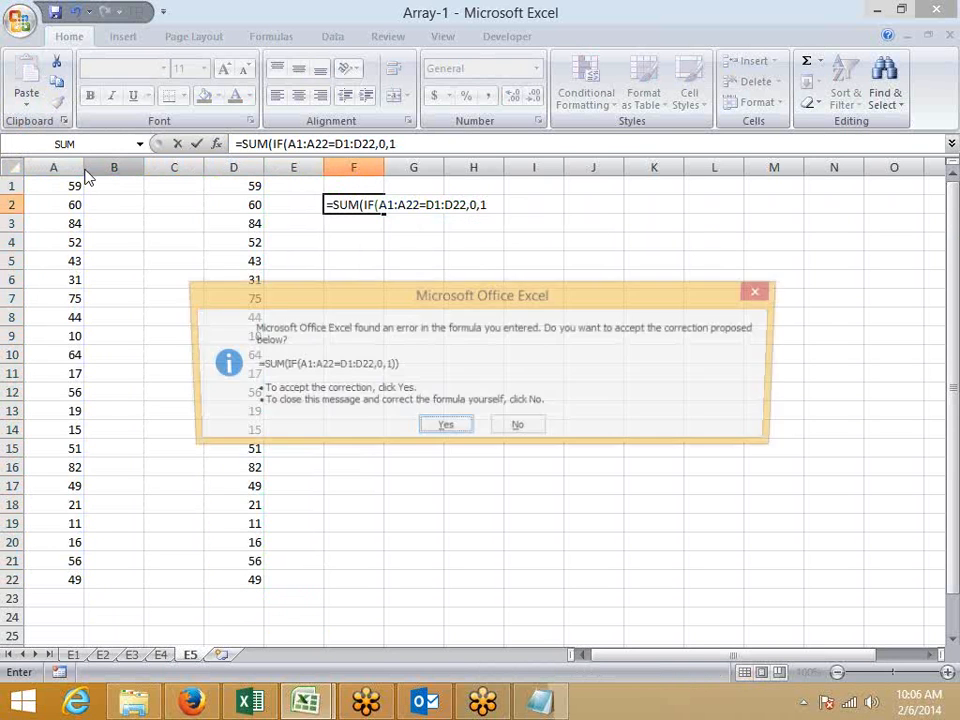
key("Return")
key("Up")
key("F2")
key("ctrl+shift+Return")
Step: Change the value in D3 to 75 to test the mismatch count
key("Left")
key("Down")
key("Left")
type("75")
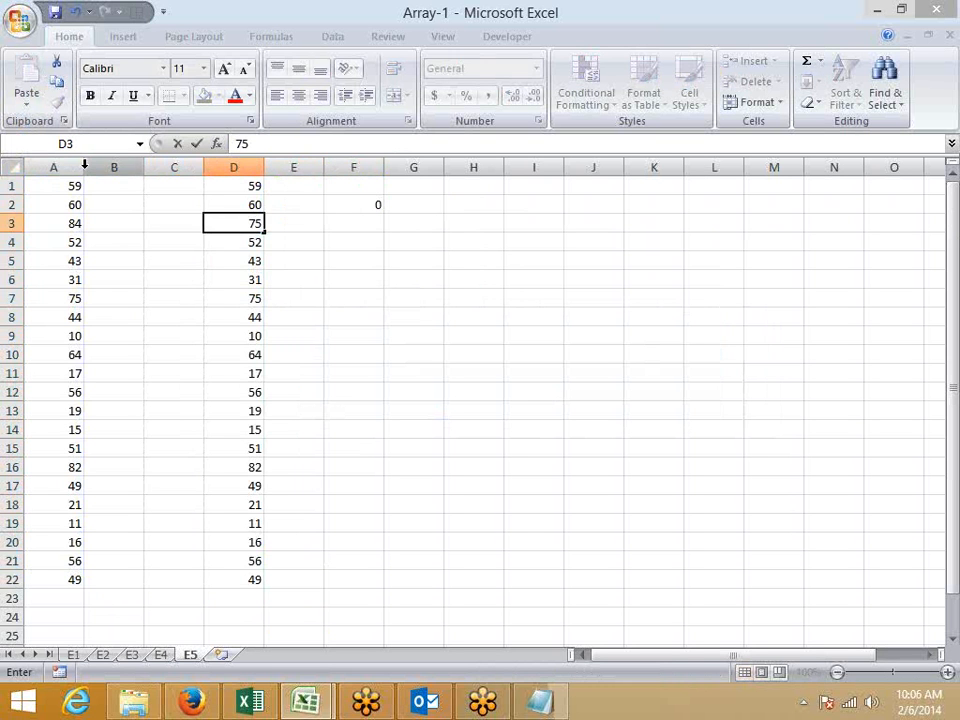
key("Return")
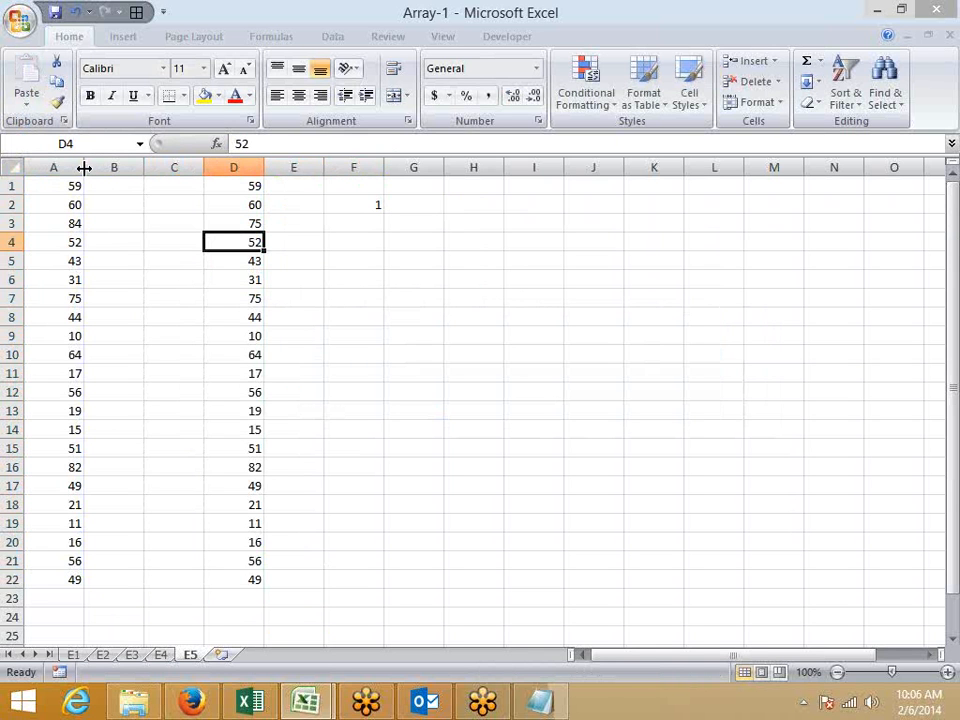
Step: Change the value in A2 to 14 as a second mismatch test
key("Up")
key("Up")
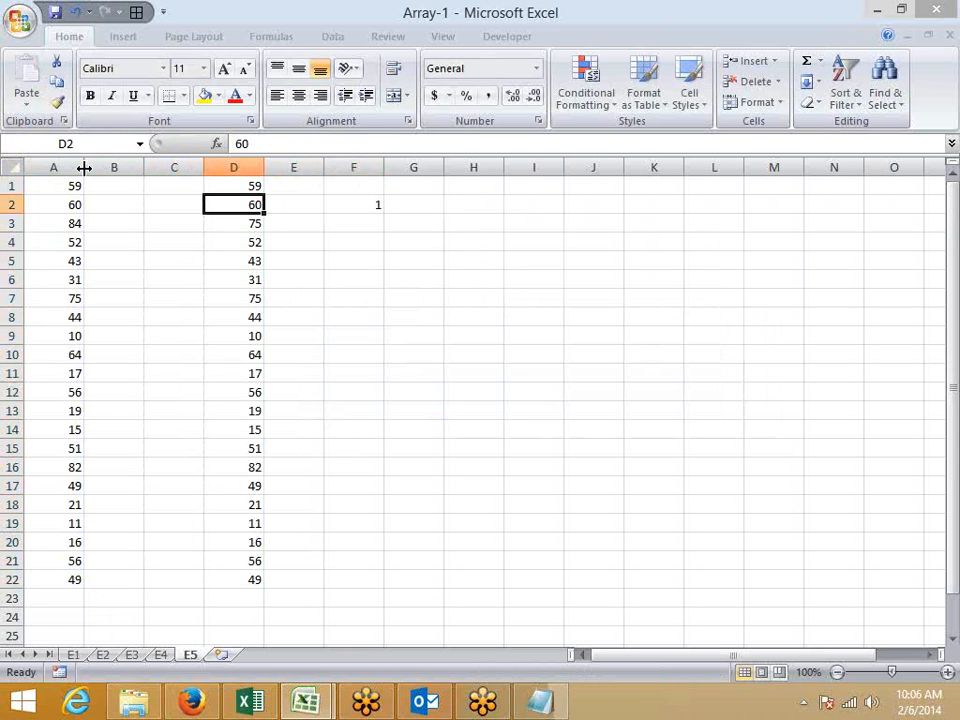
key("Left")
key("Left")
key("Left")
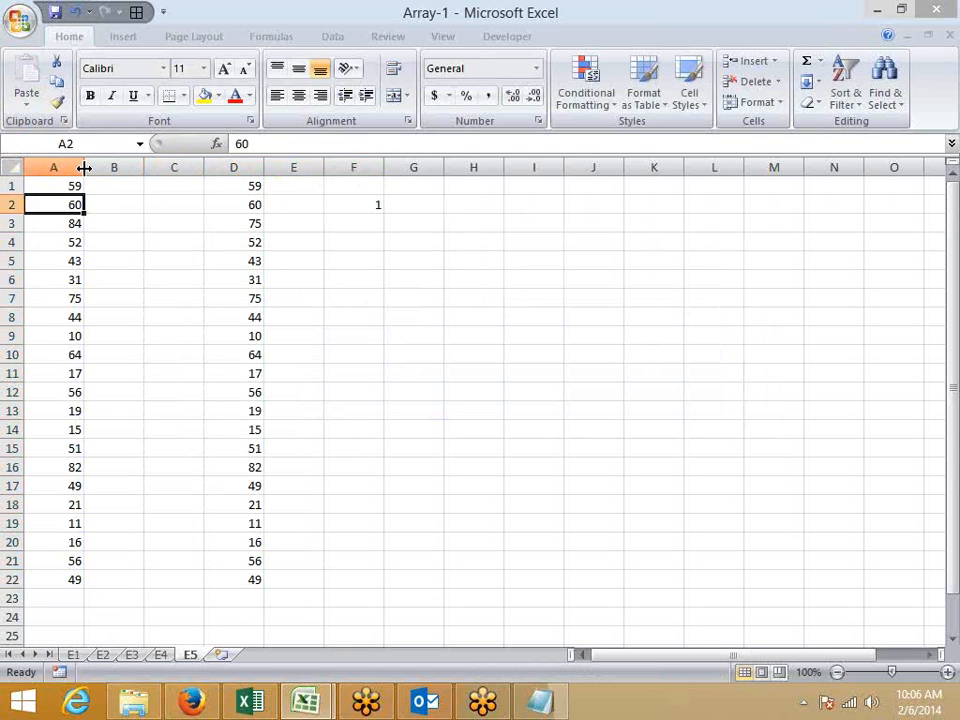
type("14")
key("Return")
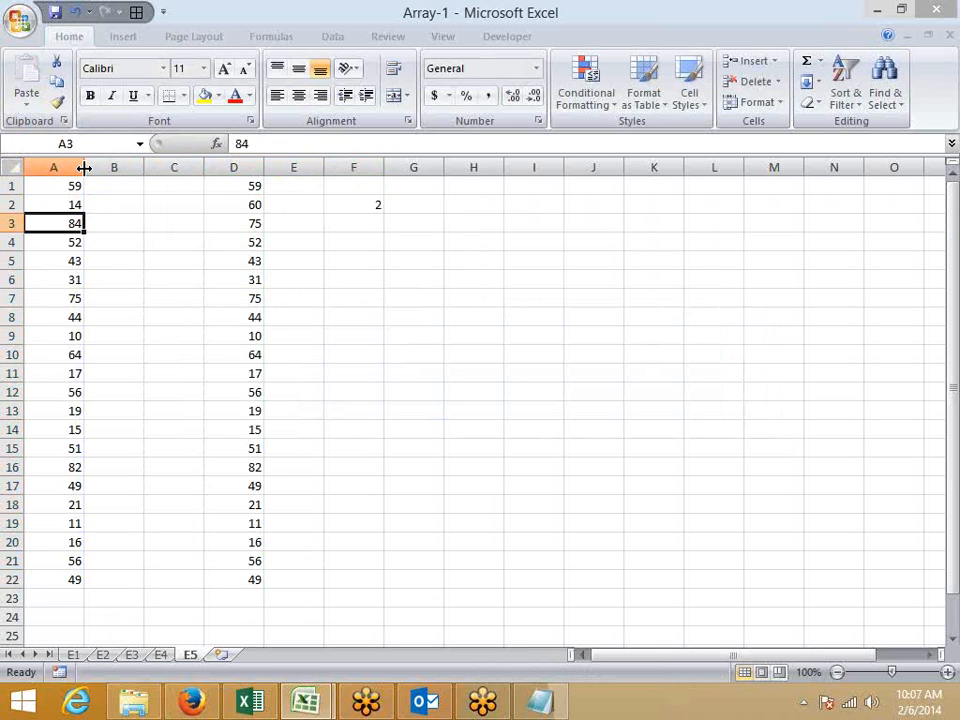
Step: Undo the test changes in A2 and D3
key("ctrl+z")
key("ctrl+z")
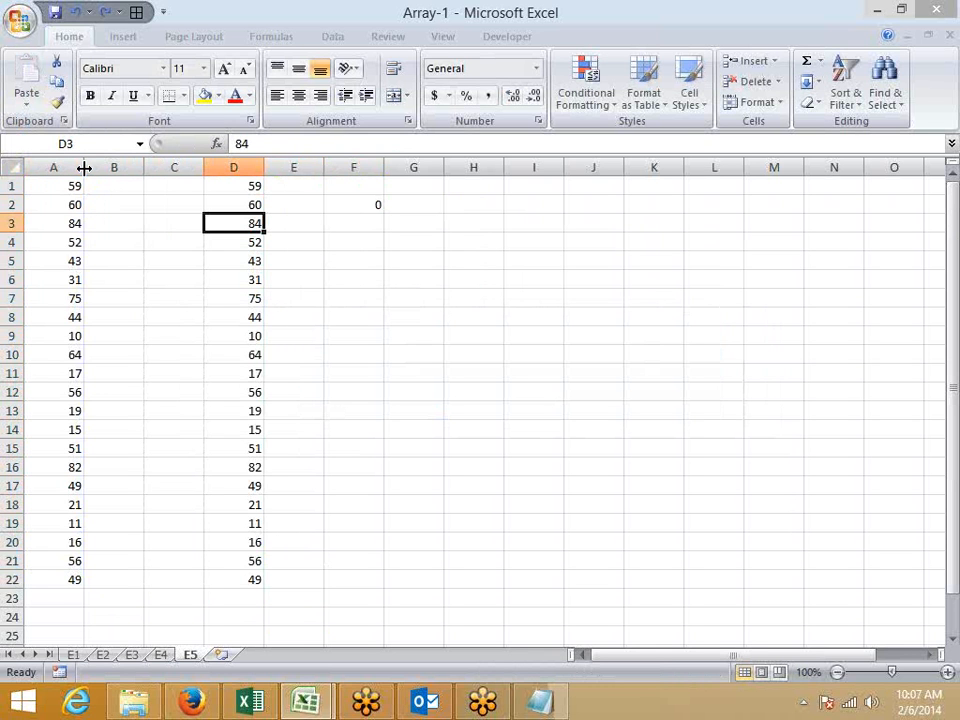
Step: Examine the two value lists in columns A and D by highlighting their ranges
key("Up")
key("Up")
key("ctrl+shift+Down")
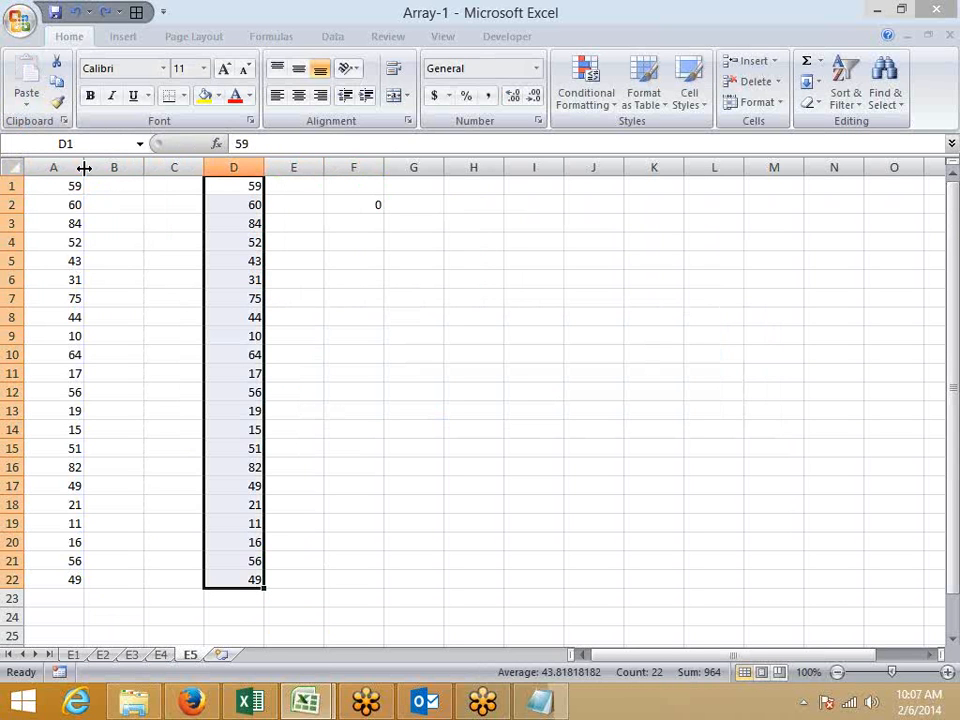
left_click(49, 188)
left_click(227, 188)
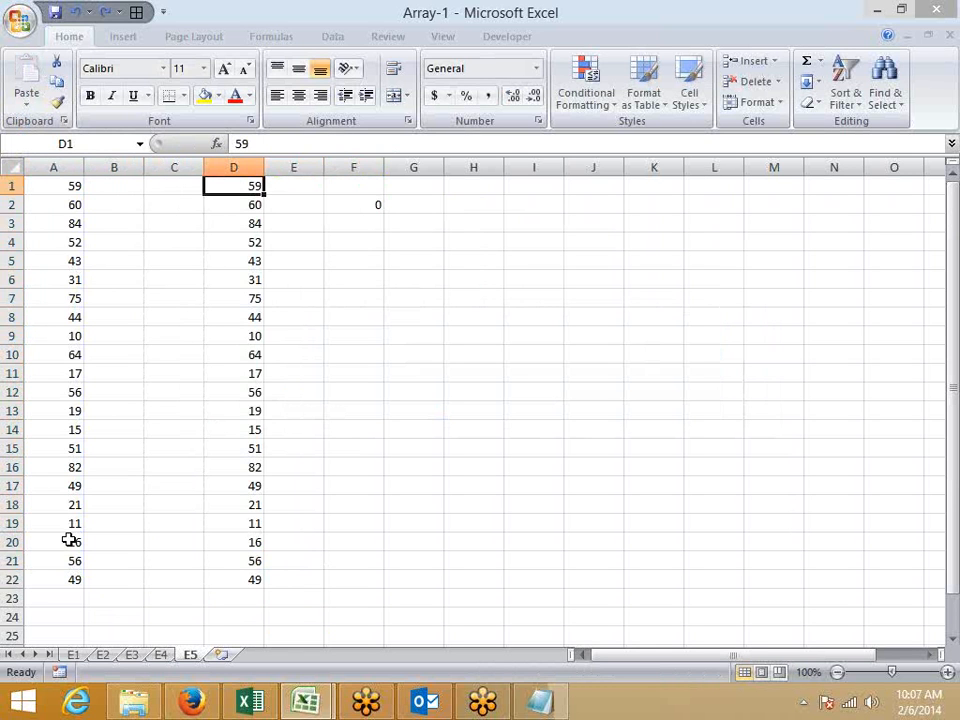
left_click(69, 186)
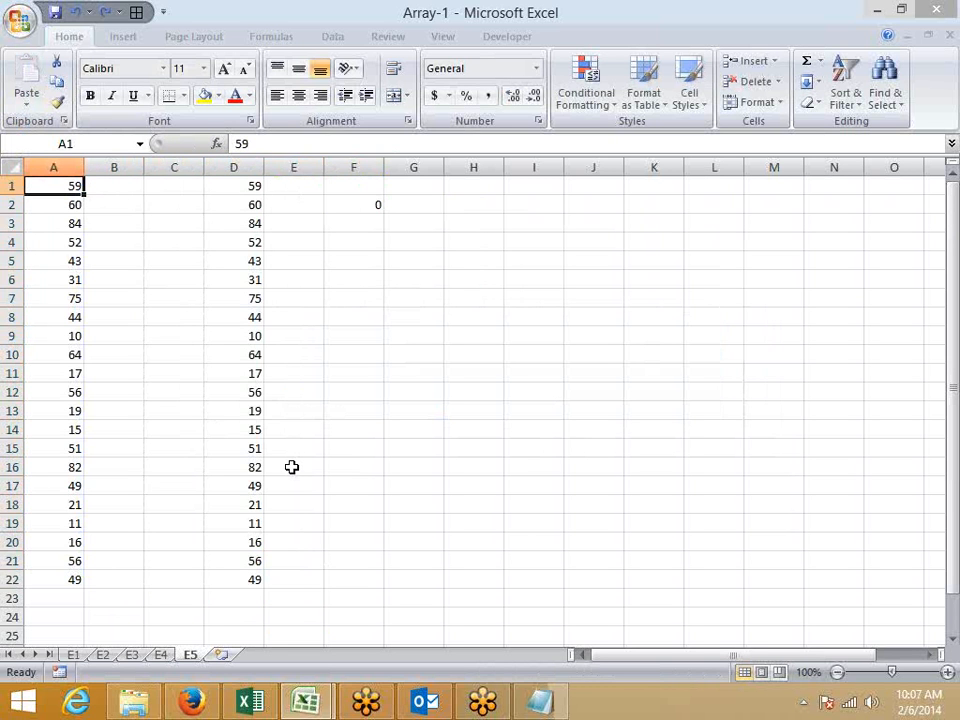
left_click_drag(253, 193, 247, 573)
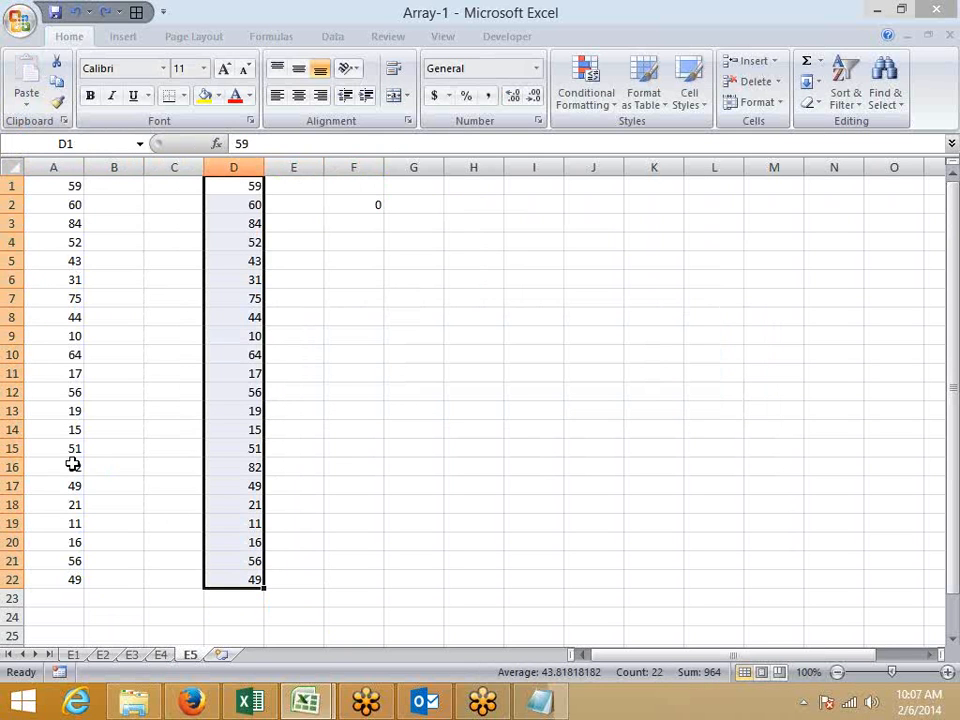
left_click_drag(60, 579, 62, 685)
scroll(238, 688, "up", 3)
left_click_drag(258, 190, 248, 580)
Step: Start a SUM formula in cell F4
left_click(362, 241)
type("=sum")
key("Tab")
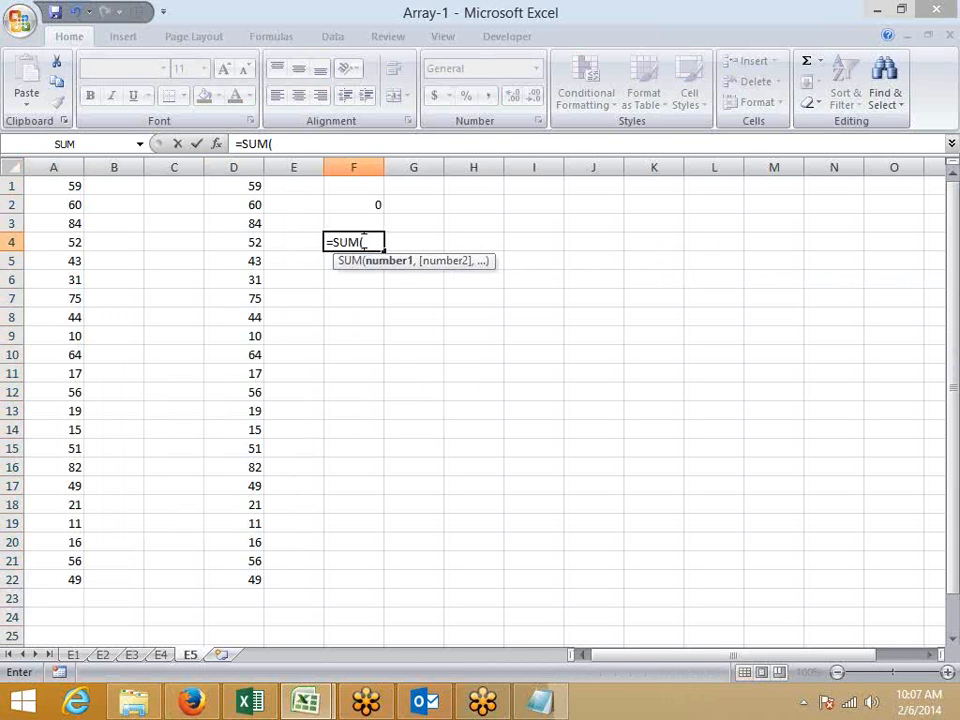
type("cou")
key("Down")
key("Down")
key("Down")
key("Tab")
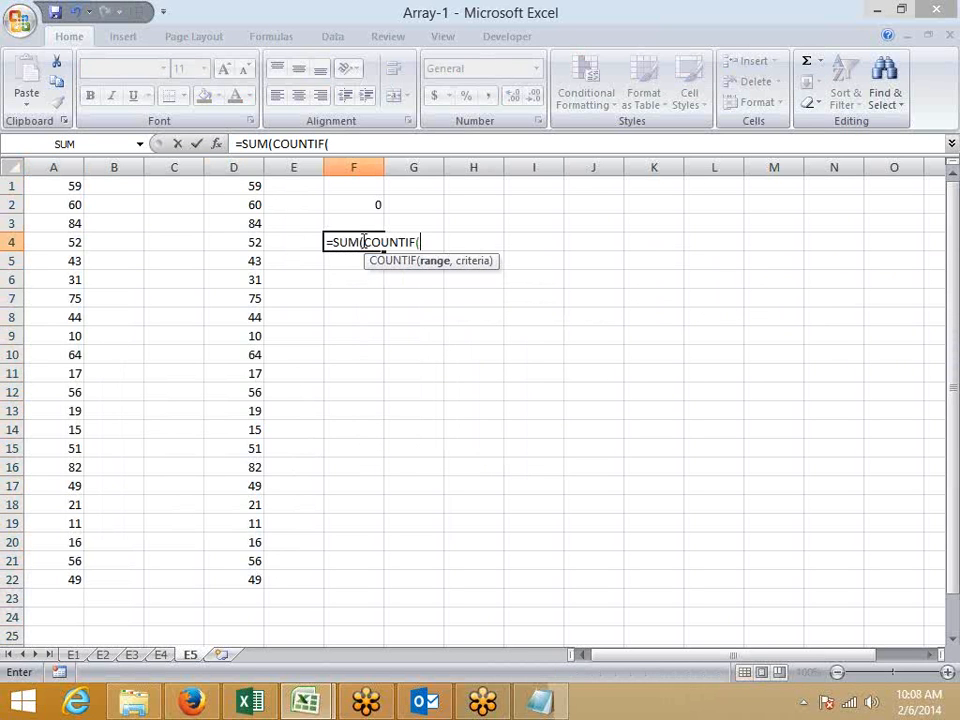
key("BackSpace")
key("BackSpace")
key("BackSpace")
key("BackSpace")
key("BackSpace")
key("BackSpace")
key("BackSpace")
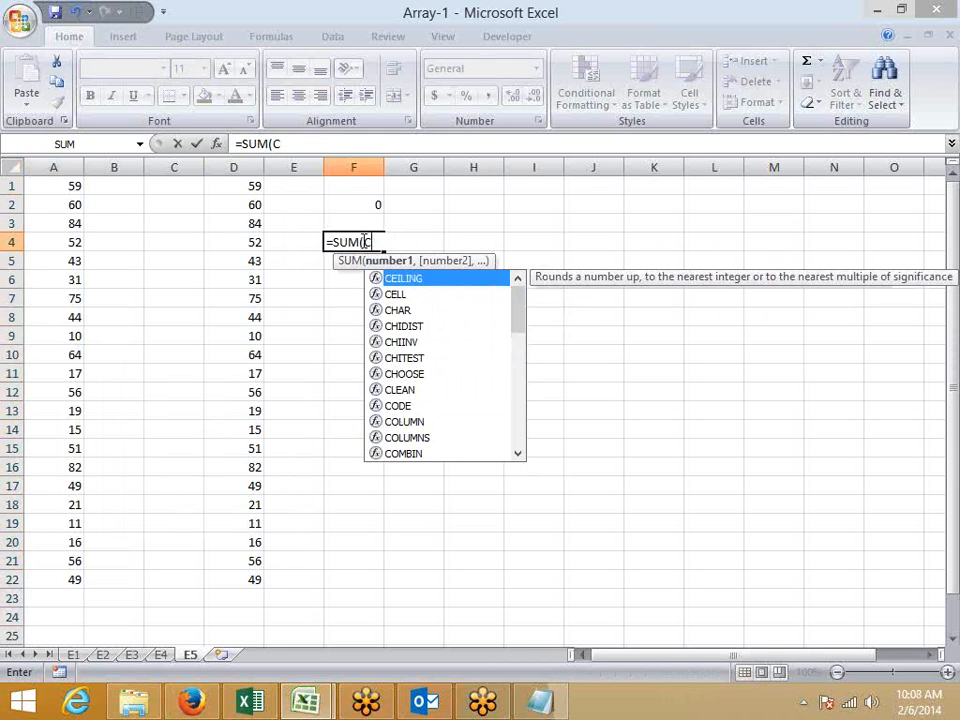
Step: Nest IF and COUNTIF inside the F4 SUM formula, using A1:A22 as the COUNTIF range
type("if")
key("Tab")
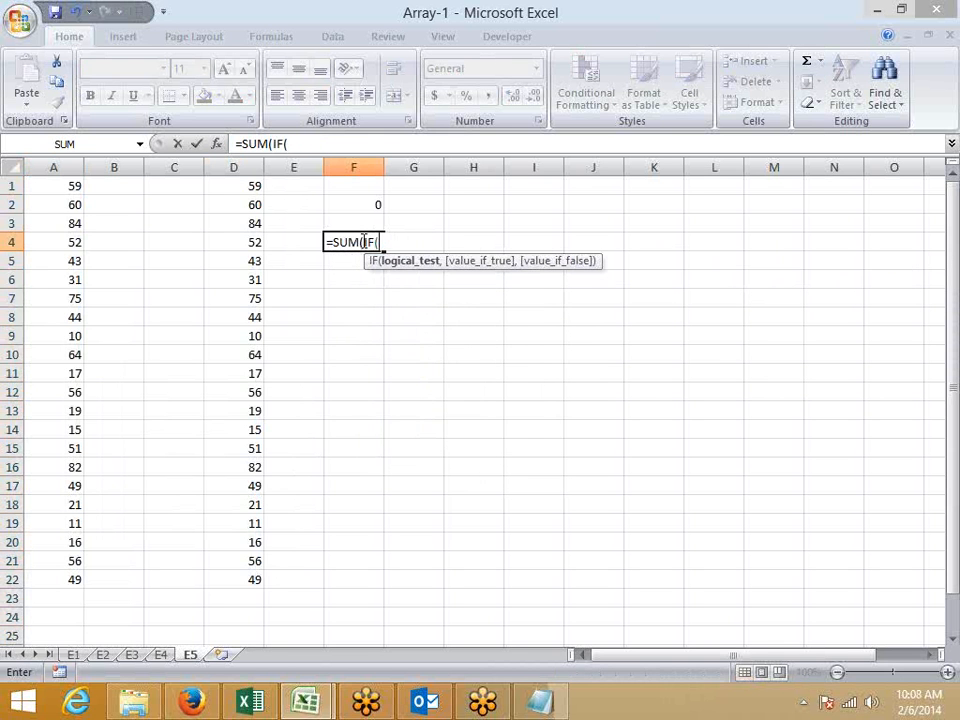
type("cou")
key("Down")
key("Down")
key("Down")
key("Tab")
key("Left")
key("Left")
key("Left")
key("Left")
key("Left")
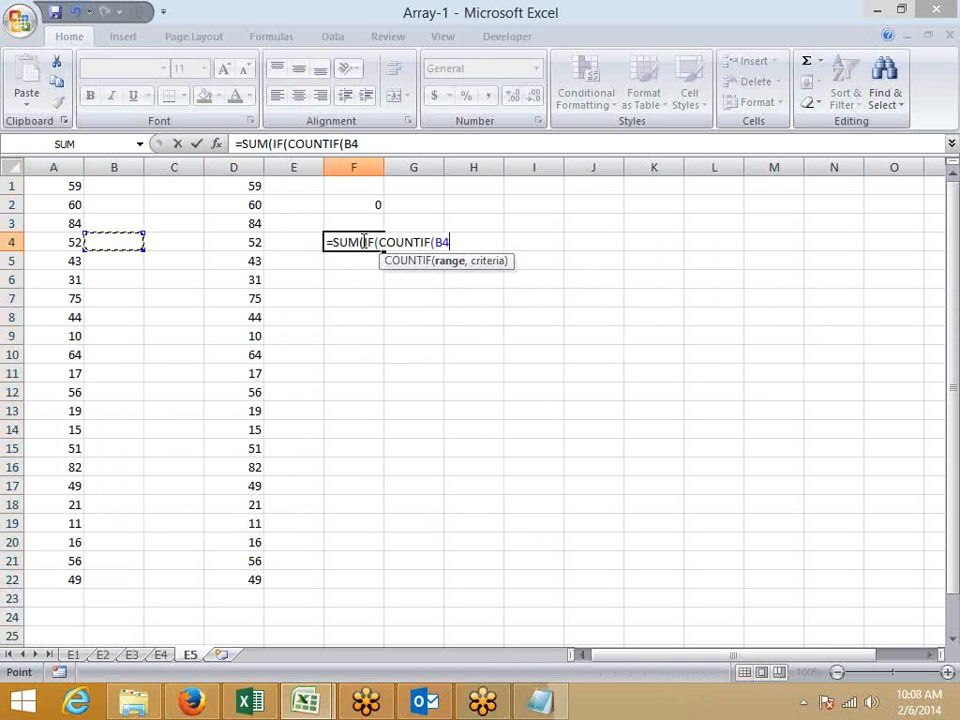
key("ctrl+Up")
key("ctrl+shift+Down")
Step: Complete the F4 formula as =SUM(IF(COUNTIF(A1:A22,D1:D22)=0,1,0)), accepting the proposed parenthesis correction
type(",")
key("Left")
key("Left")
key("ctrl+Up")
key("ctrl+shift+Down")
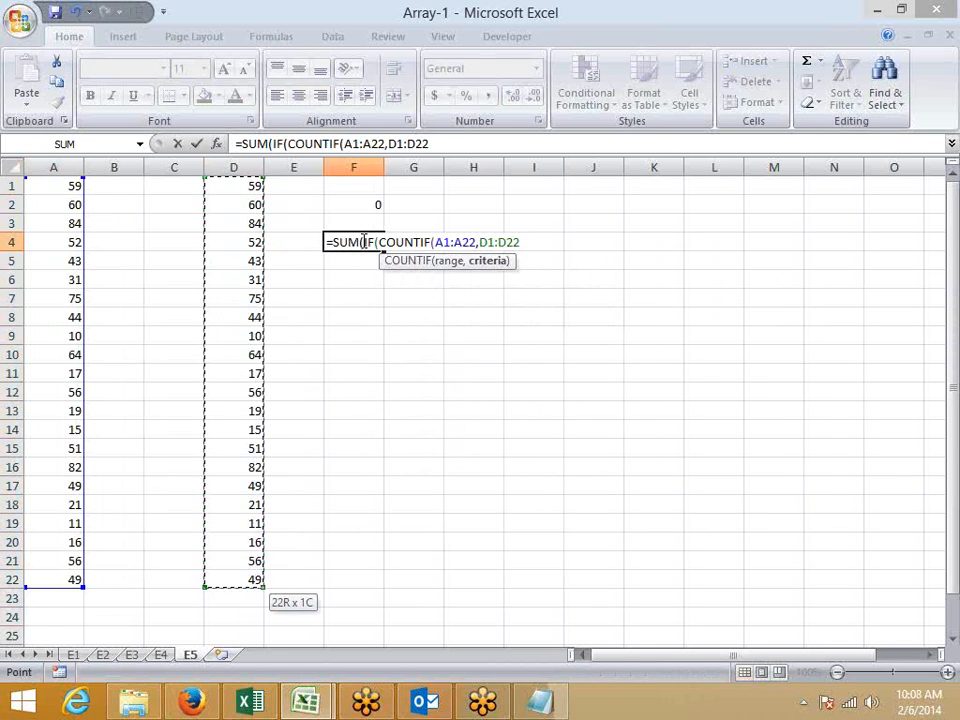
type(")")
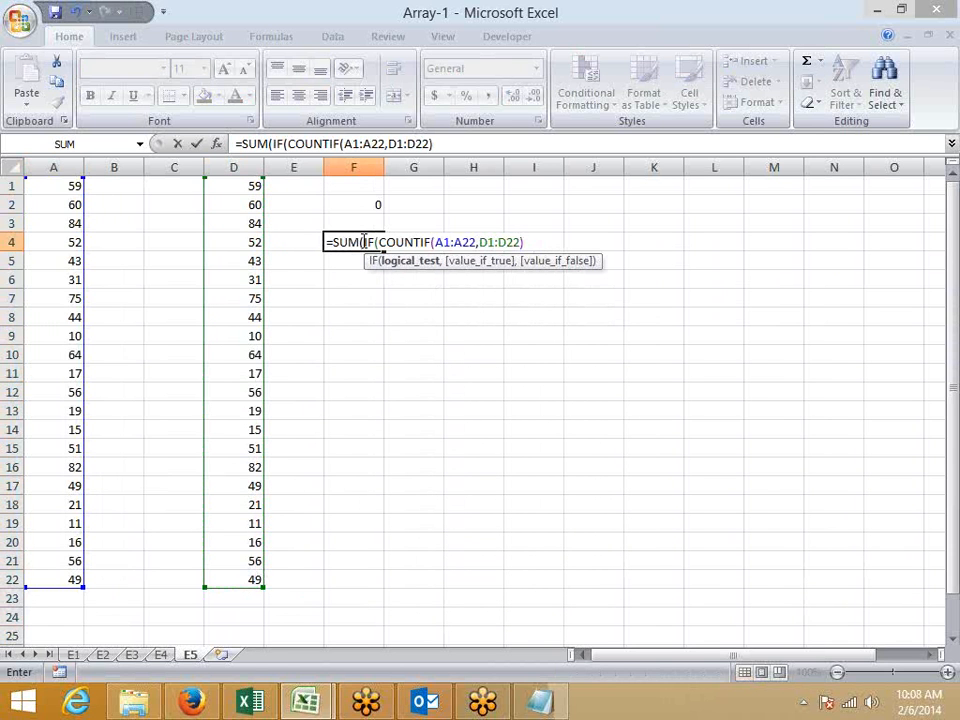
type("=0,1,0")
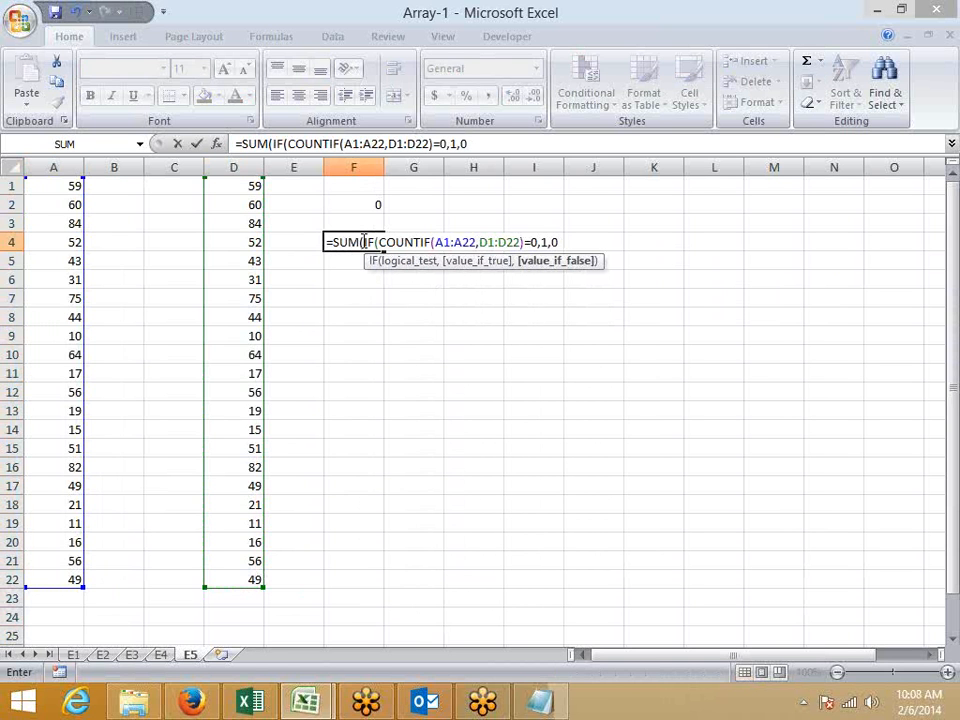
type(")")
key("ctrl+shift+Return")
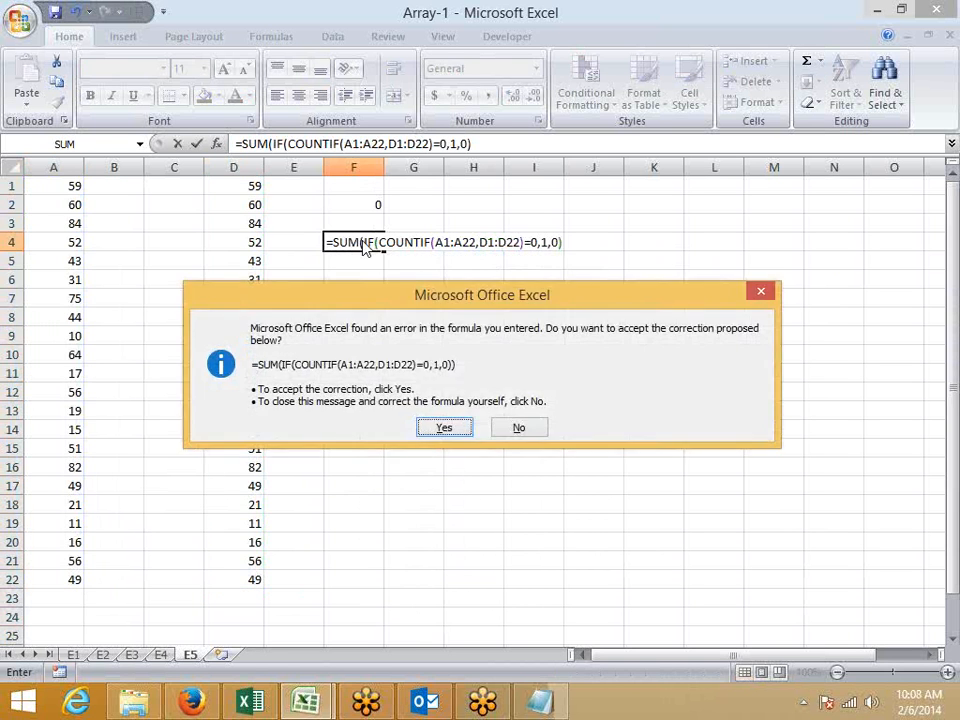
key("Return")
Step: Re-enter the F4 formula as an array formula
left_click(361, 241)
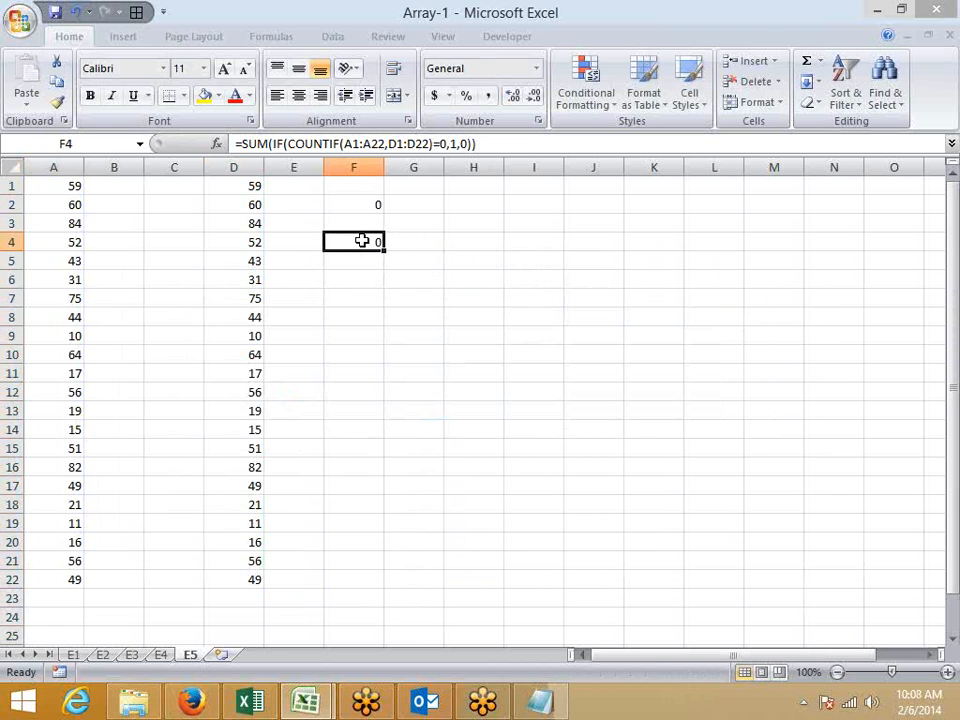
double_click(361, 241)
key("ctrl+shift+Return")
Step: Enter =COUNTIF(A:A,D1) in cell E1 to count the D1 value in column A
key("Left")
key("Left")
key("Right")
key("Up")
key("Up")
key("Up")
type("=cou")
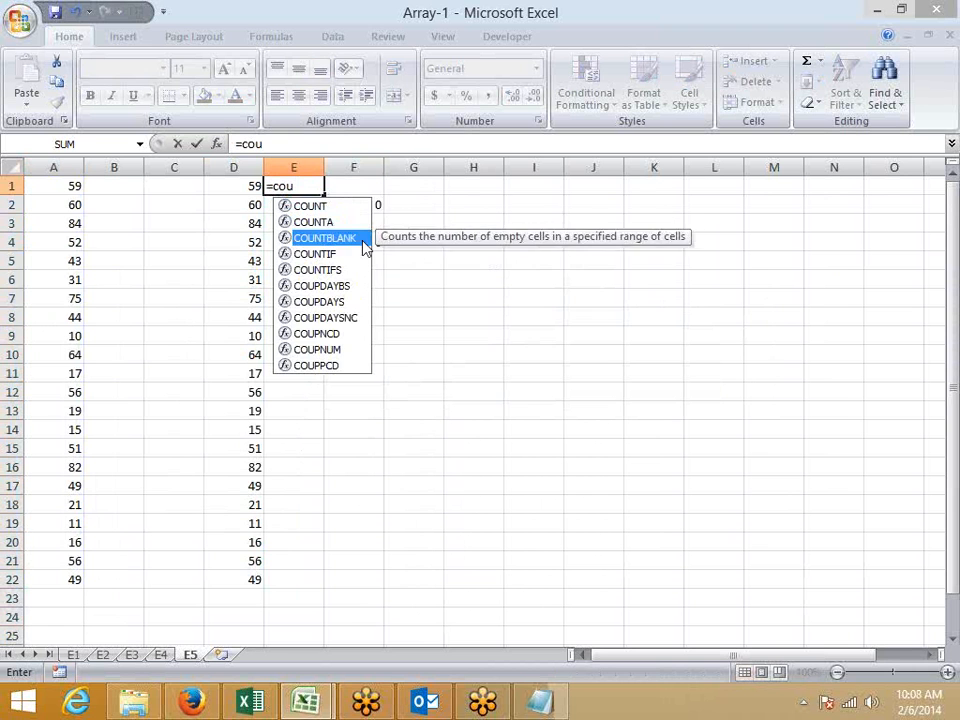
key("Down")
key("Tab")
key("Left")
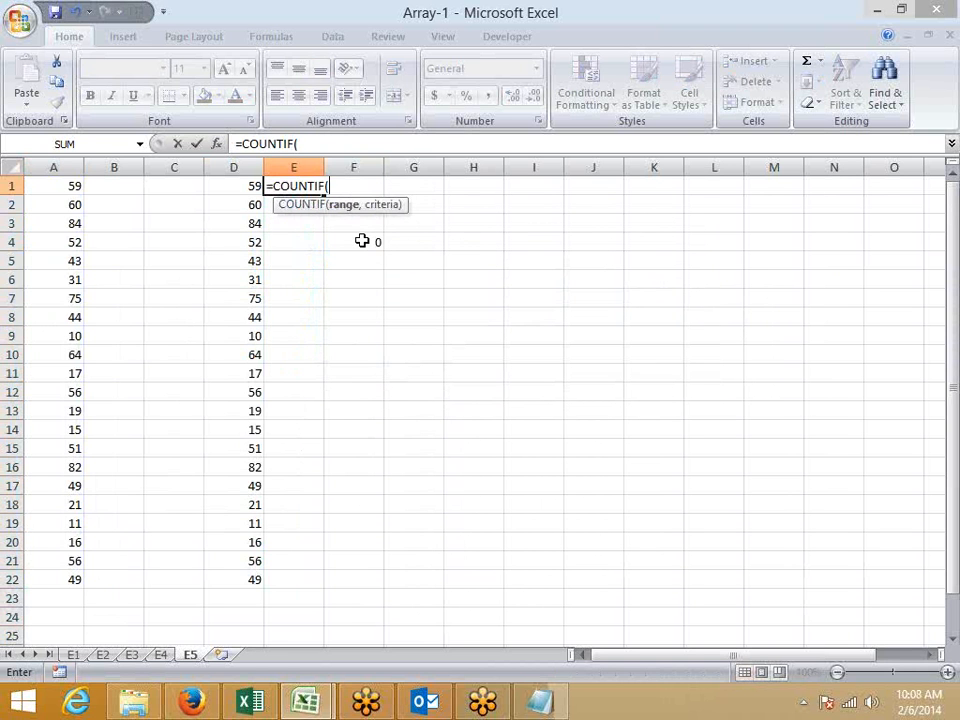
key("Left")
key("Left")
key("Left")
key("ctrl+space")
type(",")
key("Left")
key("Return")
Step: Fill the COUNTIF formula from E1 down through E22
key("Left")
key("ctrl+Down")
key("Right")
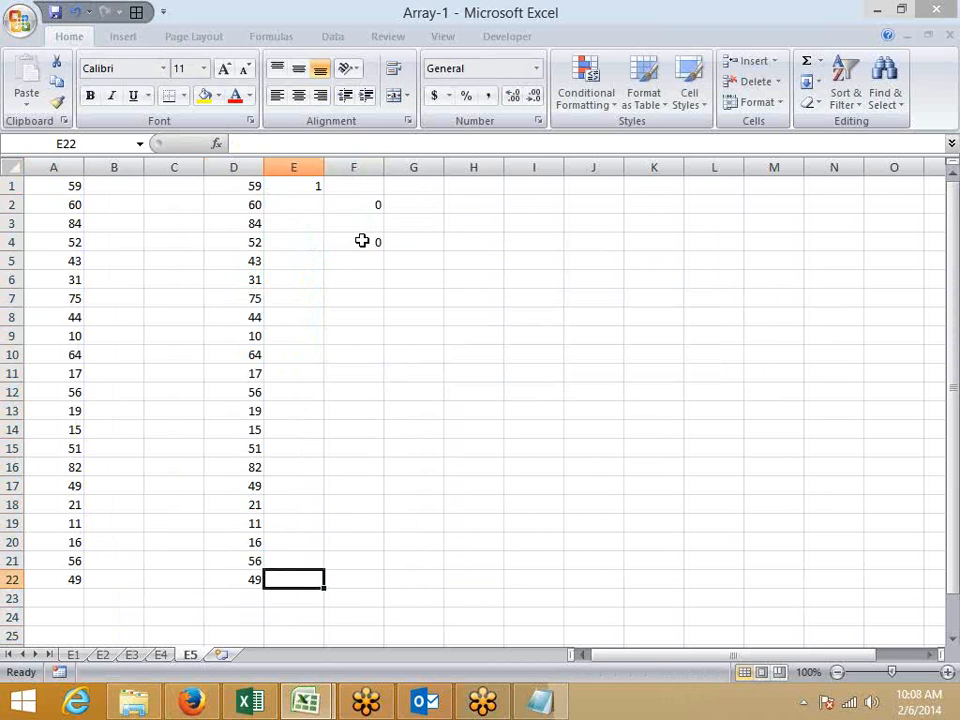
key("ctrl+shift+Up")
key("ctrl+d")
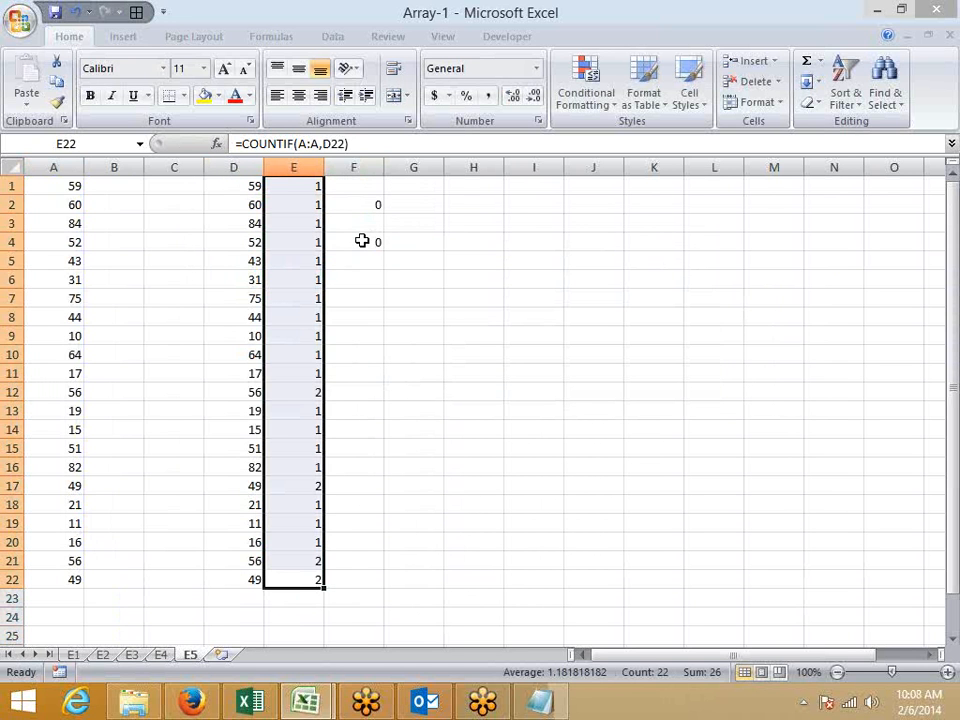
Step: Set cell D1 to 100 to test the mismatch formulas
key("Left")
key("ctrl+Up")
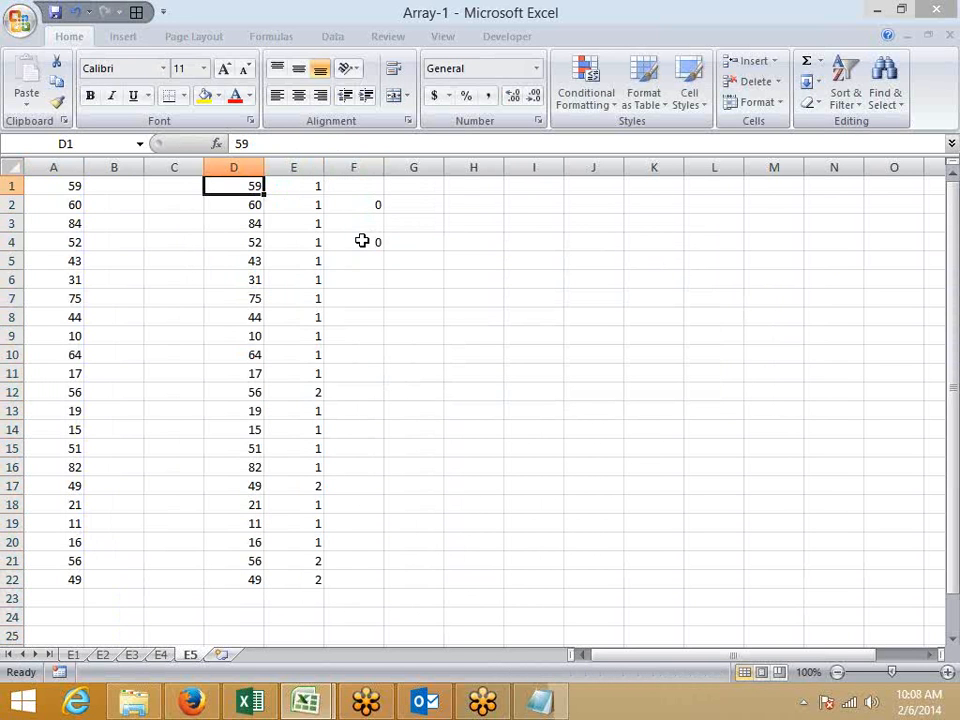
type("100")
key("Return")
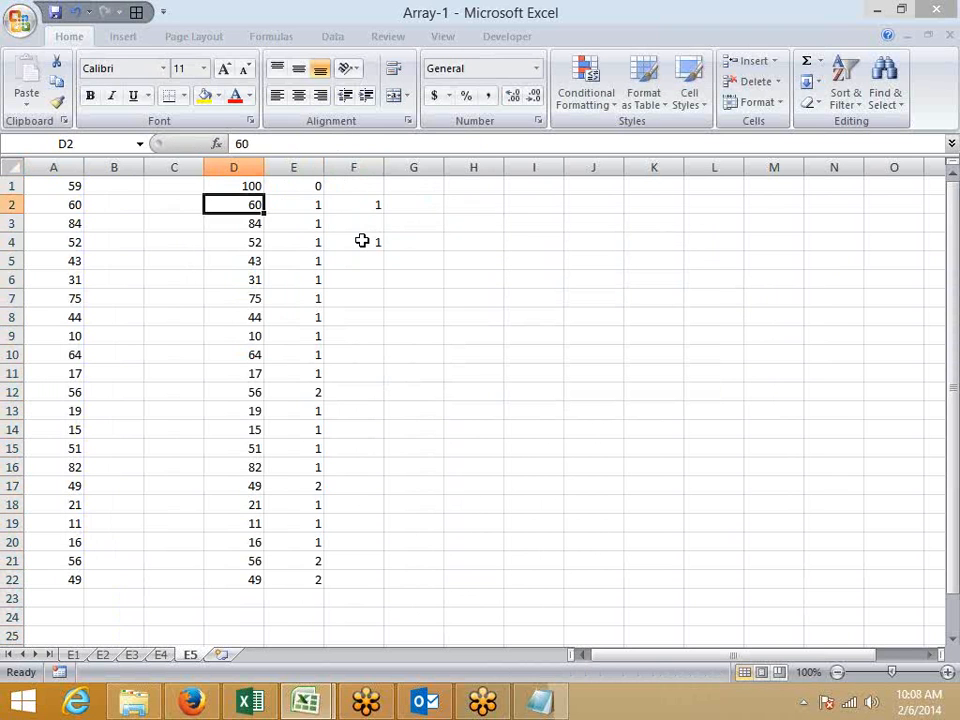
Step: Select F4 to examine its array formula
key("Right")
key("Right")
key("Right")
key("Down")
key("Down")
key("Left")
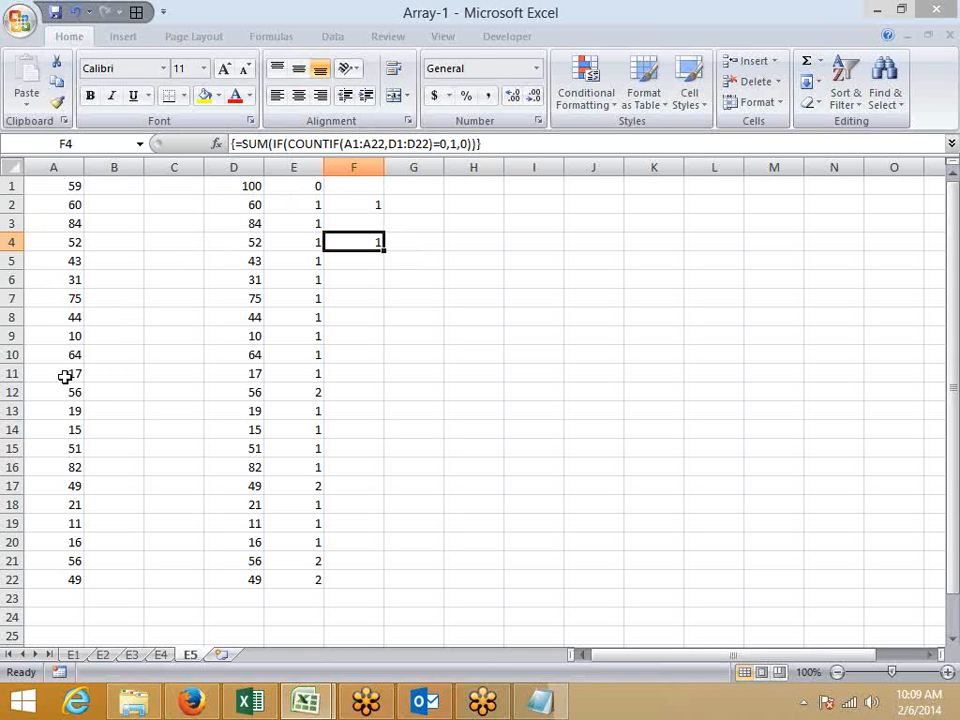
Step: Enter the label Q1 in cell G6
key("Right")
key("Down")
key("Down")
type("Q1")
key("Tab")
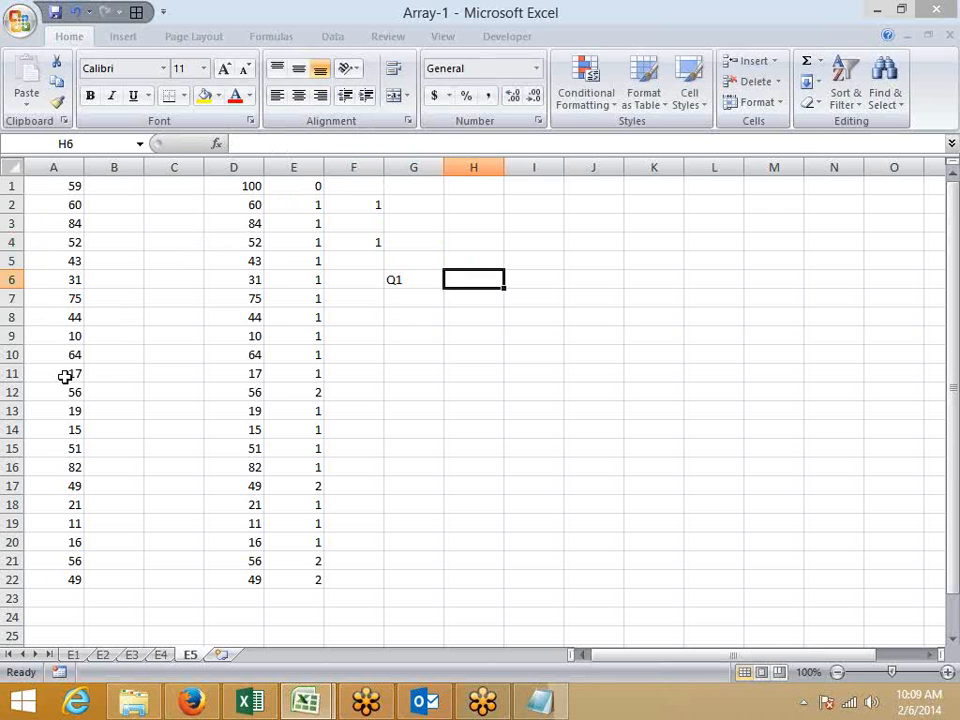
Step: Enter the text "Do again your self" in cell H6 beside the Q1 label
type("Do ")
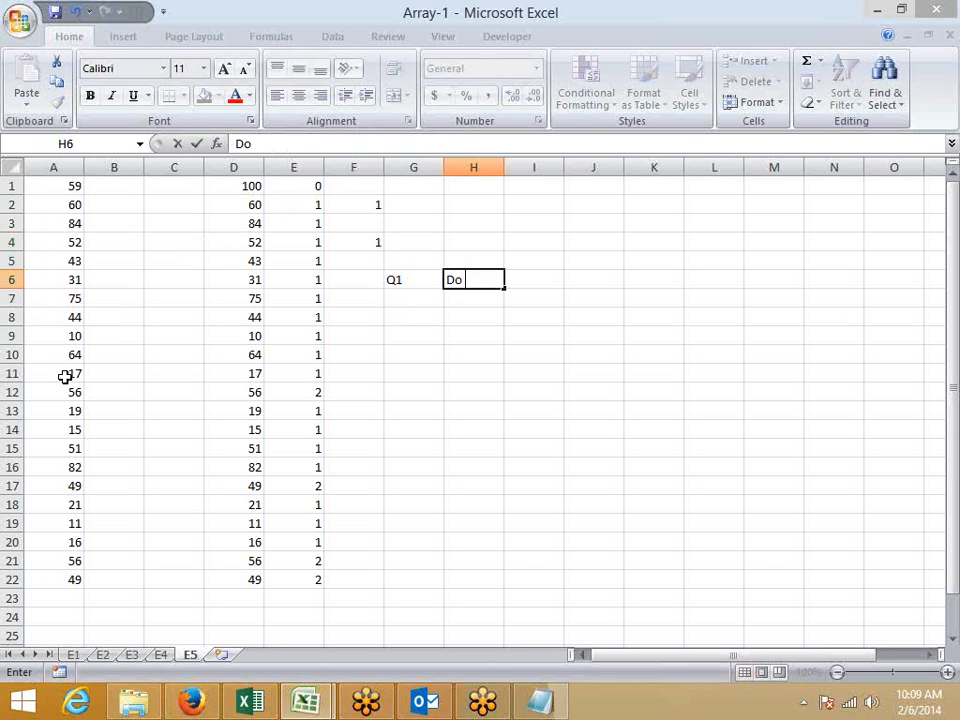
type("again you")
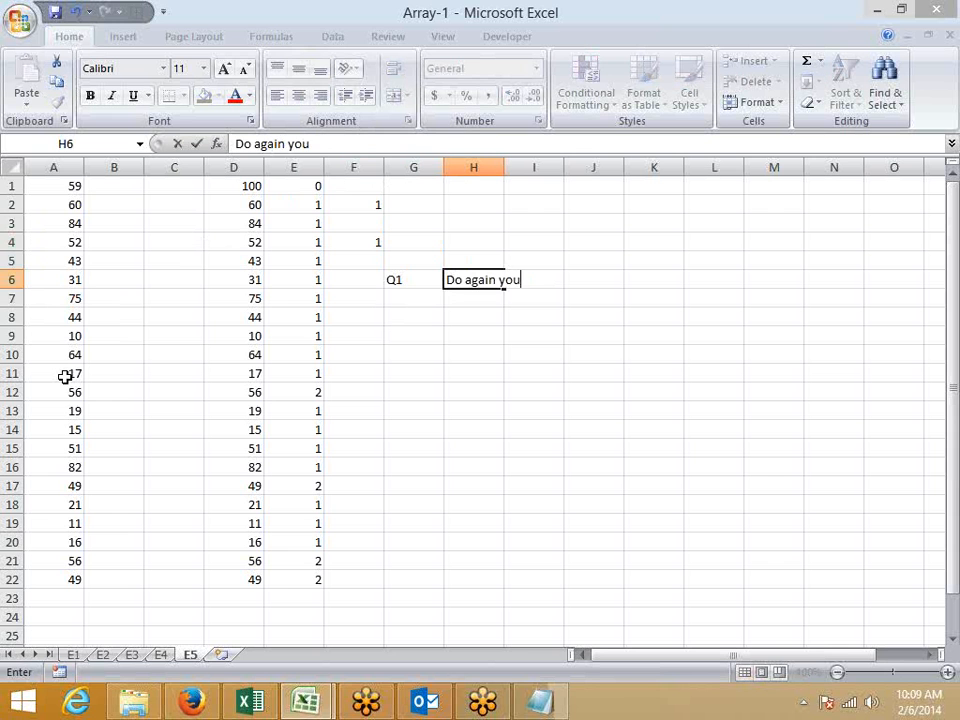
type("r self")
key("Return")
Step: Colour the text of the question in G6:I6 red
left_click_drag(411, 279, 540, 280)
left_click(235, 95)
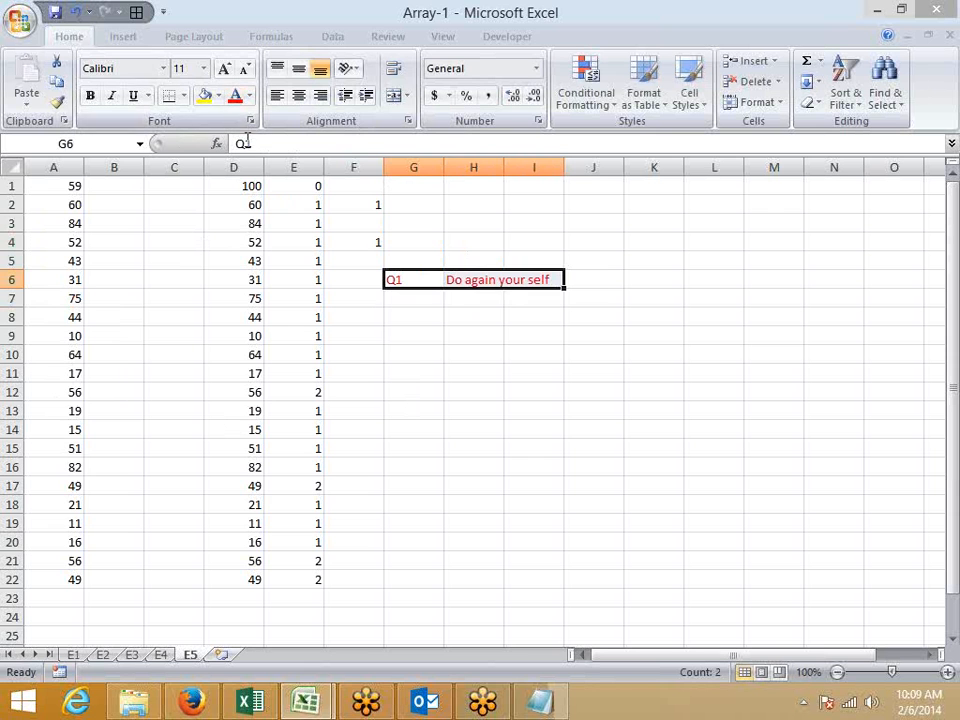
left_click(540, 425)
Step: Add a new worksheet after E5 and rename it E6
left_click(221, 654)
double_click(229, 656)
type("E6")
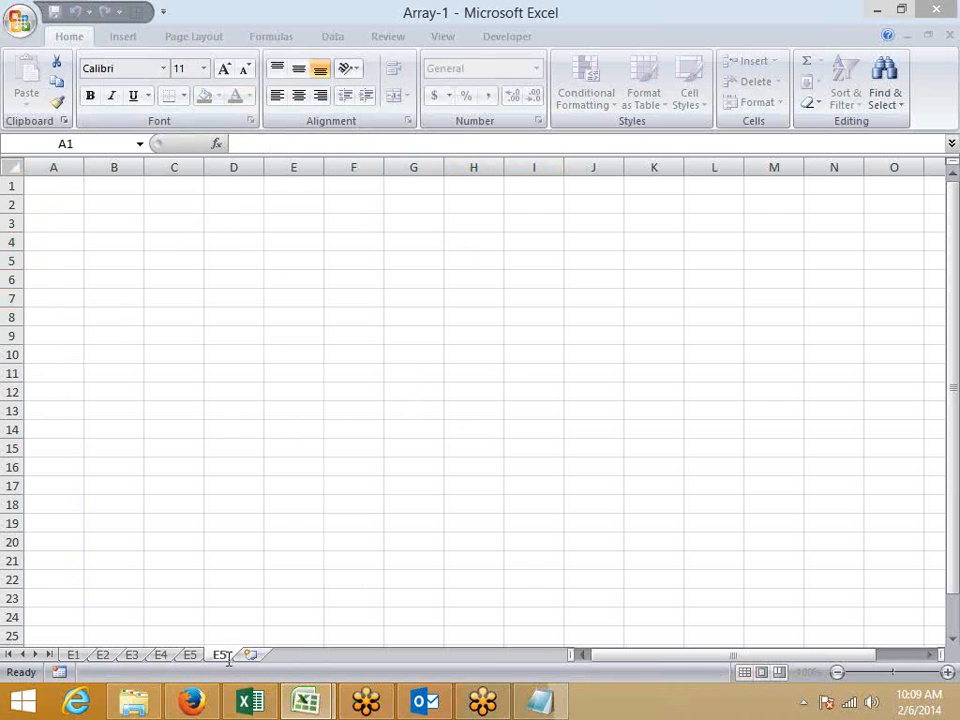
key("BackSpace")
type("6")
left_click(45, 318)
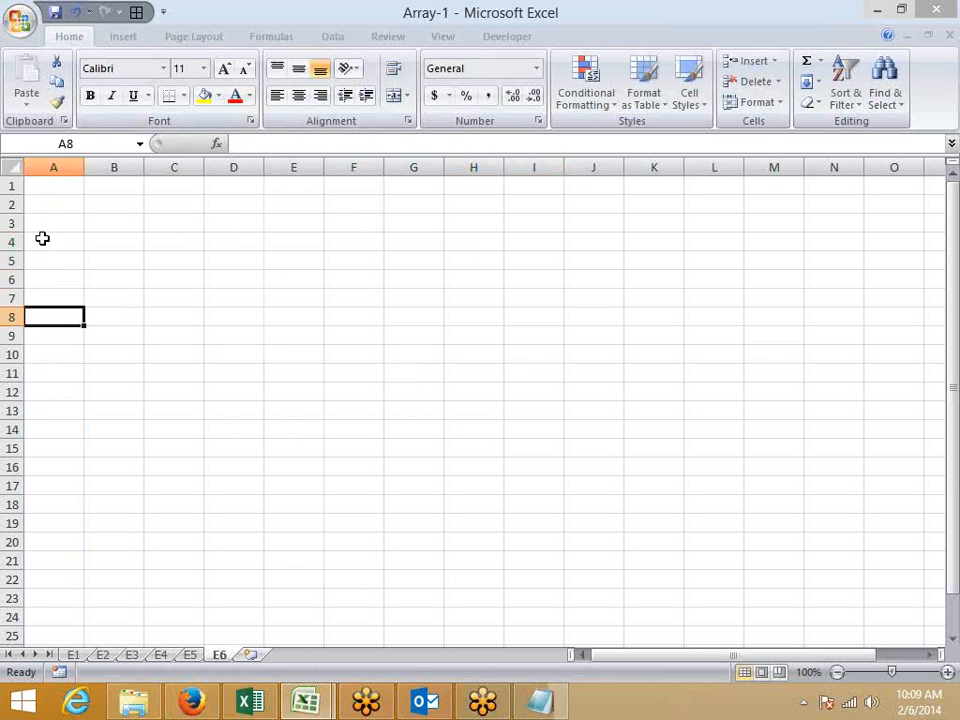
Step: Enter the formula =RANDBETWEEN(10,90) in cell A1 of sheet E6
left_click(54, 183)
type("=ra")
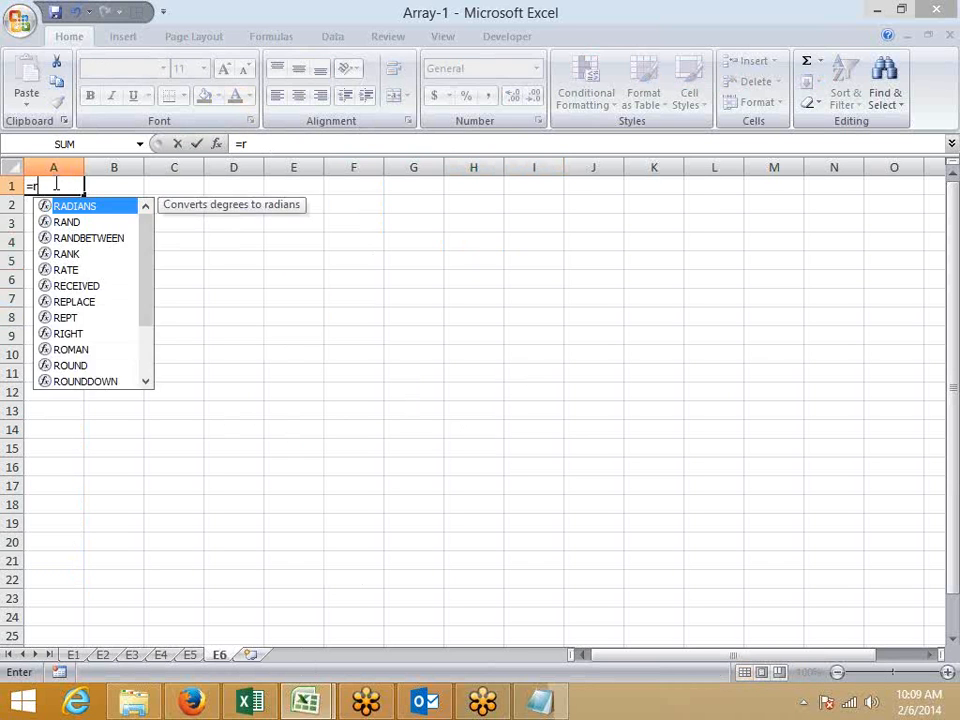
key("Down")
key("Down")
key("Tab")
type("10,90")
key("Return")
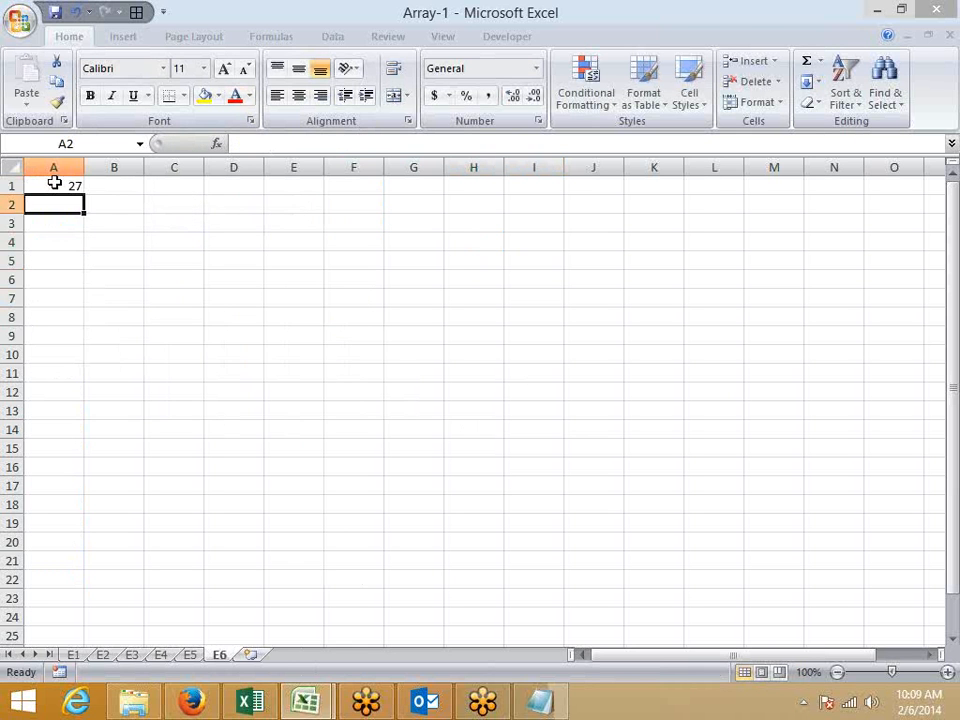
Step: Fill the RANDBETWEEN formula from A1 down through A21
left_click(54, 183)
key("shift+Down")
key("shift+Down")
key("shift+Down")
key("shift+Down")
key("shift+Down")
key("shift+Down")
key("shift+Down")
key("shift+Down")
key("shift+Down")
key("shift+Down")
key("shift+Down")
key("shift+Down")
key("shift+Down")
key("shift+Down")
key("shift+Down")
key("shift+Down")
key("shift+Down")
key("shift+Down")
key("shift+Down")
key("shift+Down")
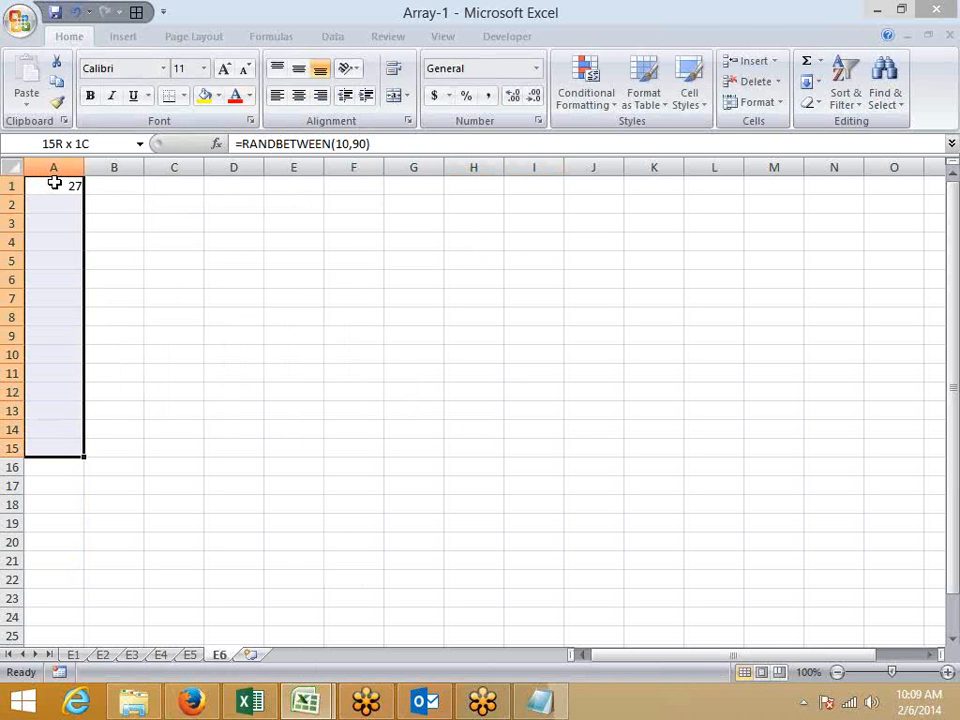
key("ctrl+d")
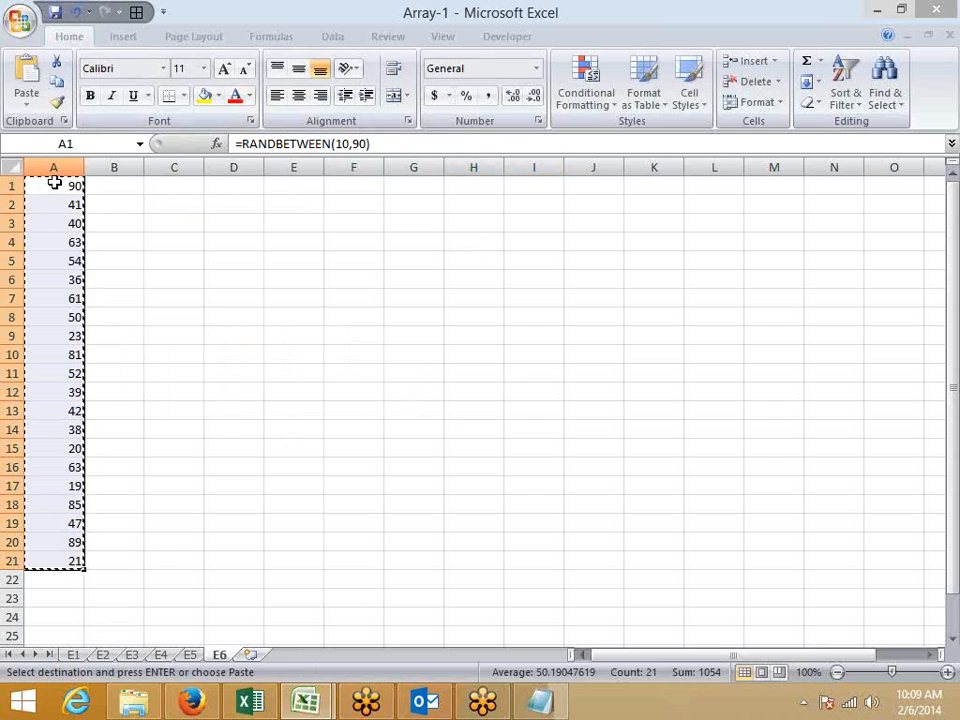
Step: Move the random numbers from A1:A21 to B1:B21
key("ctrl+x")
key("Right")
key("ctrl+v")
Step: Replace the RANDBETWEEN formulas in B1:B21 with their fixed values
key("ctrl+c")
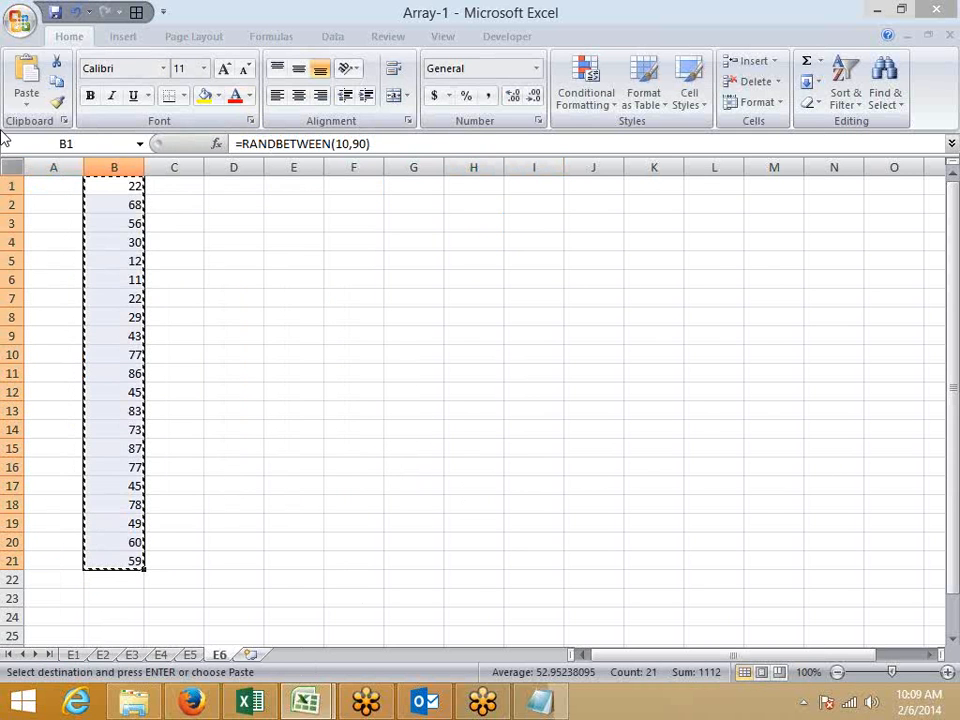
left_click(27, 96)
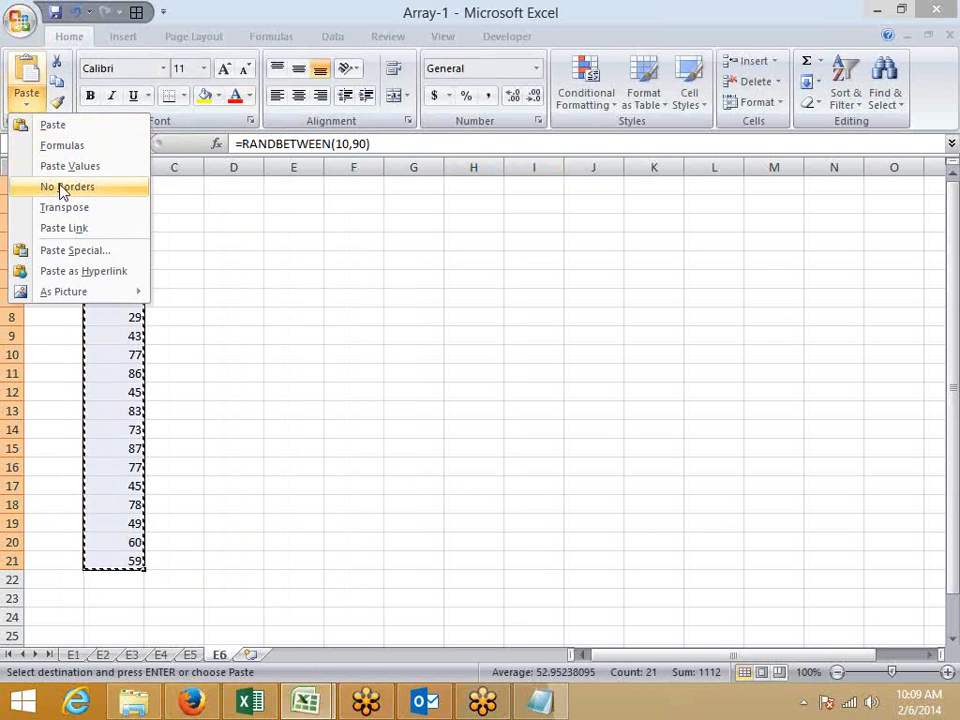
left_click(60, 165)
key("Escape")
left_click(53, 187)
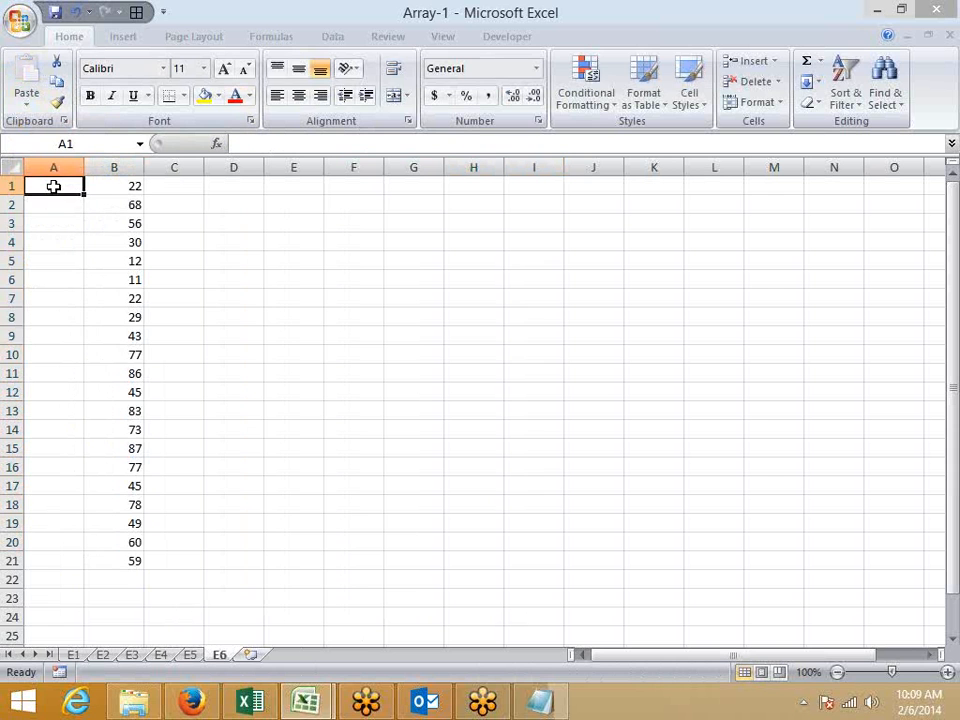
type("Sujeet")
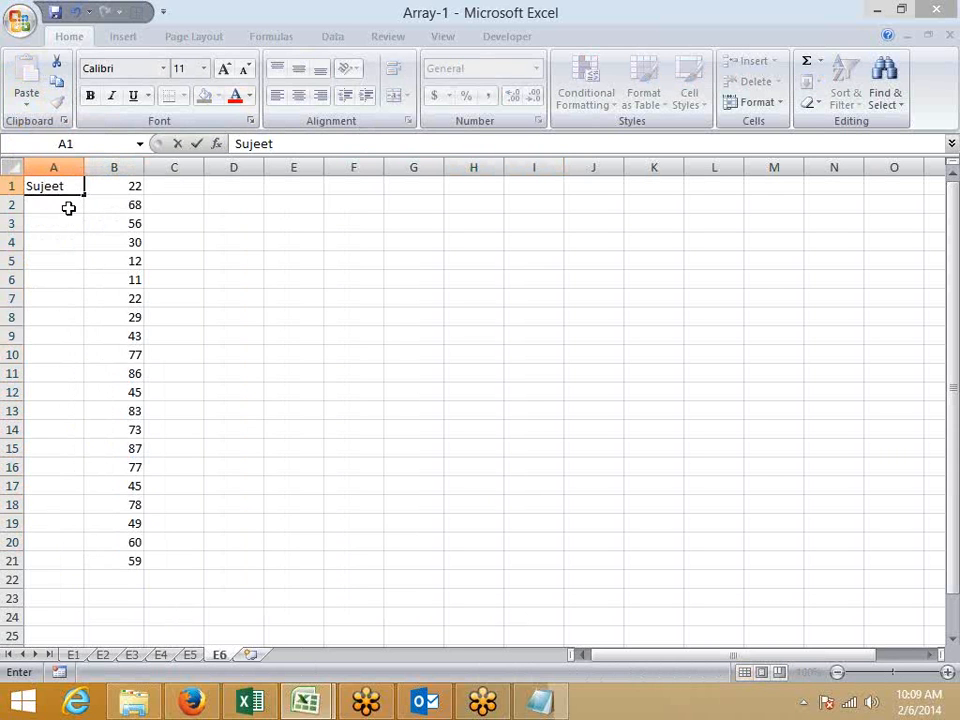
key("Return")
Step: Replace the entry in A1 with the first name of the custom list and autofill the names down through A21
left_click(50, 186)
double_click(45, 186)
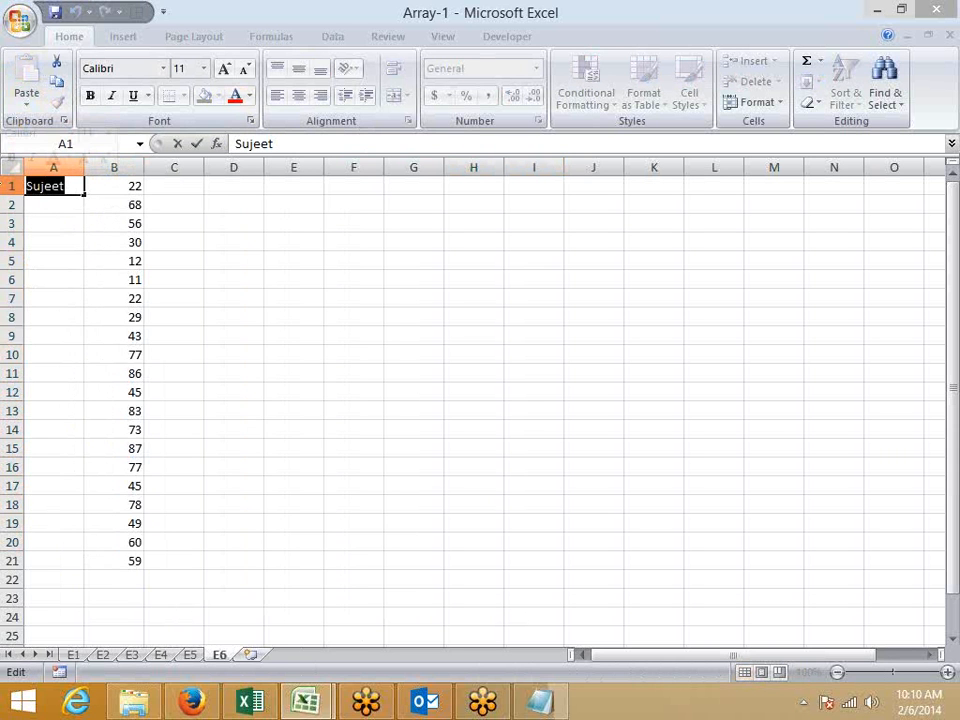
type("Puneet")
key("Return")
left_click(75, 186)
double_click(88, 194)
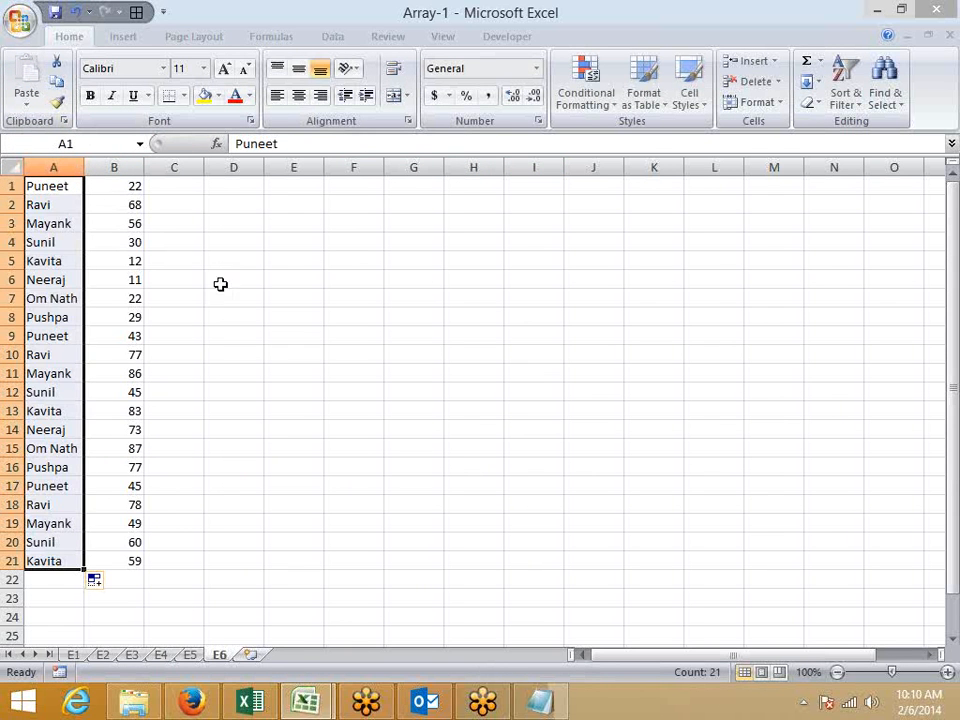
Step: Copy the name in A10 to cell D3 as the lookup name
left_click(72, 350)
key("ctrl+c")
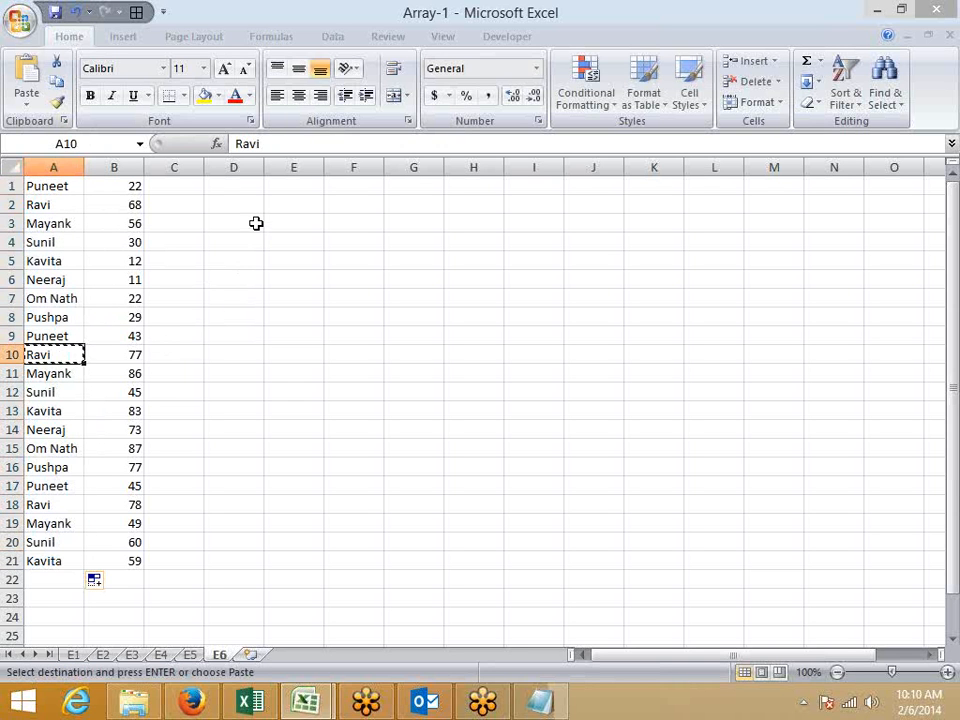
left_click(254, 223)
key("ctrl+v")
key("Escape")
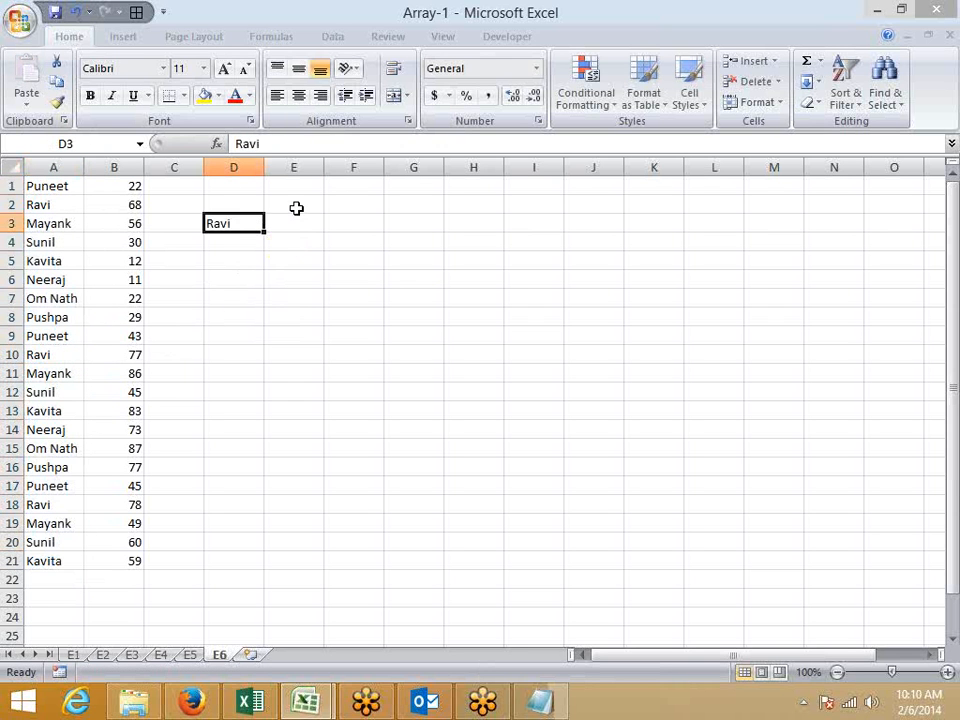
Step: Enter the heading Max in cell E2
left_click(296, 206)
type("Max")
key("Return")
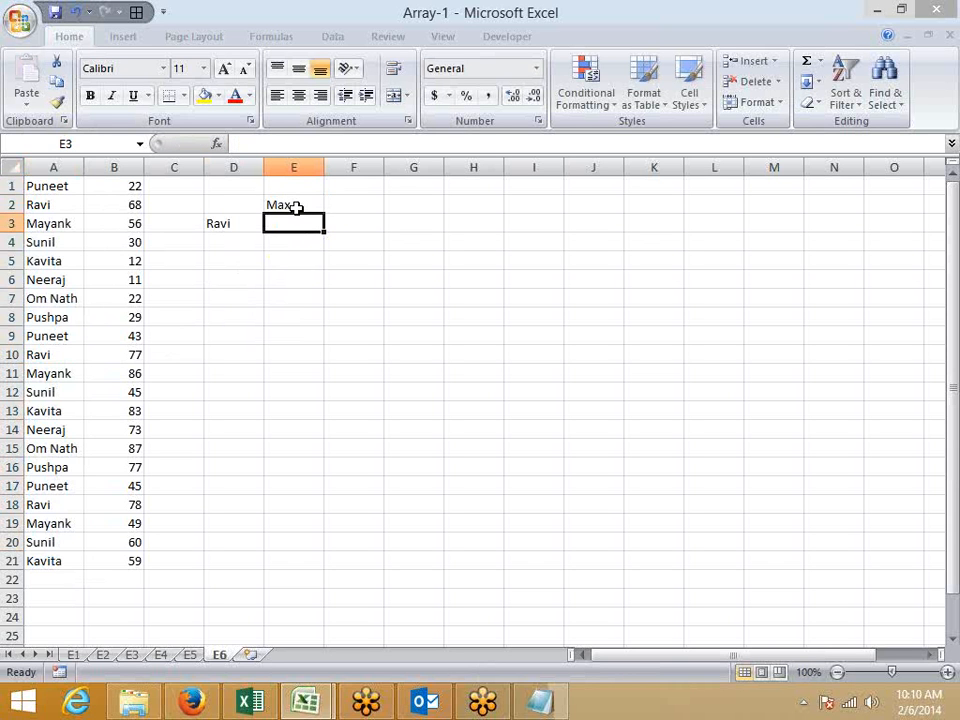
Step: Check the available MAX functions in the blank Book2 workbook, cancelling the entry, and return to Array-1
left_click(272, 707)
left_click(270, 410)
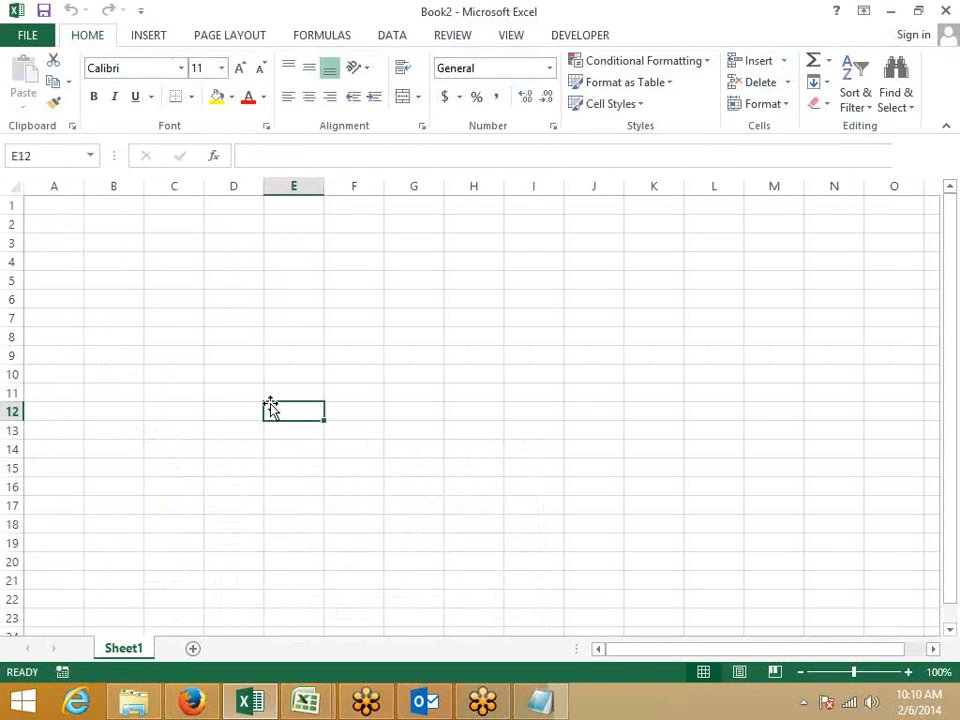
type("=max")
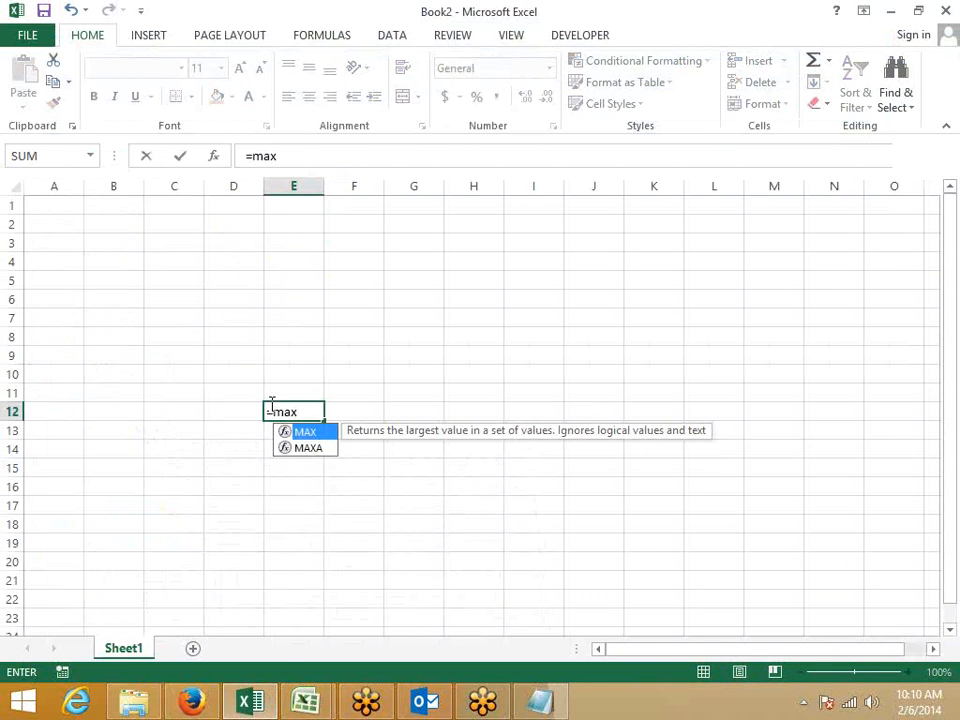
key("Escape")
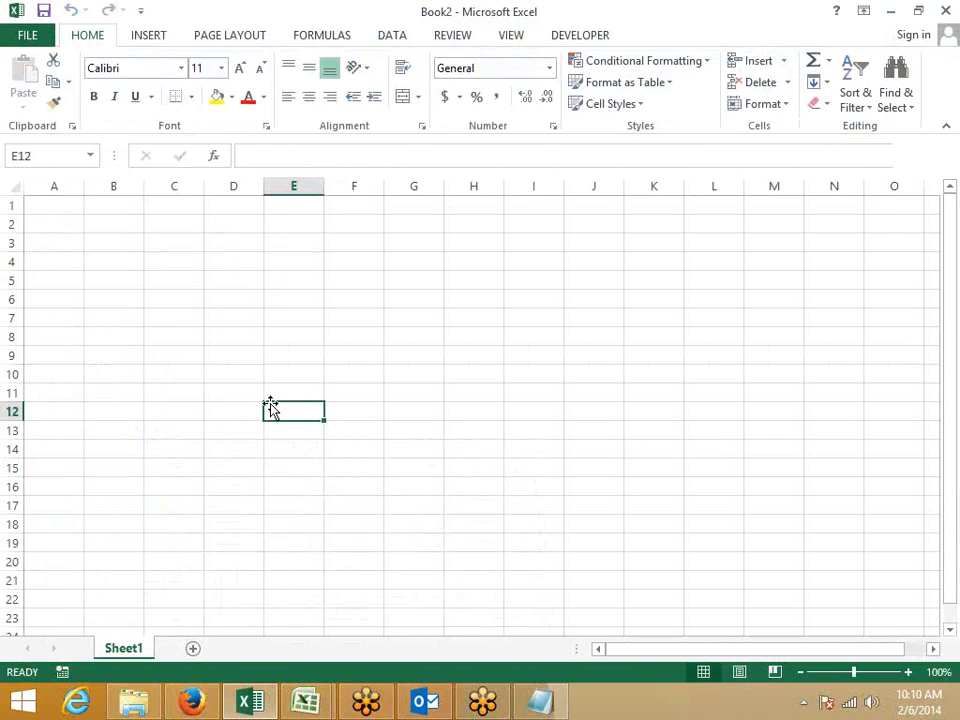
key("alt+Tab")
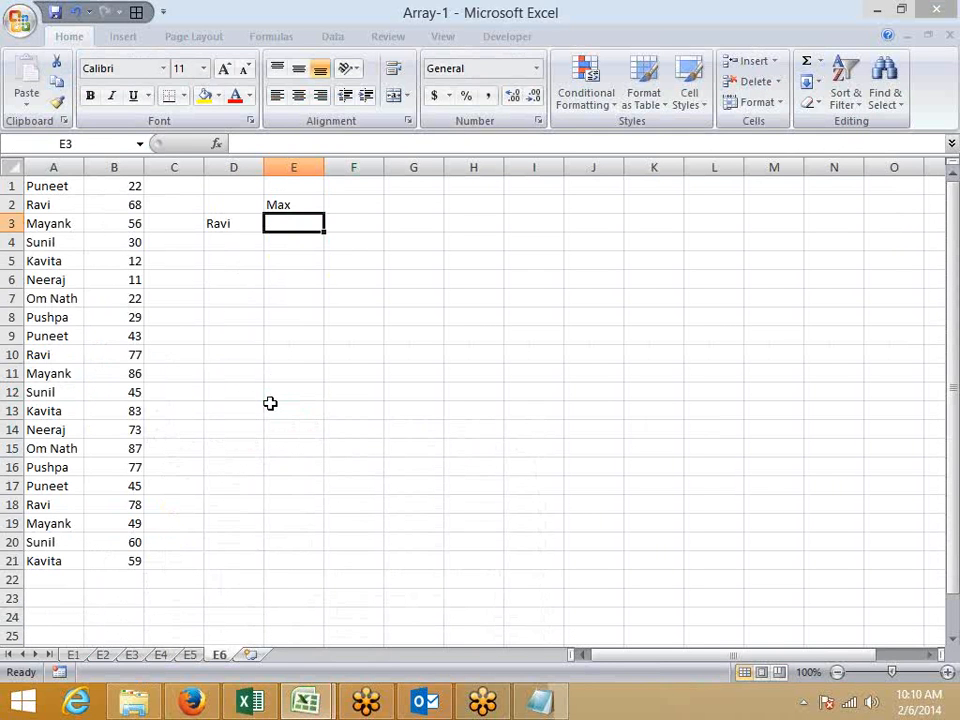
Step: Start a MAX formula in E3 with a nested IF whose logical test is A1:A21=D3
type("=max")
key("Tab")
type("i")
key("Tab")
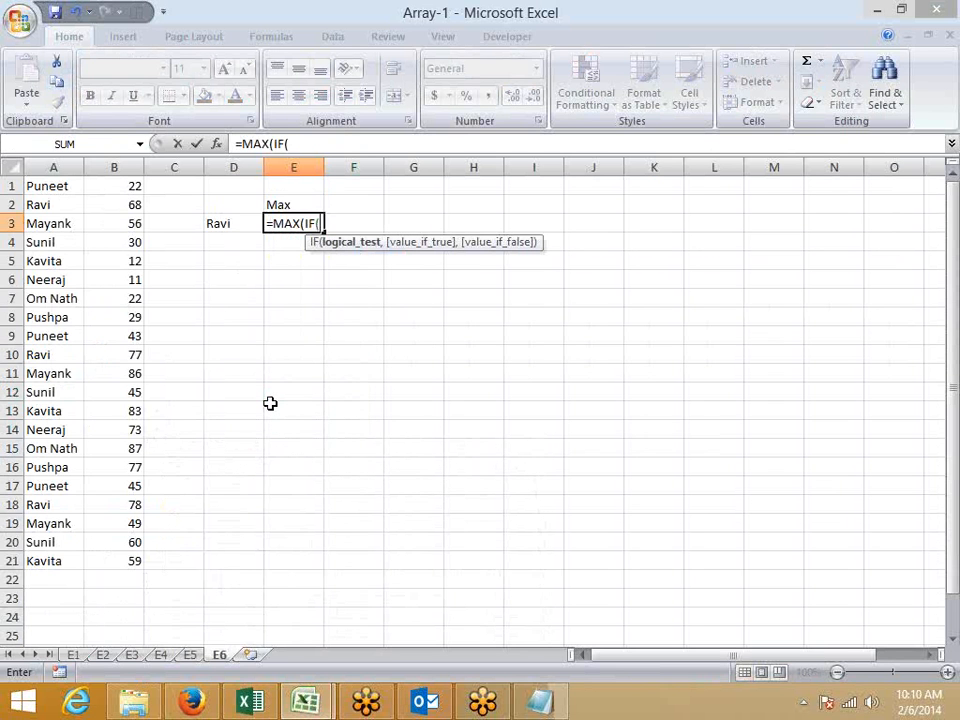
key("Left")
key("Left")
key("Left")
key("Left")
key("Up")
key("Up")
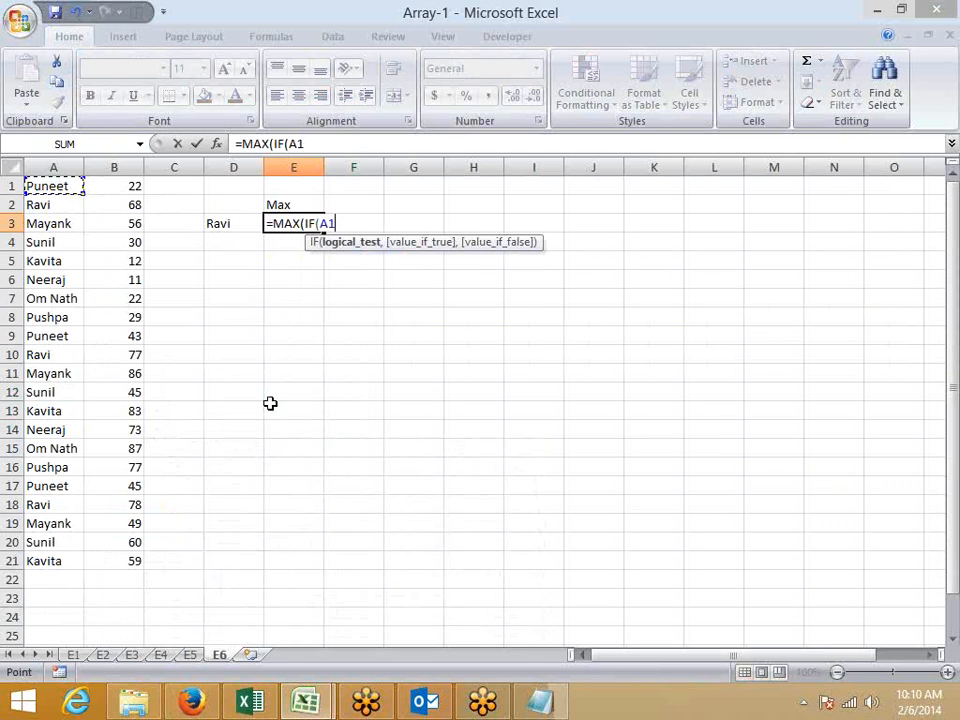
key("ctrl+shift+Down")
type("=")
key("Left")
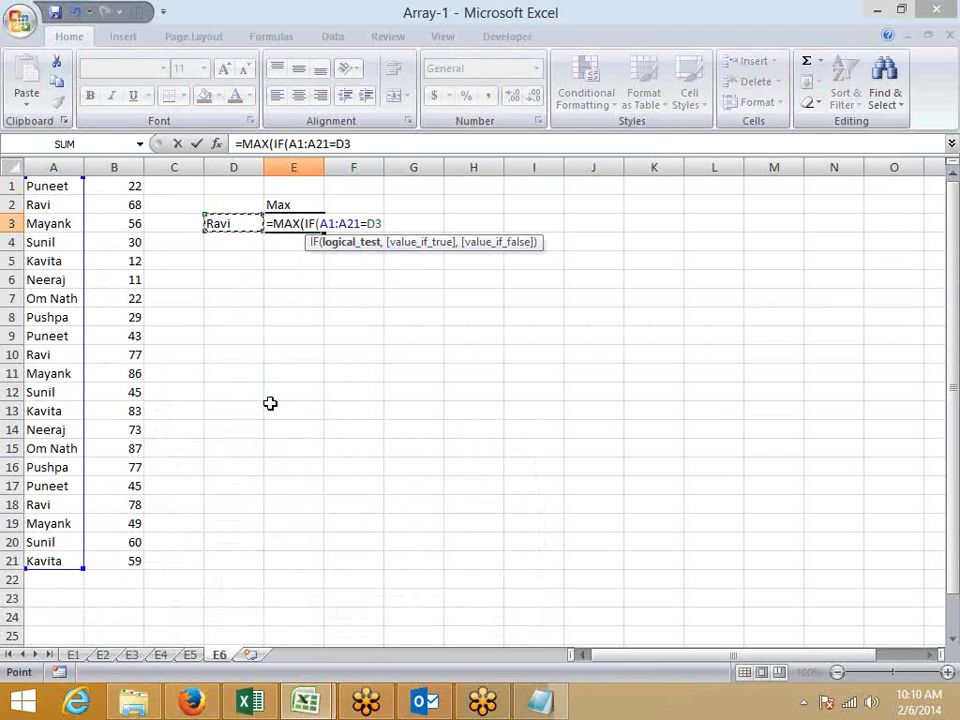
Step: Complete the E3 formula with B1:B21 as the value if true and enter it as an array formula
type(",")
key("Left")
key("Left")
key("Left")
key("Up")
key("Up")
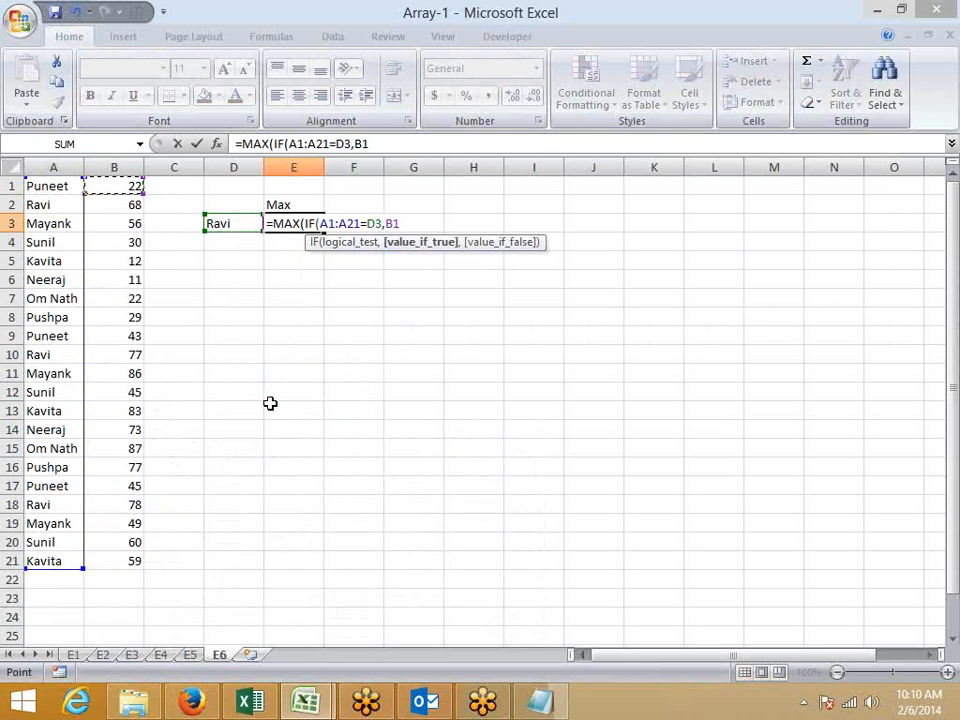
key("ctrl+shift+Down")
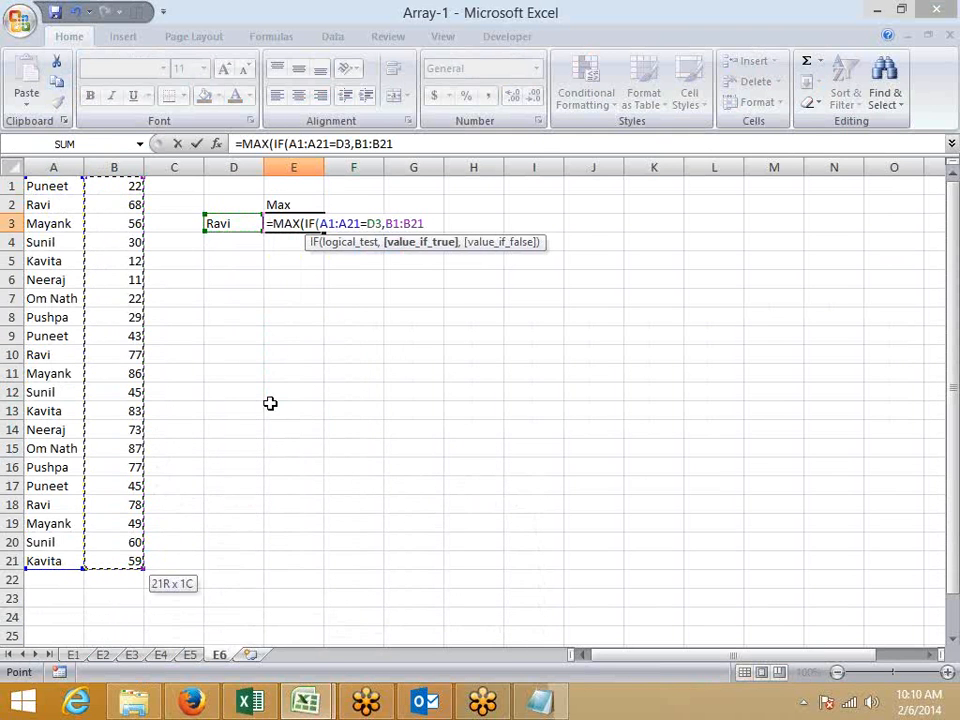
key("Return")
key("Return")
key("Up")
key("F2")
key("ctrl+shift+Return")
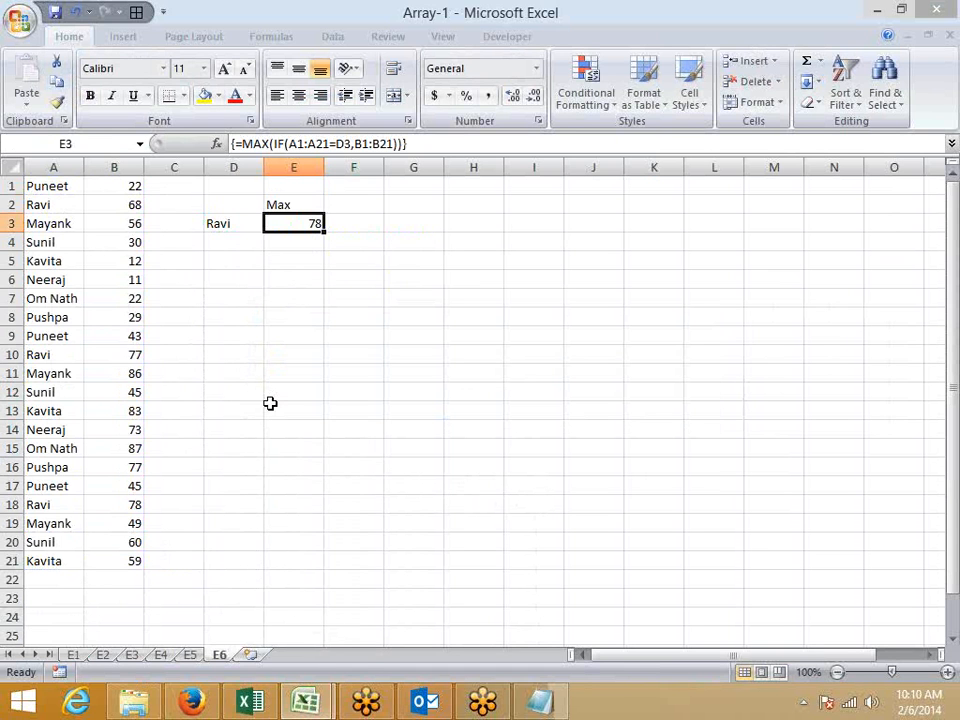
Step: Enter the question label Q1 in cell F4
key("Right")
key("Down")
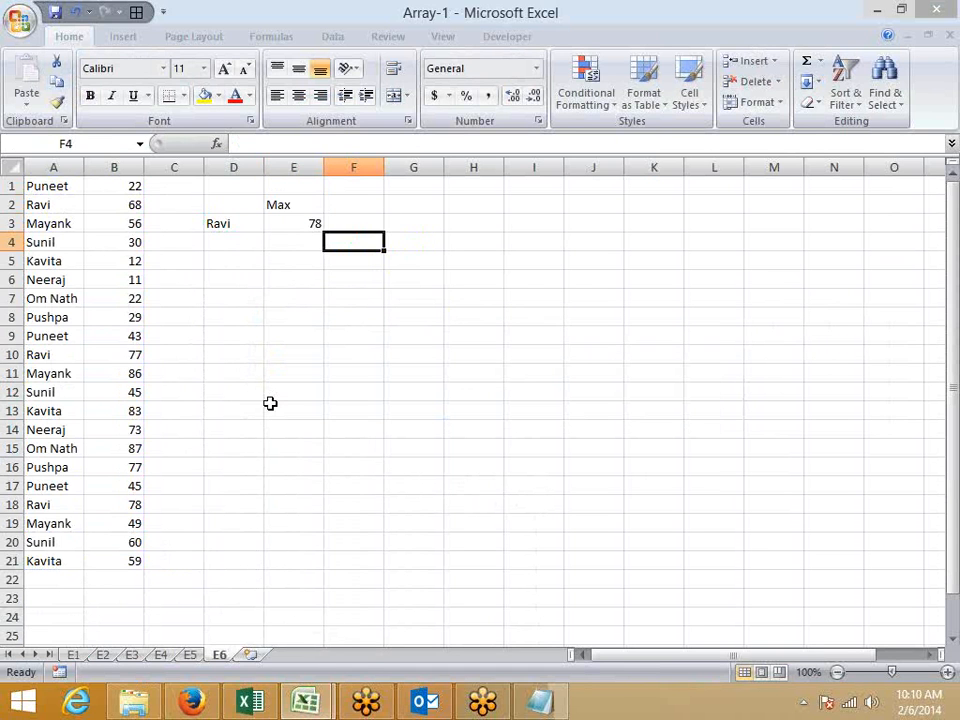
type("Q1")
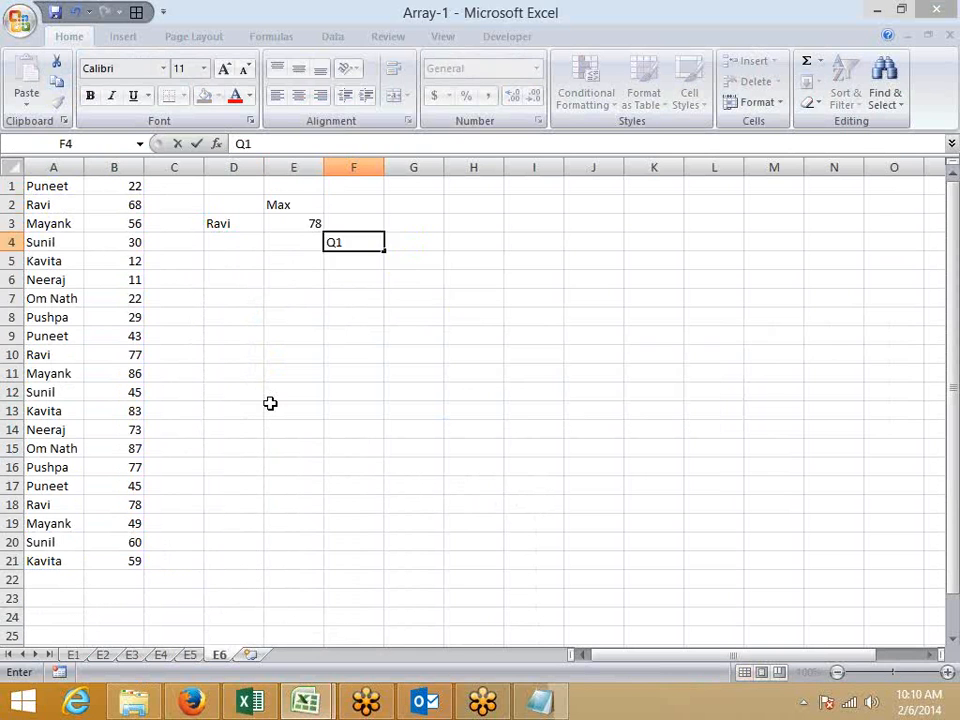
key("Return")
Step: Enter a practice question in G5 consisting of a listed person's first name followed by "Min = ?"
key("Right")
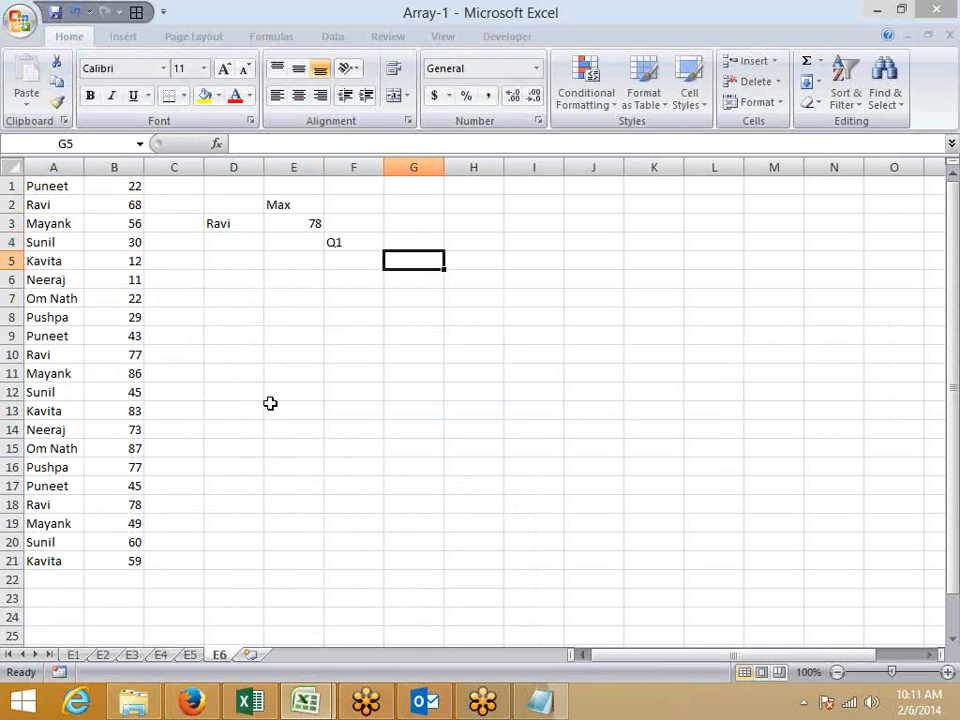
type("Su")
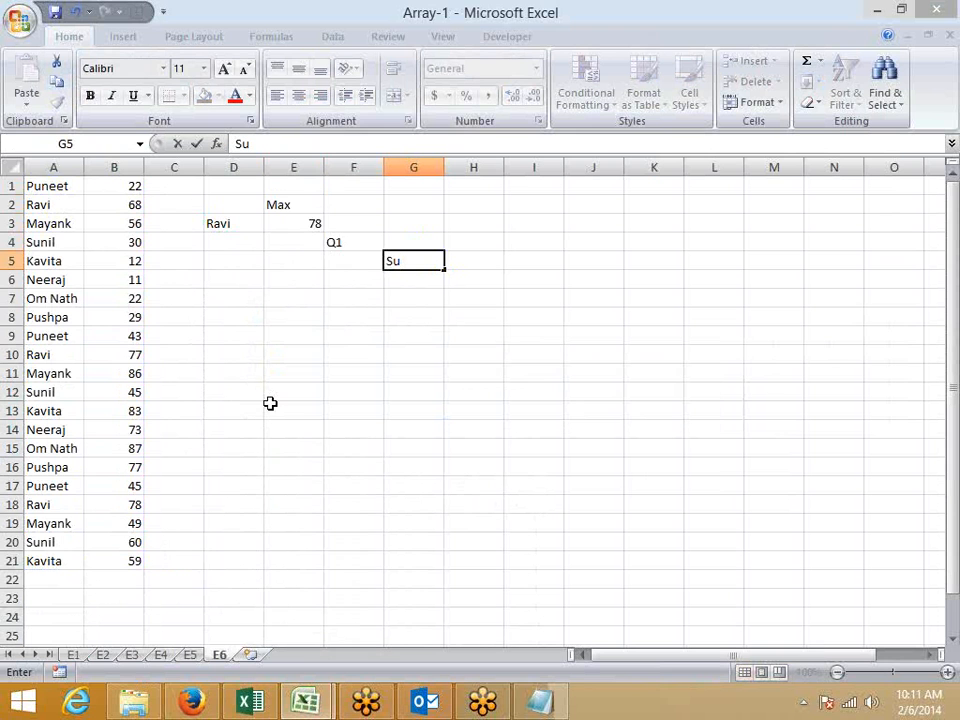
type("nil")
type(" Mis")
key("BackSpace")
type("n =")
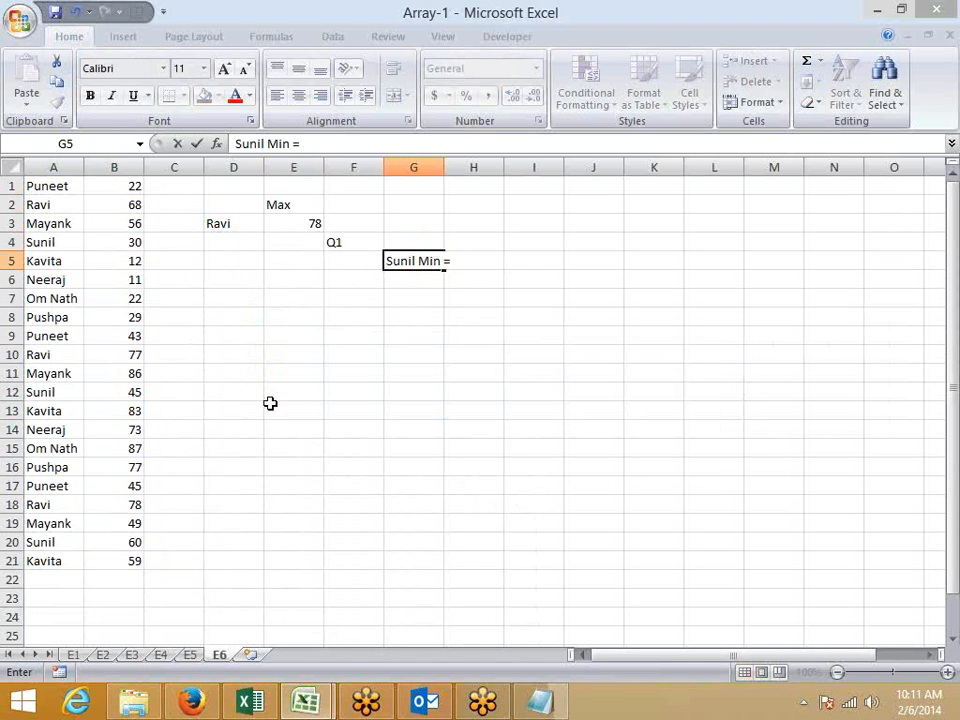
type(" ?")
key("Return")
Step: Fill answer cell H6 with yellow and format the question text in F4:G5 as bold red
key("Right")
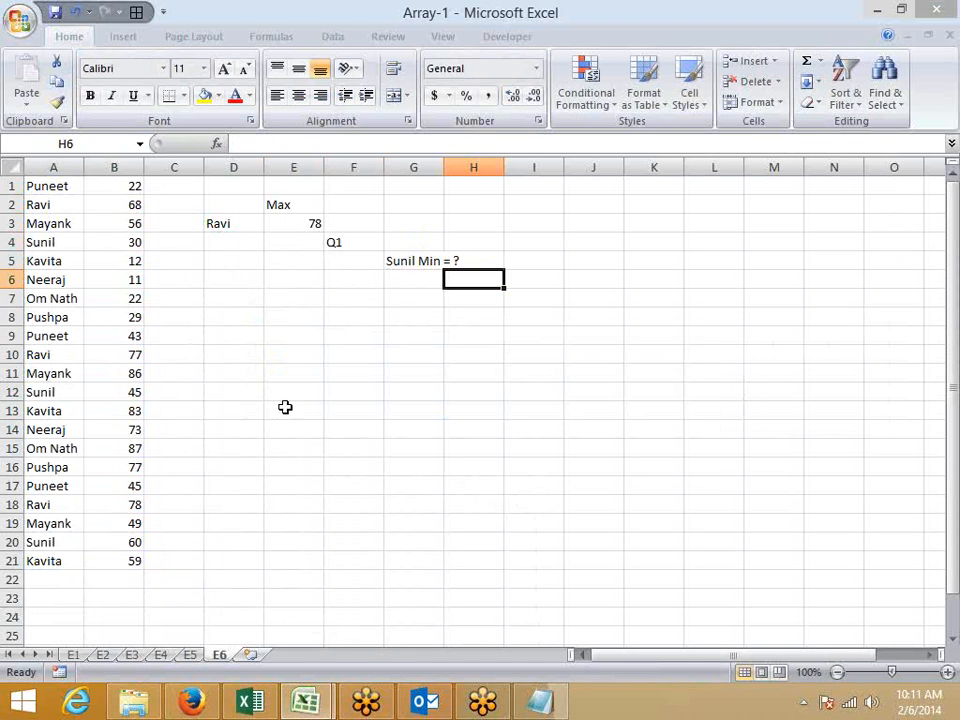
left_click(205, 95)
left_click_drag(334, 240, 395, 263)
key("ctrl+b")
left_click(236, 95)
left_click(363, 316)
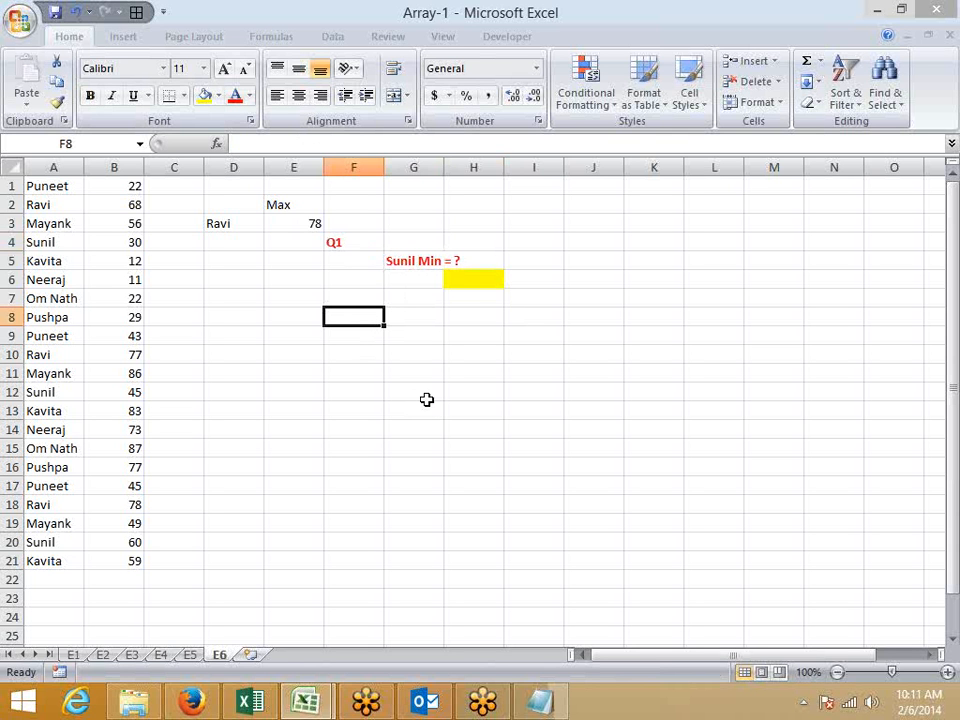
Step: Add a new worksheet after E6 and name it E7
left_click(246, 654)
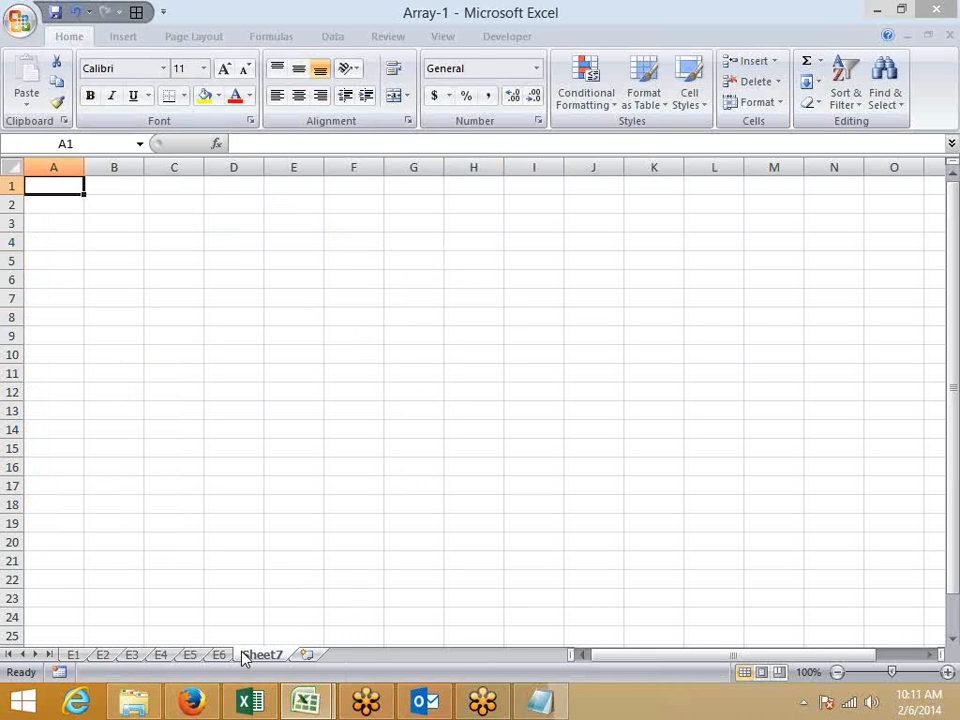
double_click(246, 655)
type("e7")
key("Return")
key("BackSpace")
key("BackSpace")
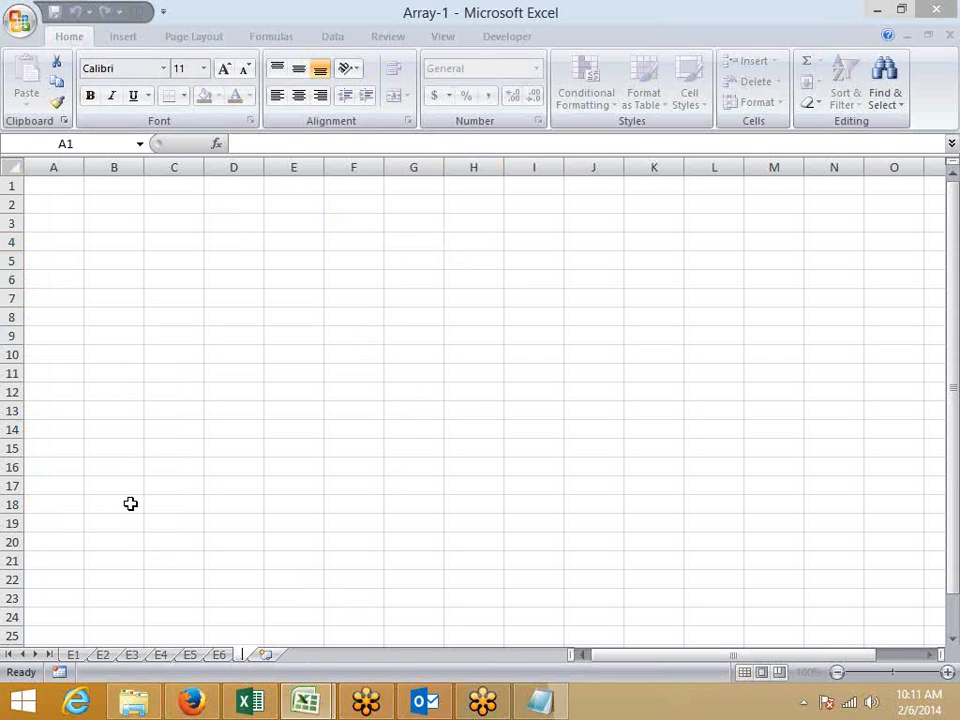
type("E7")
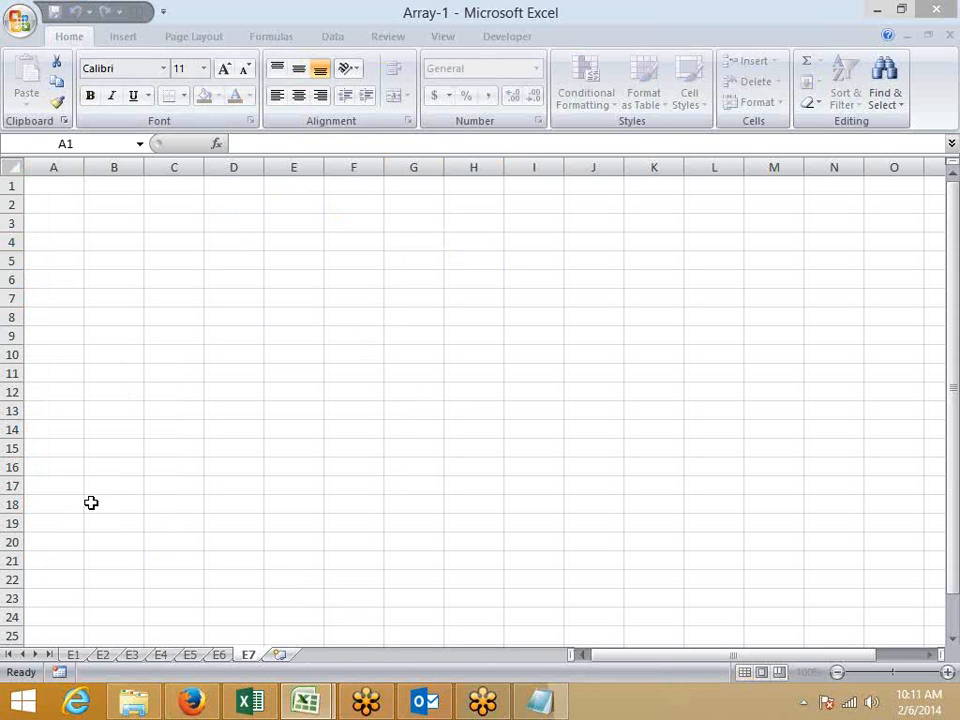
left_click(92, 503)
Step: Copy columns A:B from sheet E6 and paste them into sheet E7 starting at A1
left_click(189, 654)
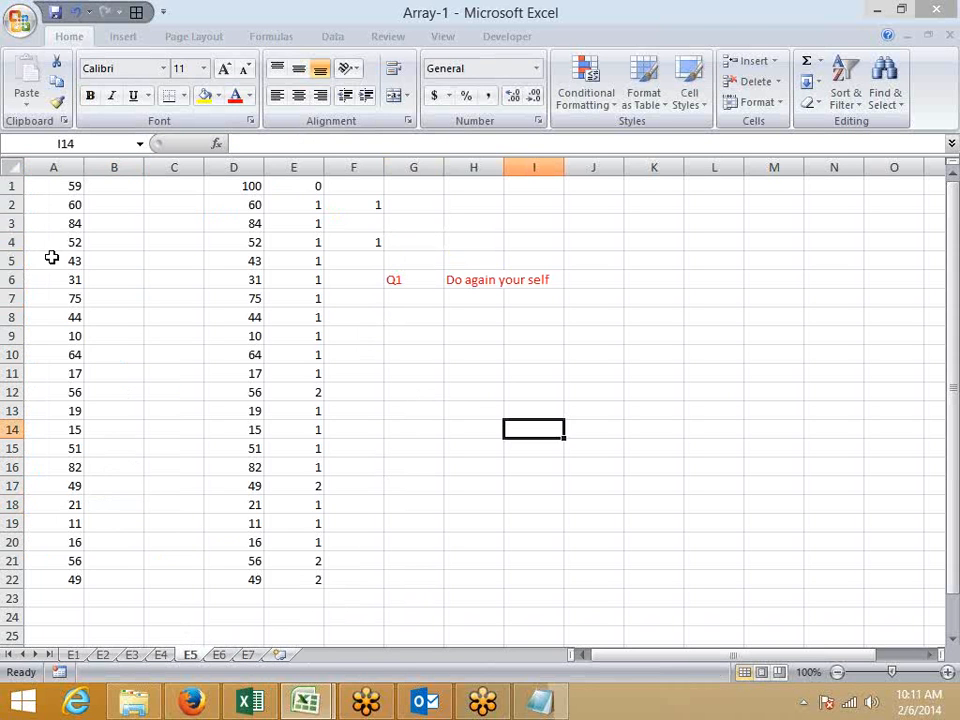
left_click(44, 203)
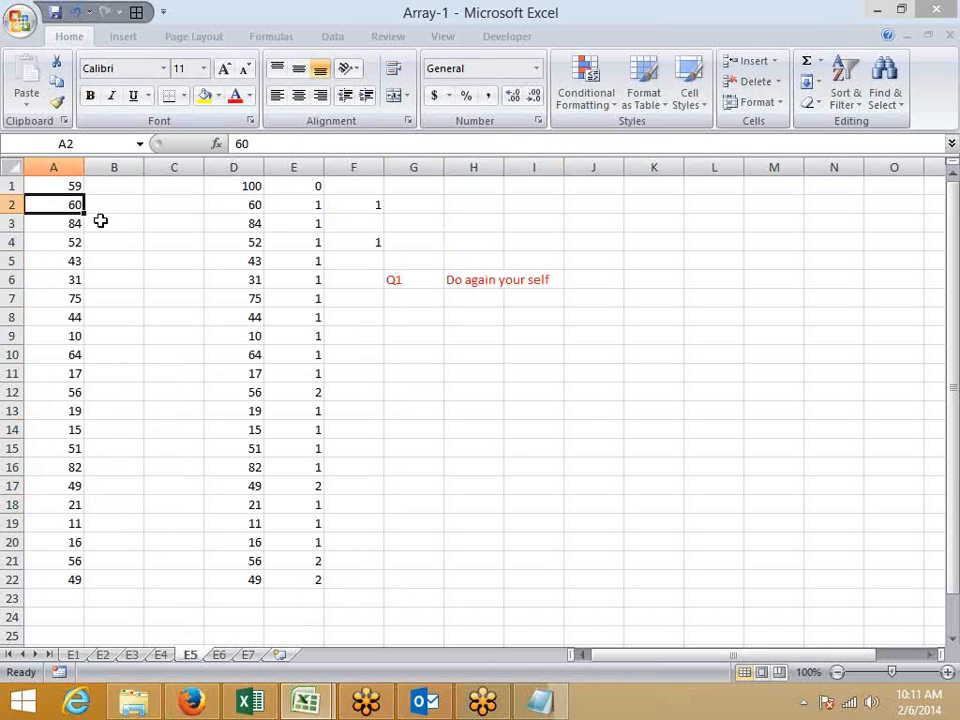
left_click(247, 654)
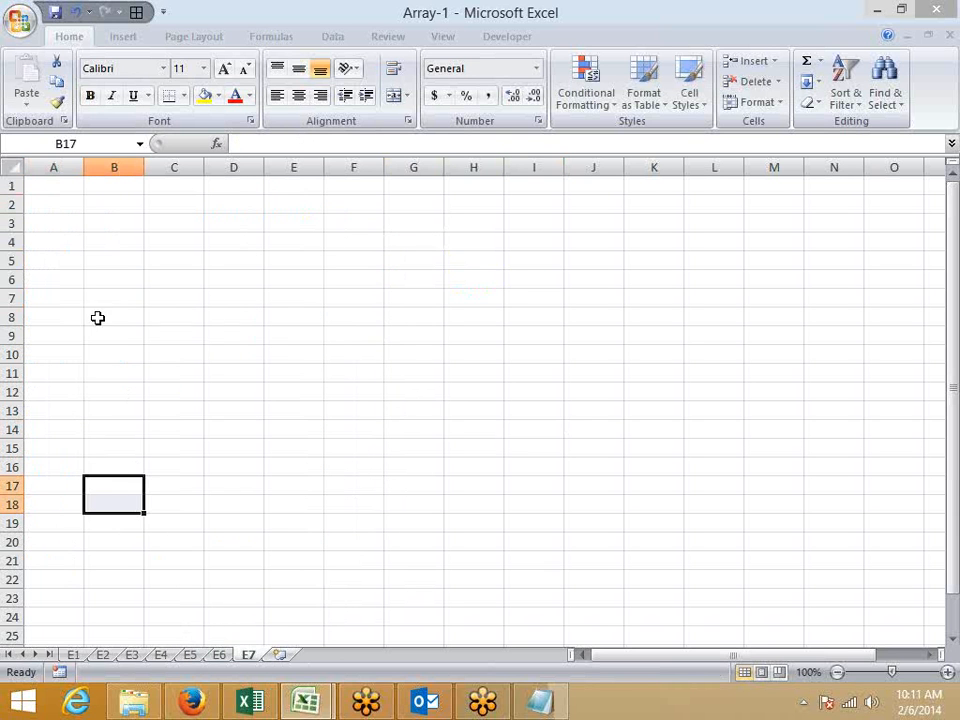
left_click(218, 654)
left_click_drag(77, 167, 112, 167)
key("ctrl+c")
left_click(248, 654)
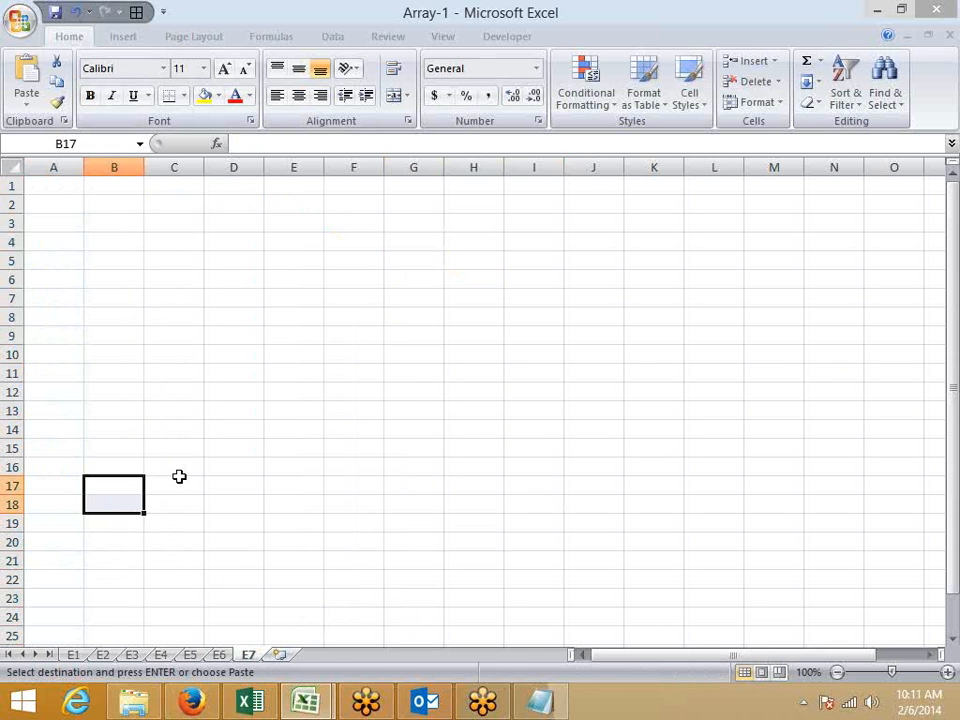
left_click(73, 184)
key("ctrl+v")
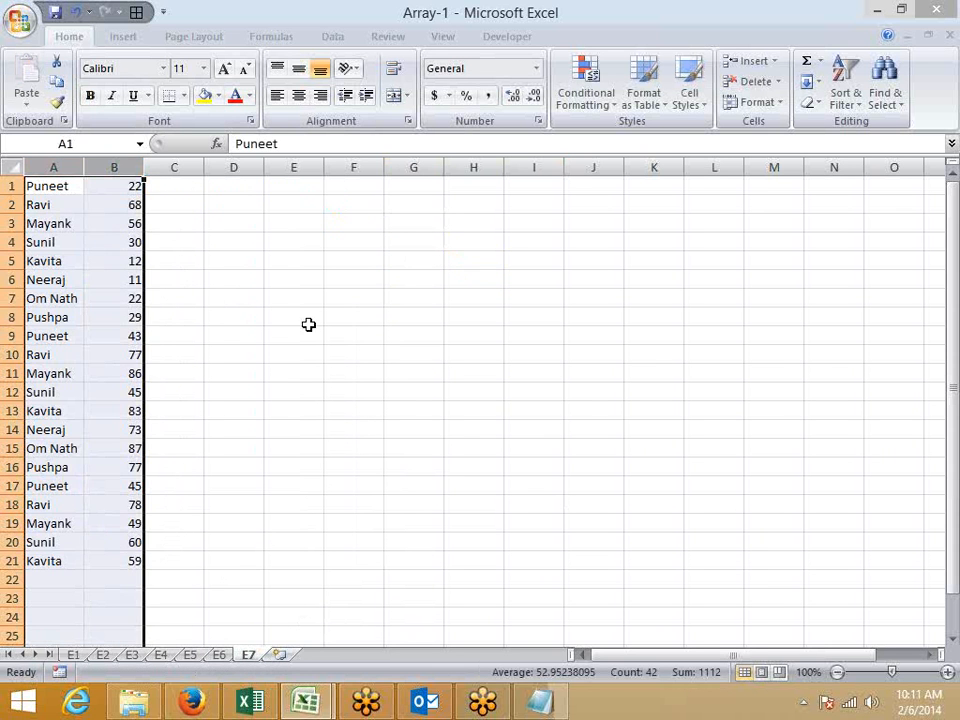
left_click(309, 320)
left_click(300, 225)
left_click_drag(126, 557, 133, 190)
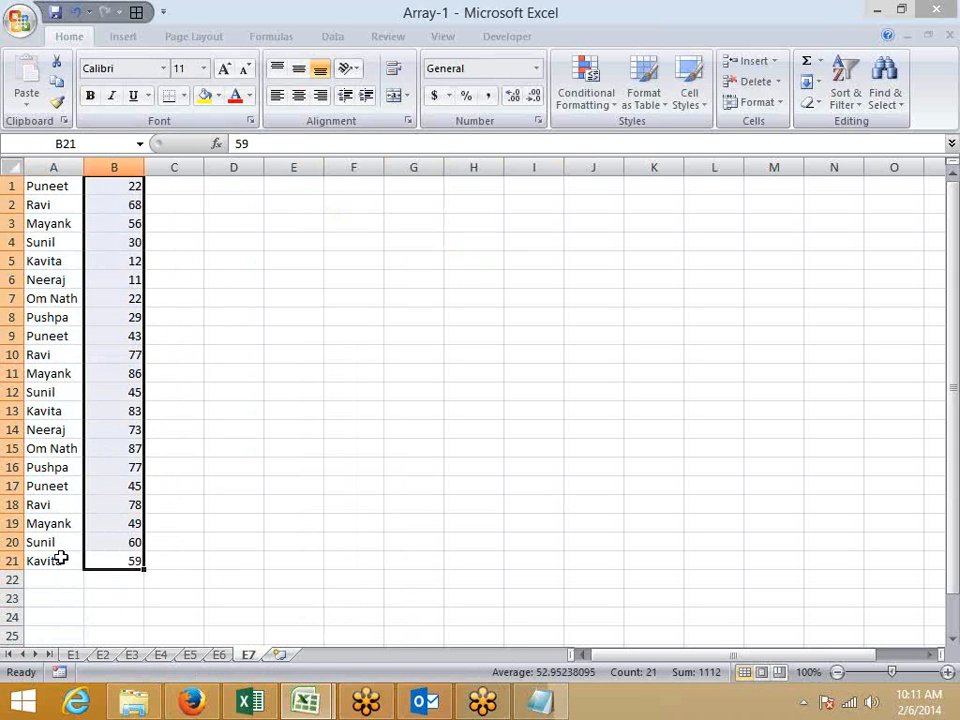
left_click(110, 411)
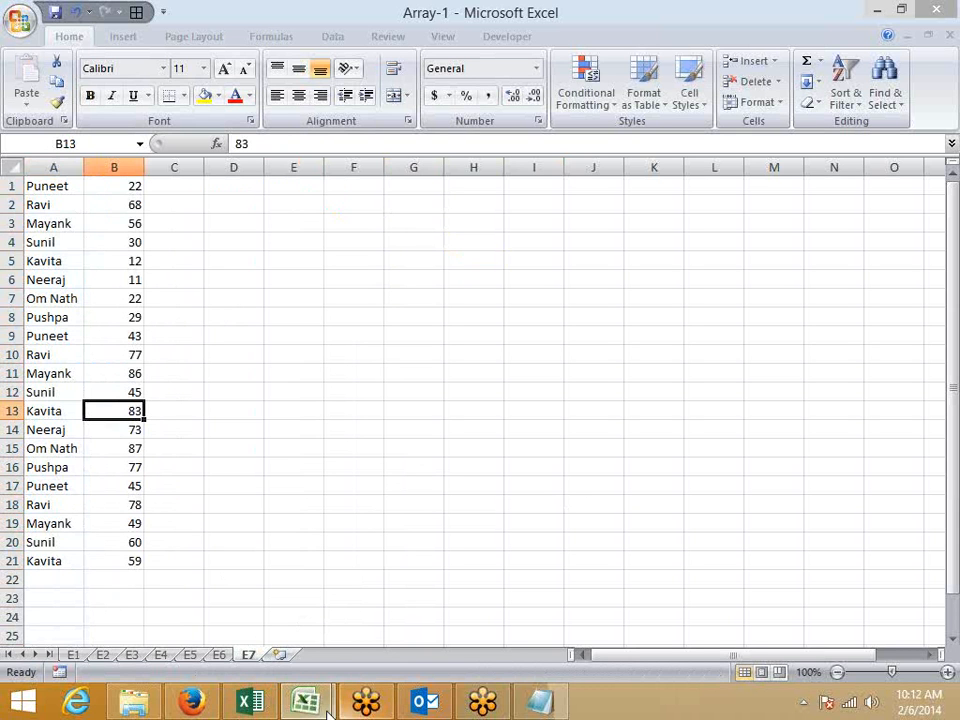
mouse_move(327, 711)
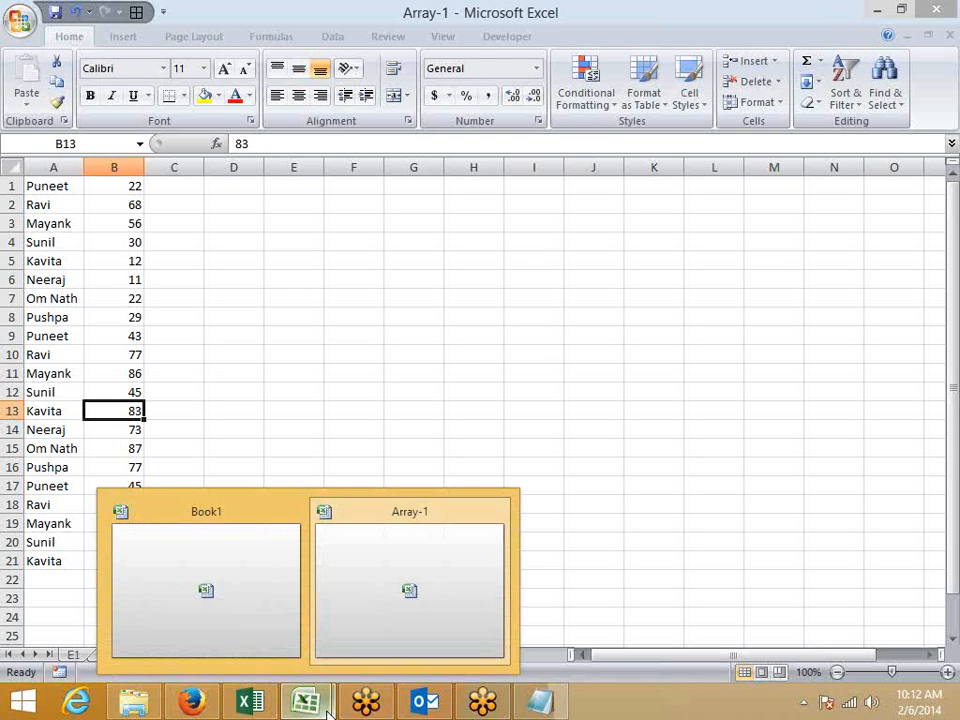
left_click(347, 376)
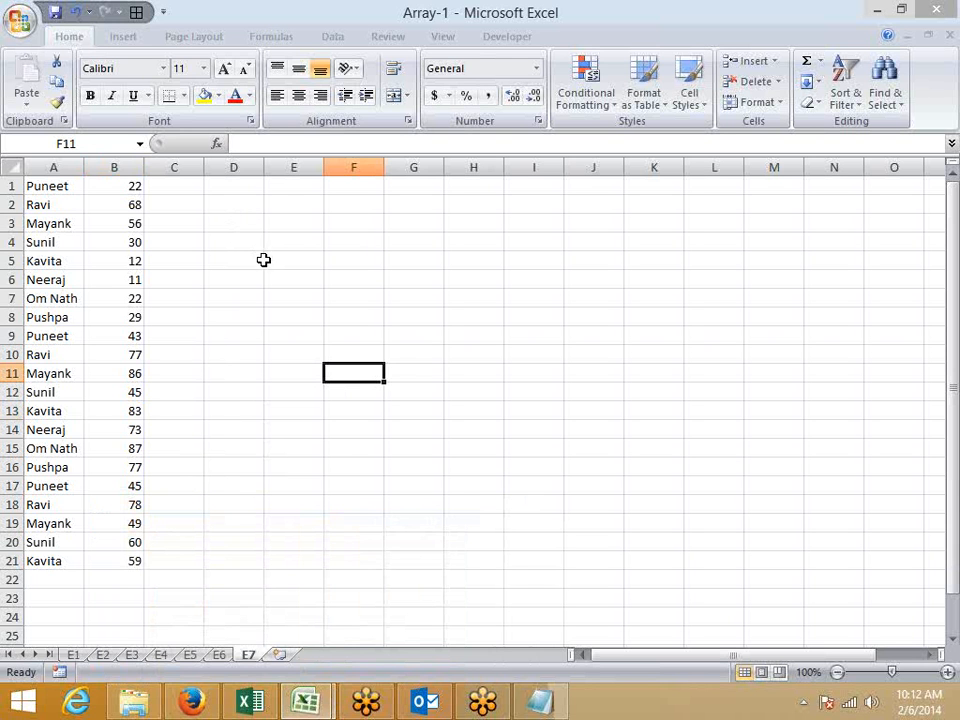
Step: Begin a MATCH formula in E2 with MAX(B:B) as the lookup value
left_click(281, 204)
type("=")
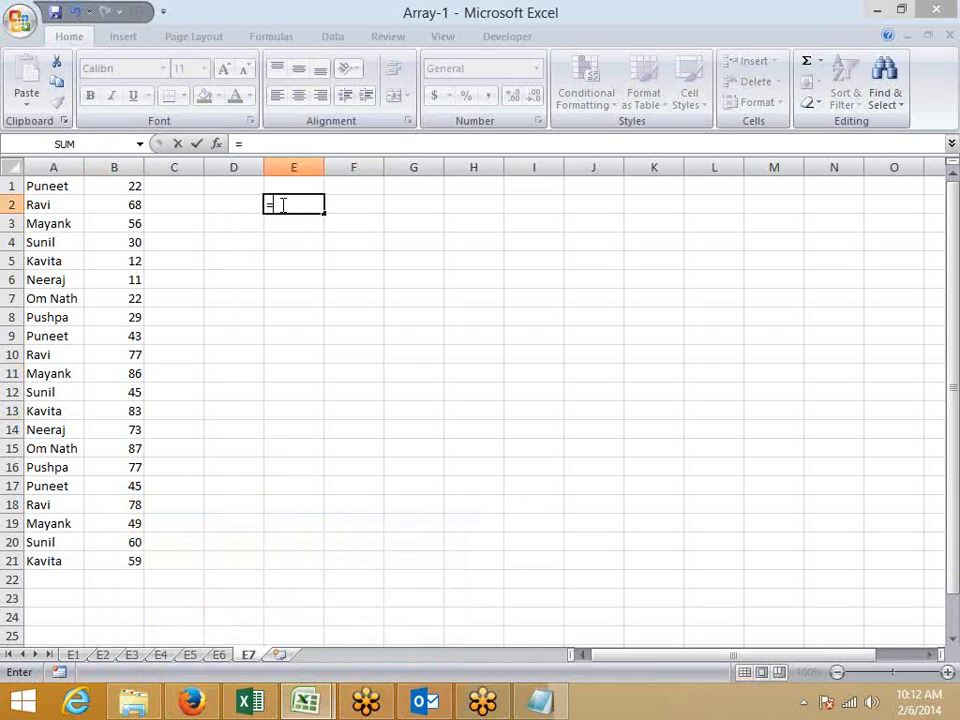
type("ma")
key("Tab")
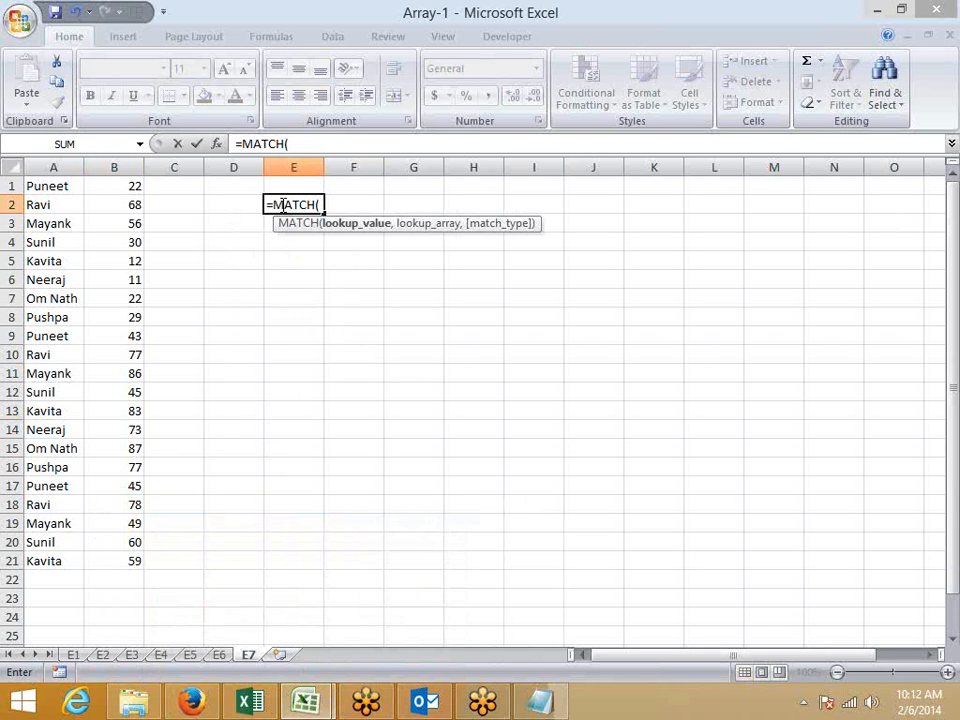
type("ma")
key("Down")
key("Tab")
key("Left")
key("Left")
key("Left")
key("ctrl+space")
type(",")
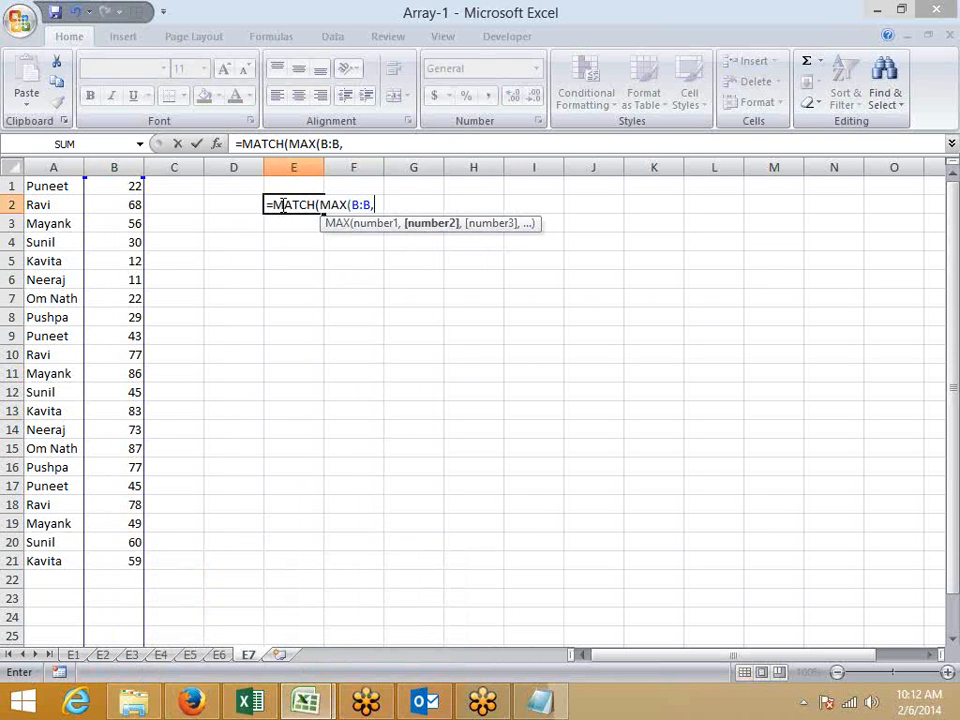
key("BackSpace")
key("BackSpace")
type("B")
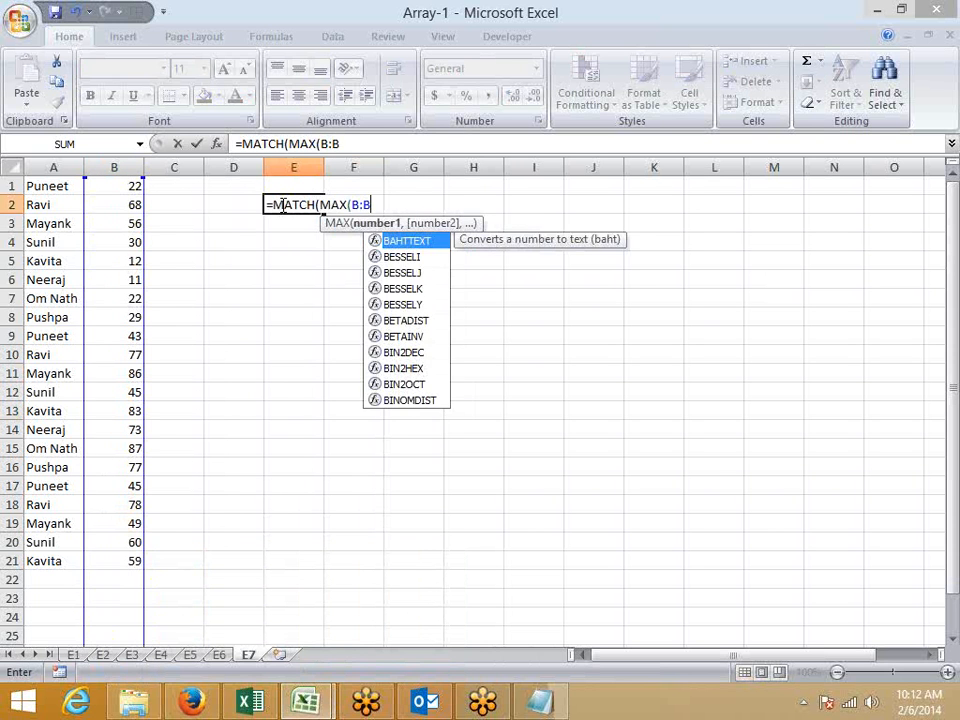
type("),")
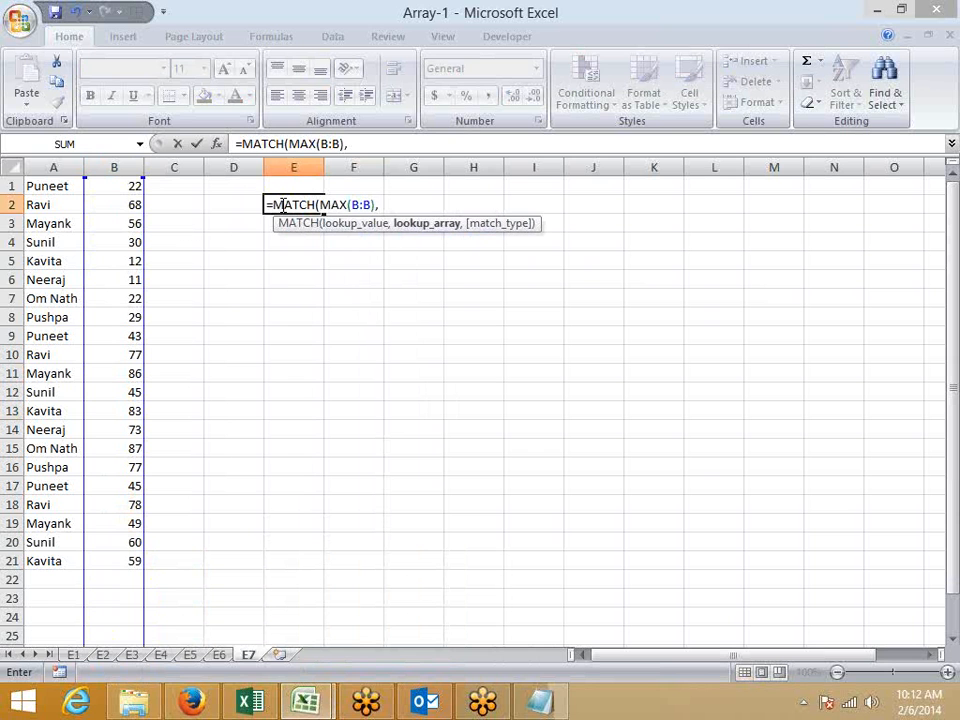
Step: Complete the E2 formula with column B:B as the lookup array and match type 0
key("Left")
key("Left")
key("Left")
key("ctrl+space")
type(",")
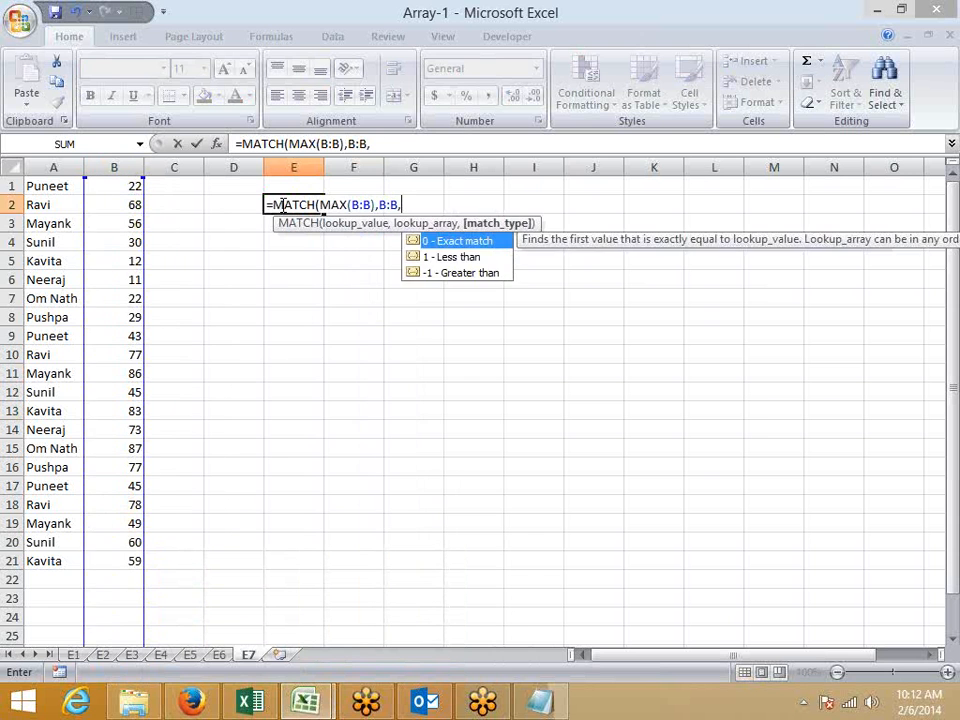
type("0")
key("Return")
key("Up")
key("Right")
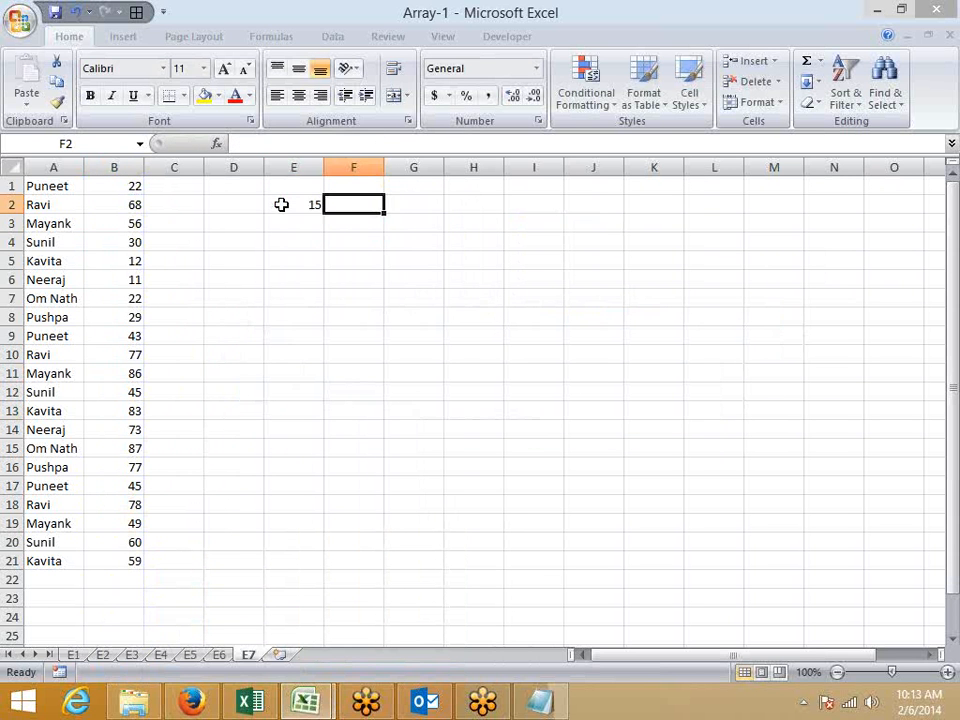
Step: Enter the formula =ADDRESS(E2,1) in cell F2
key("Left")
key("Left")
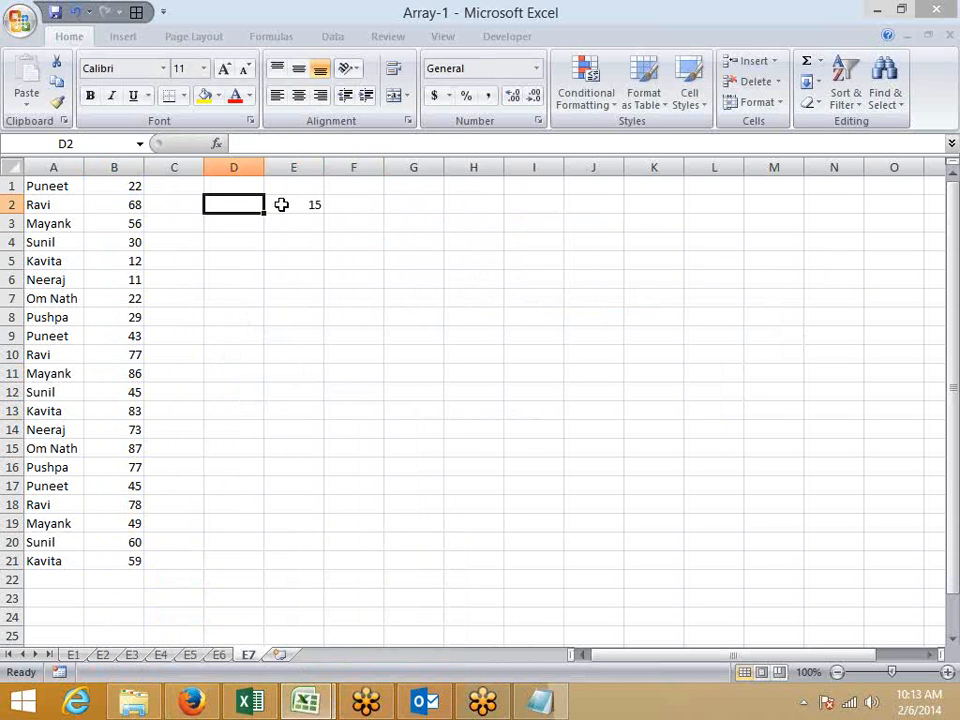
key("Left")
key("Right")
key("Right")
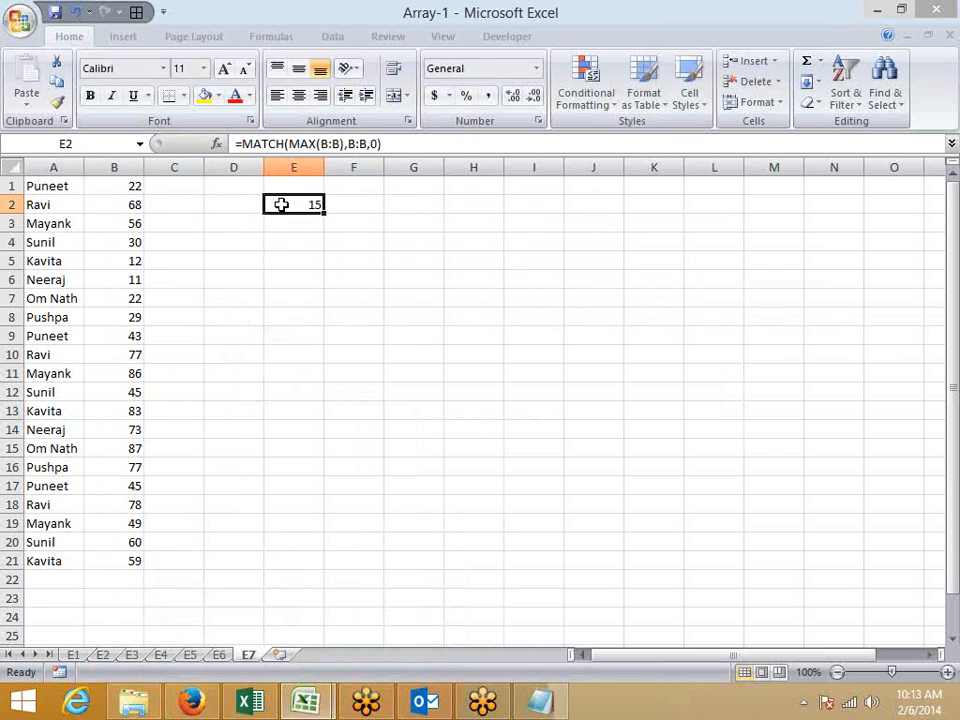
key("Right")
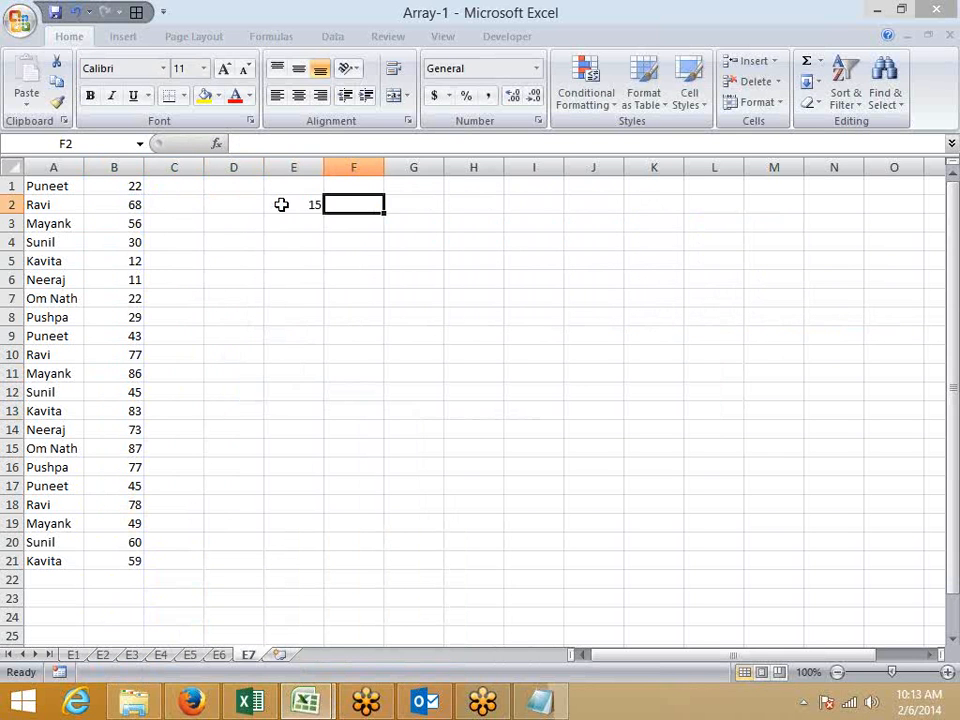
type("=AD")
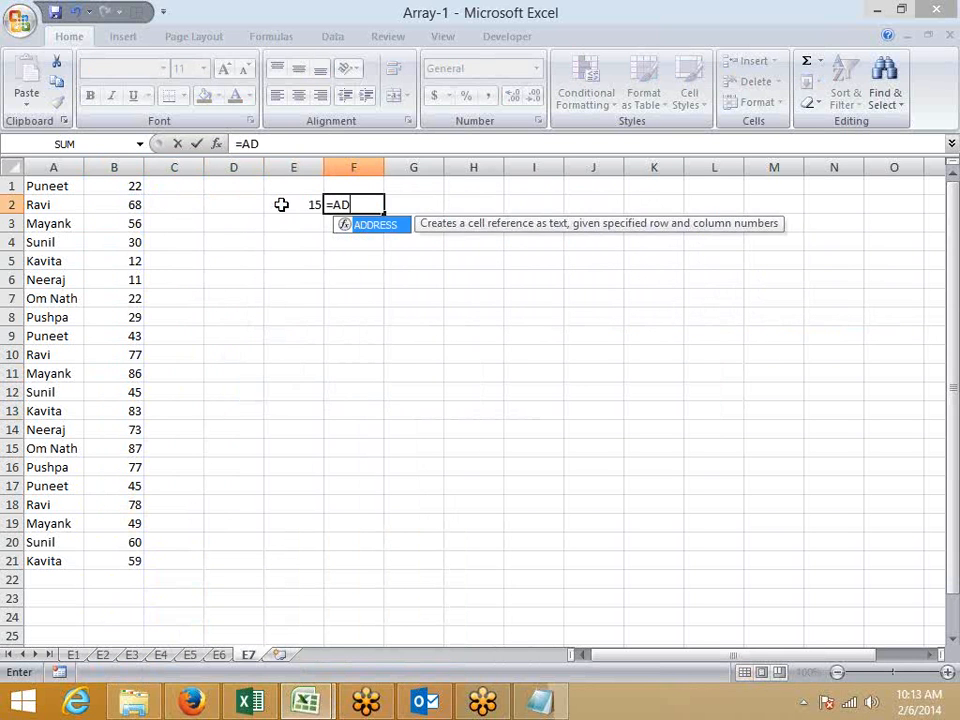
key("Tab")
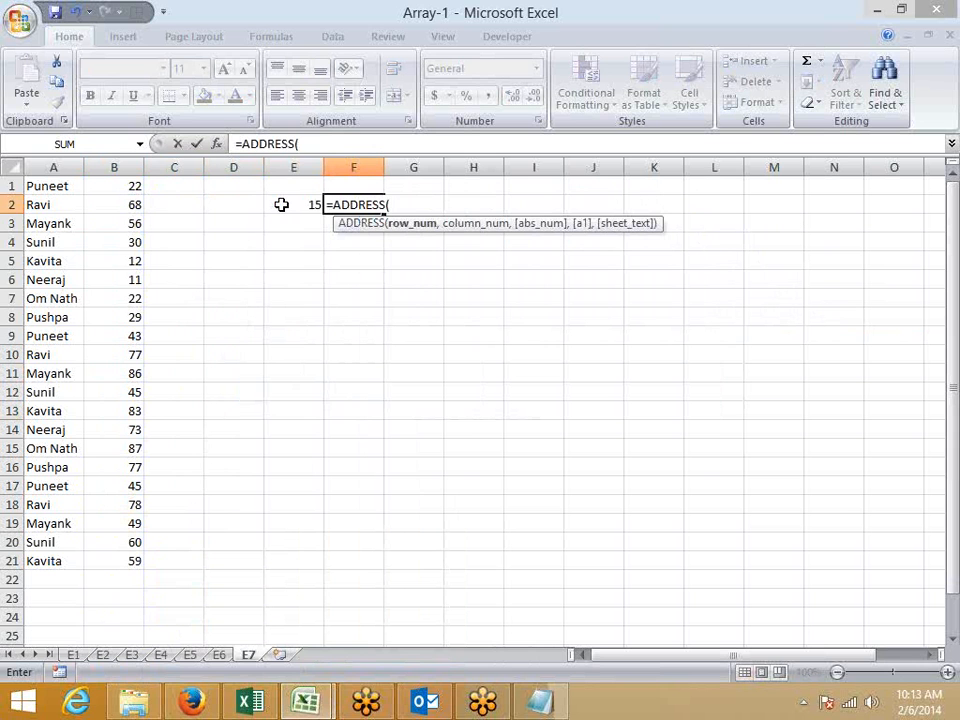
left_click(281, 204)
type(",1")
key("Return")
key("Up")
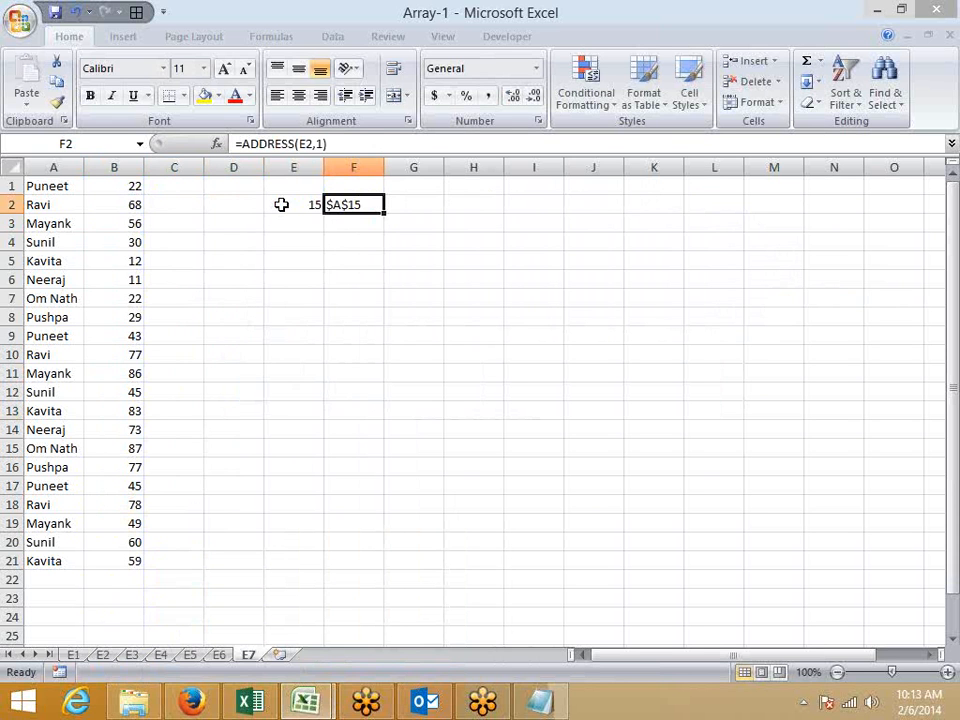
Step: Try moving the data in A1:B21 to start at C5, and undo the move
key("Left")
key("Left")
key("Left")
key("Left")
key("Left")
key("Up")
key("shift+Right")
key("ctrl+shift+Down")
key("ctrl+c")
key("Right")
key("Down")
key("Right")
key("Down")
key("Down")
key("Down")
key("Return")
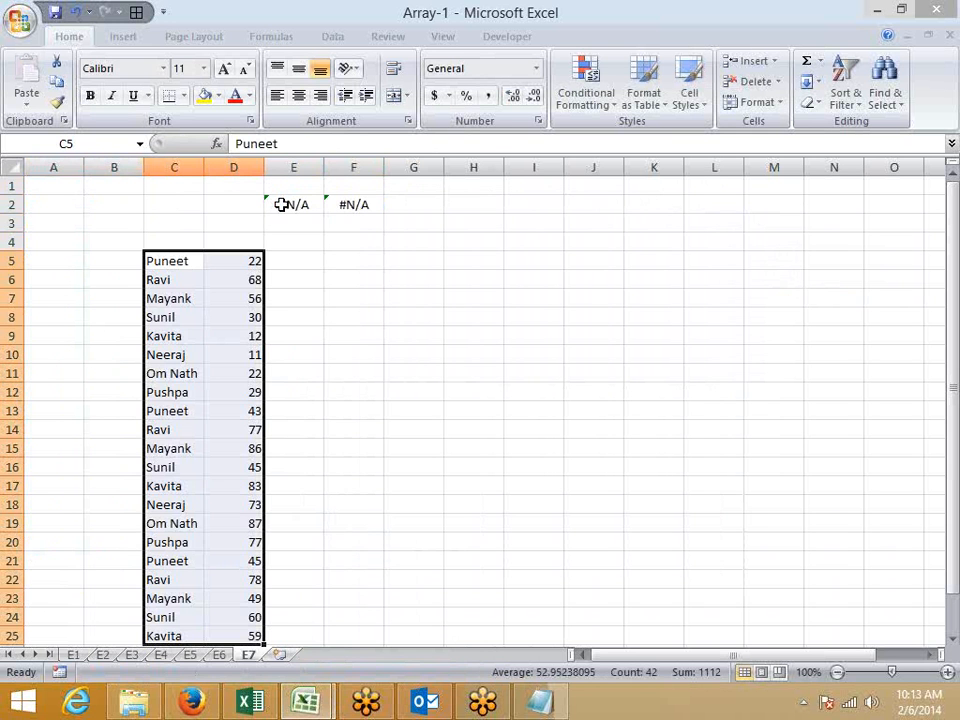
key("ctrl+z")
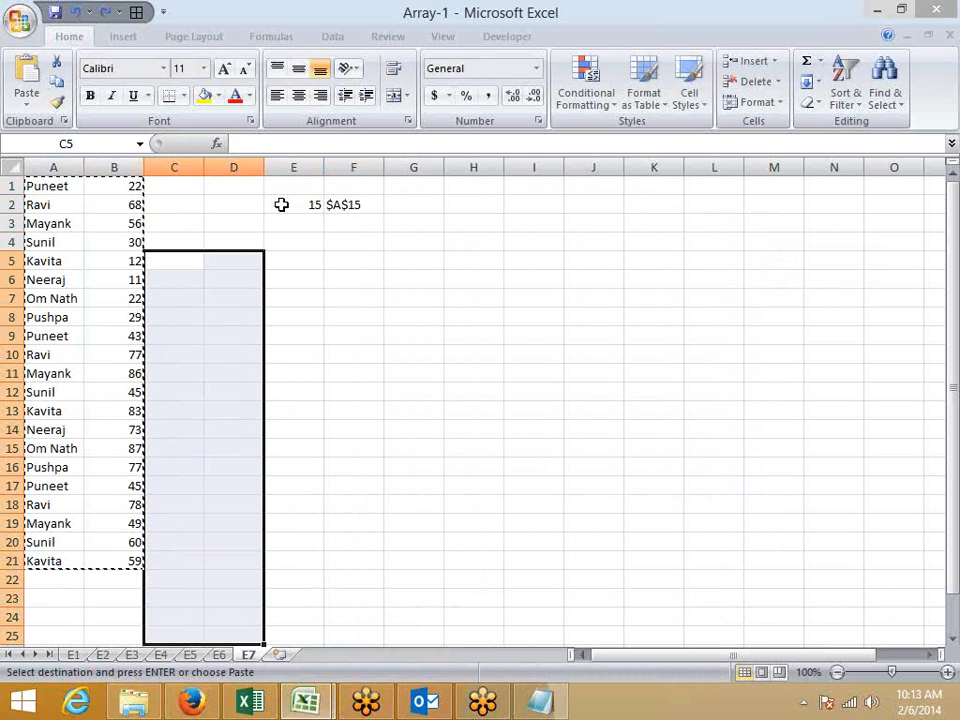
key("Escape")
Step: Begin a MIN formula in E4 with a nested IF whose logical test starts with the range B1:B21
key("Right")
key("Up")
key("Up")
key("Right")
key("Down")
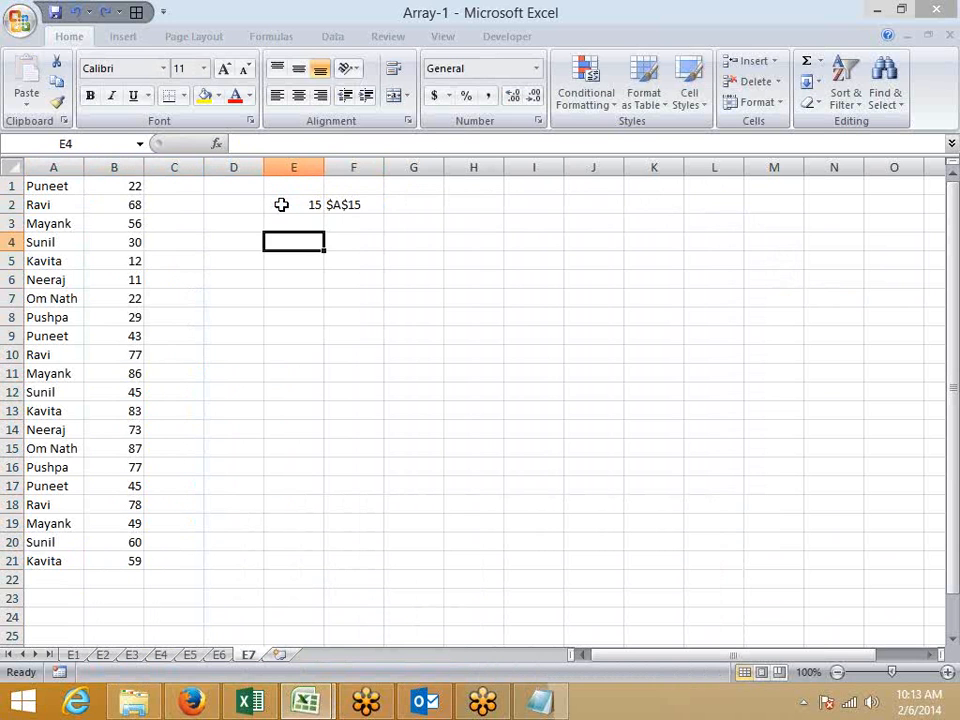
type("=MID")
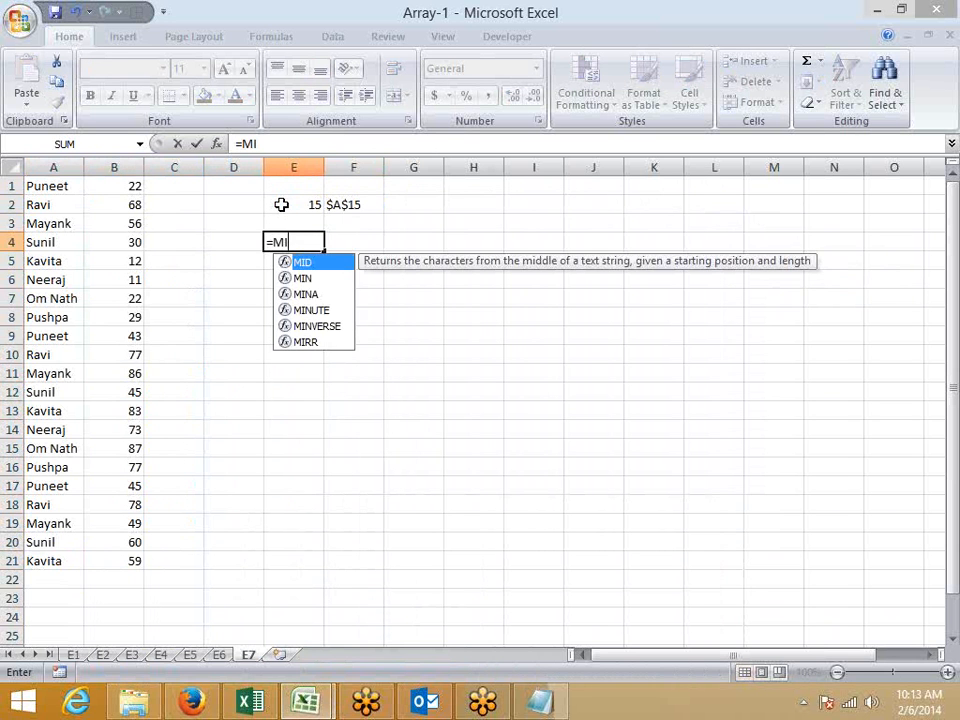
key("BackSpace")
type("N(IF(")
key("Left")
key("Left")
key("Left")
key("Left")
key("Right")
key("Up")
key("Up")
key("Up")
key("ctrl+shift+Down")
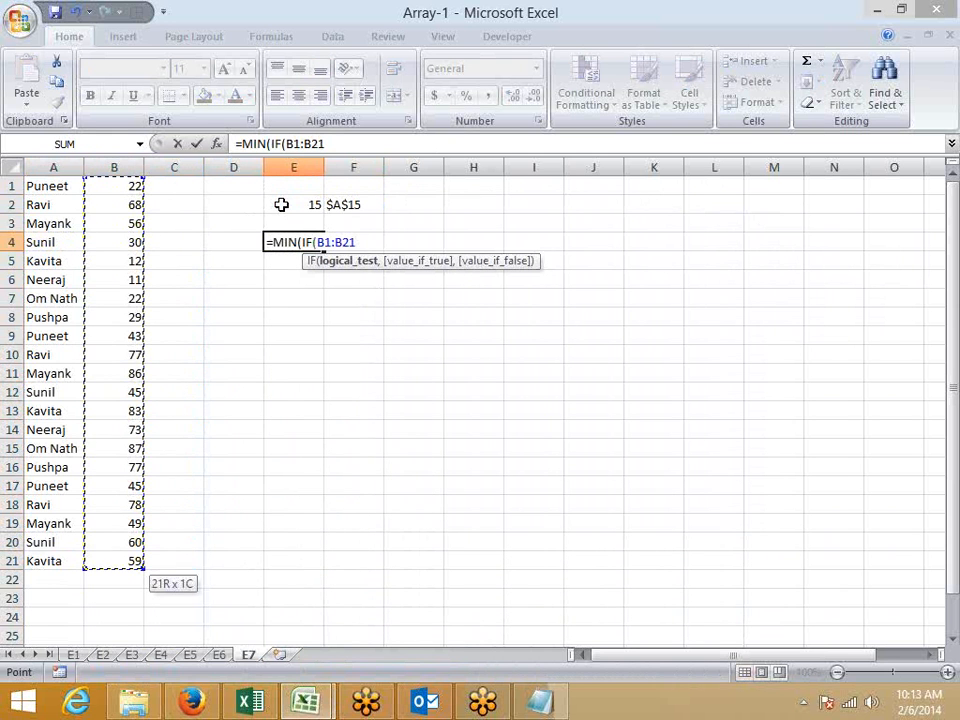
Step: Complete the IF's logical test in the E4 formula by comparing B1:B21 with MAX(B1:B21)
type("=MA")
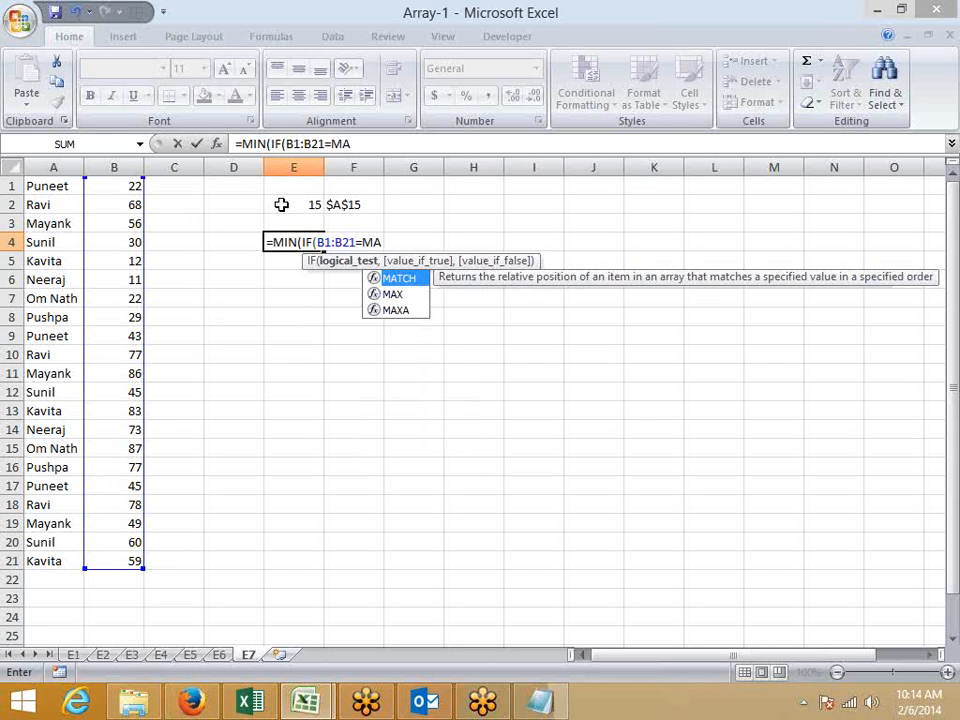
key("Down")
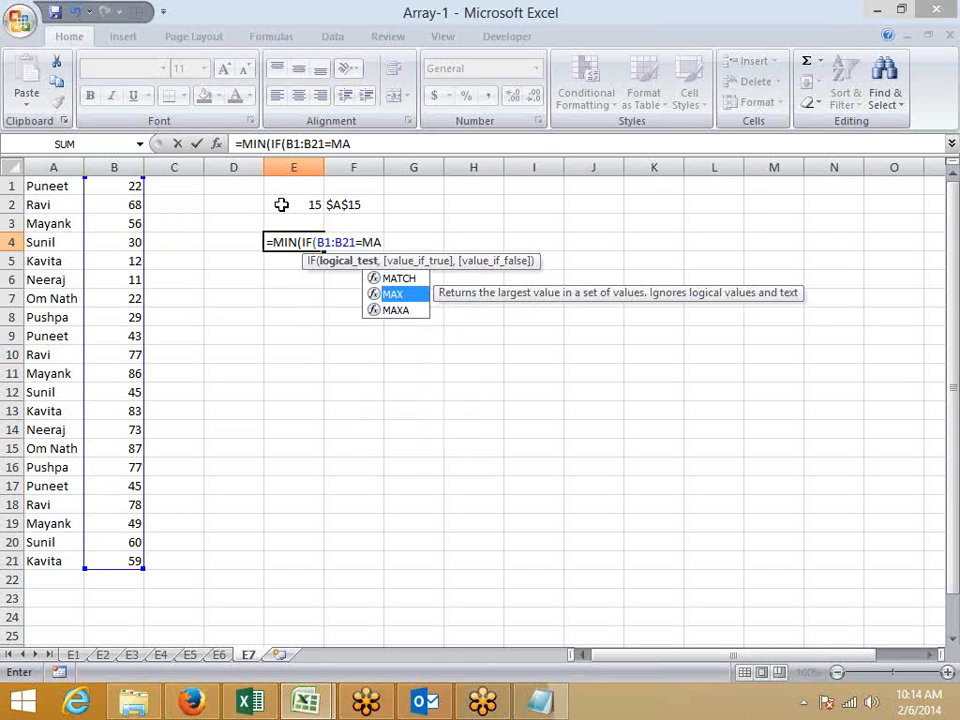
key("Tab")
key("Left")
key("Left")
key("Left")
key("Up")
key("Up")
key("Up")
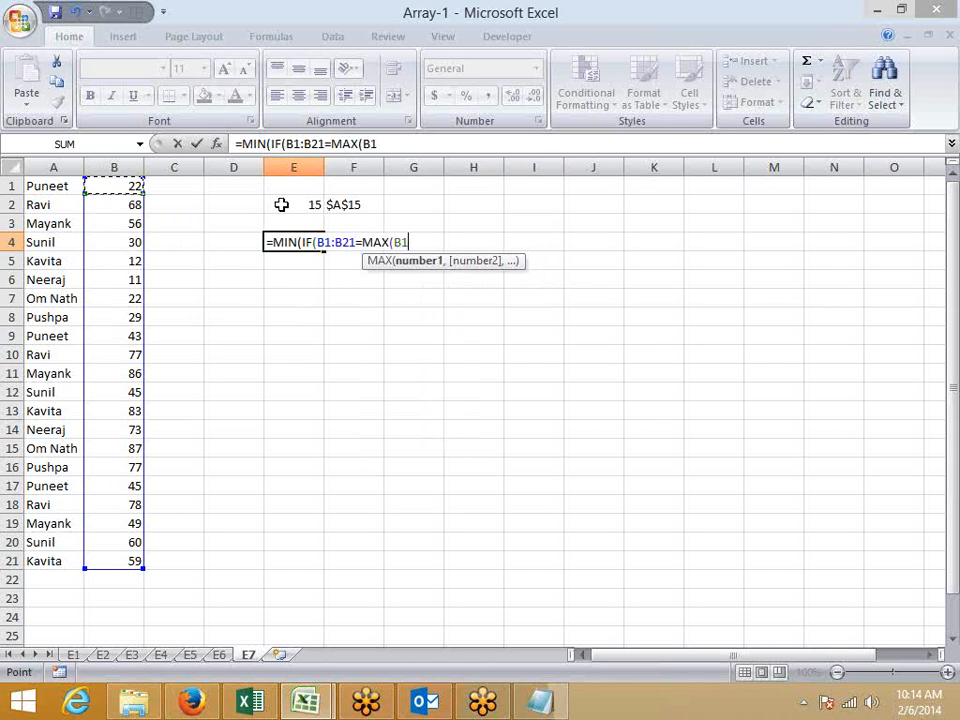
key("ctrl+shift+Down")
type("),")
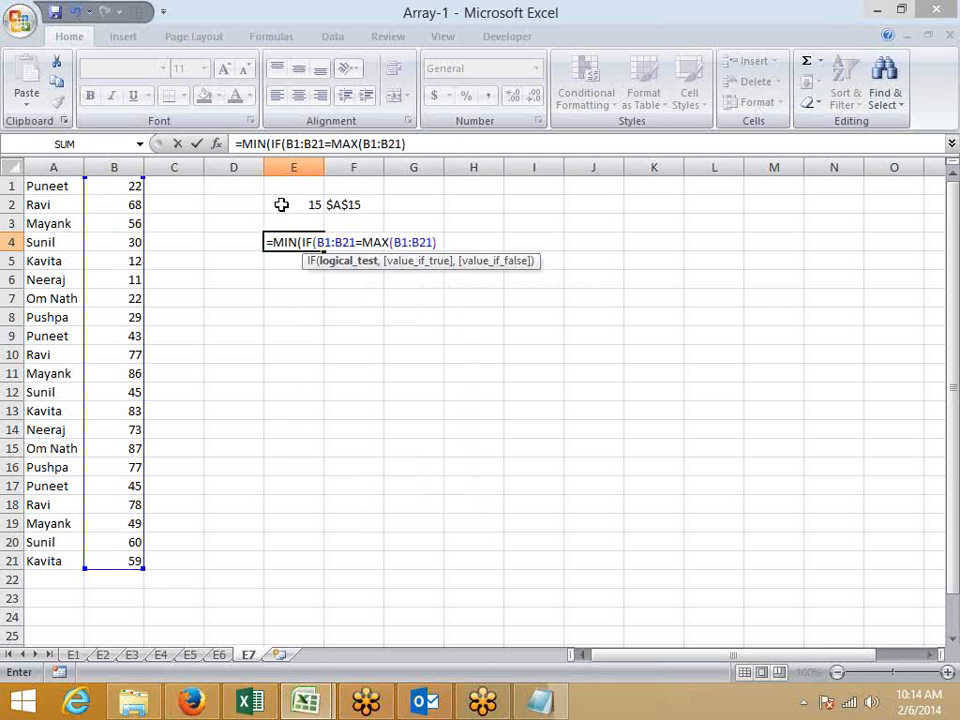
Step: Set the value if true of the IF in E4 to ROW(B1:B21)
type("RO")
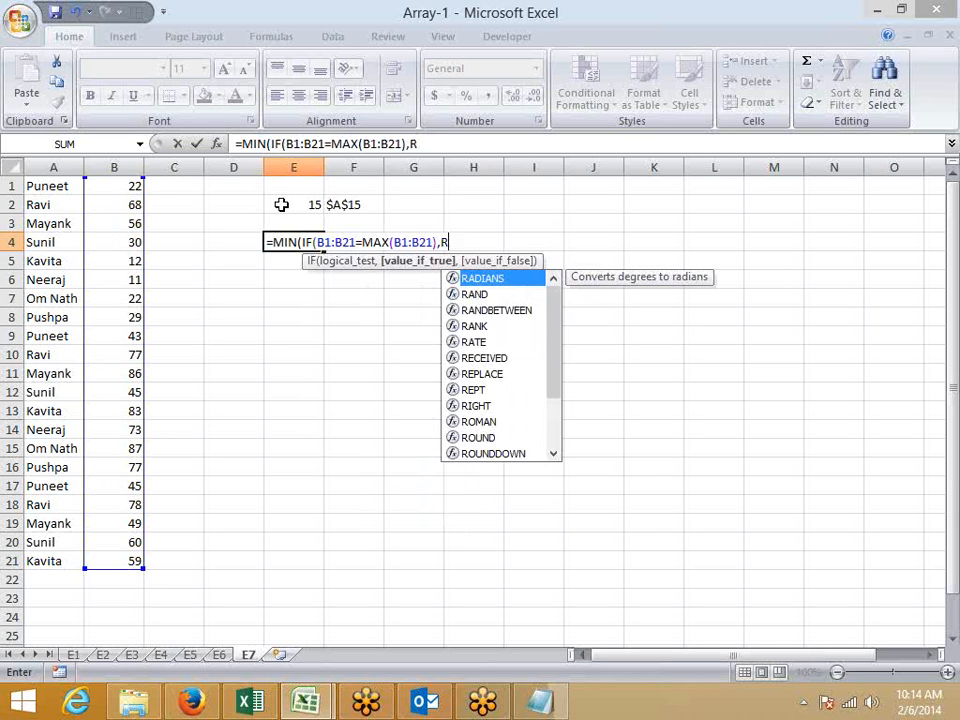
key("Down")
key("Down")
key("Down")
key("Down")
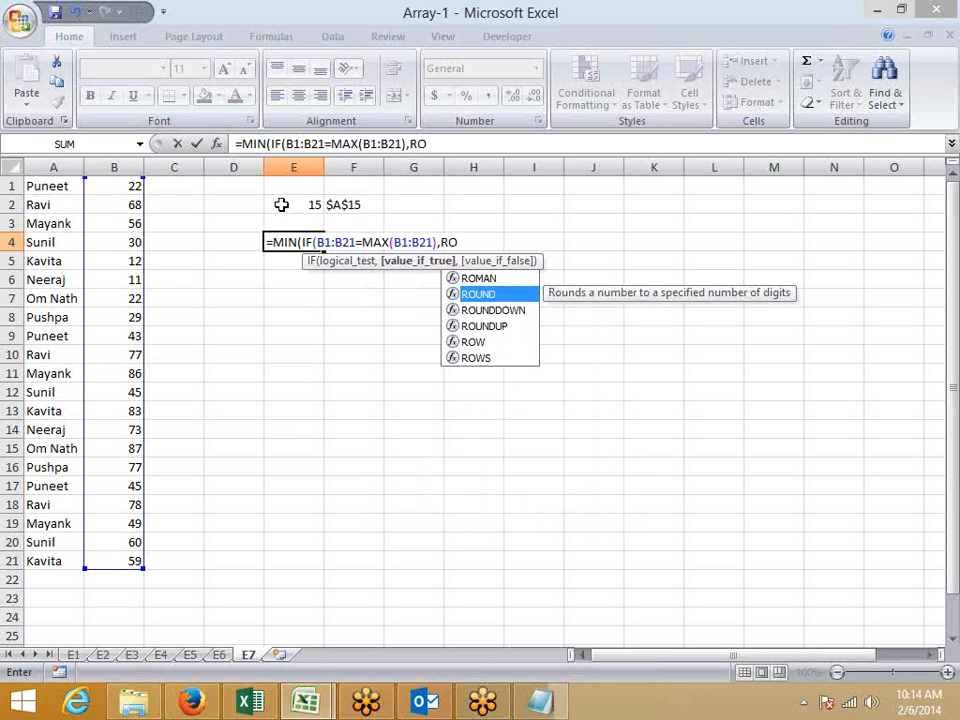
key("Tab")
key("Left")
key("Left")
key("Left")
key("Left")
key("Right")
key("Up")
key("Up")
key("Up")
key("ctrl+shift+Down")
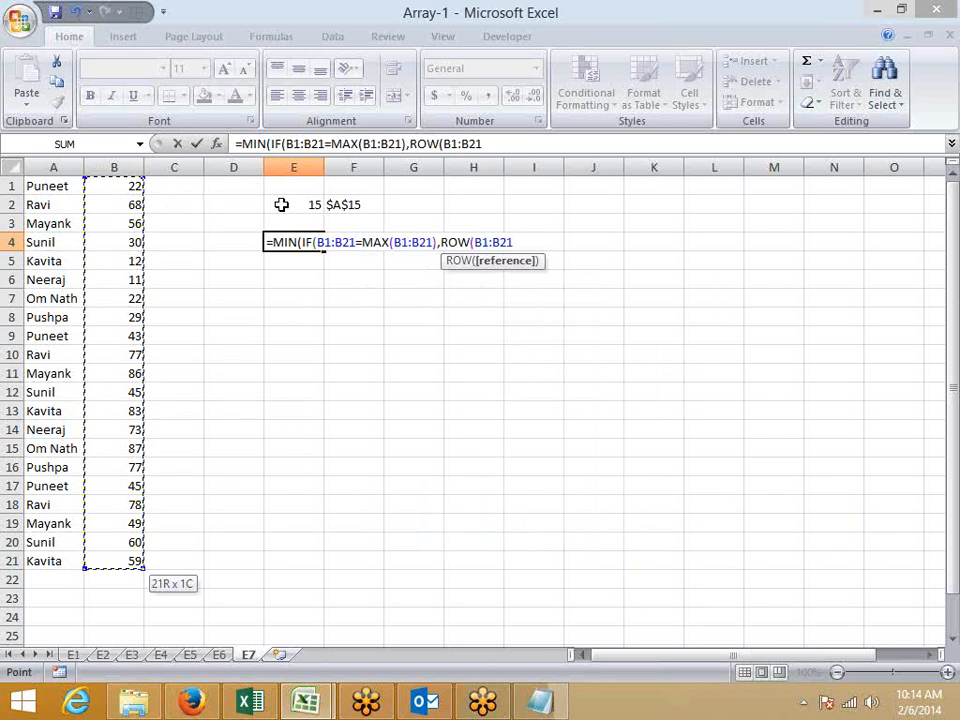
Step: Set the IF's value if false to "" and enter the E4 formula as an array formula
type("),\"\"")
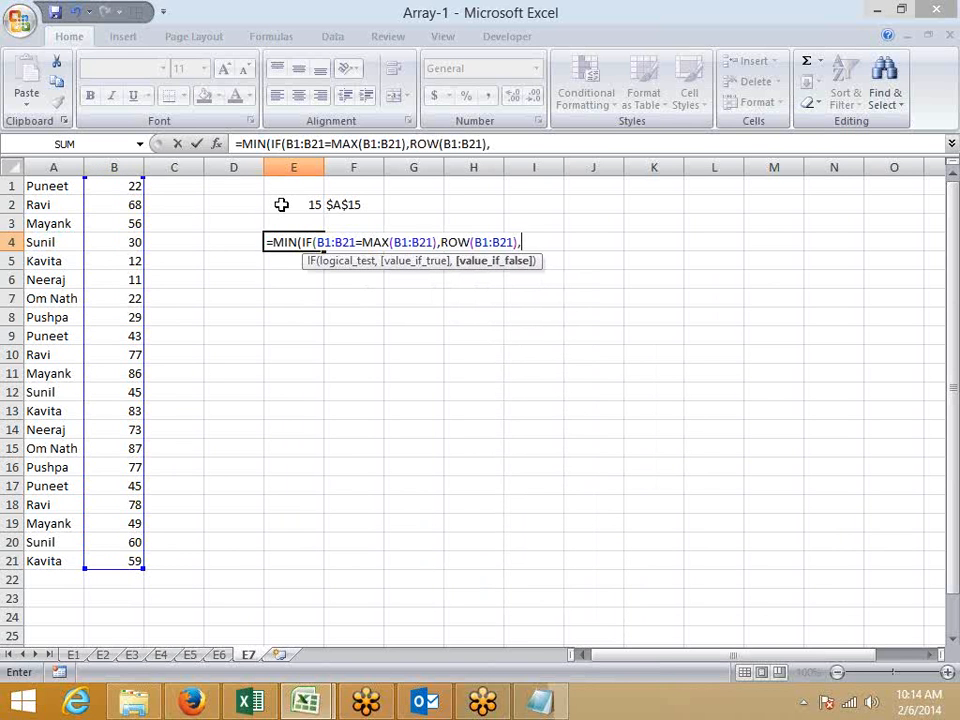
key("Return")
key("Return")
left_click(942, 37)
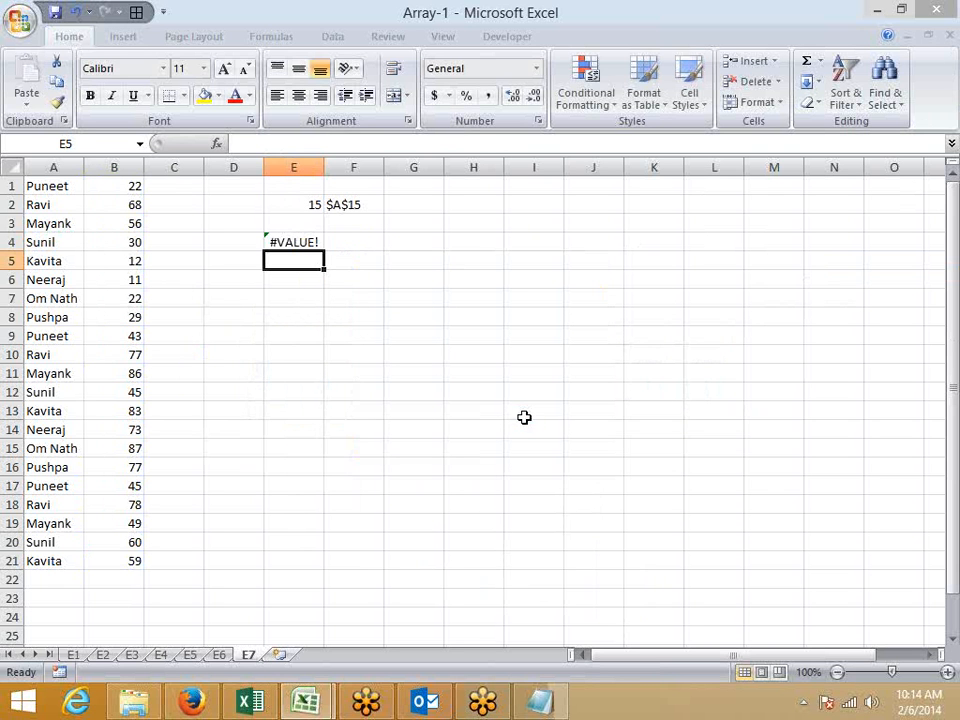
left_click(313, 242)
key("F2")
key("ctrl+shift+Return")
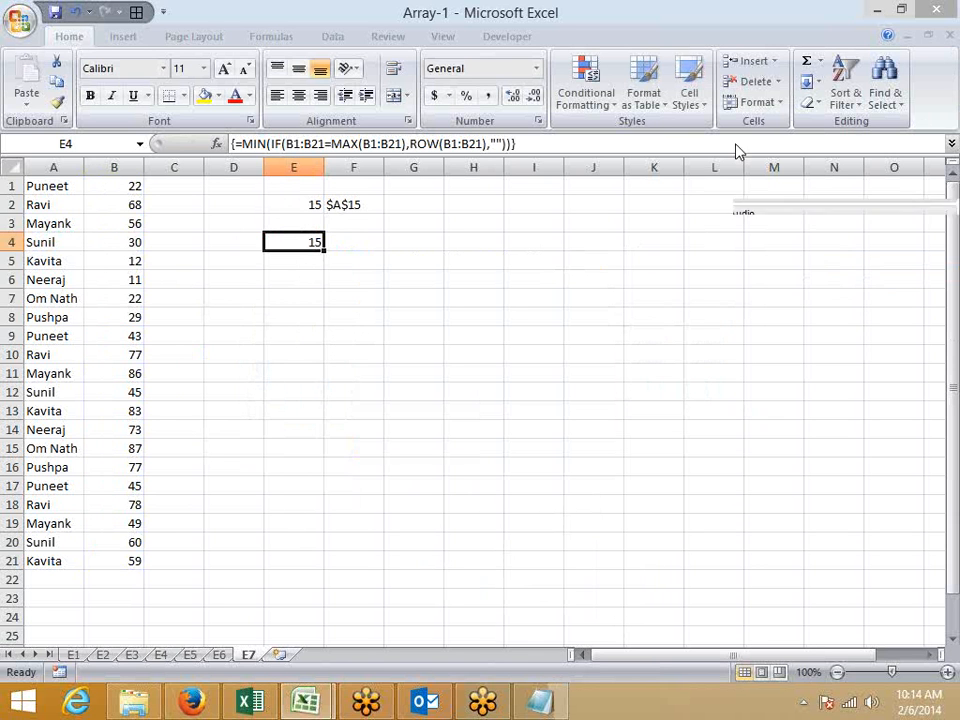
Step: Evaluate the E4 array formula step by step with Evaluate Formula through to its final result
scroll(697, 52, "down", 3)
left_click(693, 102)
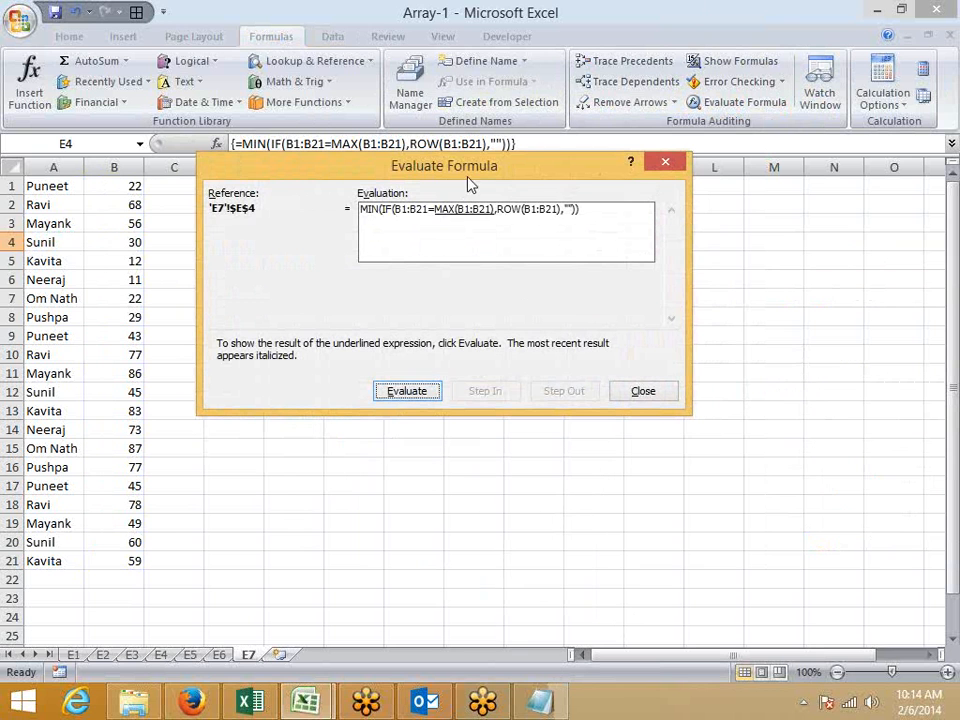
left_click(416, 396)
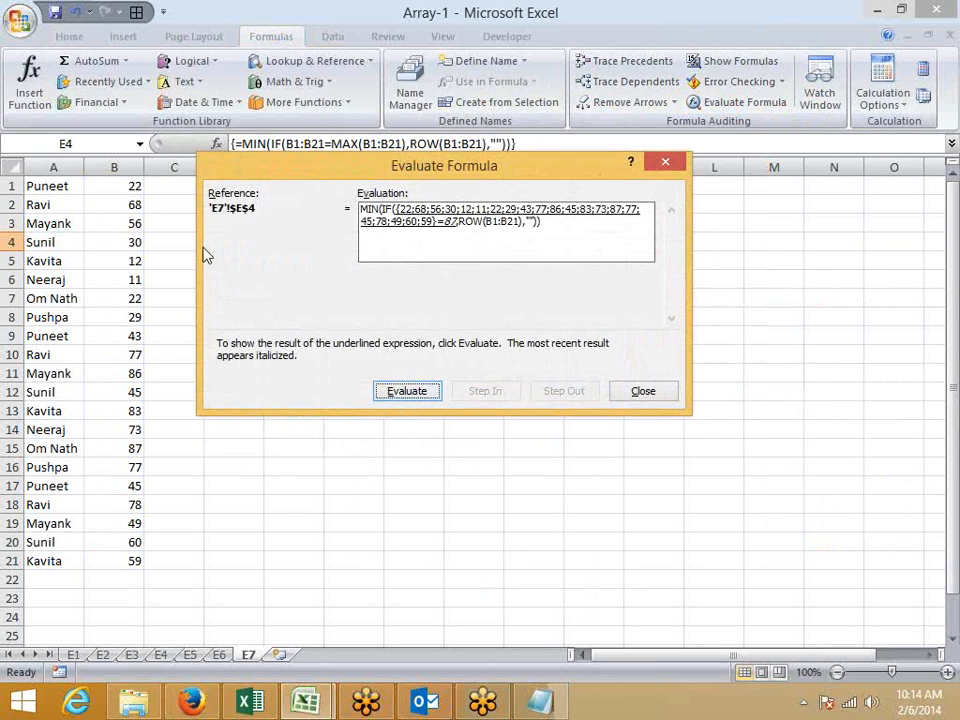
left_click(410, 391)
left_click(410, 393)
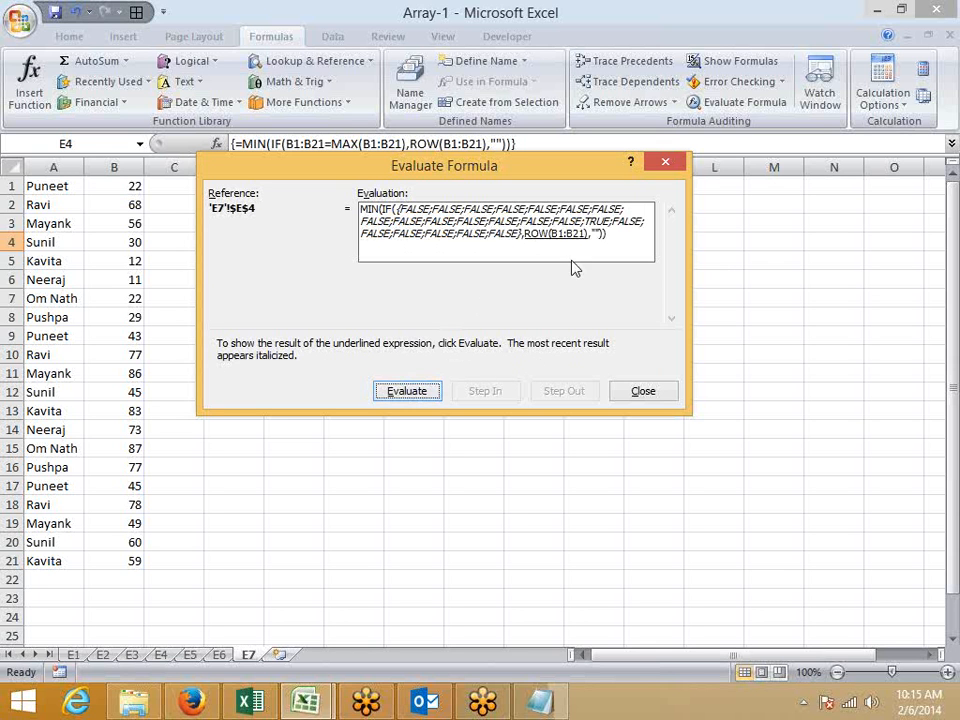
left_click(420, 393)
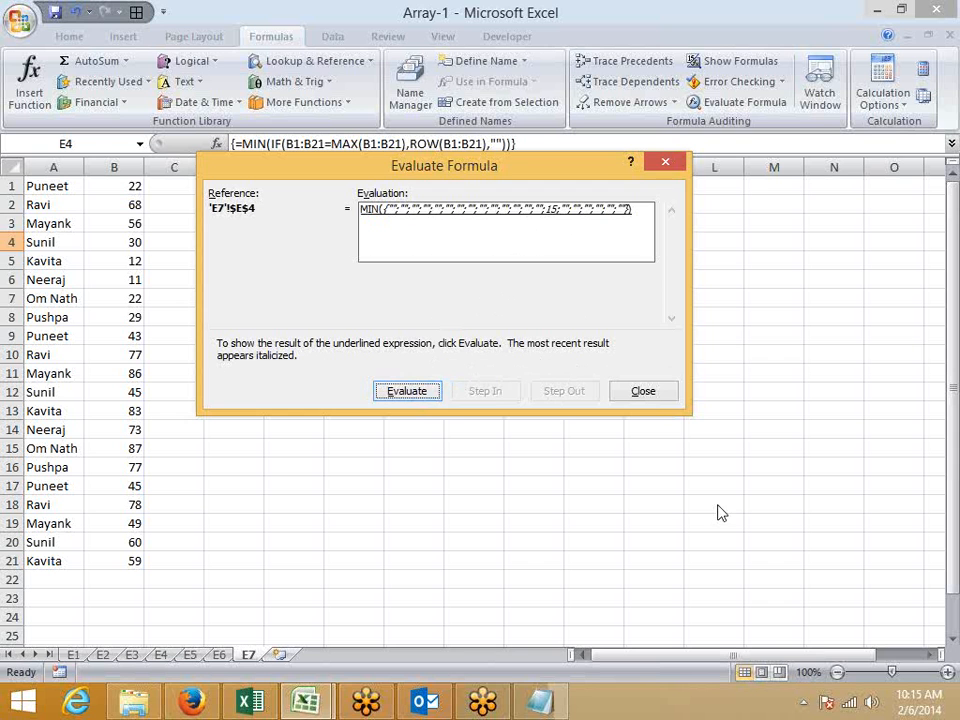
left_click(942, 48)
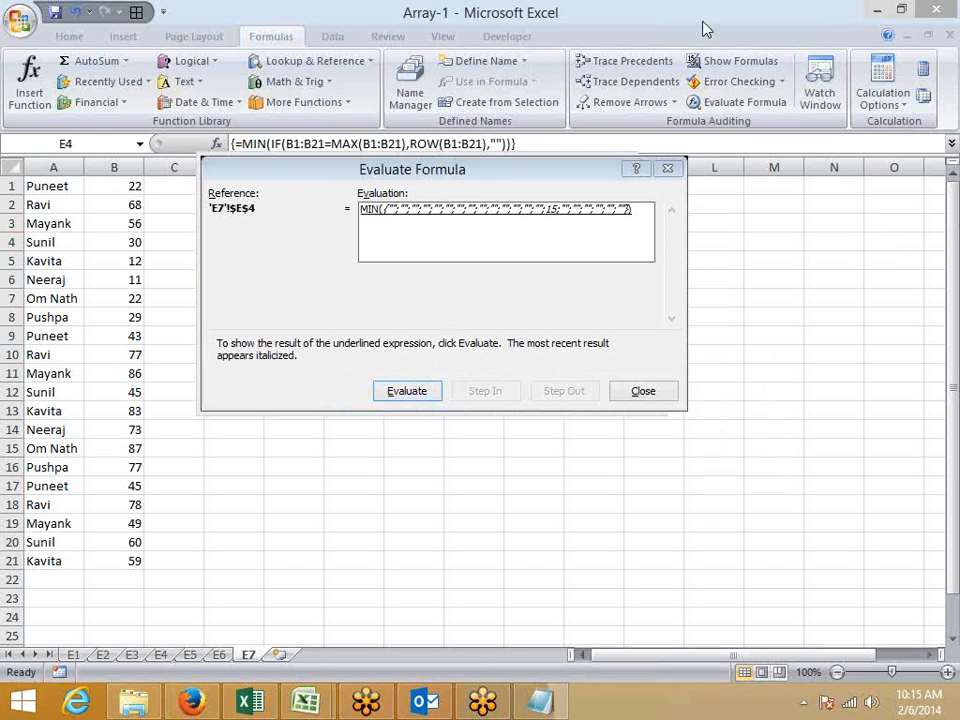
left_click(533, 251)
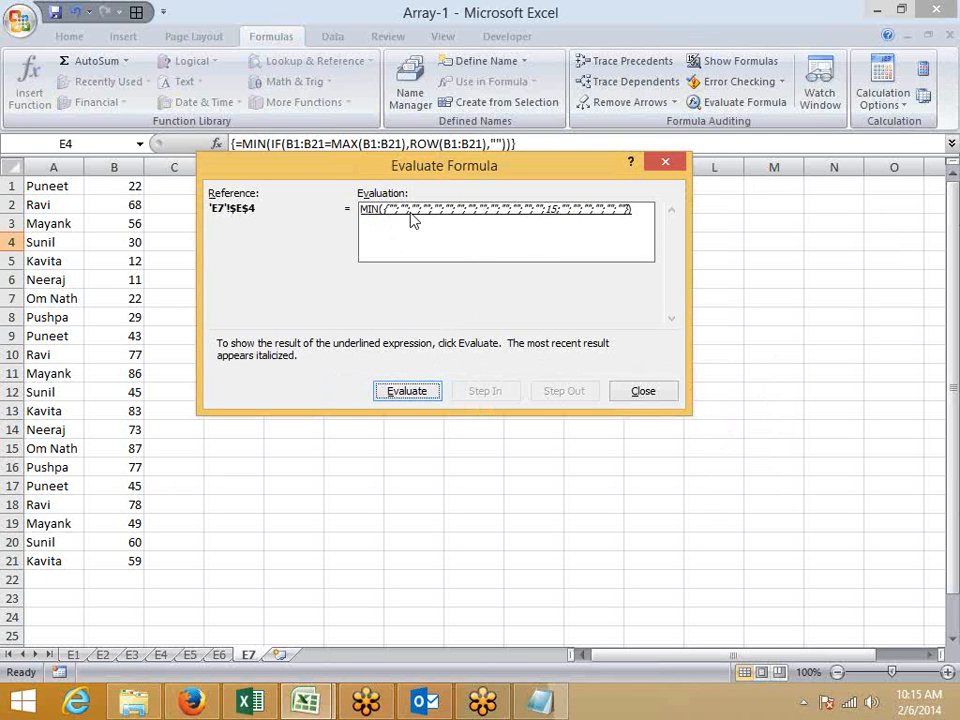
left_click_drag(429, 165, 576, 228)
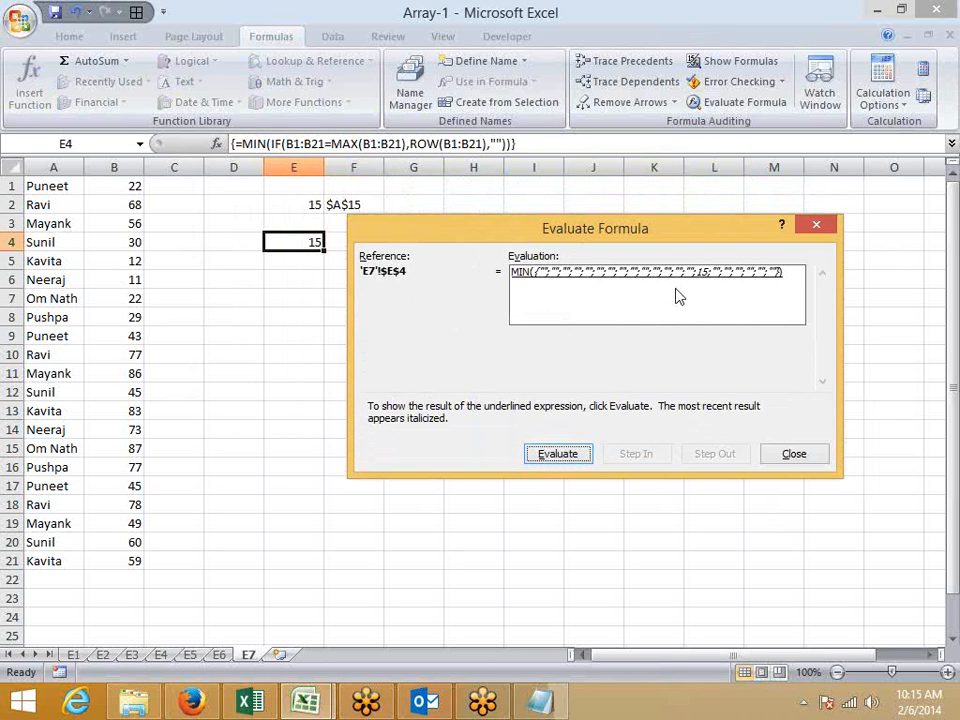
left_click(560, 454)
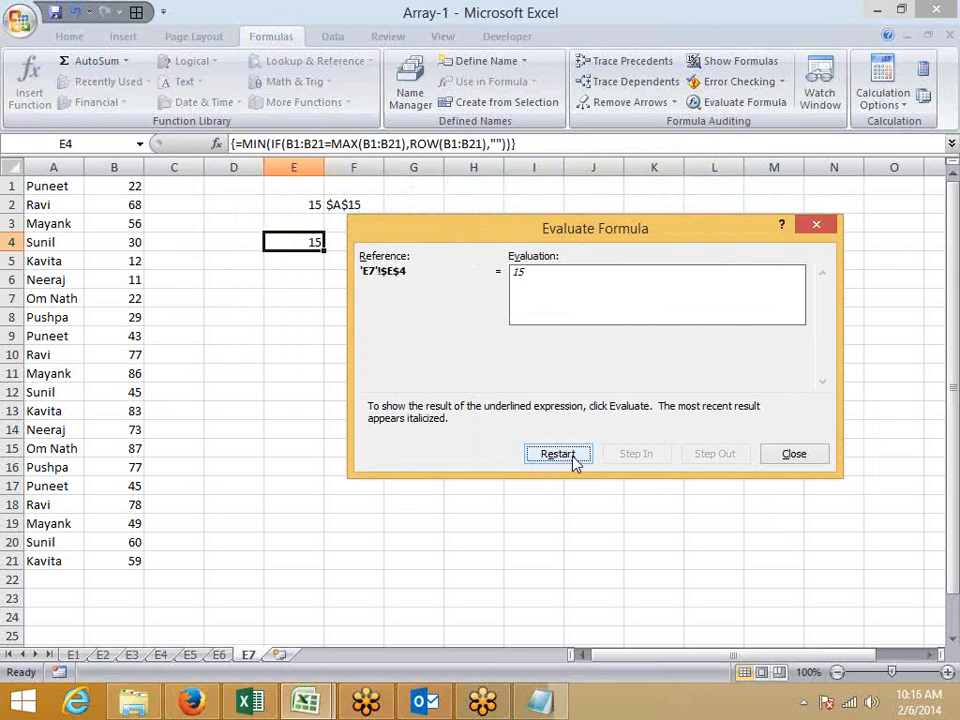
left_click(792, 456)
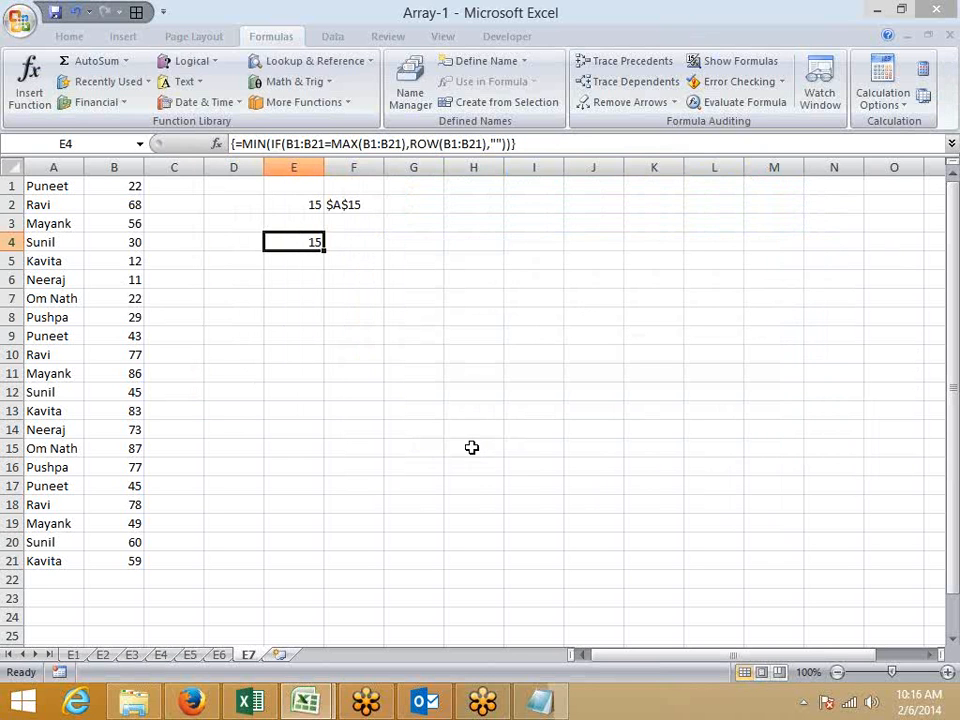
Step: Enter the formula ="a"&E4 in cell F4 to join the column letter with the row number
left_click(340, 242)
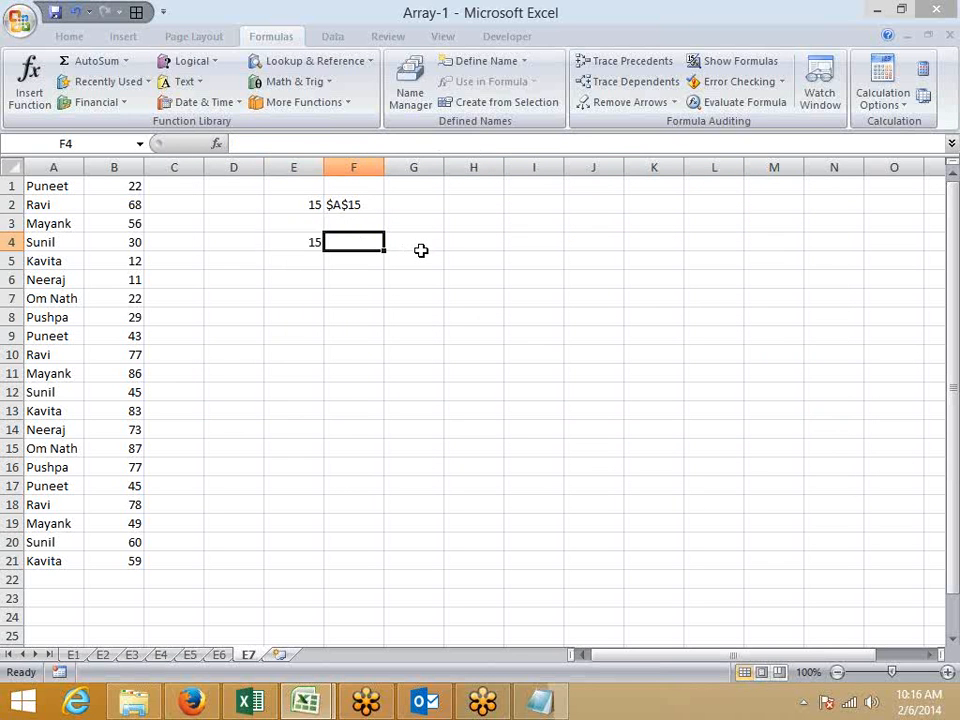
key("Left")
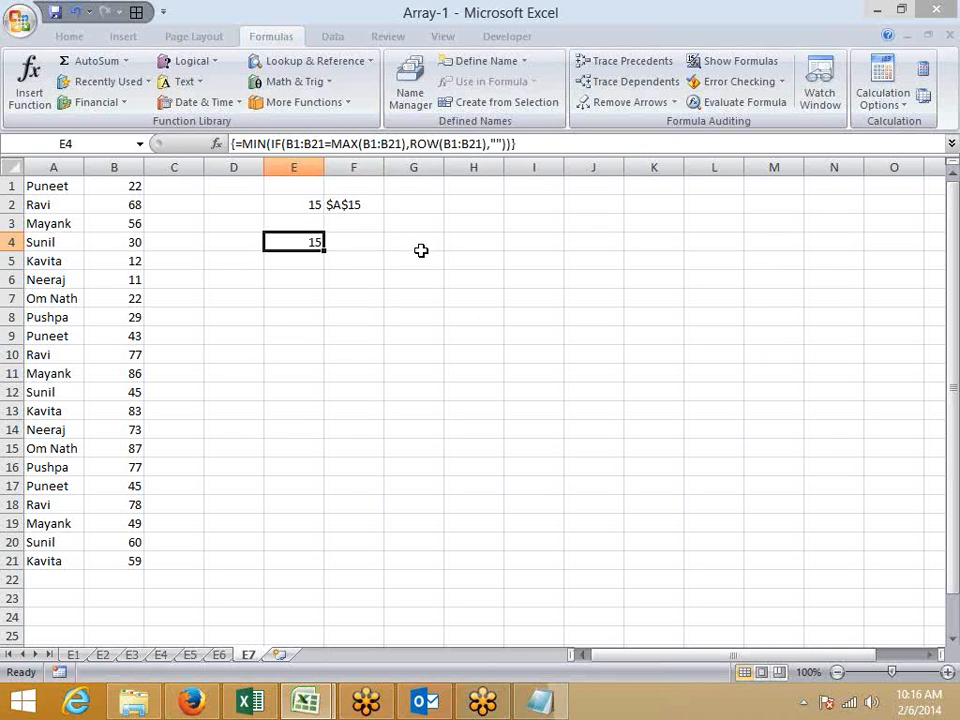
key("Right")
type("=")
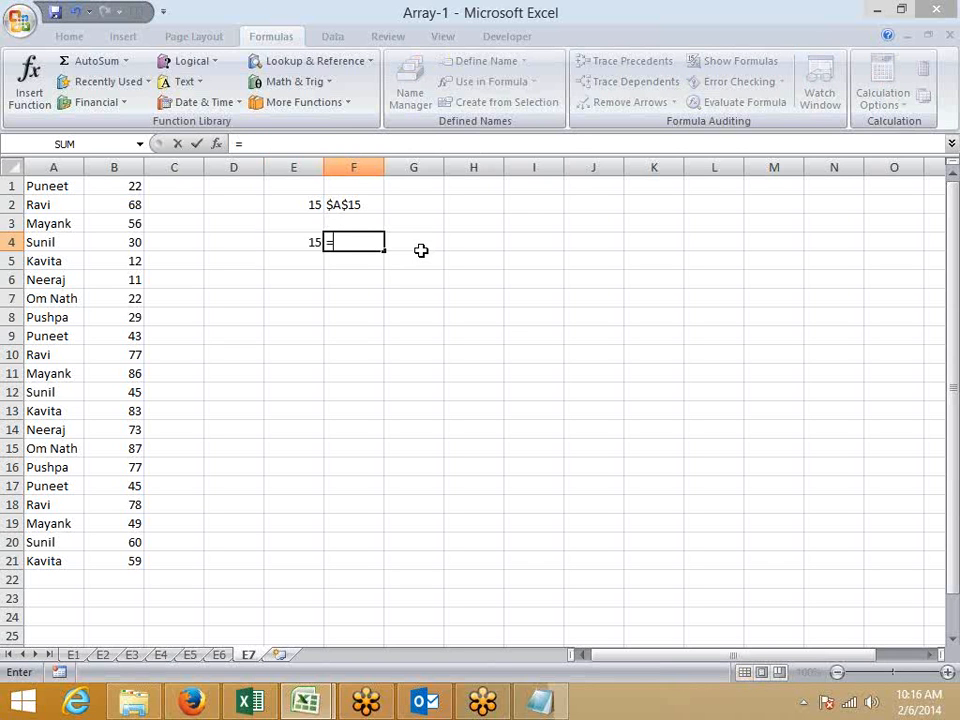
type("\"a\"&")
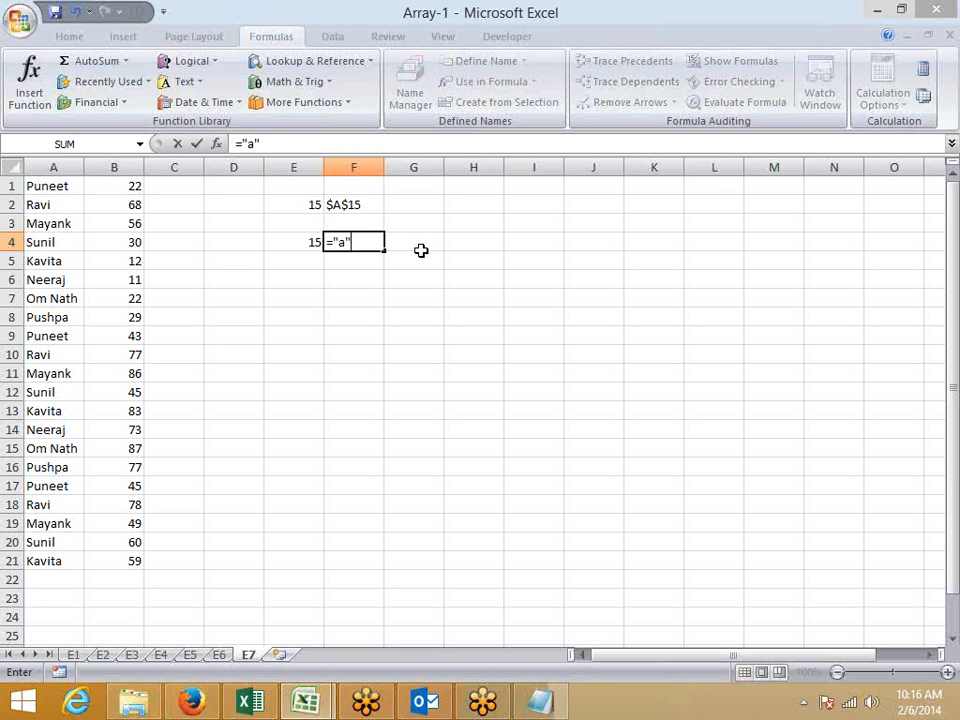
key("Left")
key("Return")
key("Up")
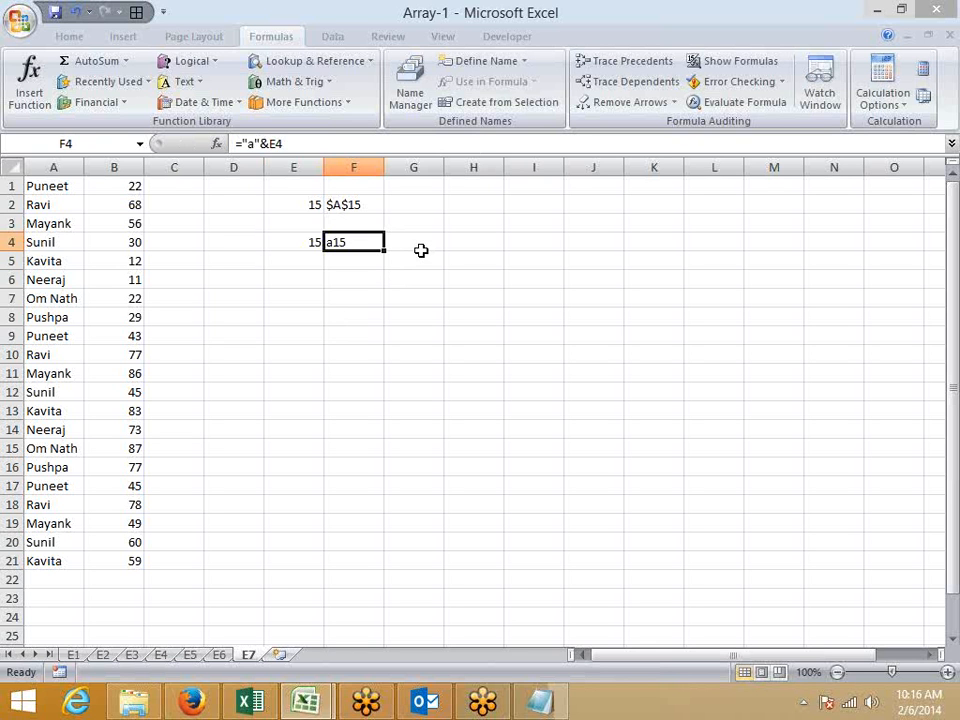
Step: Enter the name from A2 in capital letters in cell D6 as a lookup value
key("Left")
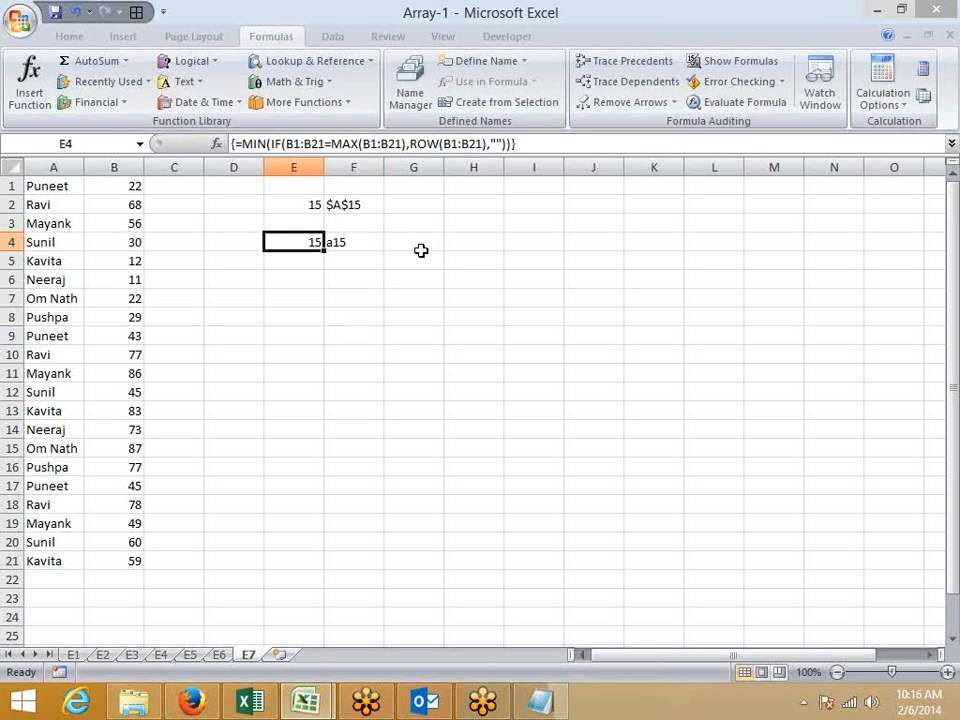
key("Down")
key("Down")
key("Left")
type("rA")
key("BackSpace")
key("BackSpace")
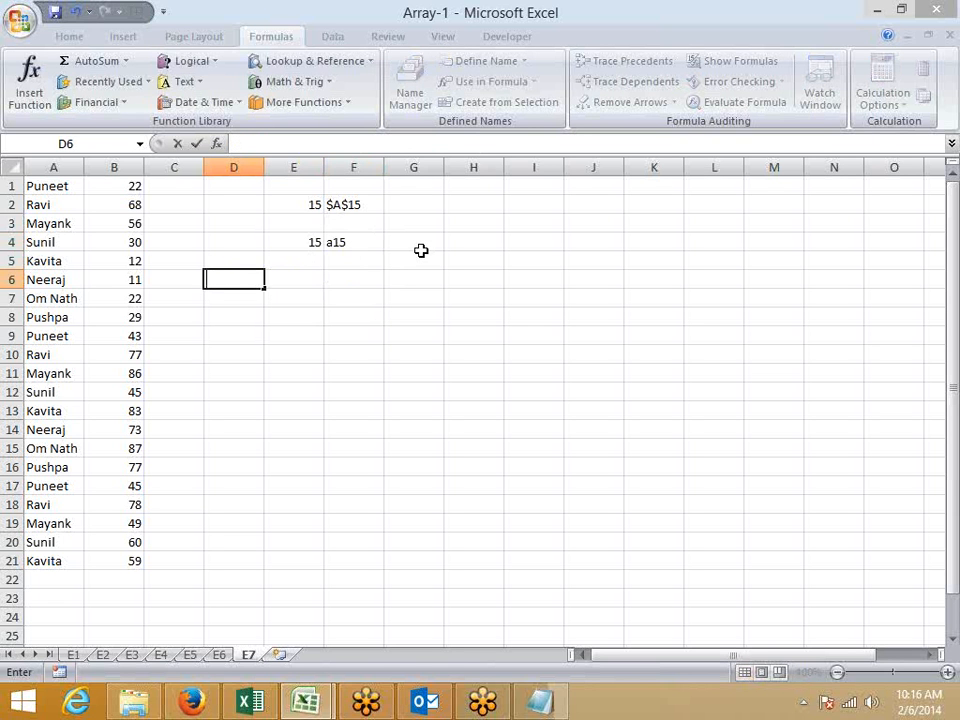
type("r")
key("BackSpace")
type("RAVI")
key("Return")
key("Up")
key("Right")
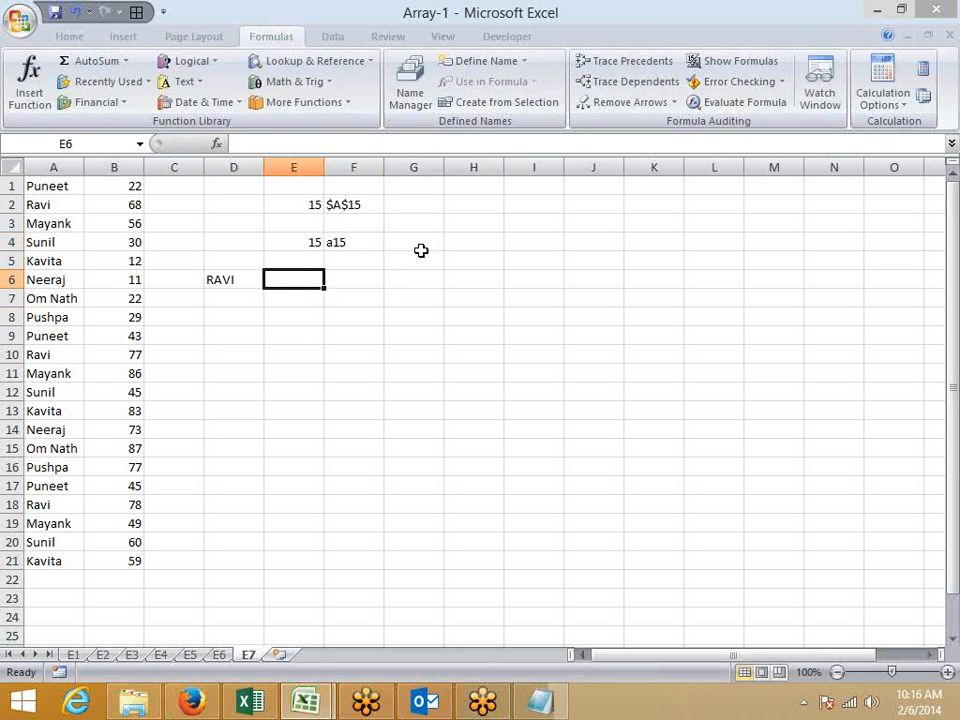
Step: Look through the names and values listed in columns A and B
key("Home")
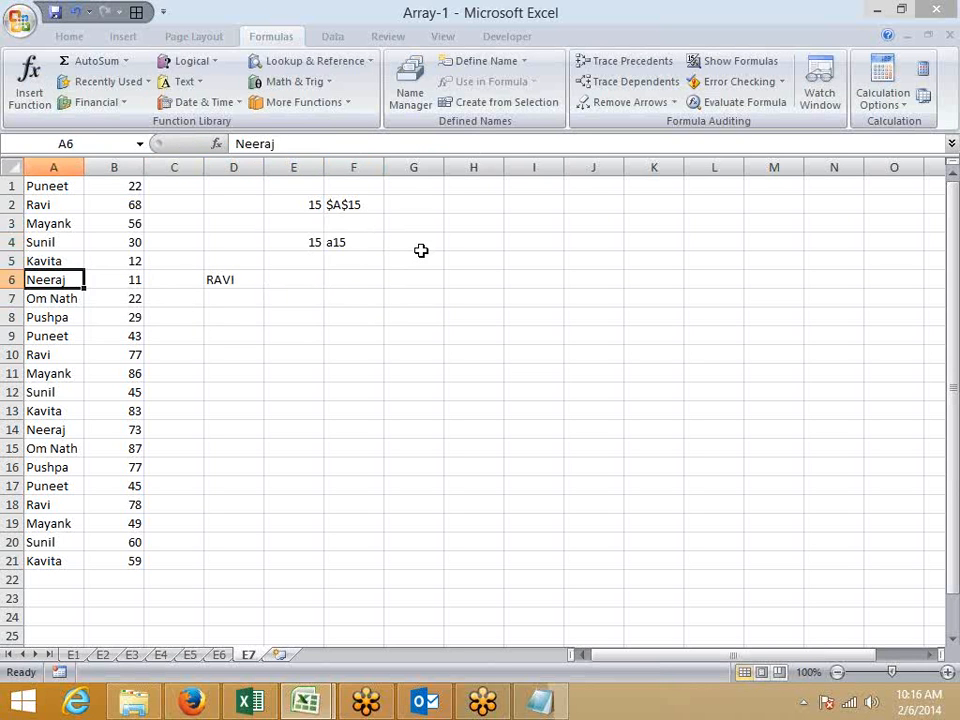
key("Down")
key("Down")
key("Down")
key("Down")
key("Down")
key("Down")
key("Down")
key("Down")
key("Down")
key("Down")
key("Right")
key("Up")
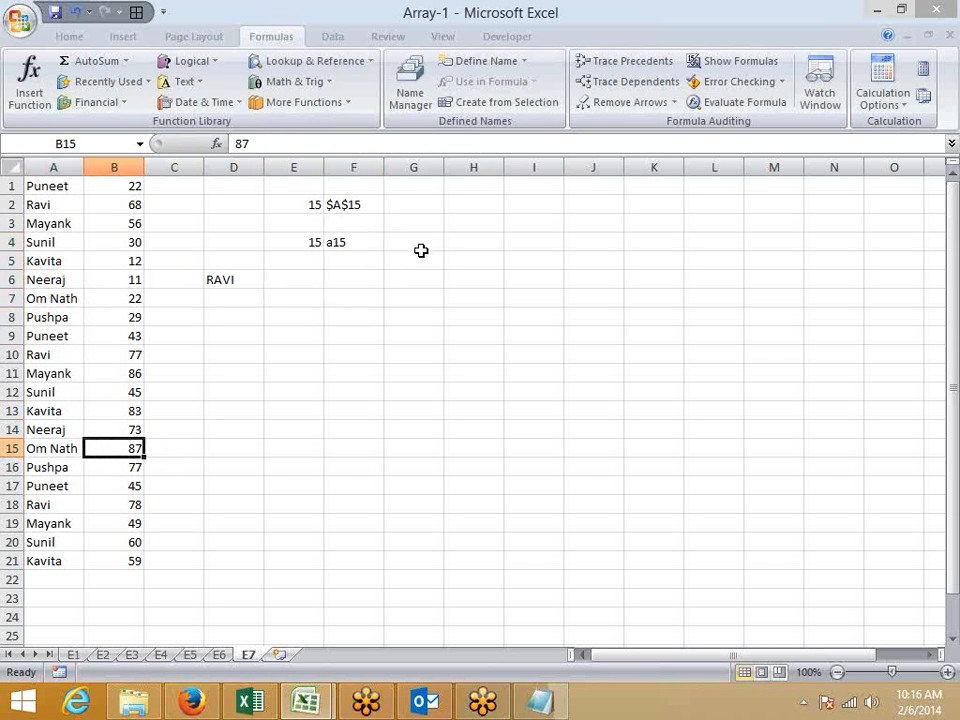
key("Up")
key("Up")
key("Up")
key("Up")
key("Up")
key("Up")
key("Up")
key("Up")
key("Up")
key("Up")
key("Up")
key("Right")
key("Right")
key("Right")
key("Down")
key("Down")
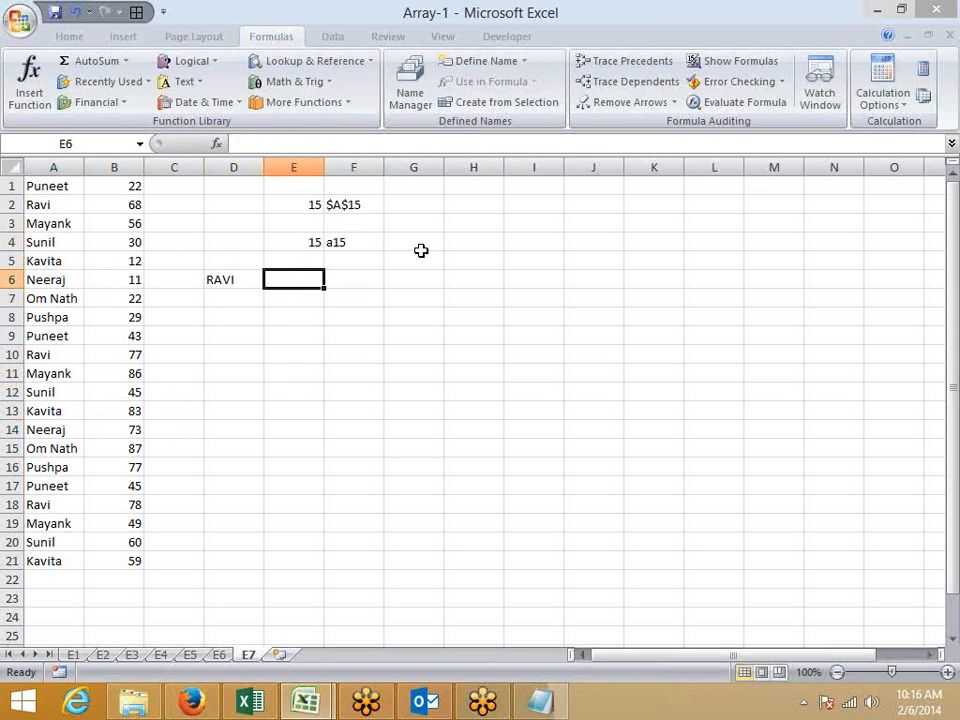
Step: Enter the formula =VLOOKUP(D6,A:B,2,0) in cell E6
type("=VLOOKUP(D6,")
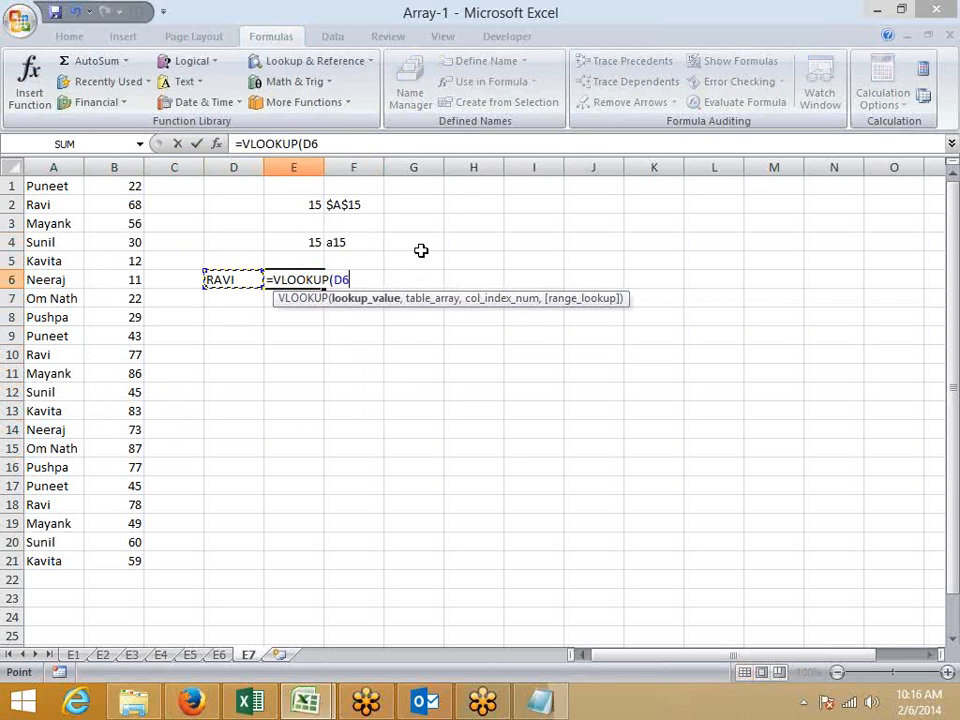
key("Left")
key("Left")
key("Left")
key("Left")
key("ctrl+space")
key("shift+Right")
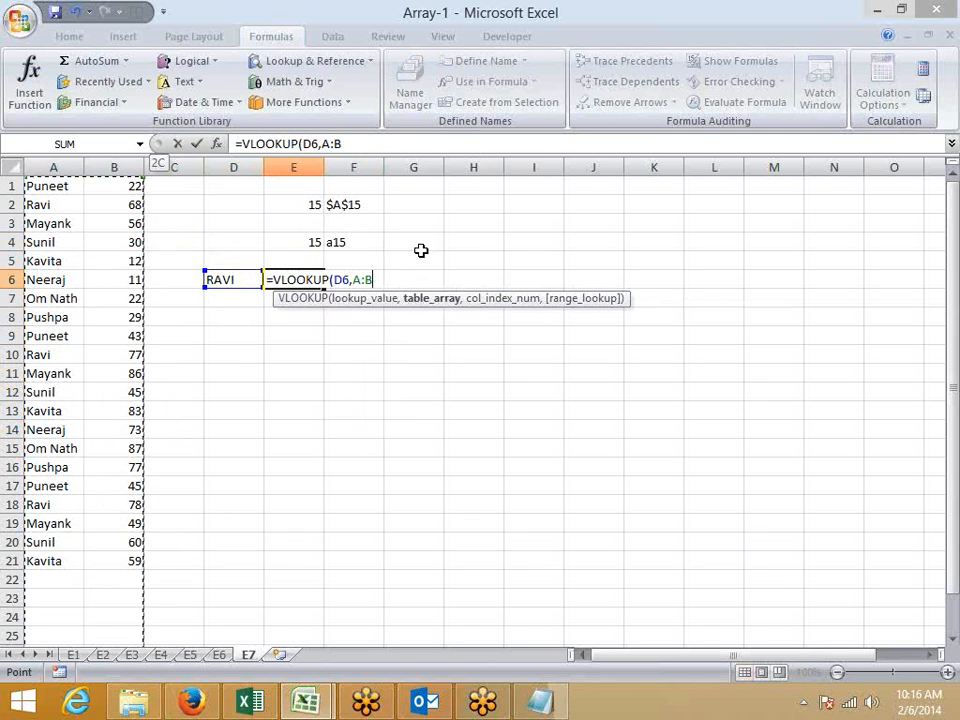
type(",2,0")
key("Return")
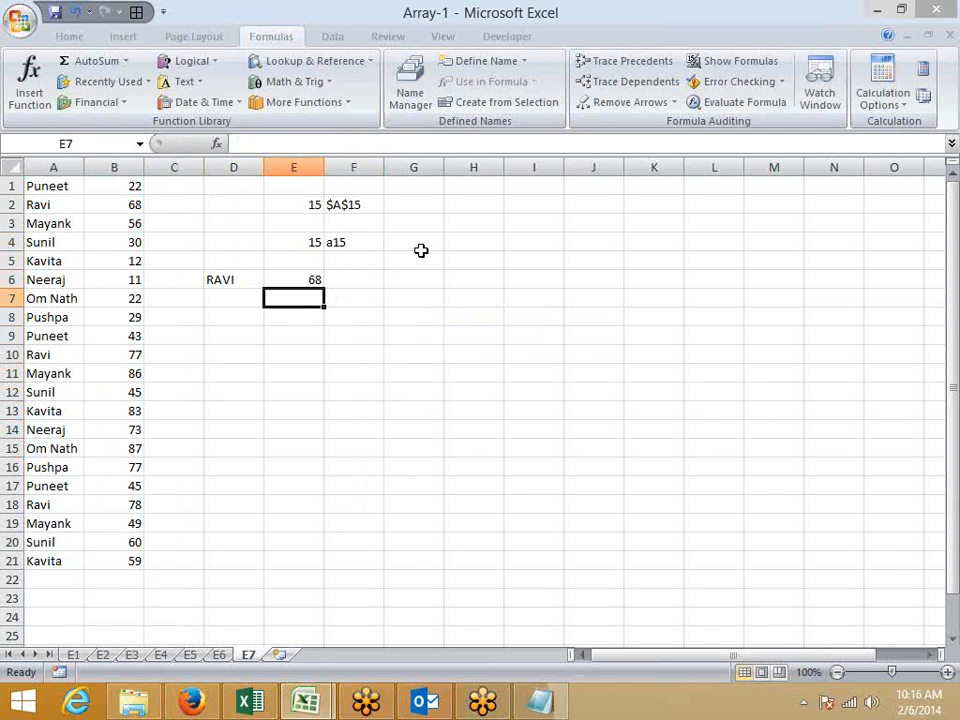
Step: Start a MAX formula in cell F6 with a nested IF that tests whether A1:A21 equals D6
key("Up")
key("Right")
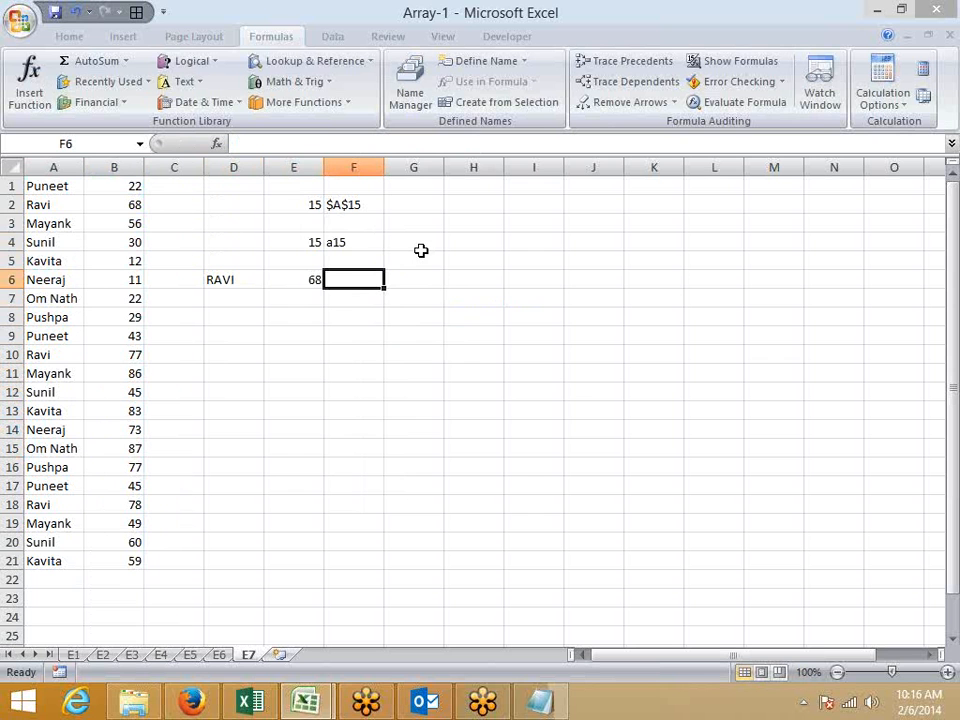
type("=MAX")
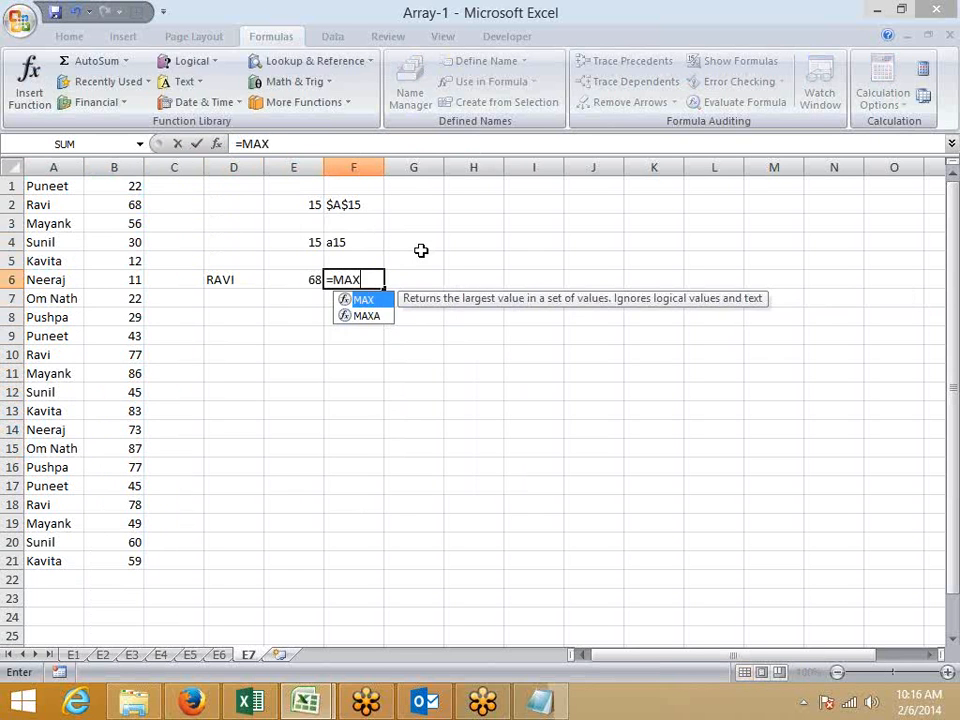
type("(")
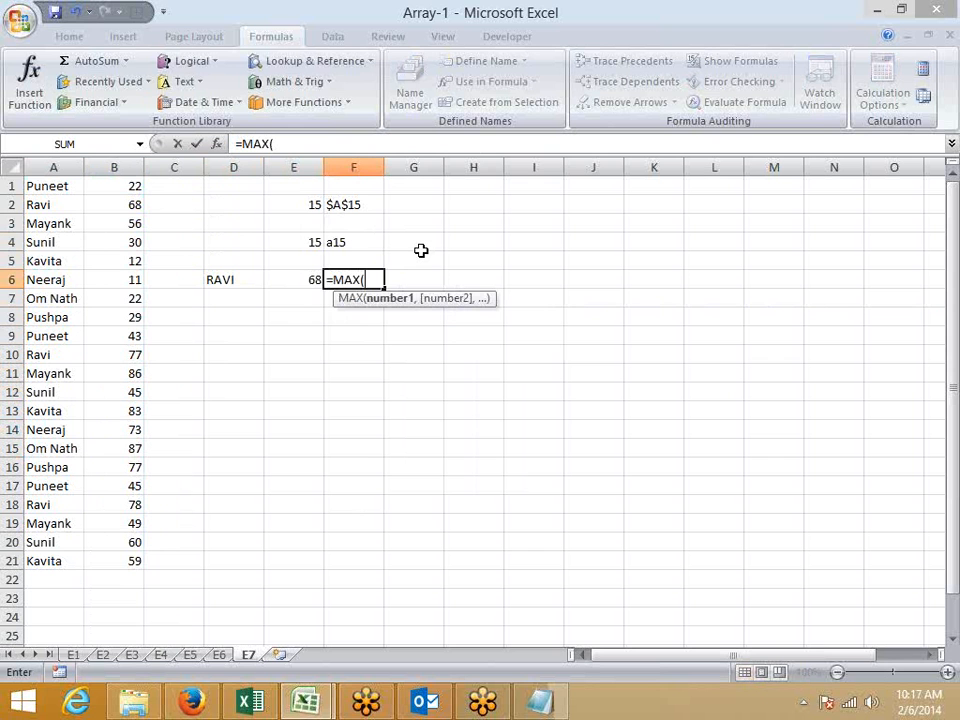
type("IF(")
key("Left")
key("Left")
key("Left")
key("Left")
key("Left")
key("ctrl+Up")
key("ctrl+shift+Down")
type("=")
key("Left")
key("Left")
type(",")
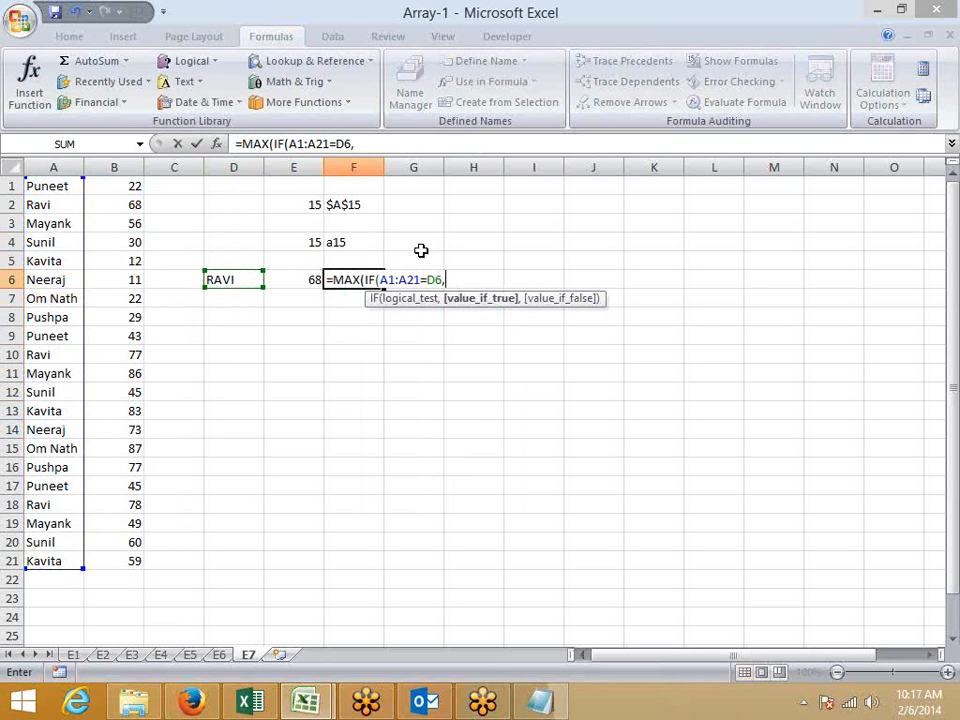
Step: Complete F6 as the array formula =MAX(IF(A1:A21=D6,ROW(A1:A21),"")), returning row numbers for matches and empty text otherwise
type("RO")
key("Down")
key("Down")
key("Down")
key("Down")
key("Tab")
key("Left")
key("Left")
key("Left")
key("Left")
key("Left")
key("Up")
key("Up")
key("Up")
key("Up")
key("Up")
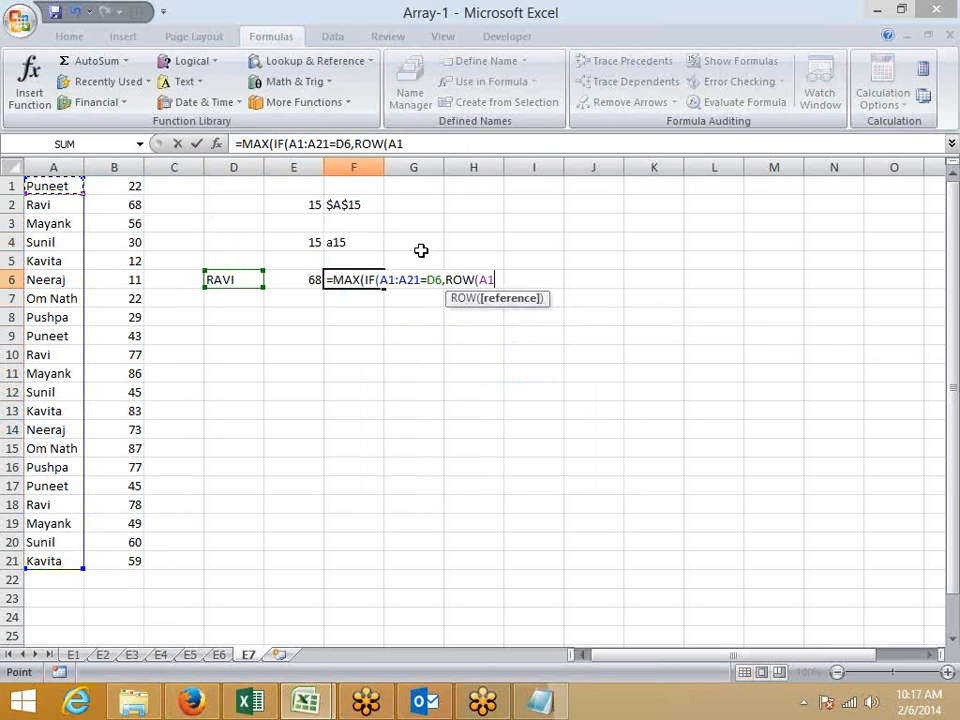
key("ctrl+shift+Down")
type("),\"\"")
key("Return")
key("Return")
key("F2")
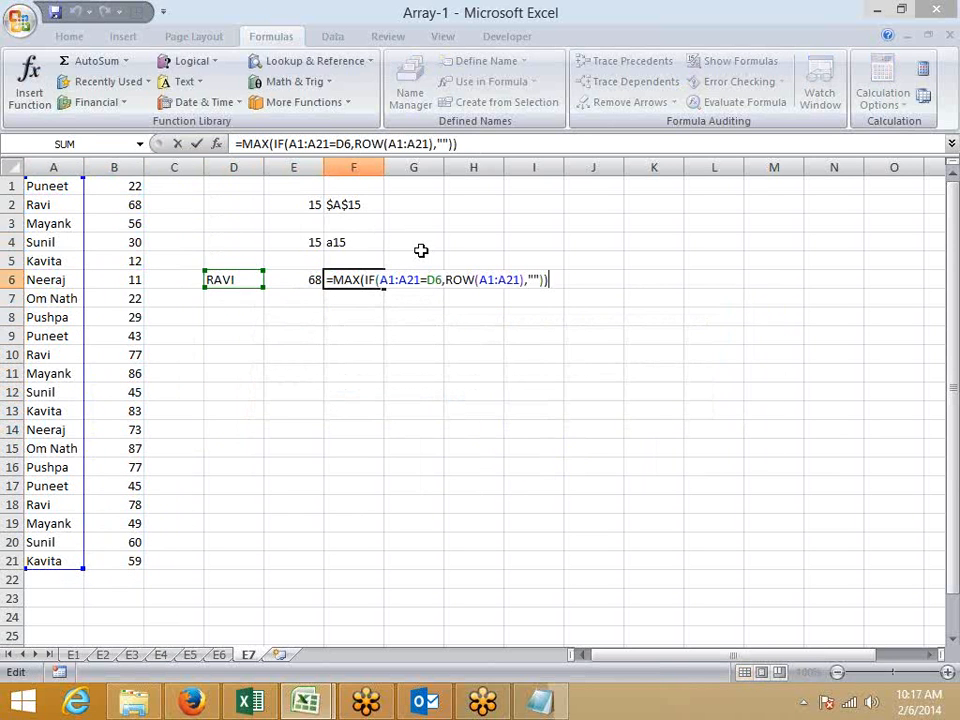
key("ctrl+shift+Return")
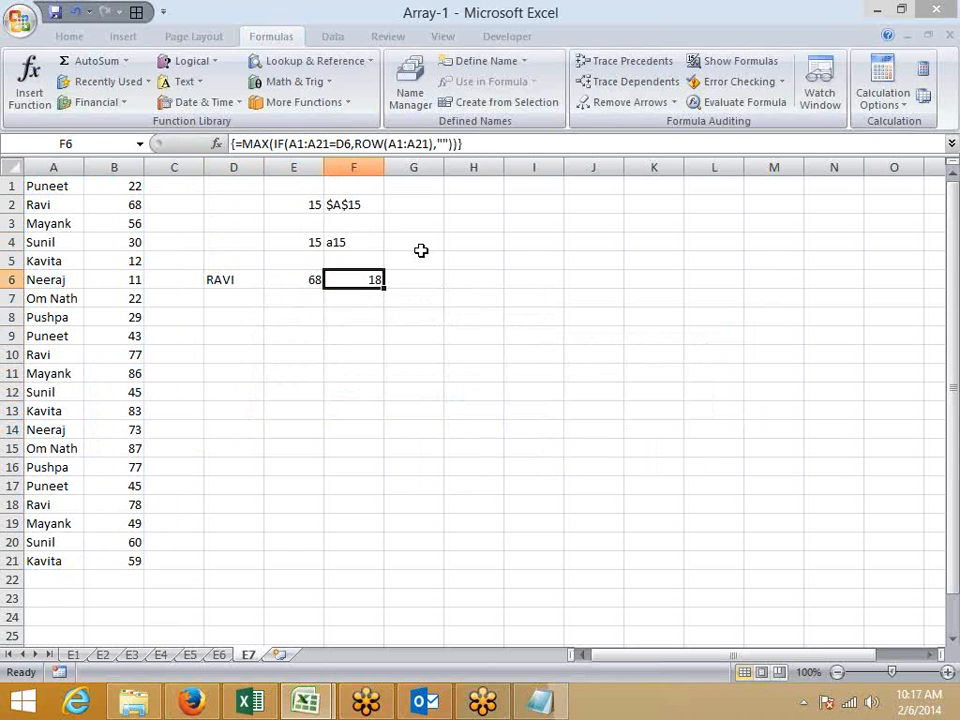
key("Right")
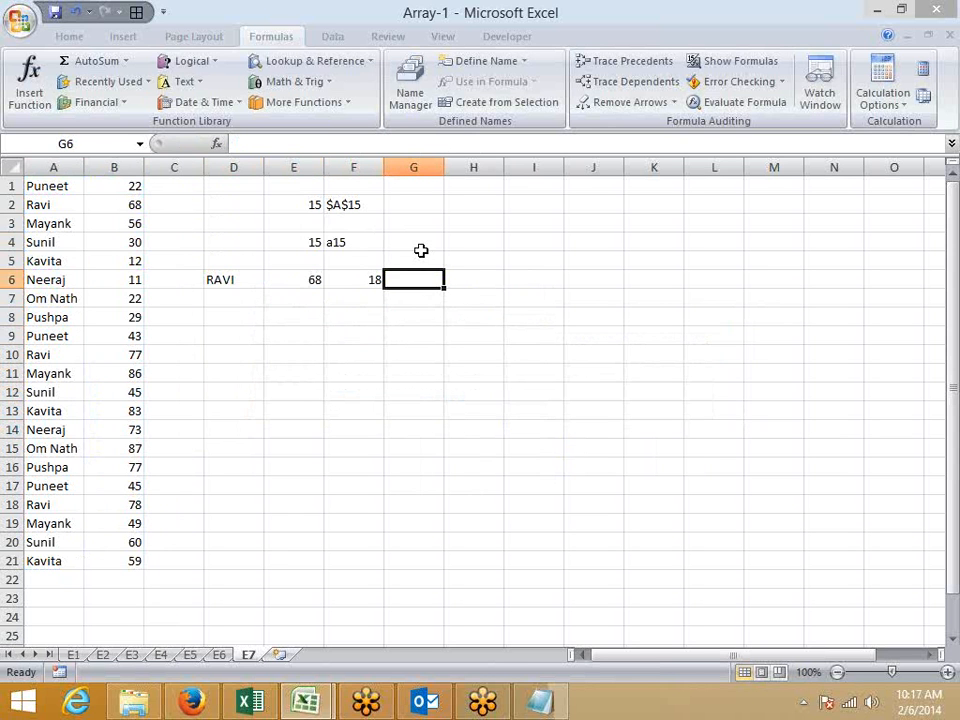
type("=IND")
key("Down")
key("Tab")
key("BackSpace")
key("BackSpace")
key("BackSpace")
key("BackSpace")
key("BackSpace")
key("BackSpace")
key("BackSpace")
key("BackSpace")
key("BackSpace")
type("ADD")
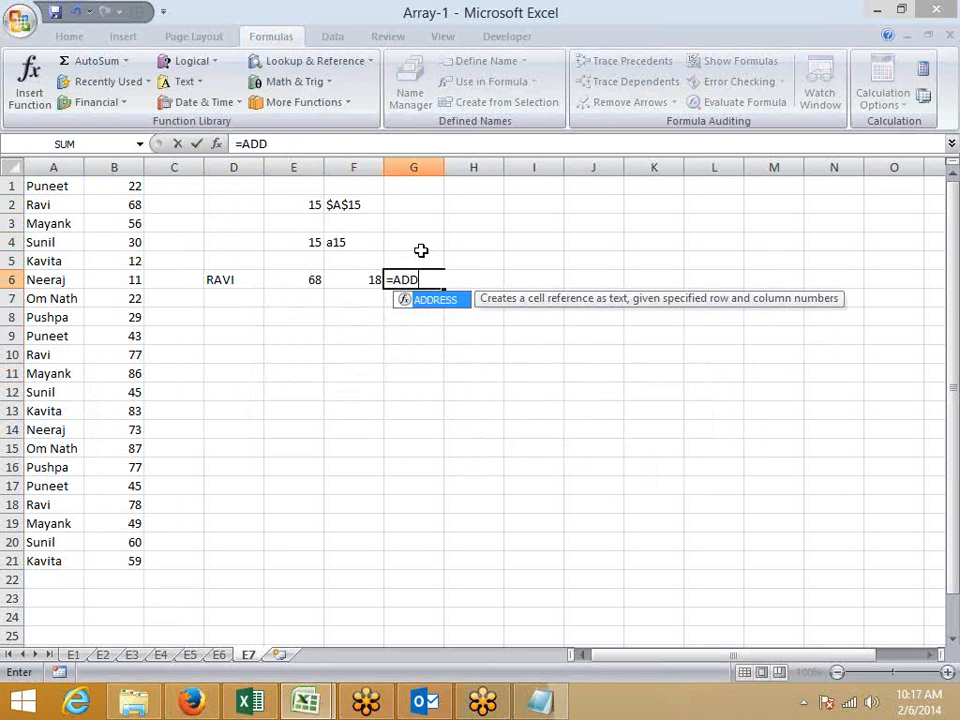
key("Tab")
type("IND")
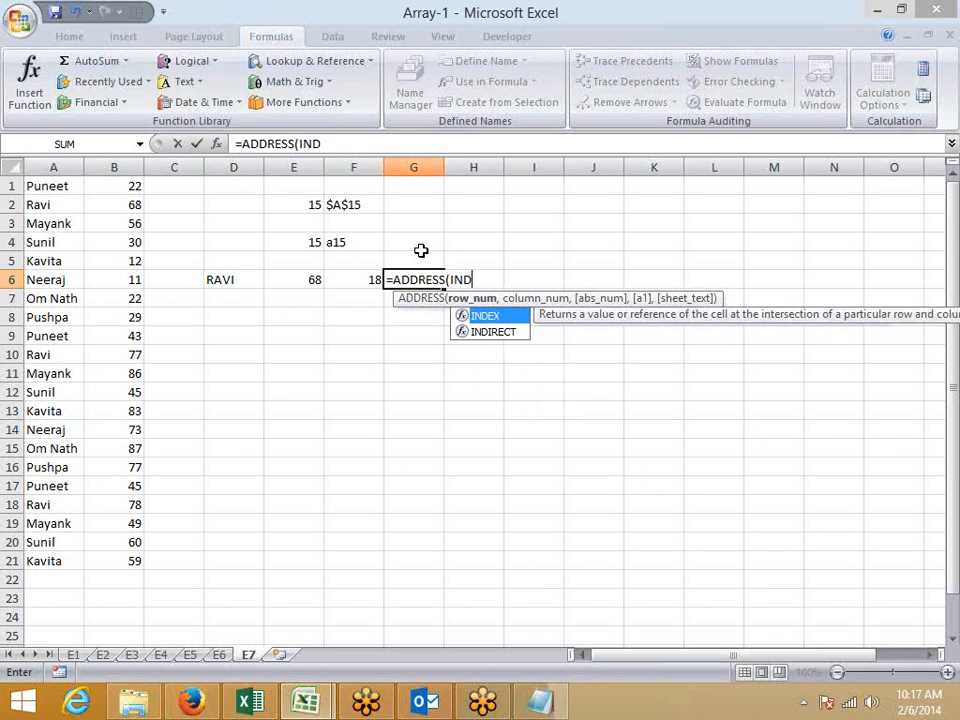
key("Down")
key("Tab")
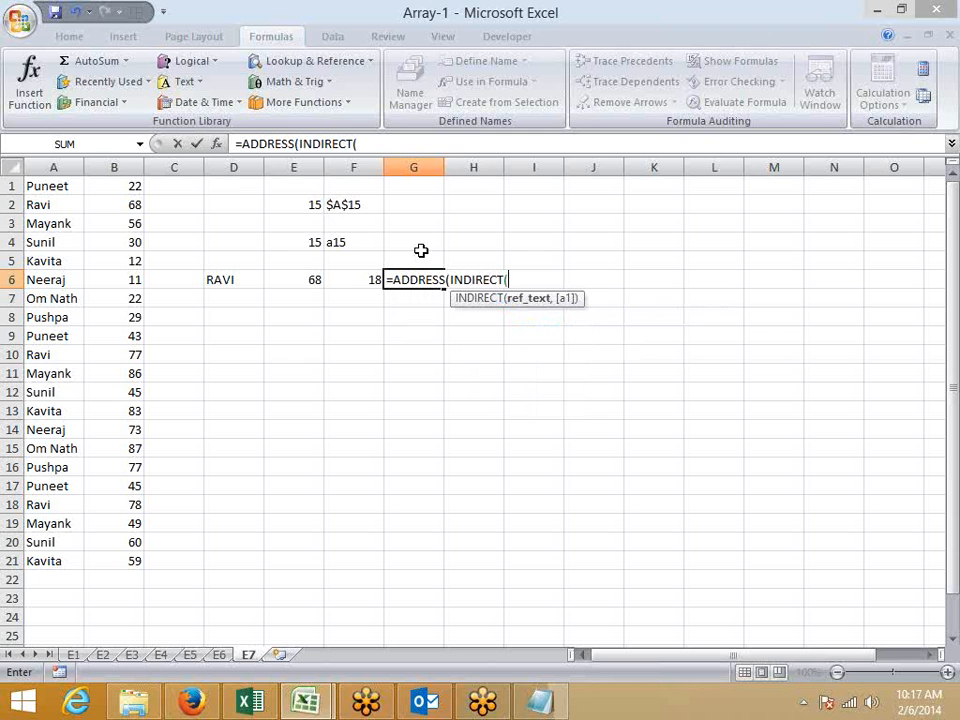
key("BackSpace")
key("BackSpace")
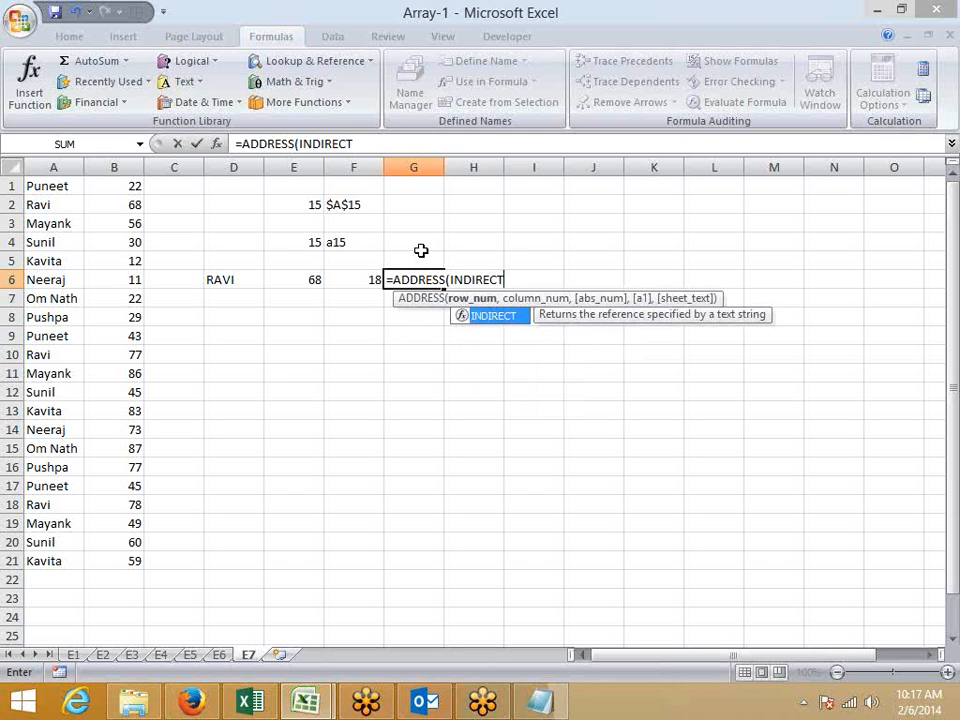
key("BackSpace")
key("BackSpace")
key("BackSpace")
key("BackSpace")
key("BackSpace")
key("BackSpace")
key("BackSpace")
key("BackSpace")
key("BackSpace")
key("BackSpace")
key("BackSpace")
key("BackSpace")
key("BackSpace")
key("BackSpace")
key("BackSpace")
Step: Enter the formula =INDIRECT(ADDRESS(F6,2)) in cell G6 to fetch the value from column B
type("INDIRECT(")
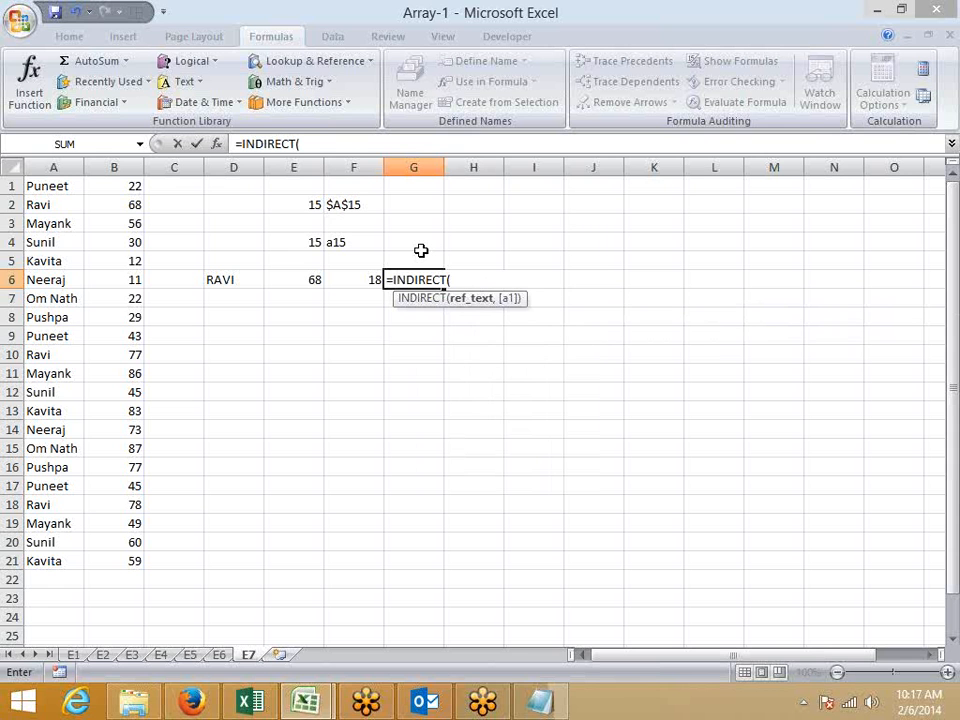
type("ADDRESS(")
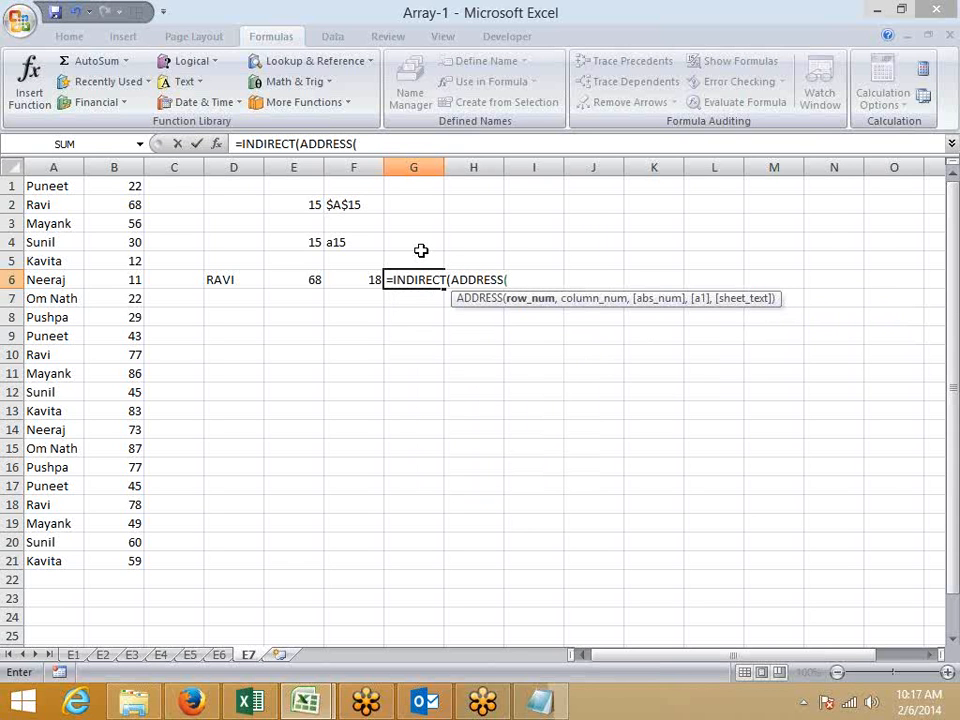
key("Left")
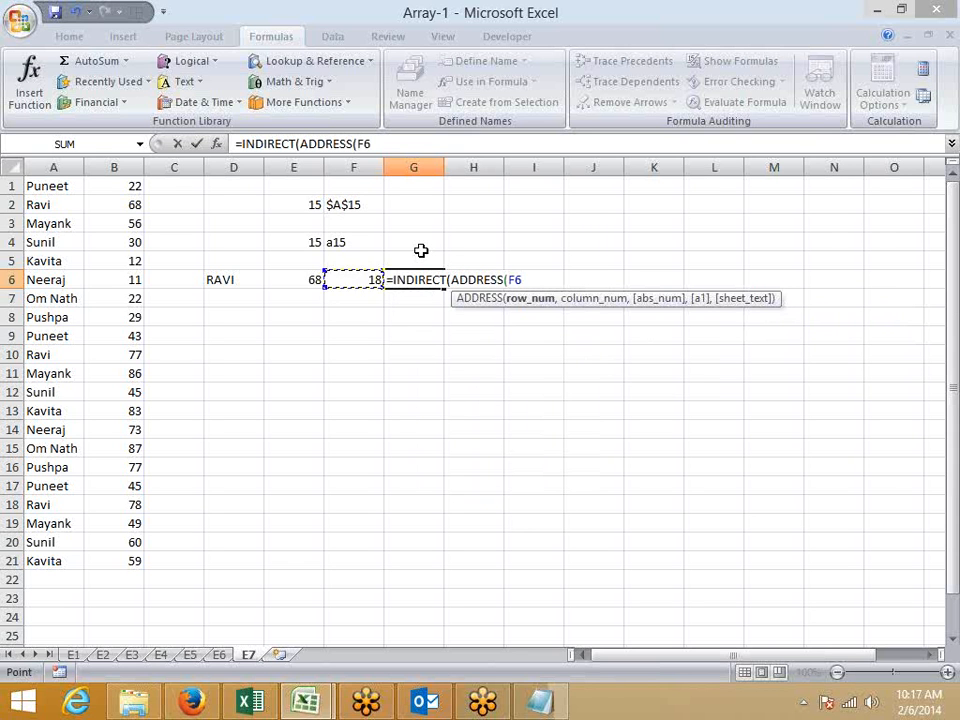
type(",2)")
key("Return")
key("Return")
key("Up")
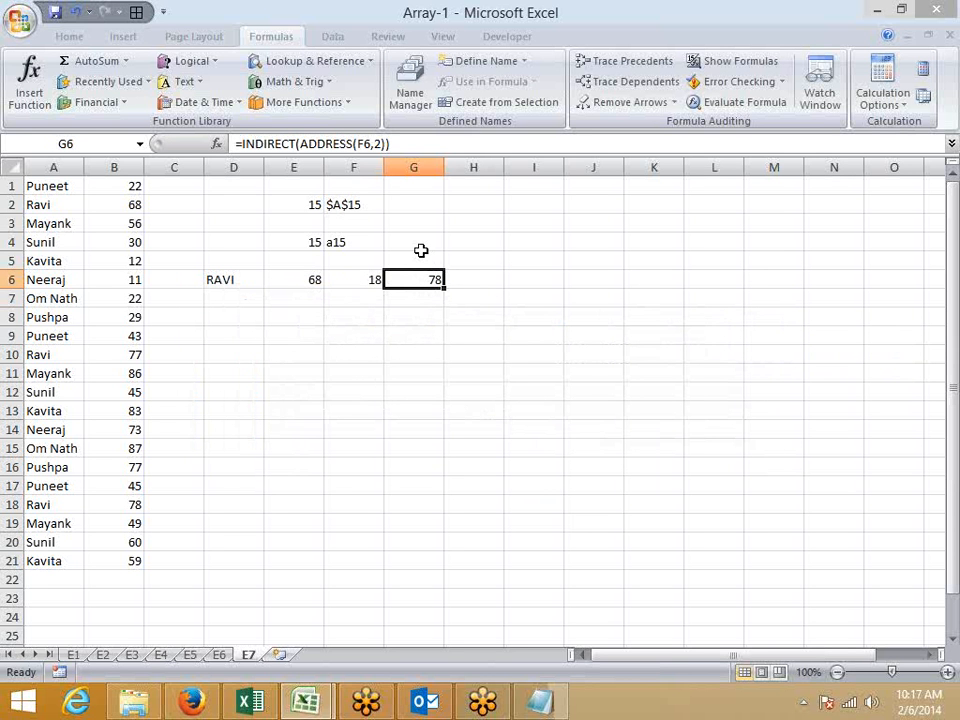
Step: Copy the MAX expression from F6 without its equals sign and keep the cell as an array formula
key("Left")
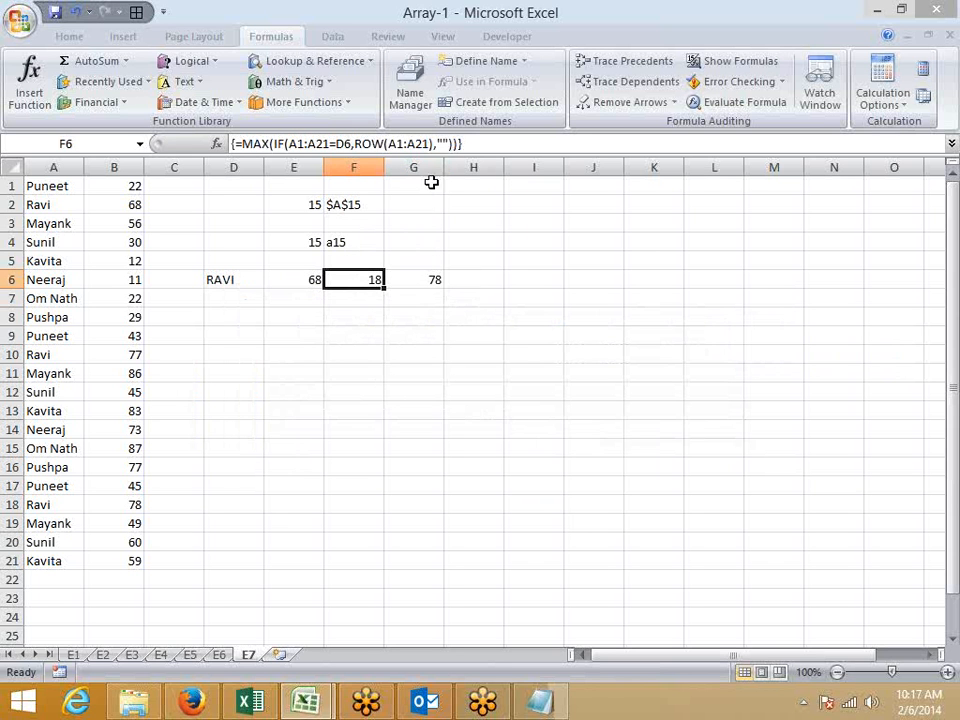
left_click_drag(463, 143, 244, 143)
key("ctrl+c")
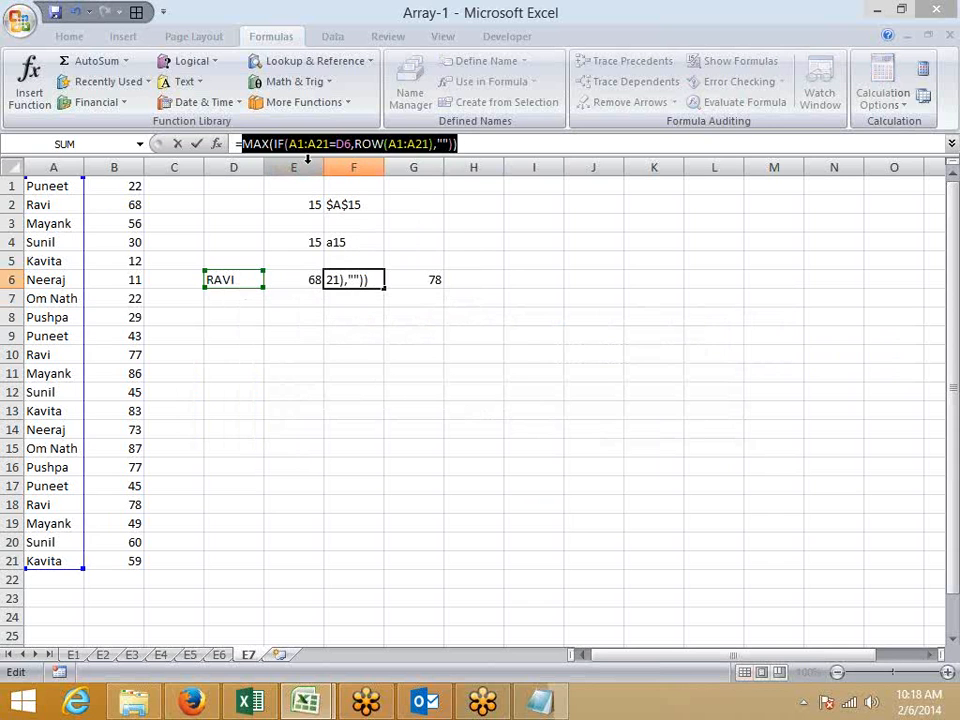
key("ctrl+shift+Return")
Step: Examine the ADDRESS part of the formula in G6 and compare it with the ADDRESS formula in F2
left_click(433, 280)
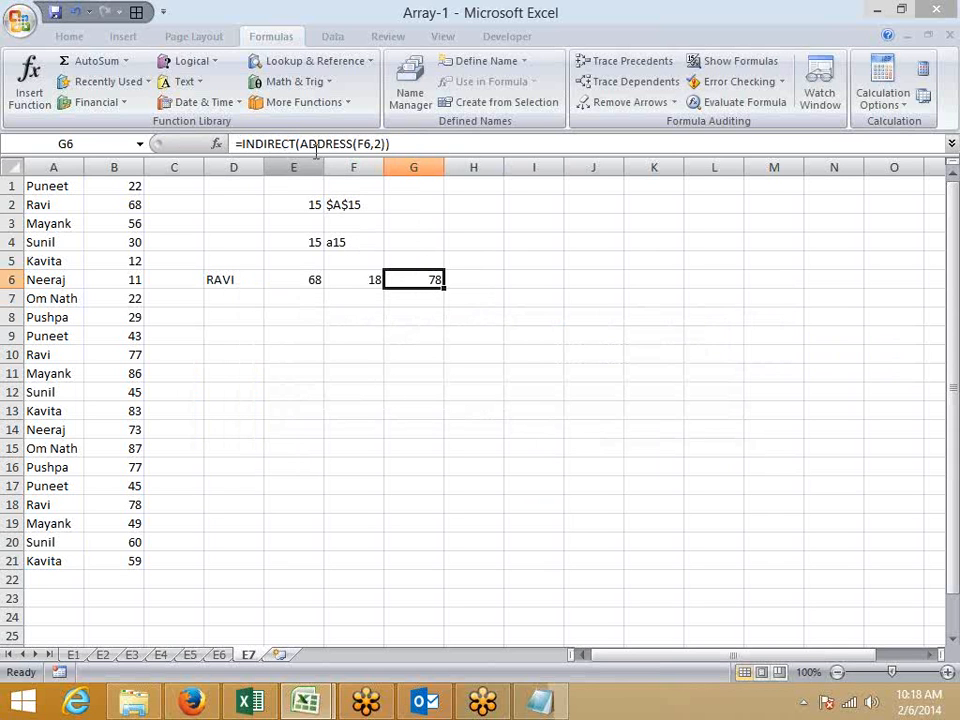
left_click_drag(300, 144, 376, 146)
key("Escape")
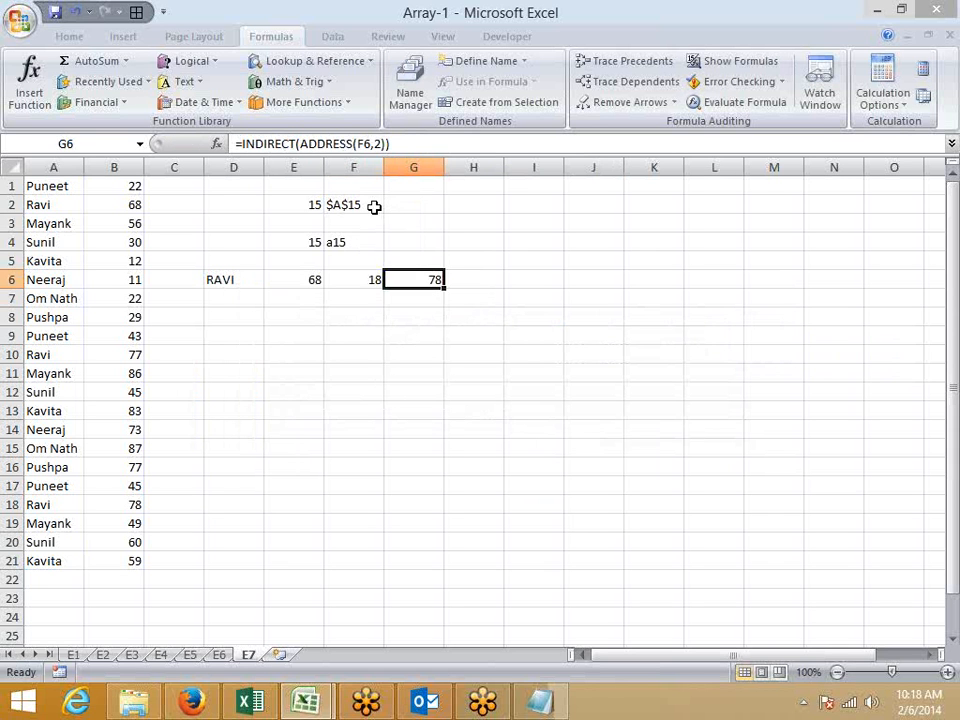
left_click(373, 205)
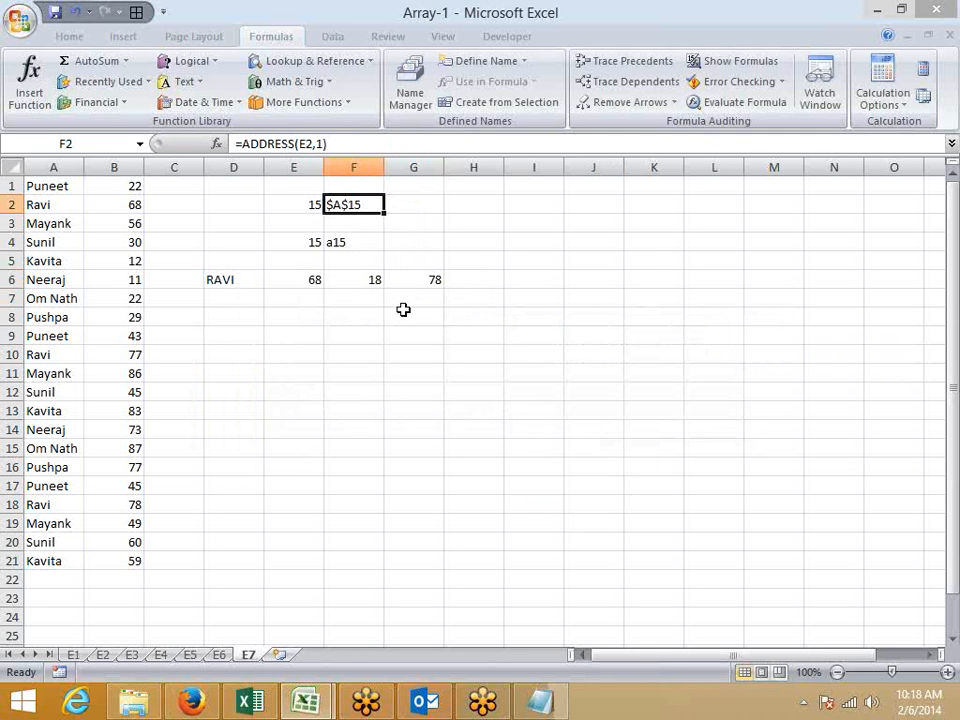
left_click(435, 283)
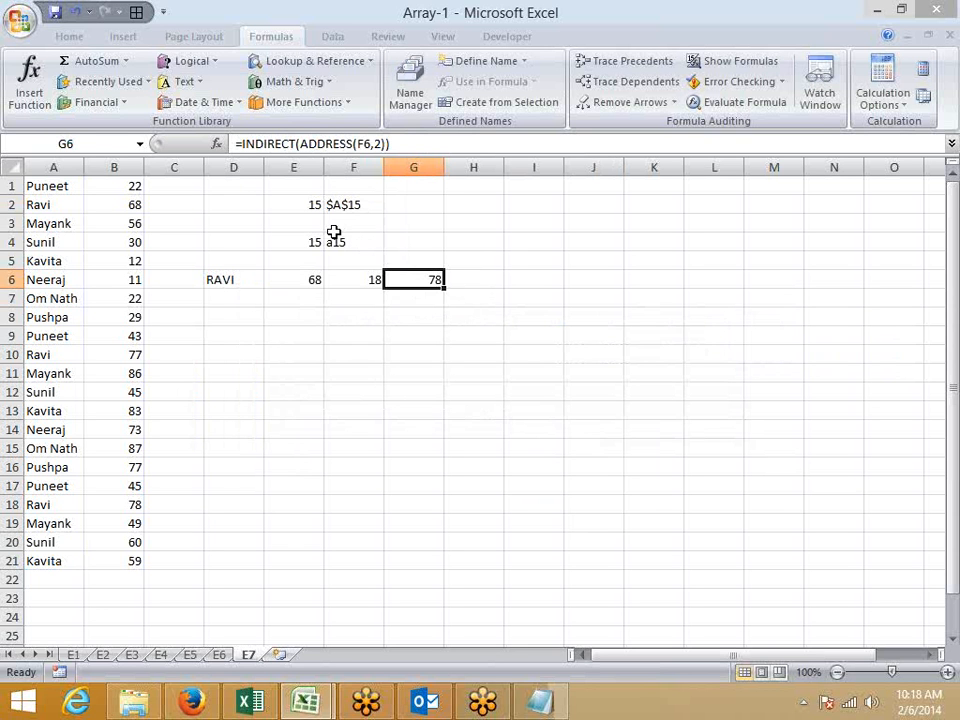
left_click(356, 284)
left_click(381, 336)
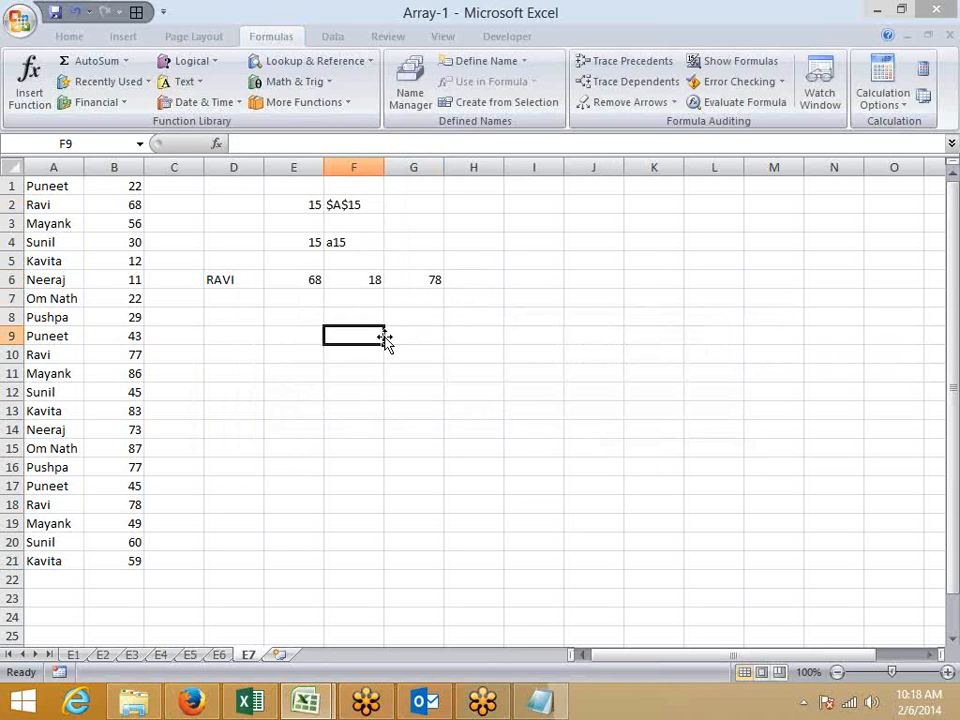
type("=B18")
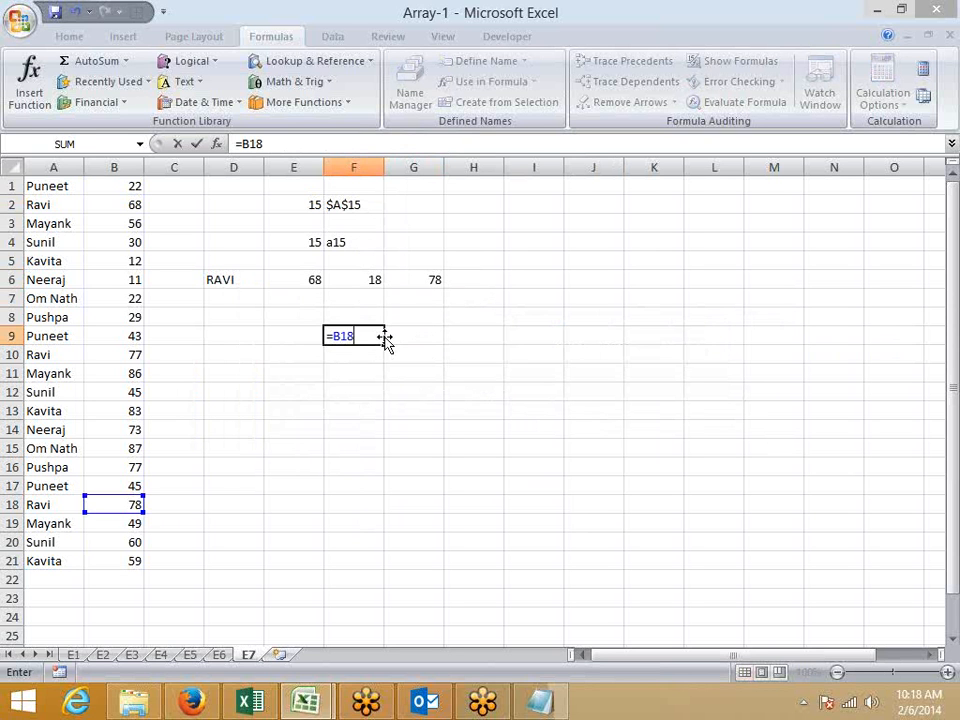
key("Escape")
Step: Replace the F6 reference in G6's formula with the copied MAX expression and enter it as an array formula
key("Up")
key("Up")
key("Up")
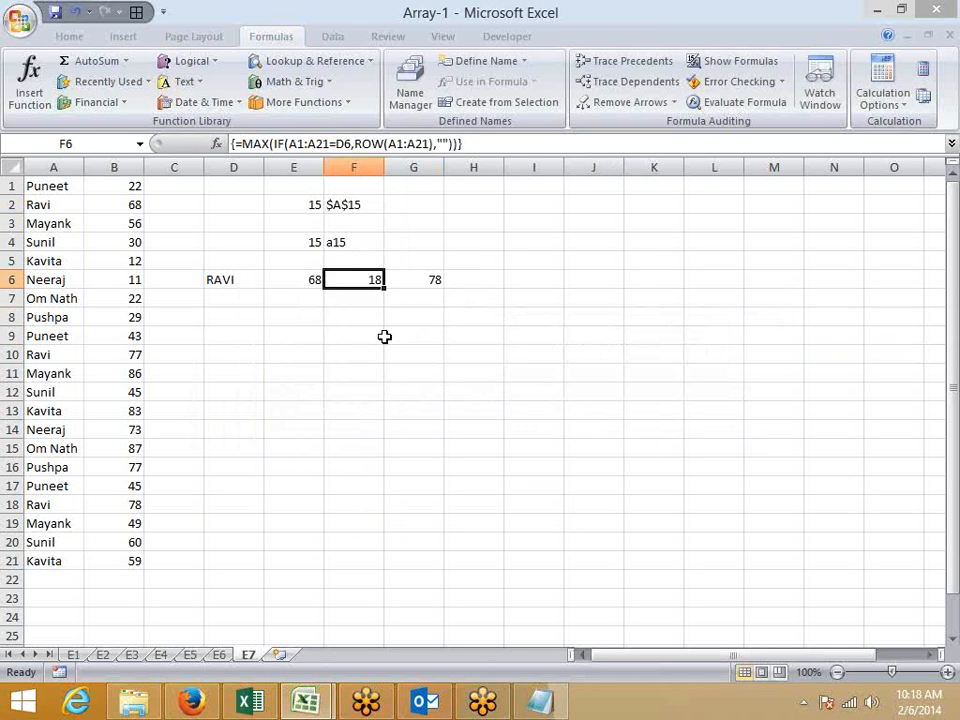
key("Right")
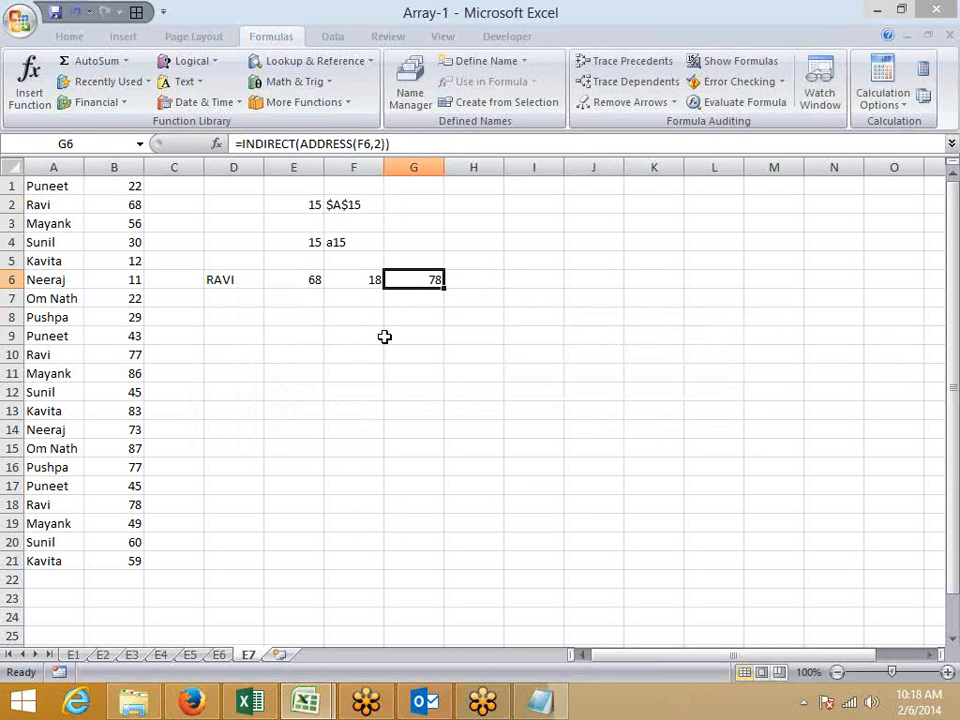
left_click(360, 143)
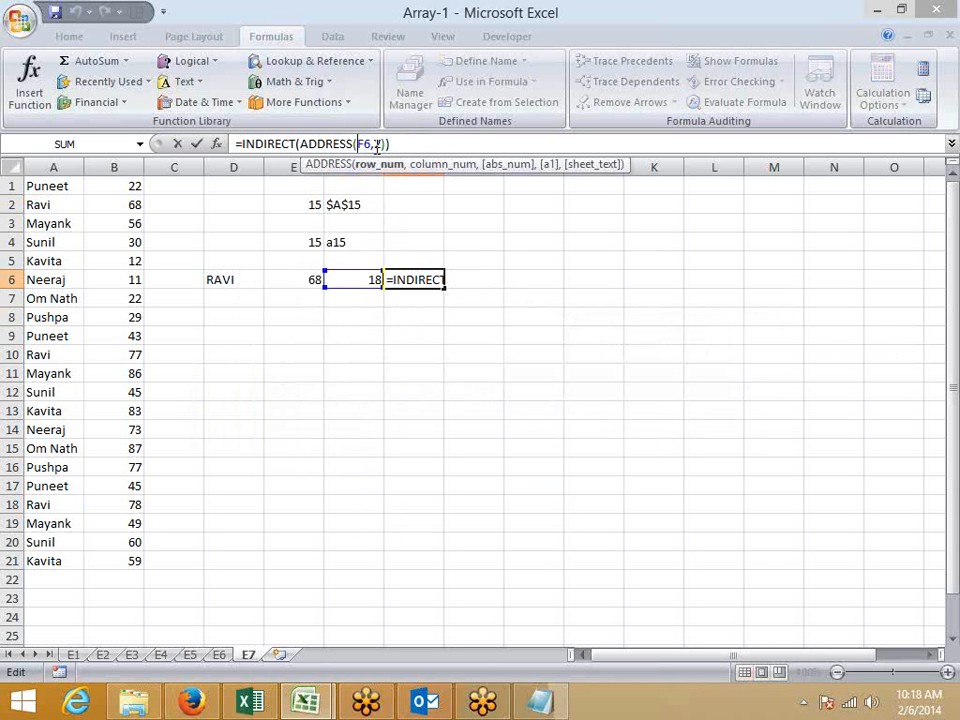
key("shift+Right")
key("shift+Right")
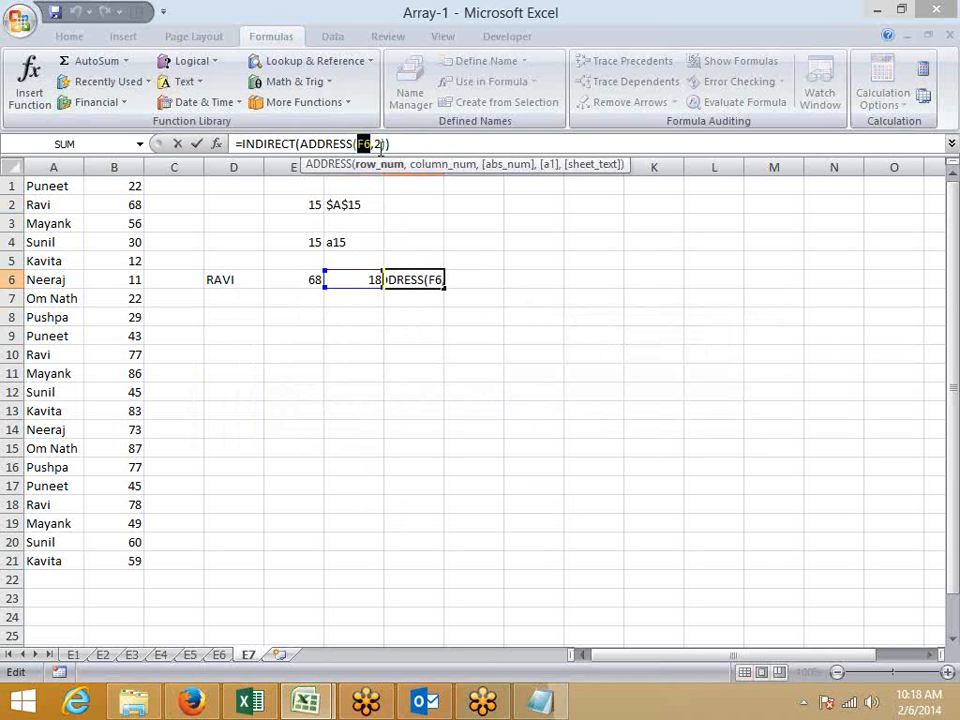
key("ctrl+v")
key("Return")
key("Up")
left_click(380, 146)
key("ctrl+shift+Return")
Step: Clear cell F6 and move the combined array formula from G6 into it
key("Left")
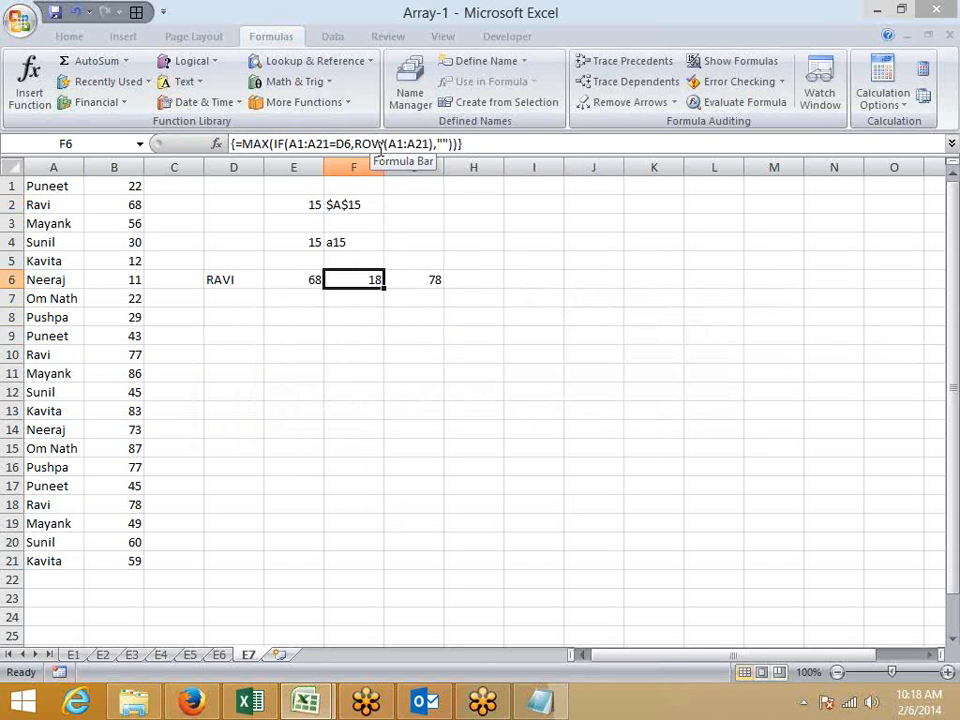
key("Delete")
key("Right")
key("ctrl+x")
key("Left")
key("ctrl+v")
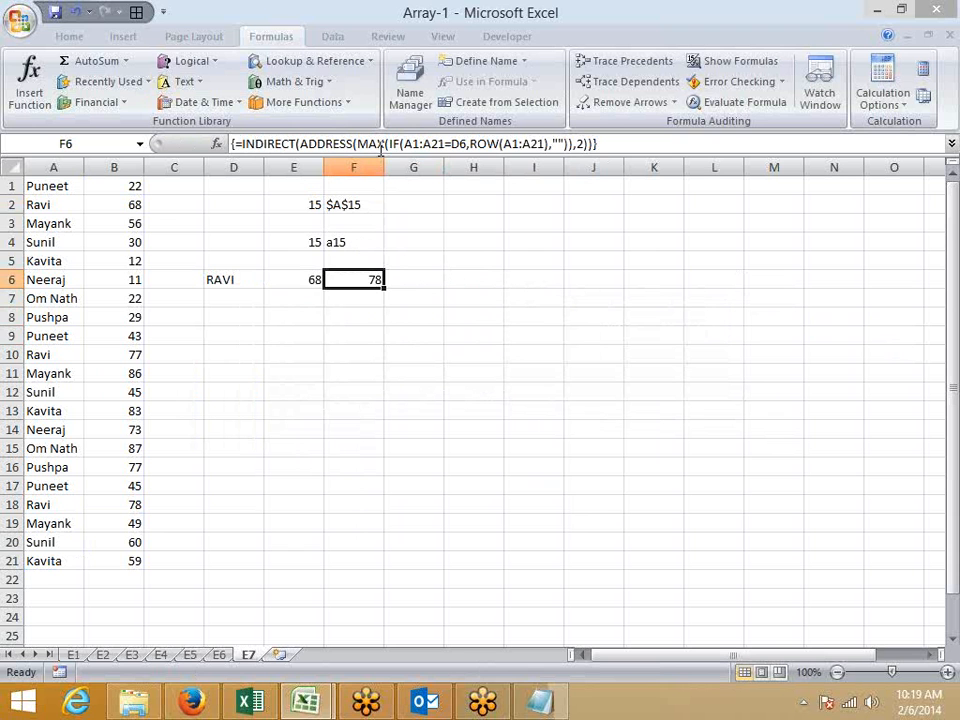
Step: Enter Q in cell E8 and 2ND followed by the name from A2 in cell F9
key("Down")
key("Down")
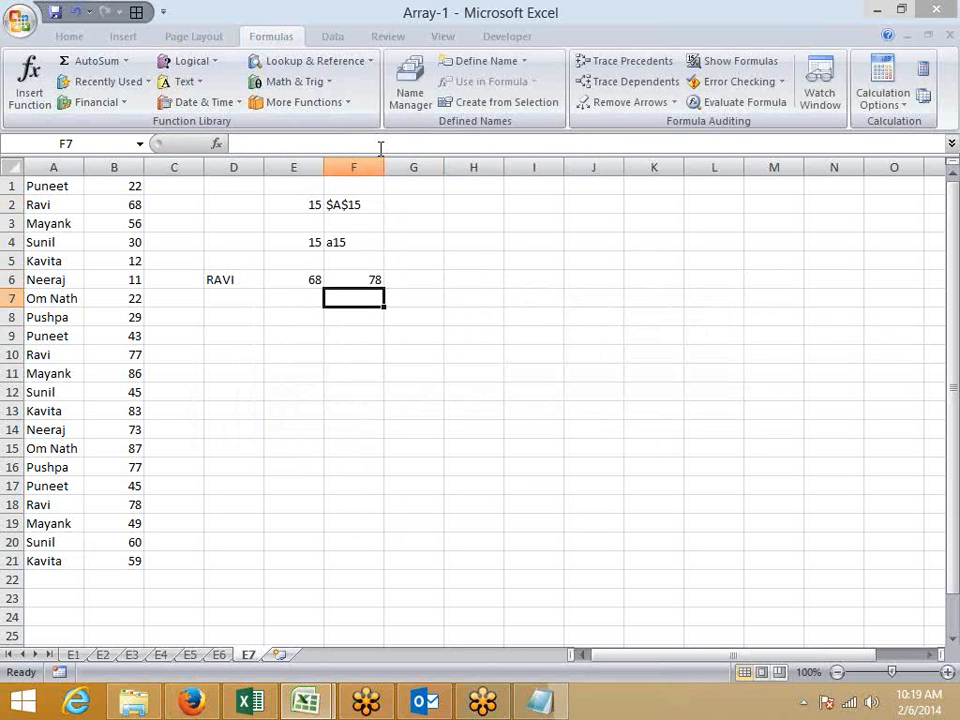
key("Left")
type("Q")
key("Right")
key("Down")
type("2ND rAVI")
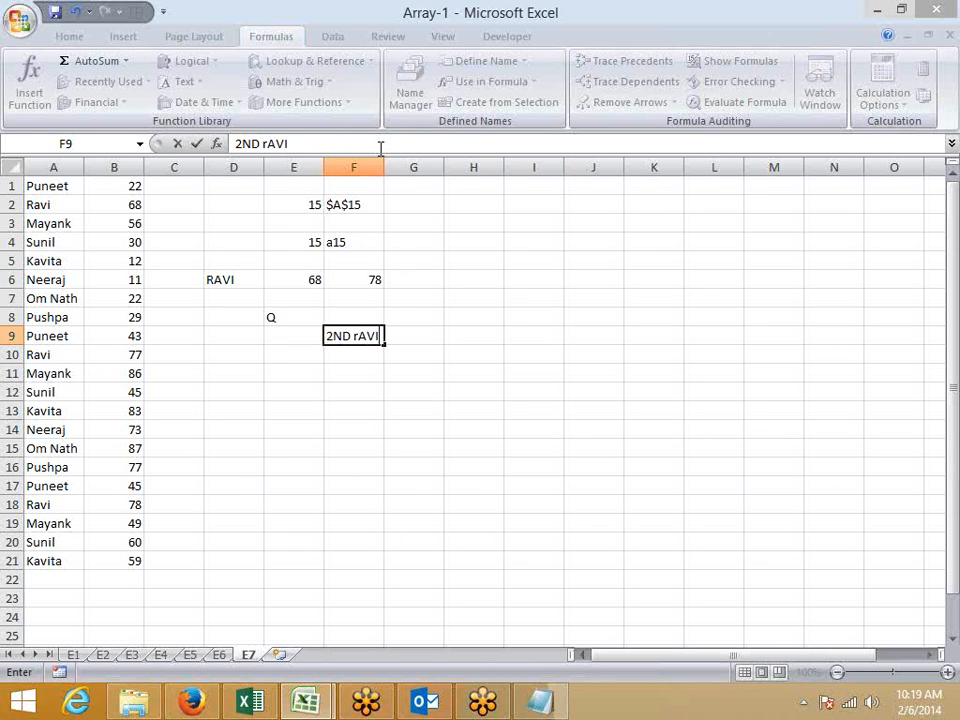
key("Return")
key("Up")
key("Right")
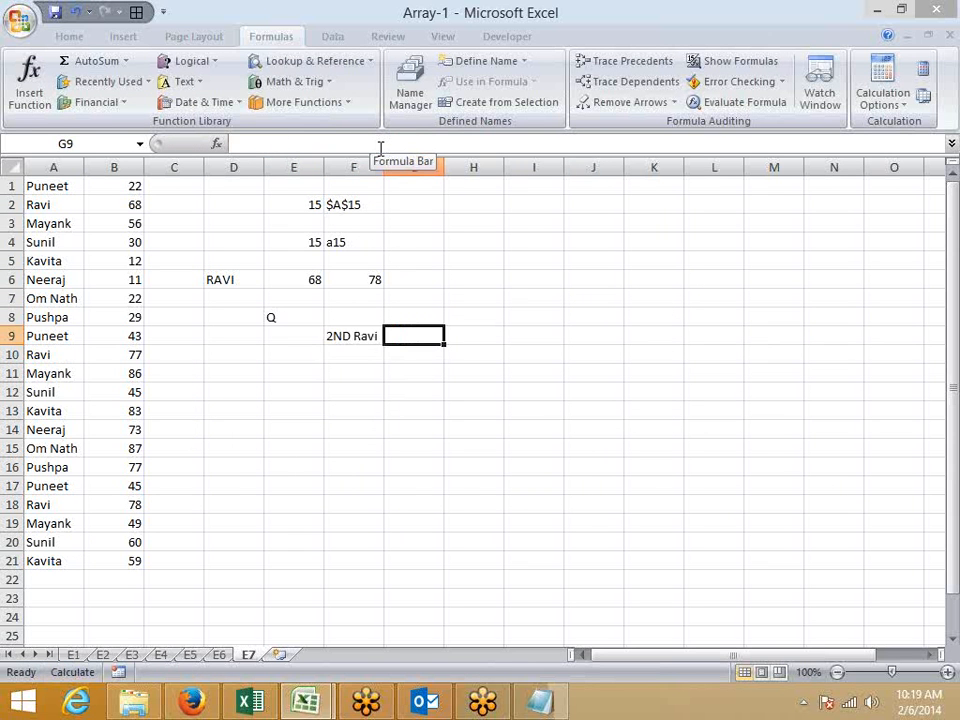
key("Left")
key("Home")
key("Right")
key("Right")
key("Right")
key("Right")
key("Right")
key("Right")
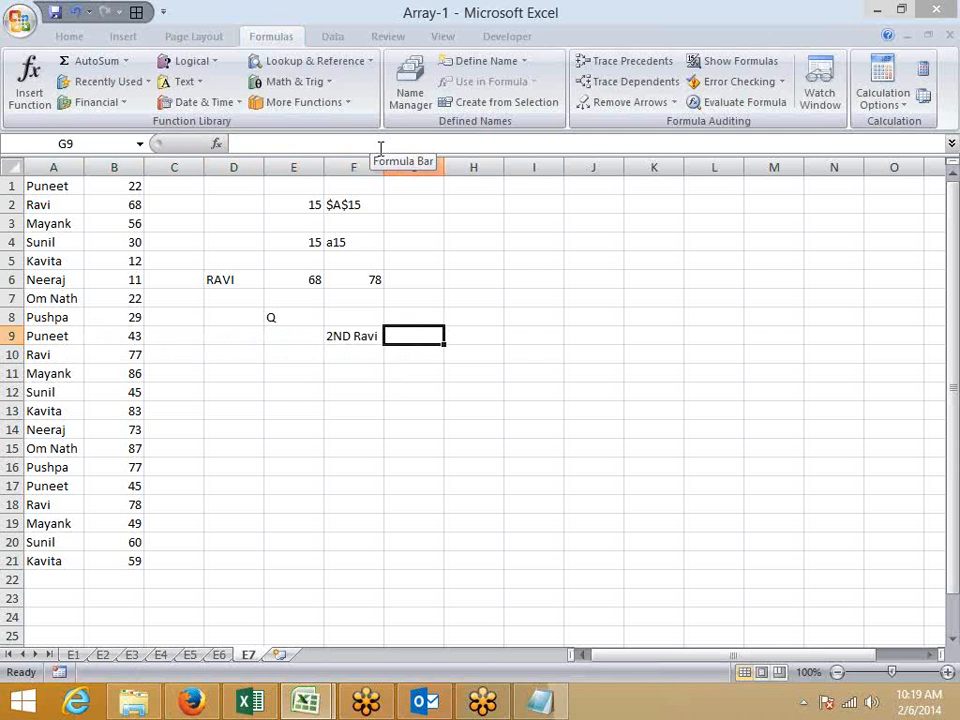
key("Up")
key("Up")
key("Up")
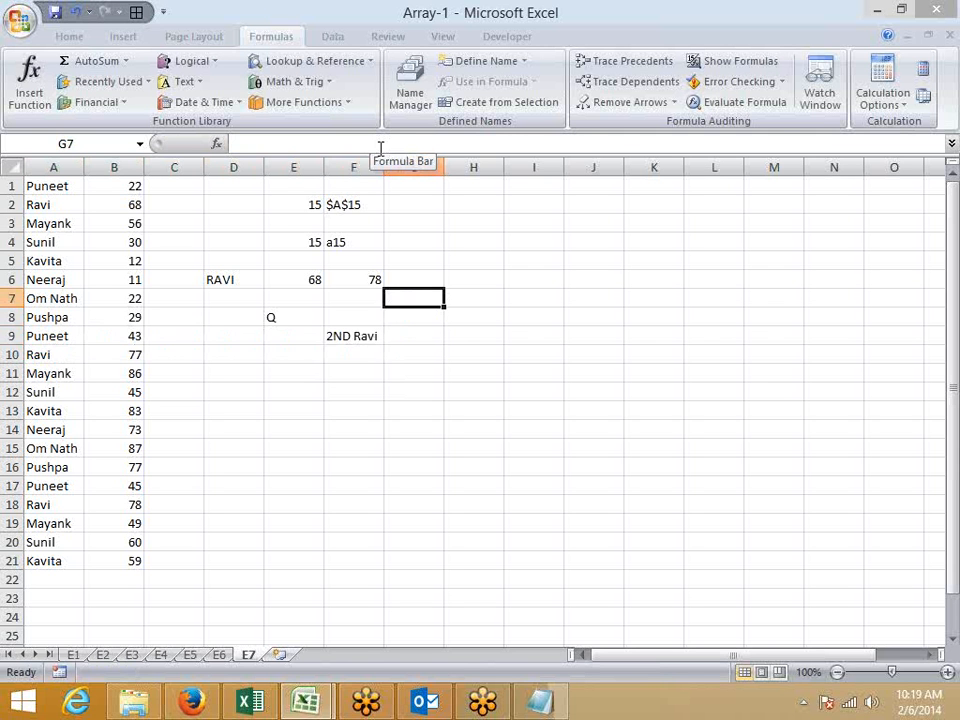
Step: Evaluate the array formula in F6 step by step up to its MAX argument
key("Left")
left_click(748, 102)
left_click(560, 458)
left_click(558, 455)
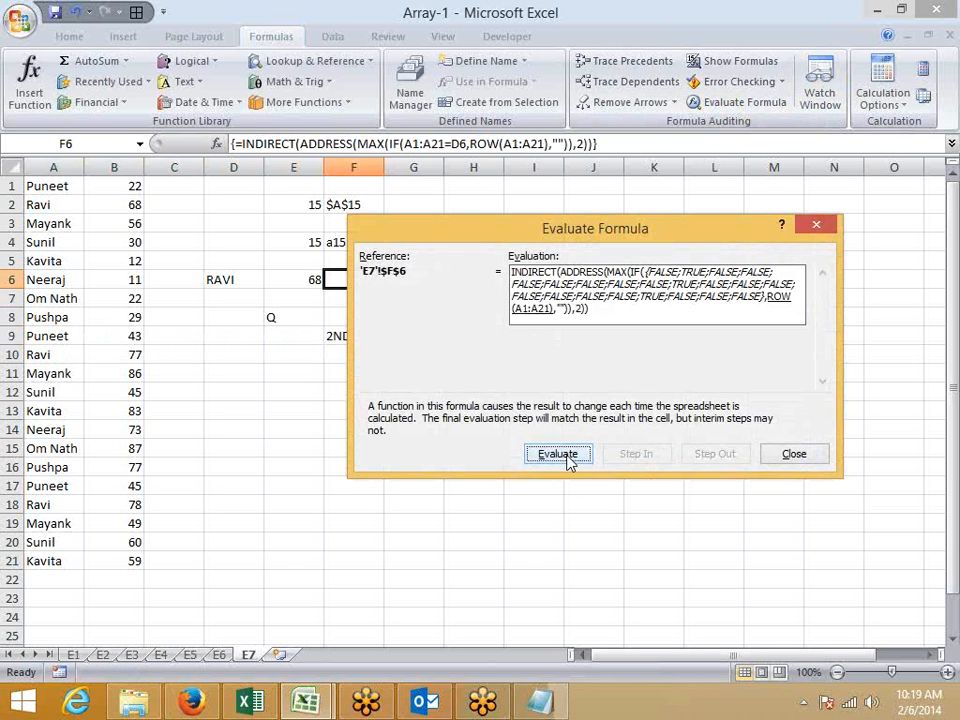
left_click(560, 455)
left_click(560, 455)
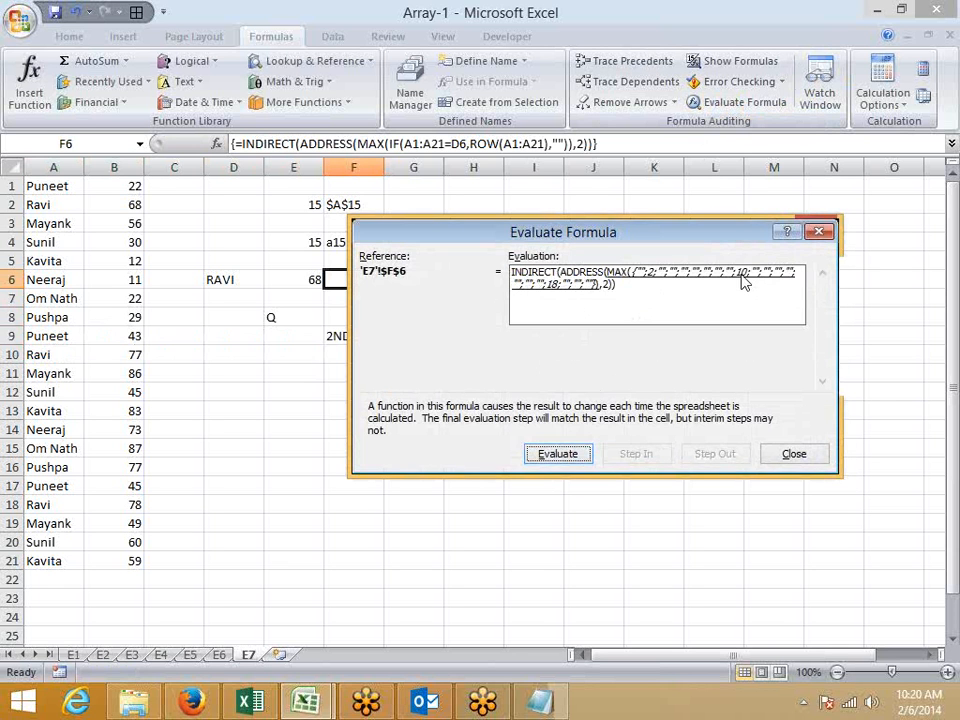
left_click(819, 232)
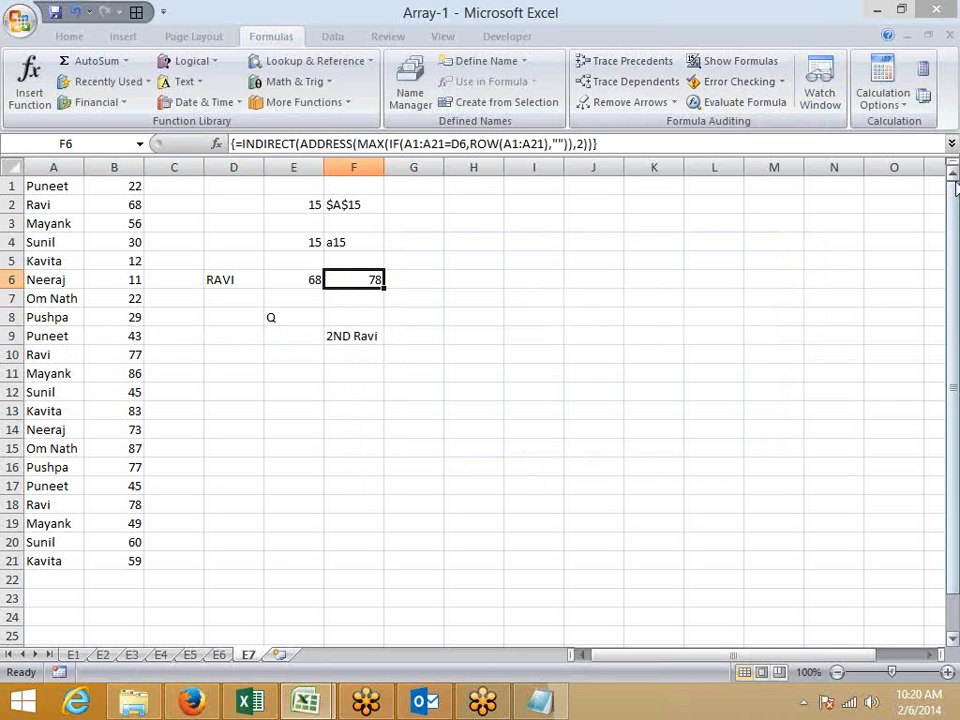
left_click(944, 47)
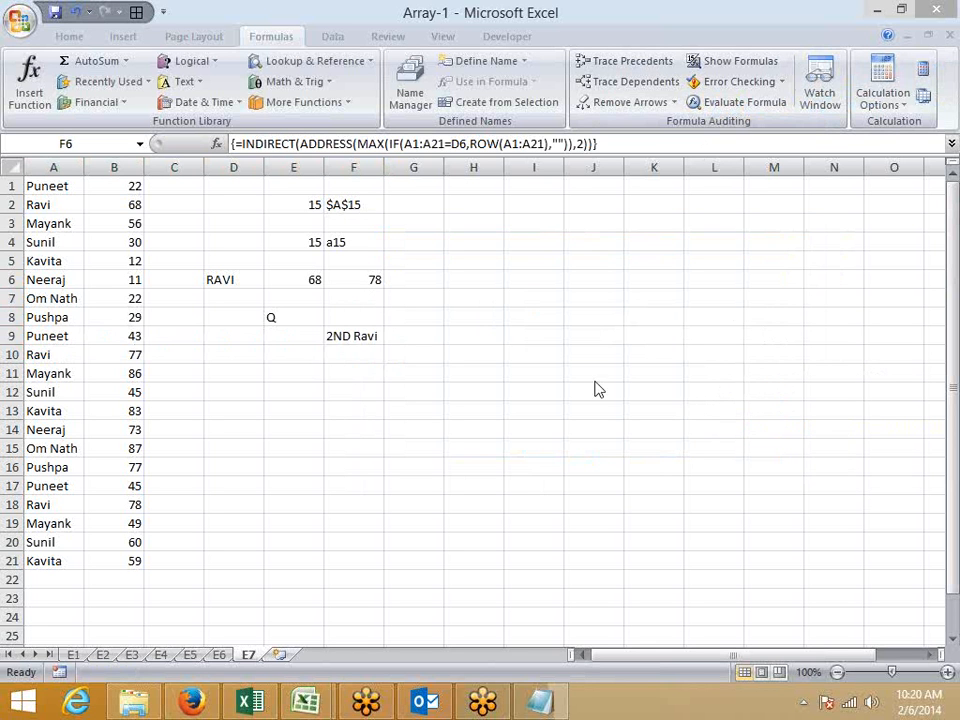
left_click(365, 338)
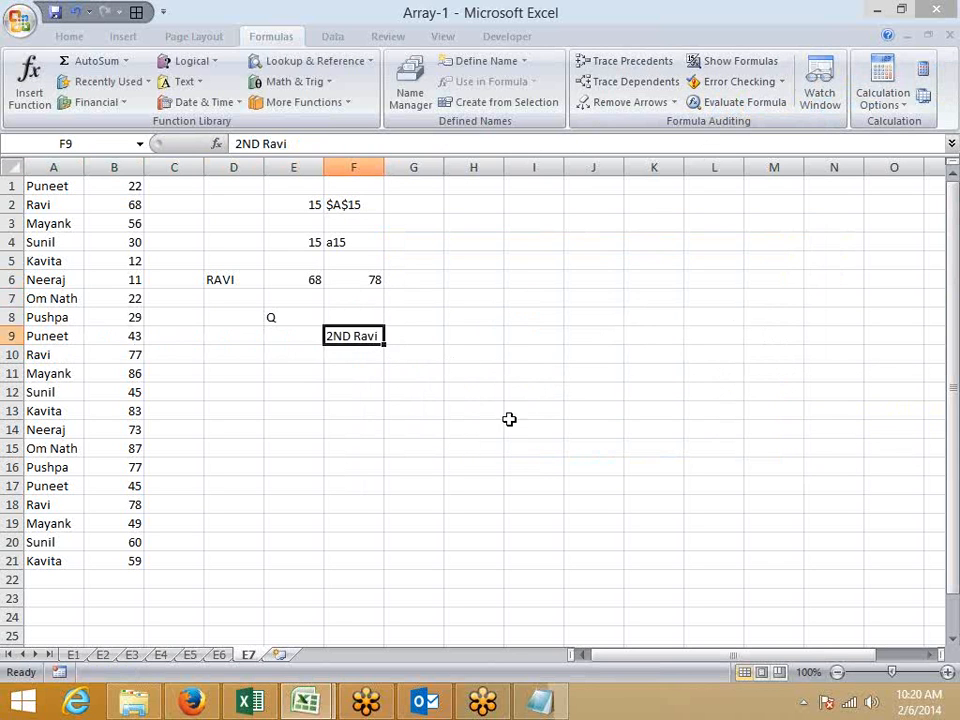
left_click(437, 394)
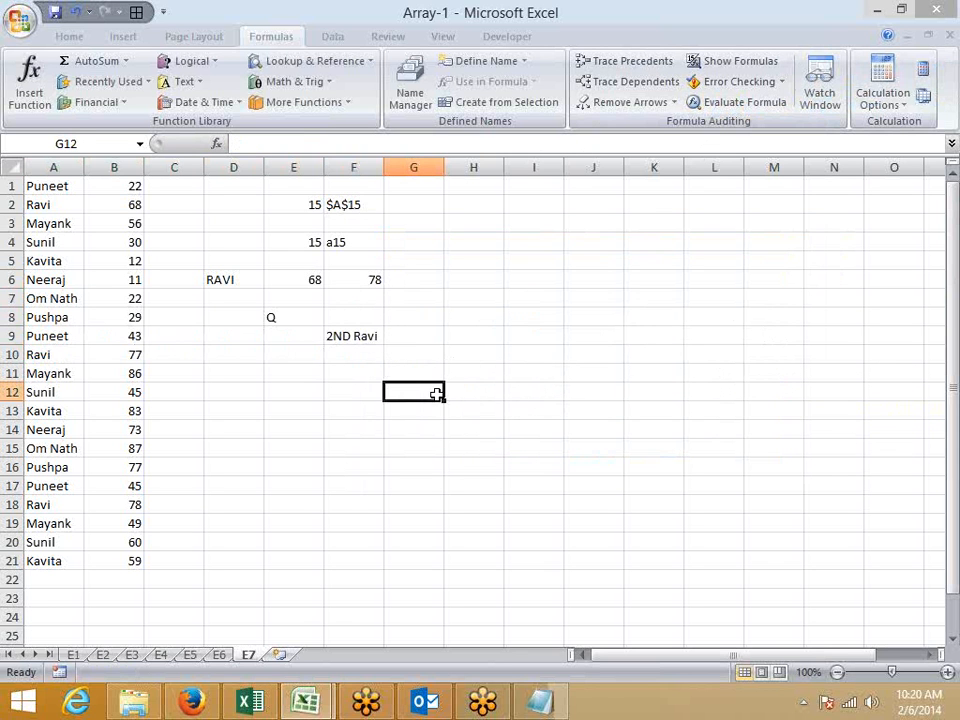
left_click(378, 342)
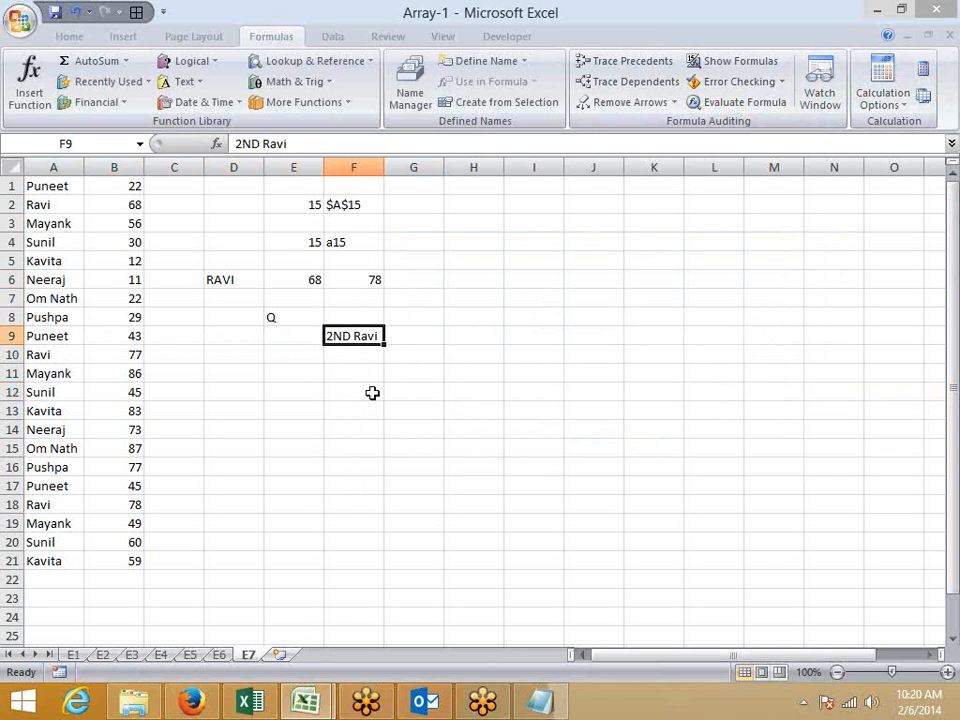
Step: Add a new worksheet after E7 and name it E8
left_click(277, 656)
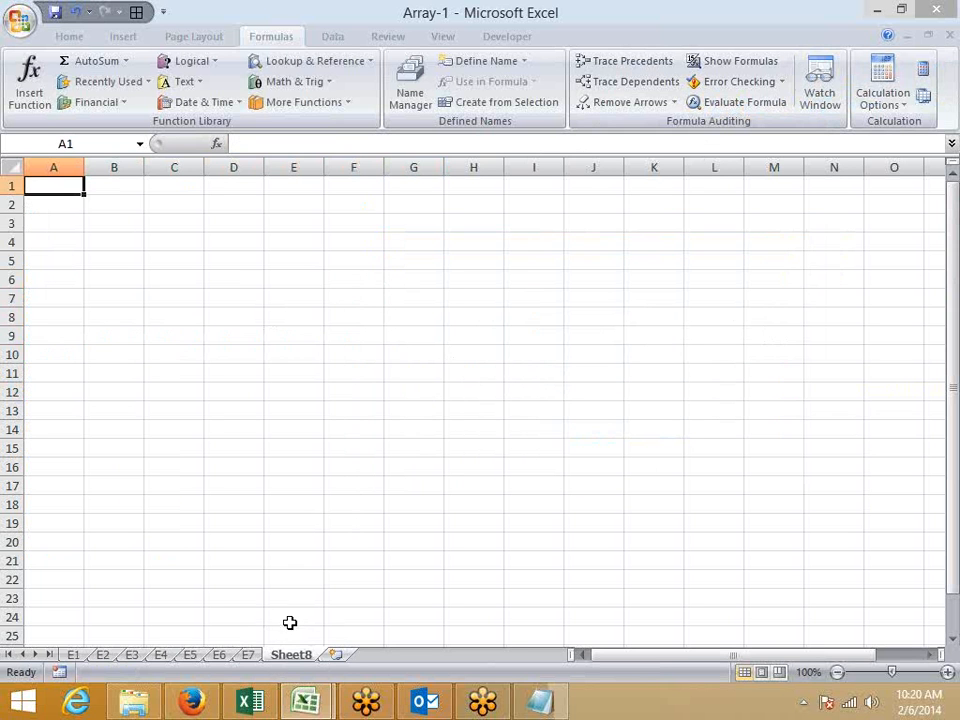
double_click(287, 655)
type("E8")
left_click(279, 522)
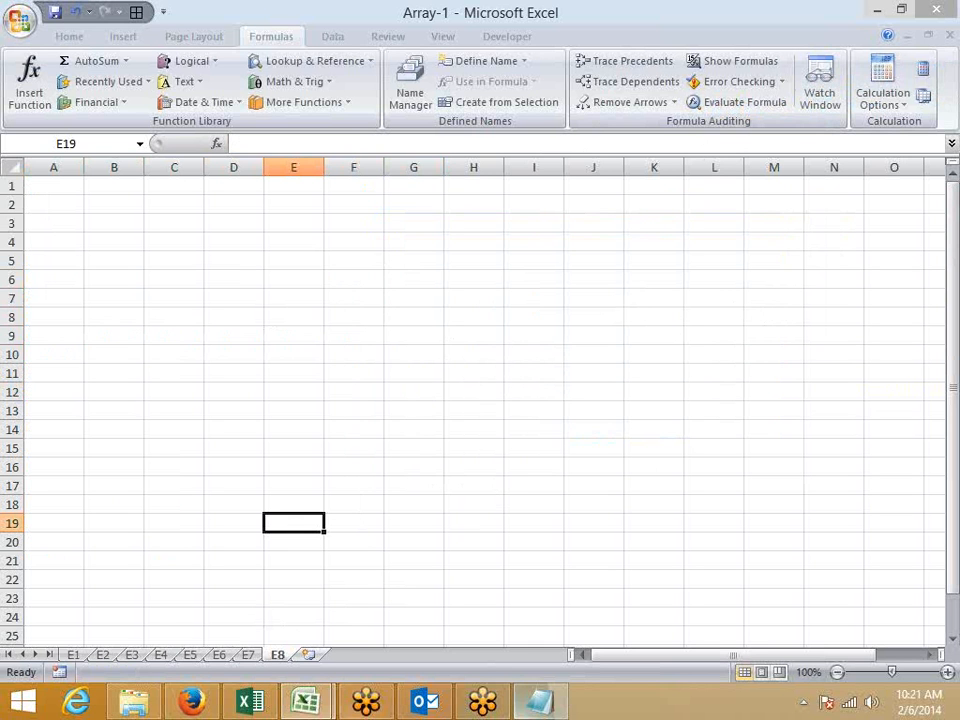
left_click(52, 199)
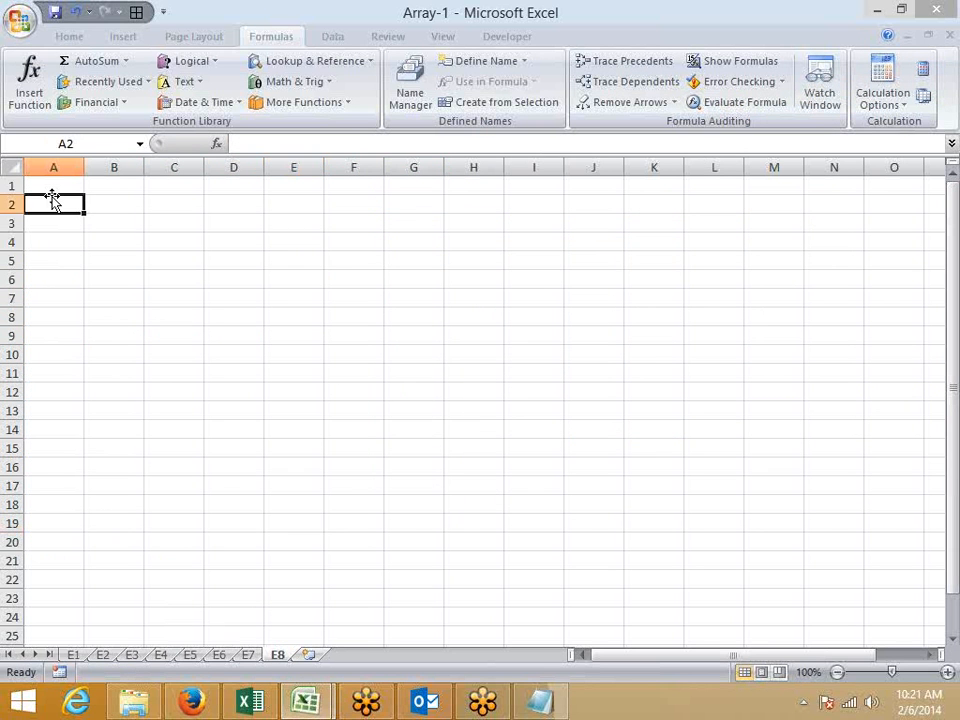
key("Up")
type("Sujeet")
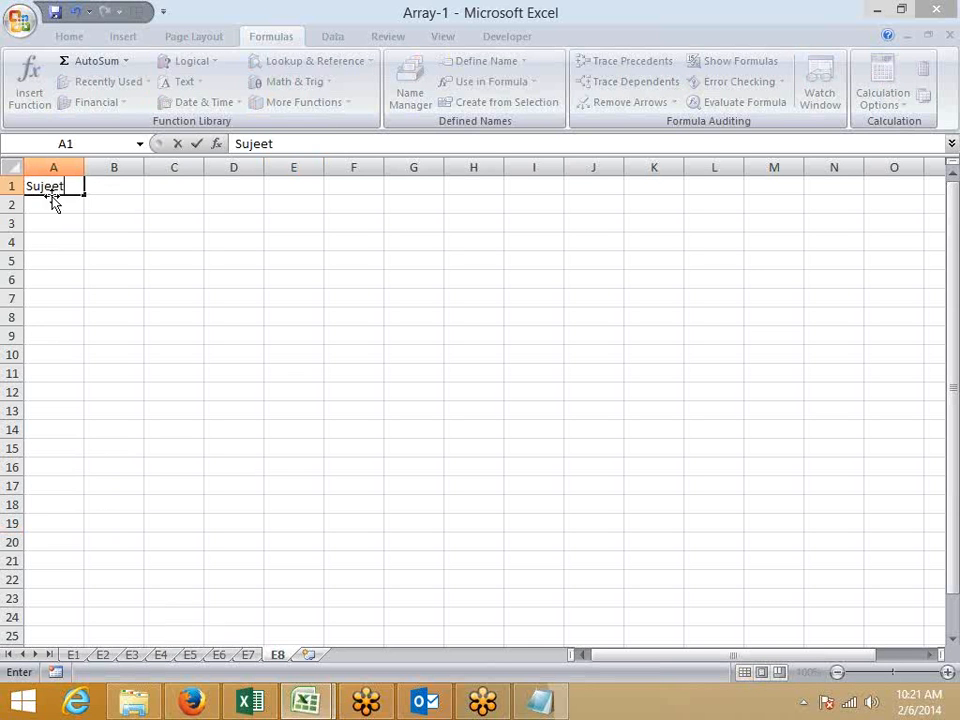
key("Return")
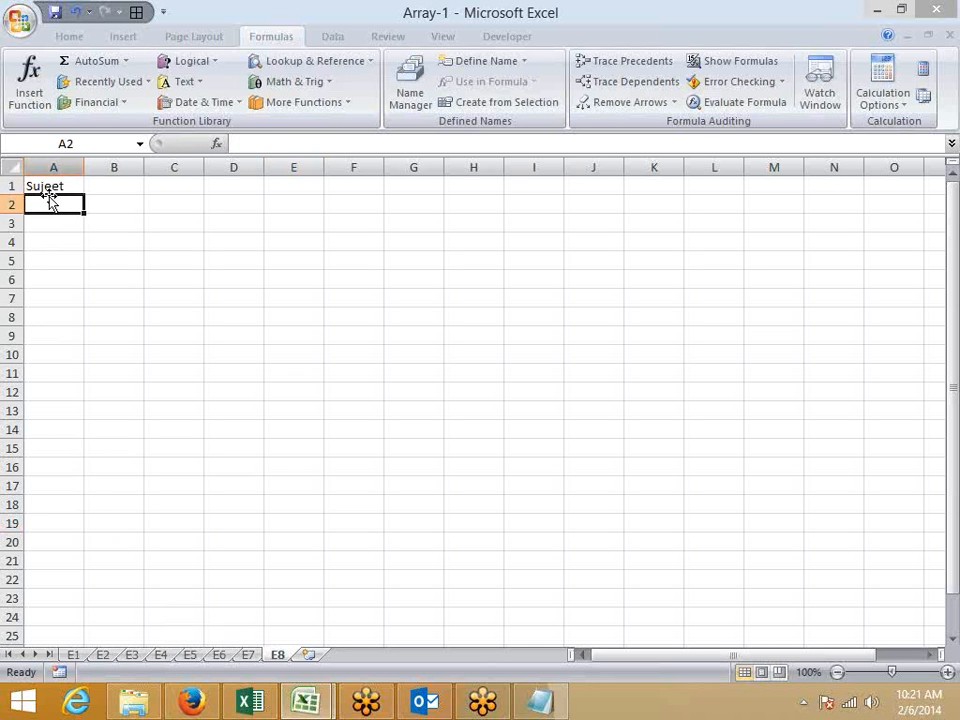
left_click(66, 186)
left_click_drag(83, 194, 84, 480)
key("alt+F11")
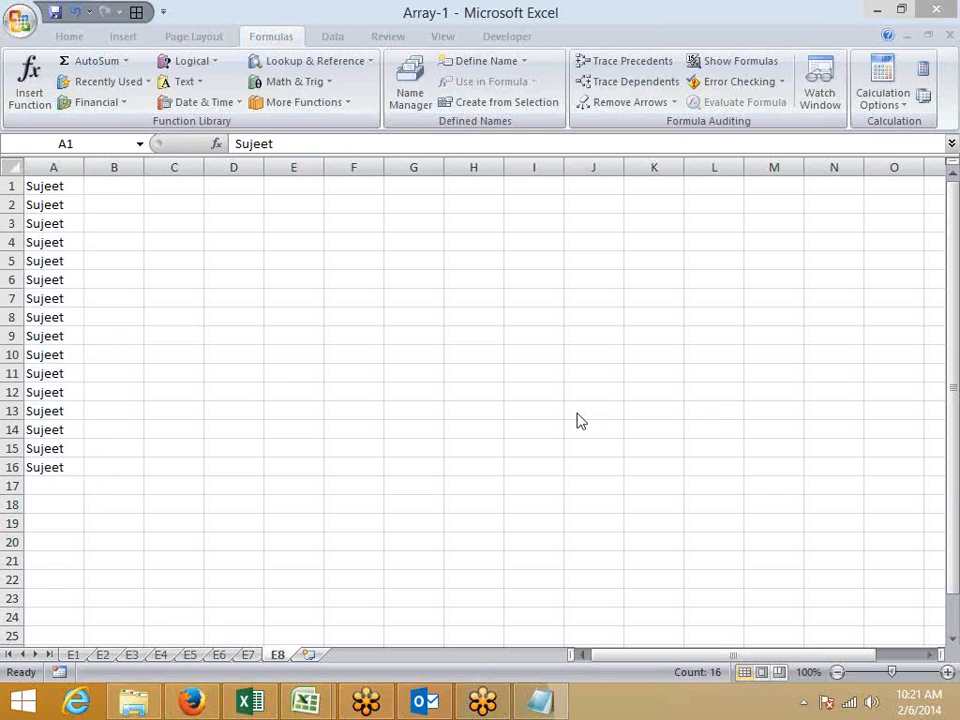
left_click(130, 346)
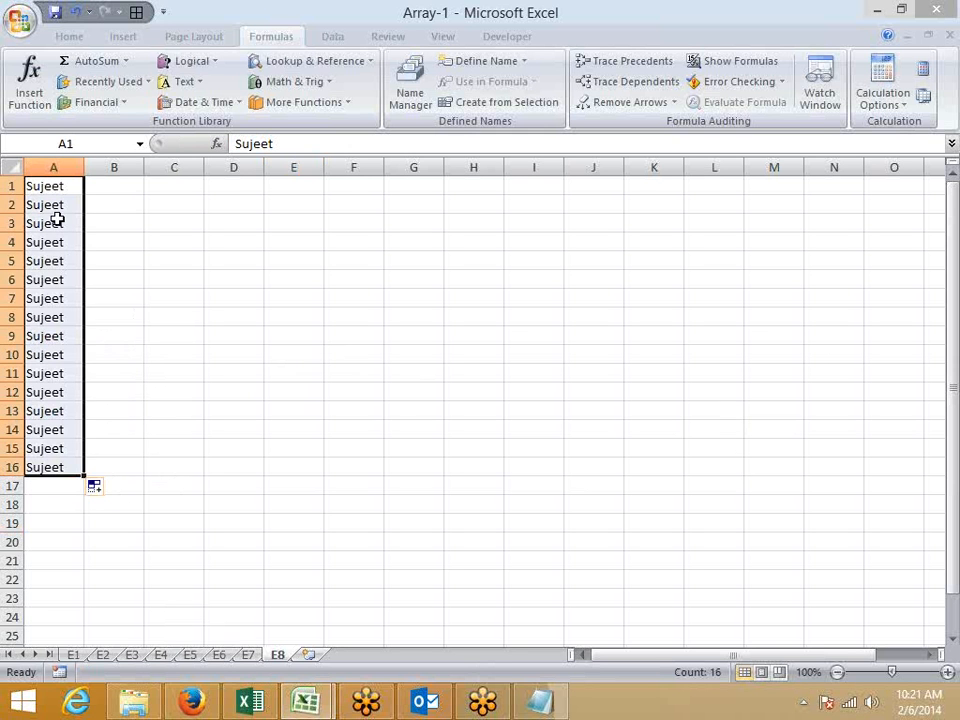
key("ctrl+z")
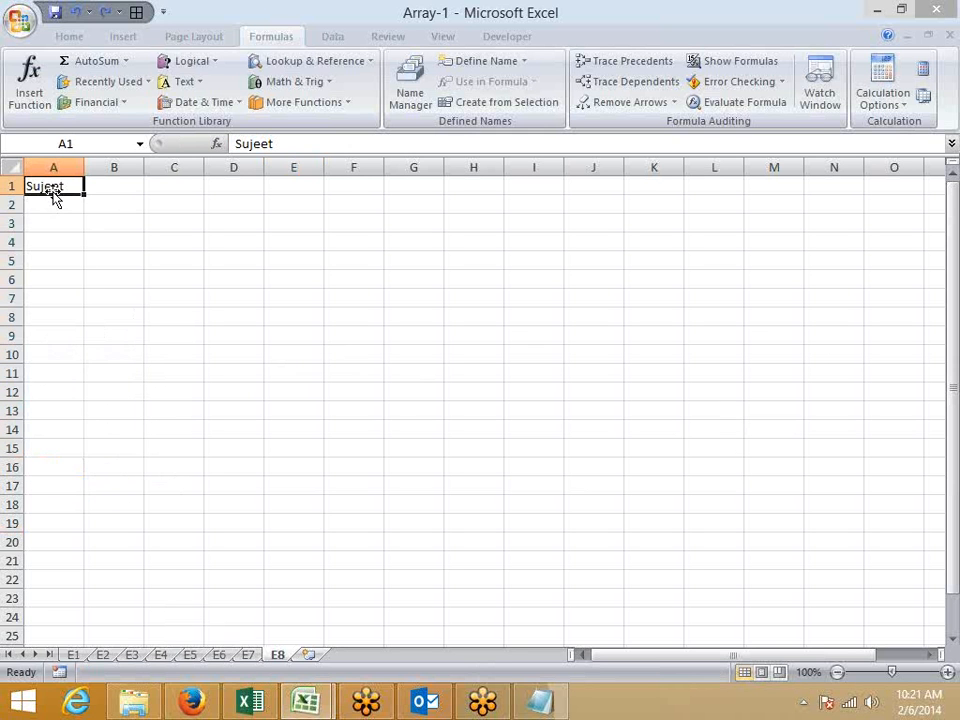
Step: Enter the first name from sheet E7's list in A1 and fill the name series down to A18
type("Punet")
key("Return")
left_click(56, 188)
double_click(77, 186)
left_click(83, 216)
left_click(81, 189)
left_click_drag(84, 195, 70, 512)
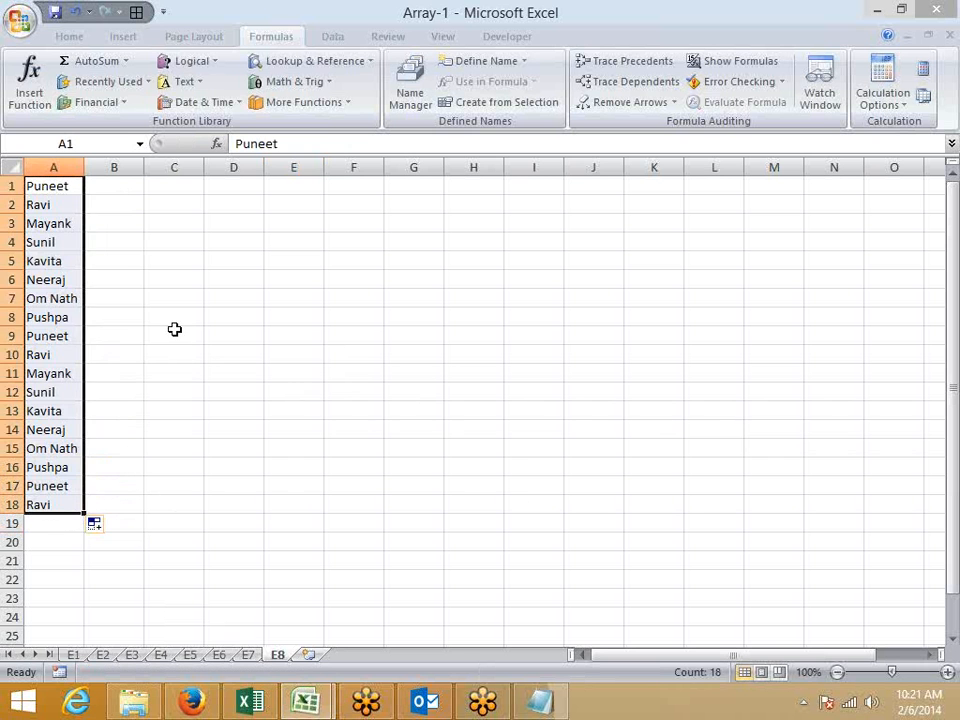
Step: Enter the heading Lonest Lenth of Name in cell C2
left_click(180, 207)
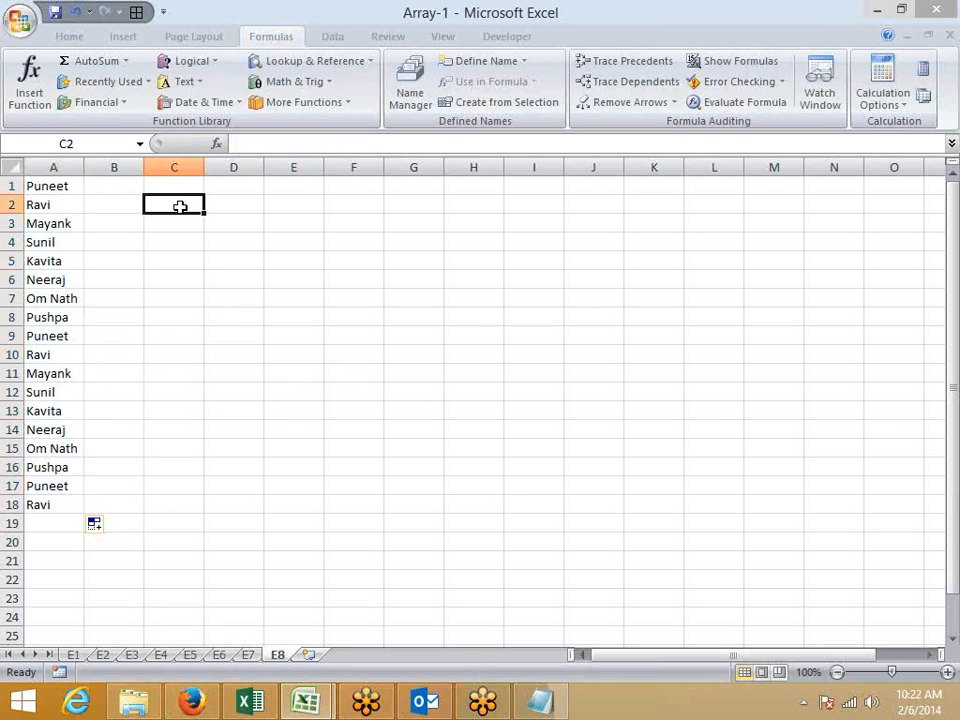
type("Lon")
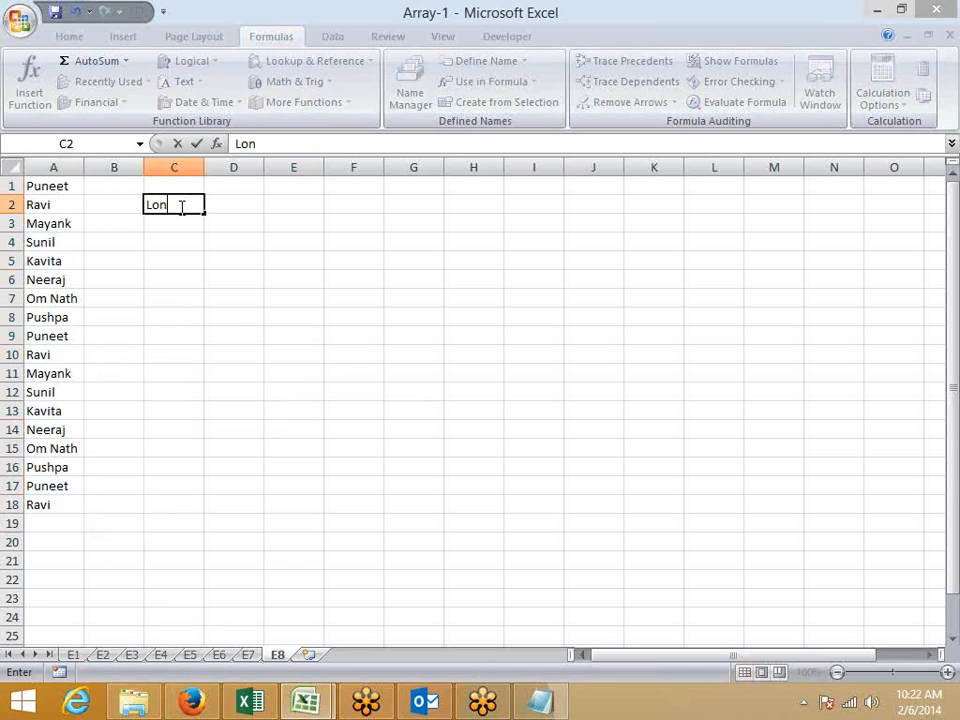
type("est Lenth of M")
key("BackSpace")
type("Name")
key("Return")
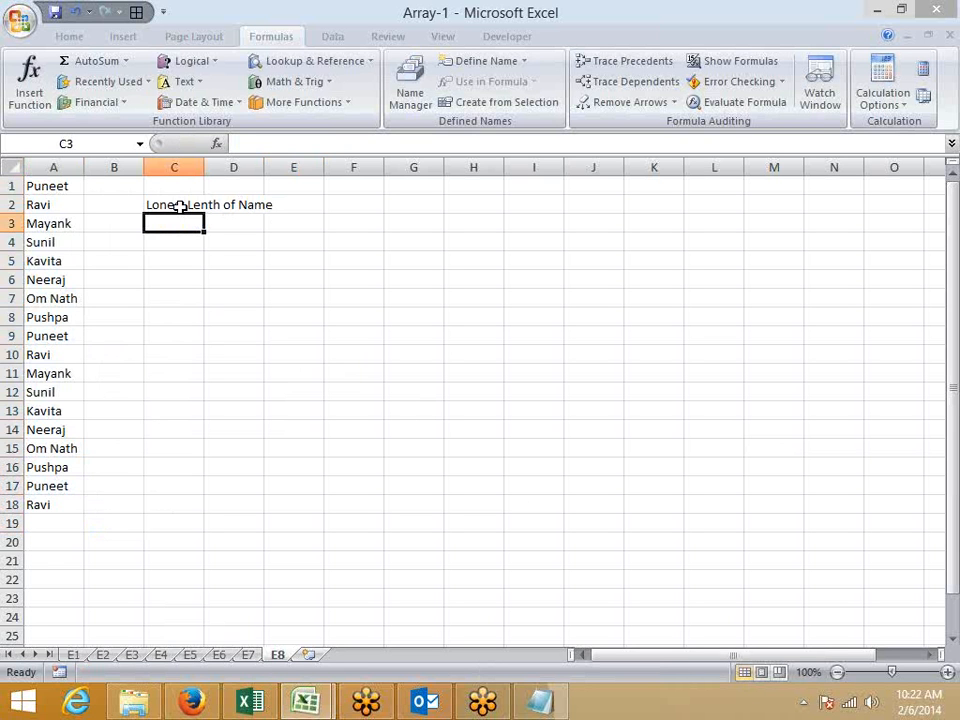
Step: Begin a MATCH formula in C4 whose lookup value is MAX of LEN(A1:A18)
key("Down")
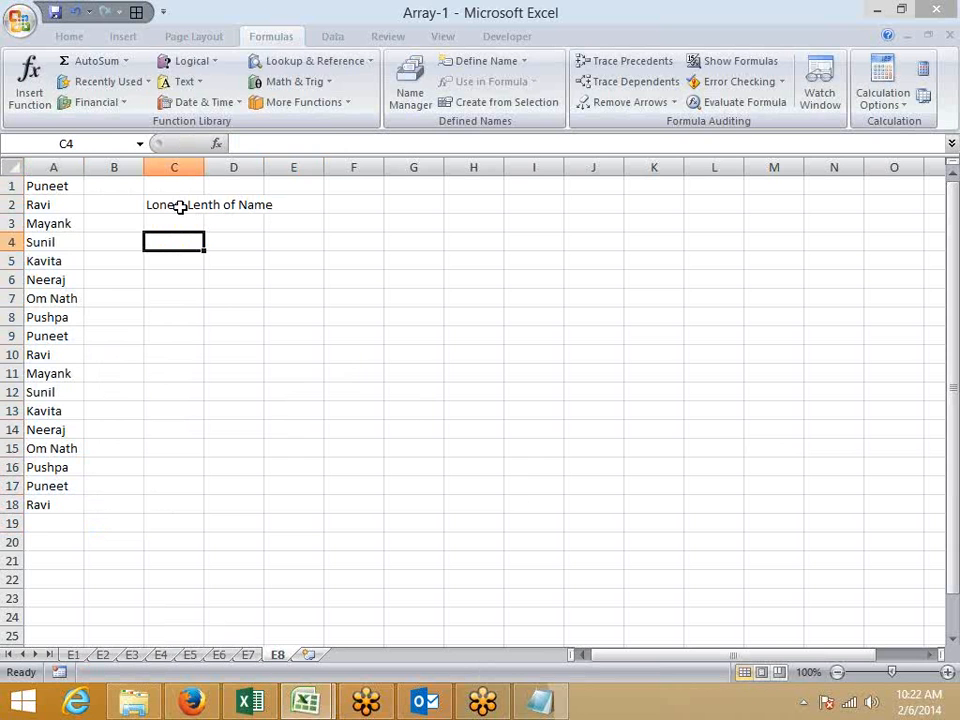
type("=mat")
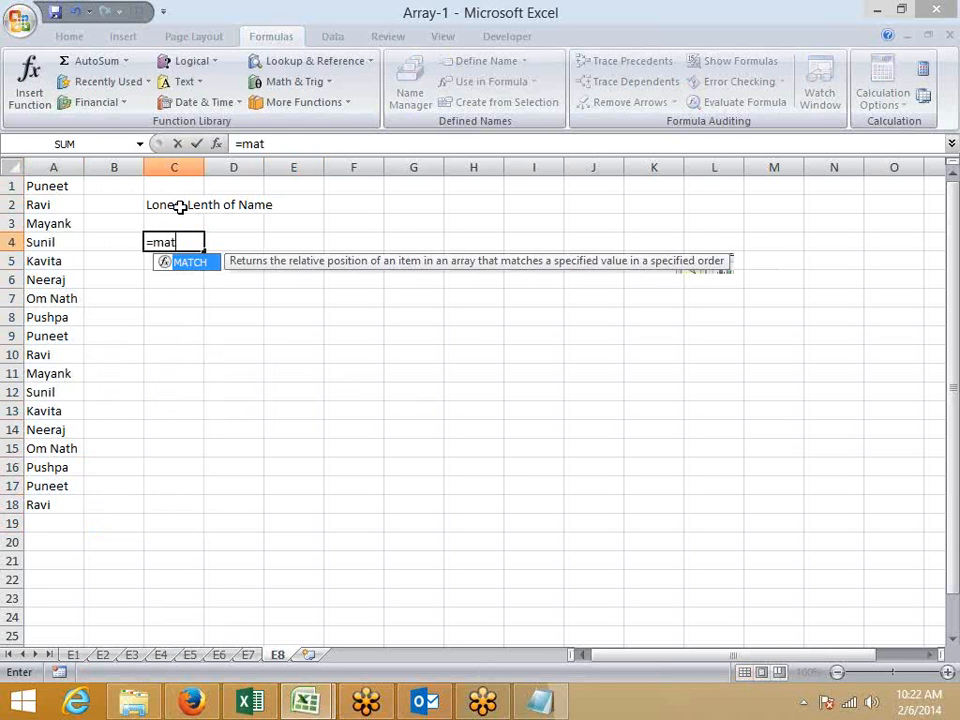
key("Tab")
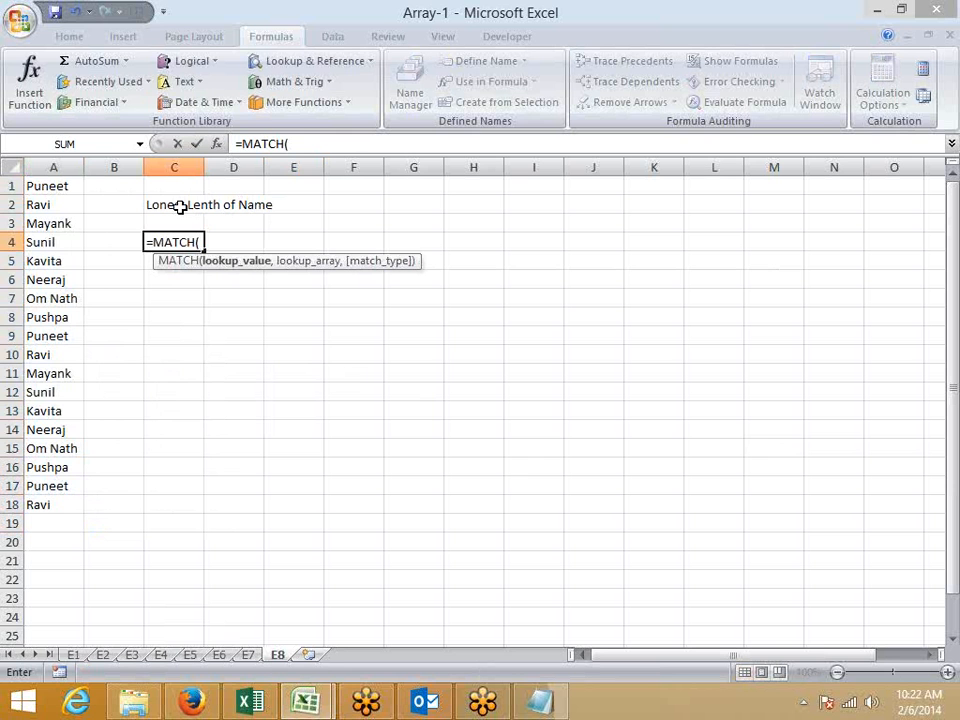
type("ma")
key("Down")
key("Tab")
type("le")
key("Down")
key("Tab")
key("Left")
key("Left")
key("Up")
key("Up")
key("Up")
key("ctrl+shift+Down")
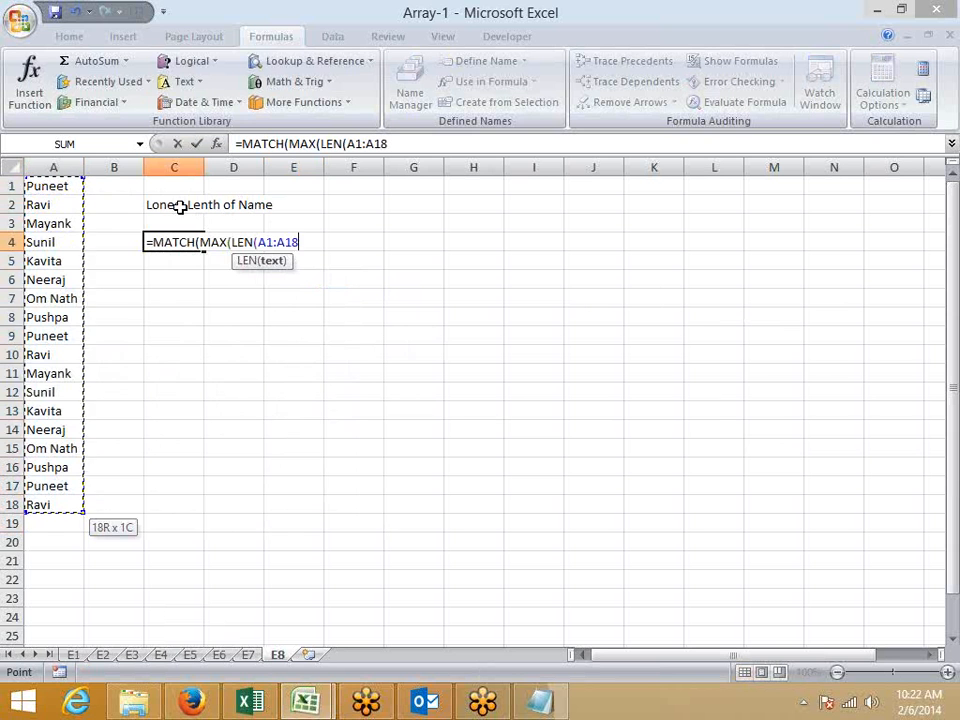
type("),")
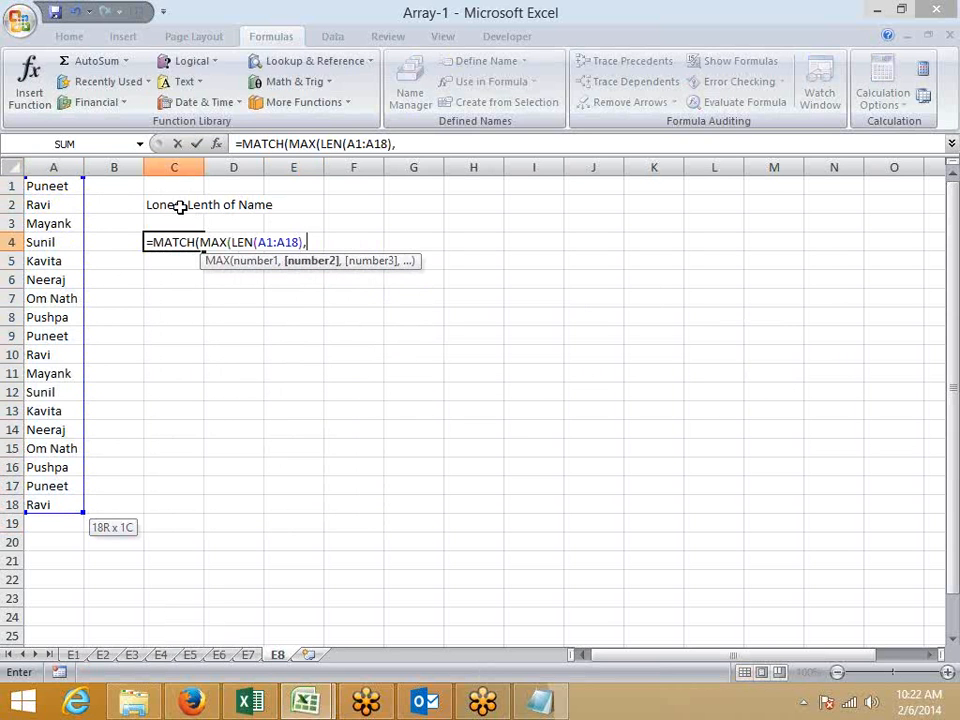
Step: Add LEN(A1:A18) as the lookup array and 0 as the match type, and try to enter the C4 formula
type("le")
key("Down")
key("Tab")
key("Left")
key("Left")
key("Up")
key("Up")
key("Up")
key("ctrl+shift+Down")
type(") ,0")
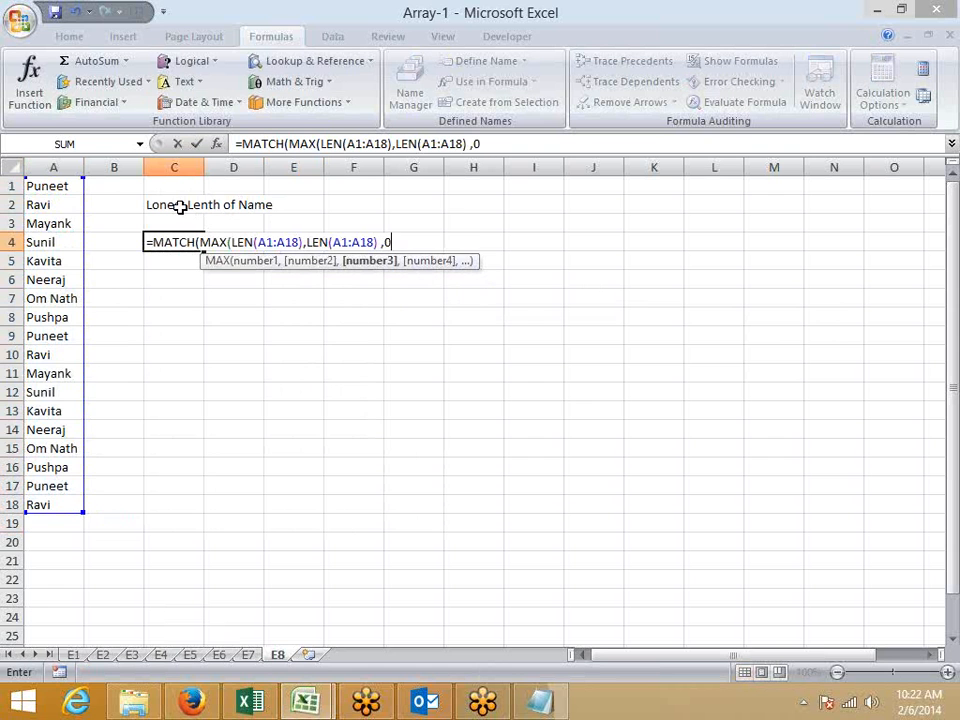
key("Return")
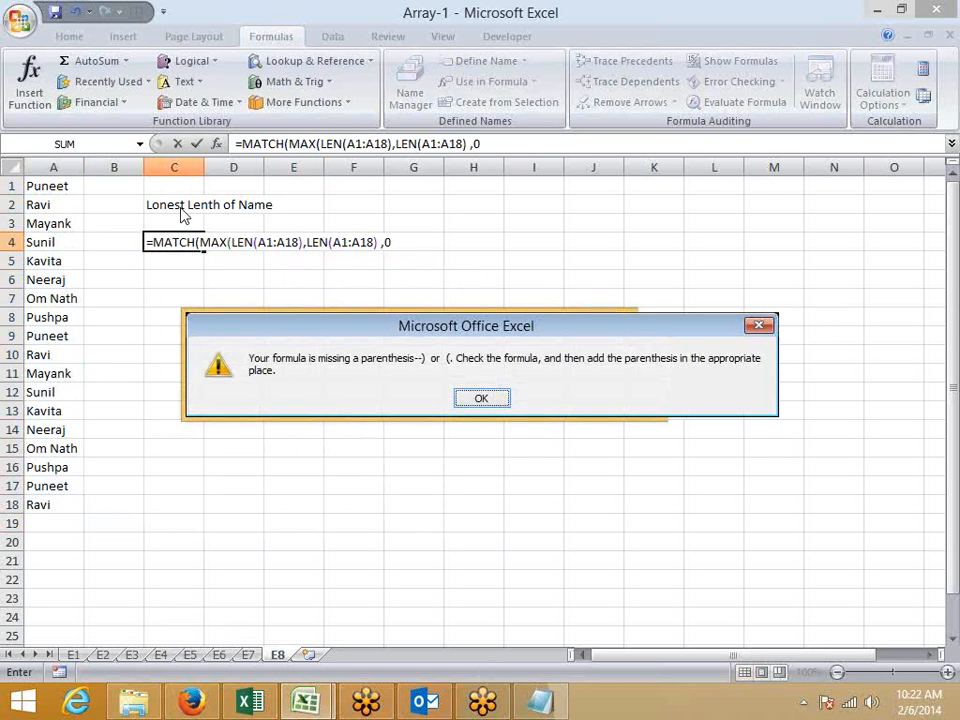
key("Return")
Step: Close the MAX parenthesis after the first LEN(A1:A18) and enter C4 as an array formula
left_click(300, 242)
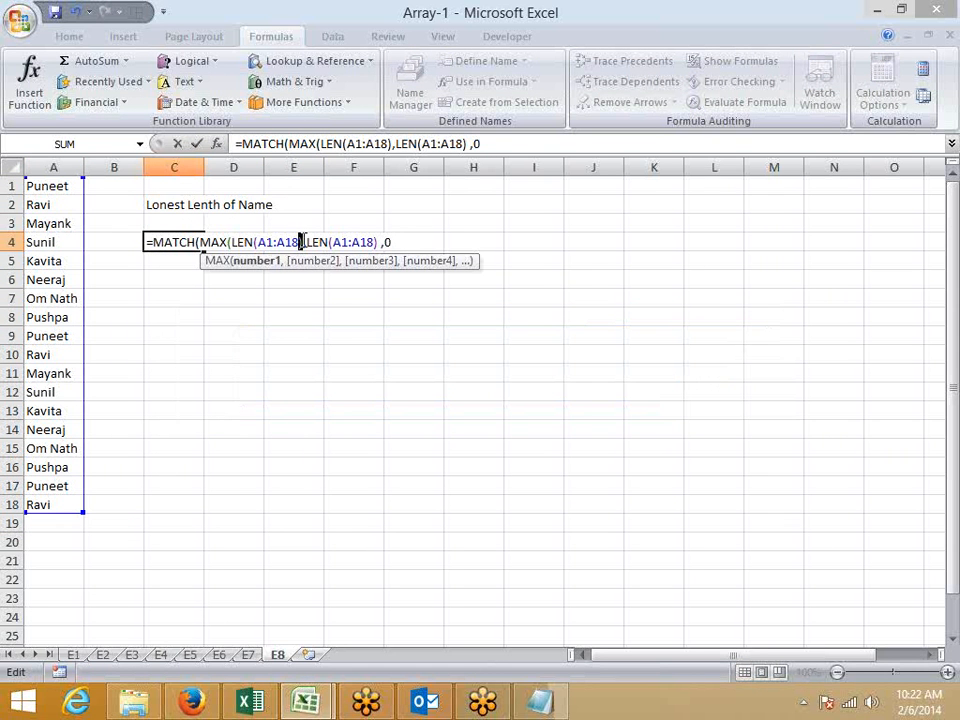
type(")")
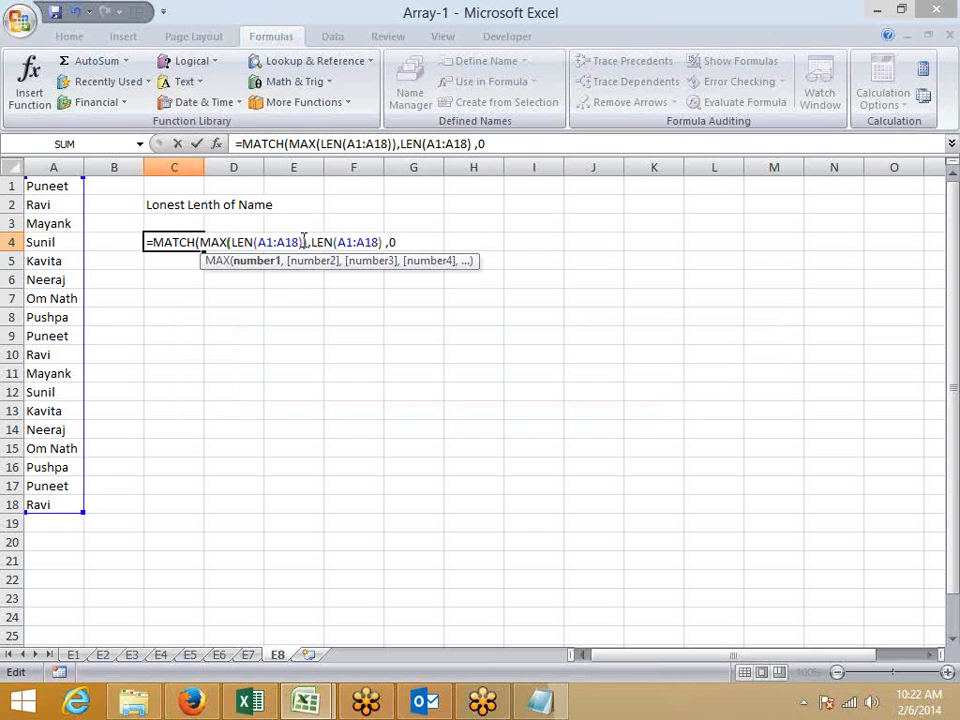
key("Return")
key("Return")
key("F2")
key("ctrl+shift+Return")
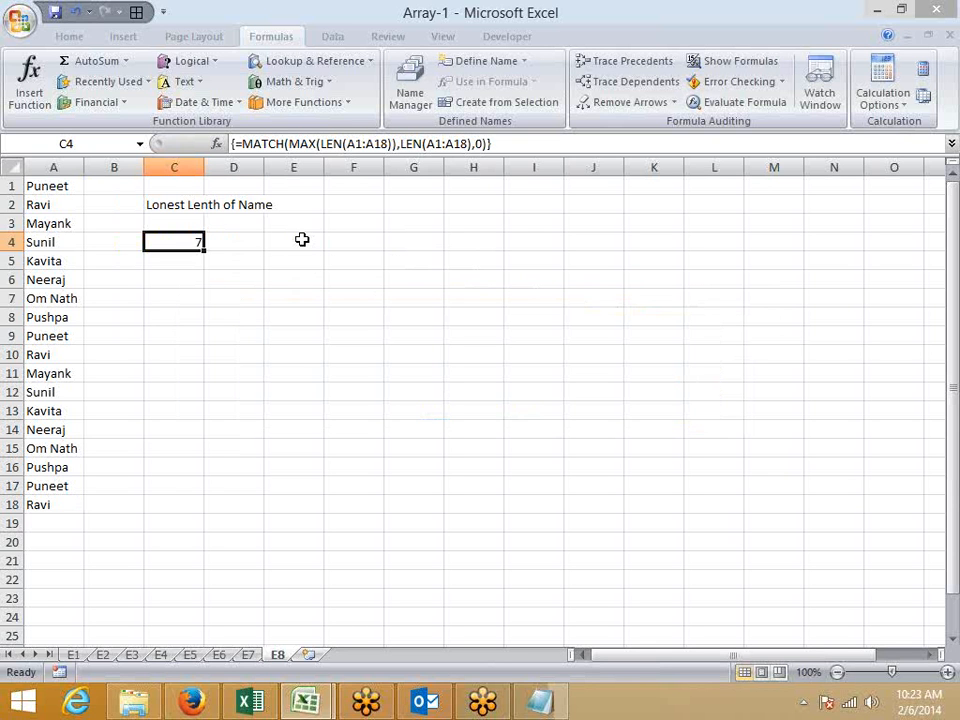
Step: Begin an OFFSET formula in D4 with A1 as the reference and C4 as the row offset
key("Right")
type("=")
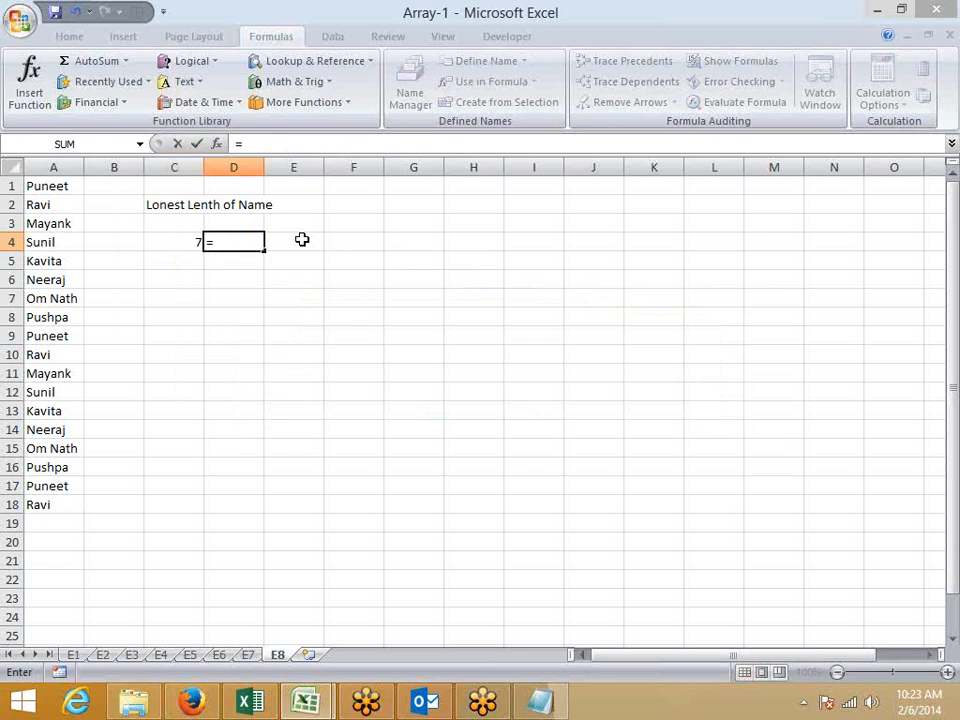
type("of")
key("Tab")
key("Left")
key("Left")
key("Left")
key("Up")
key("Up")
key("Up")
type(",")
key("Left")
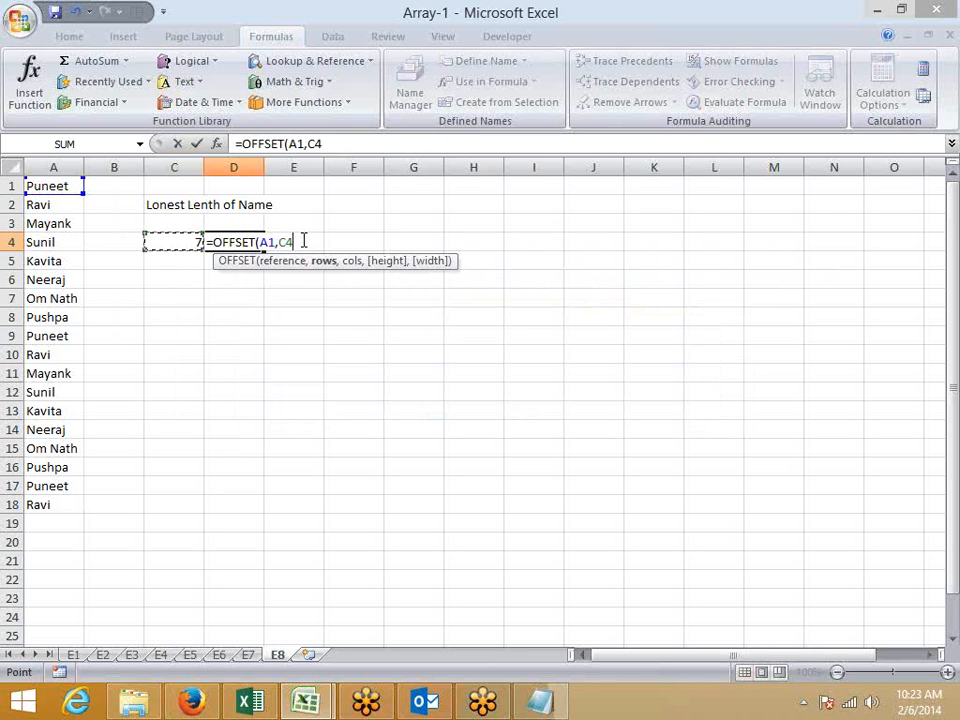
Step: Complete the D4 formula as =OFFSET(A1,C4-1,0)
type("-1")
key("Return")
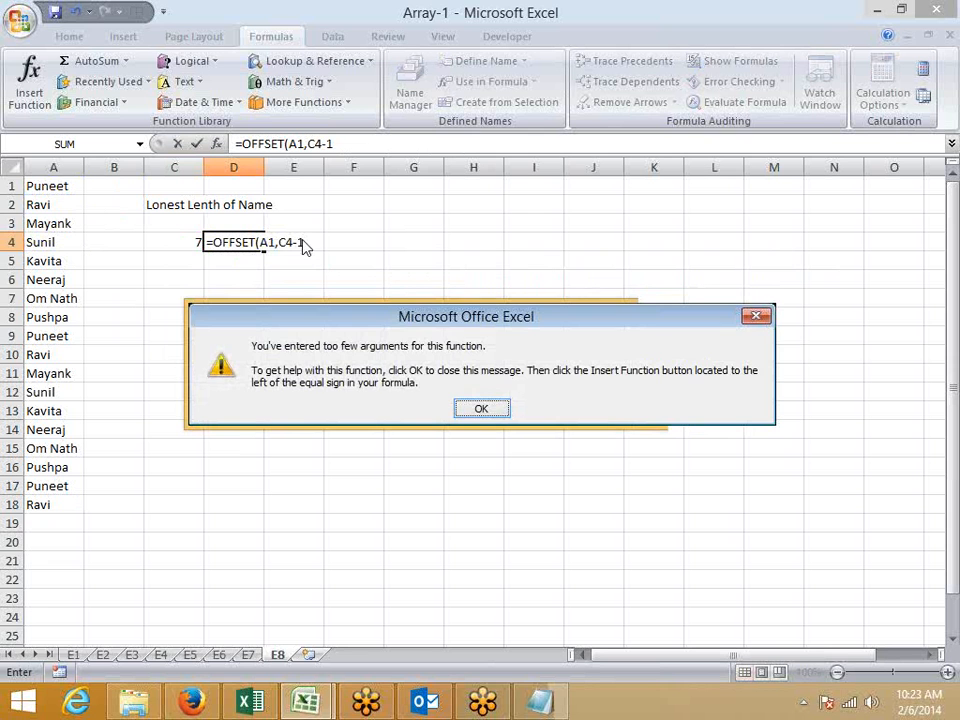
key("Return")
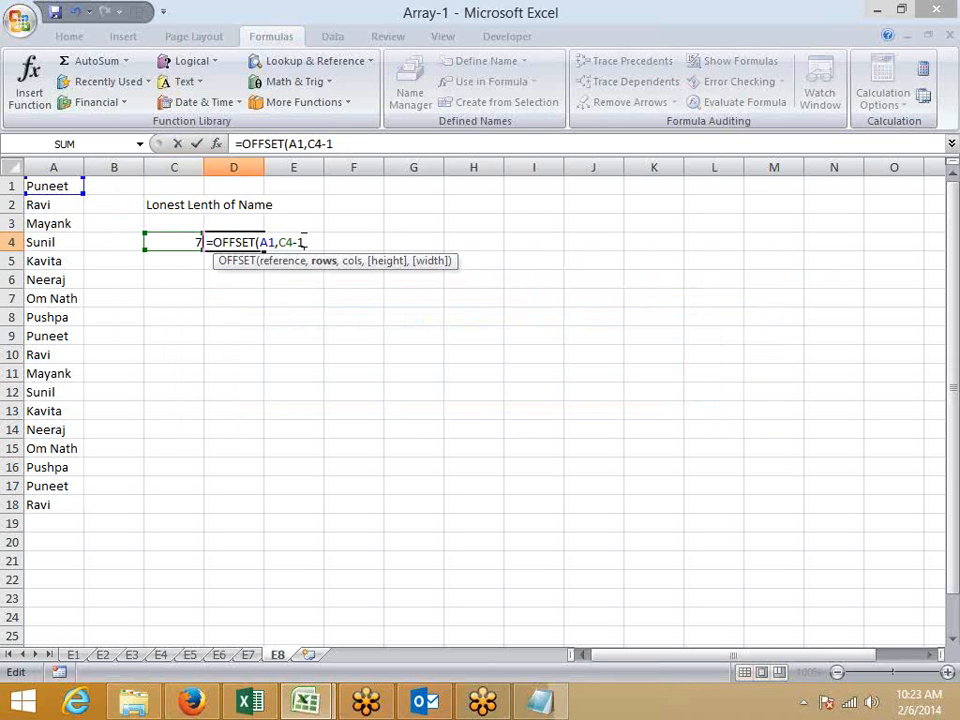
type(",0")
key("Return")
key("Up")
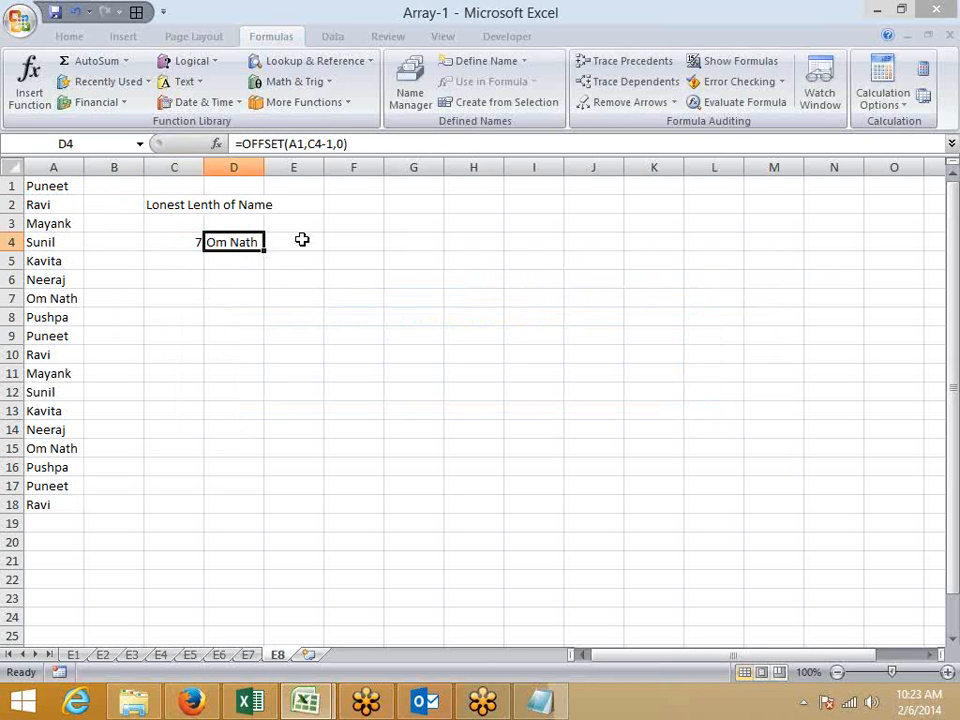
Step: Enter =LEN(A1) in cell B1 to count the characters of the first name
key("Left")
key("Up")
key("Up")
key("Left")
key("Left")
key("Up")
key("Right")
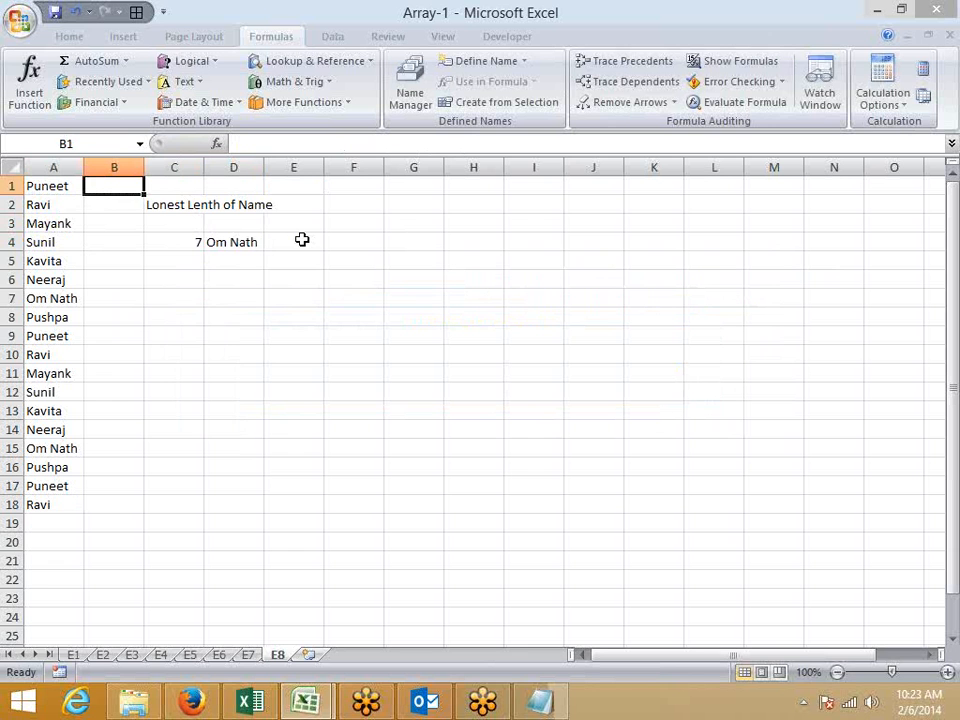
type("=len")
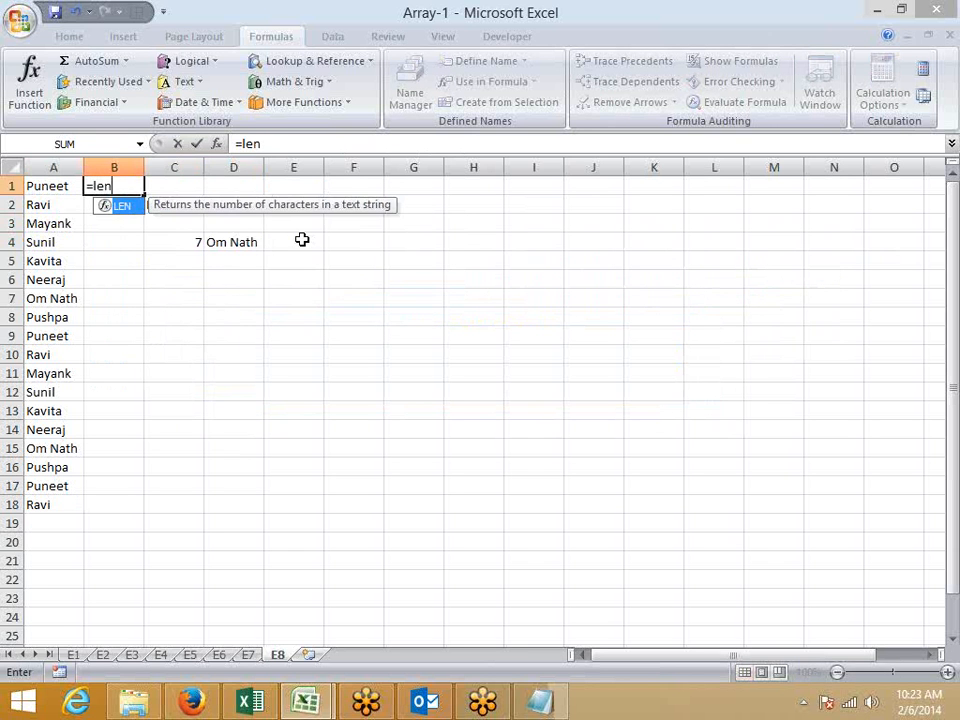
key("Tab")
key("Left")
key("Return")
Step: Fill the LEN formula from B1 down to B18, alongside the last name in column A
key("Left")
key("ctrl+Down")
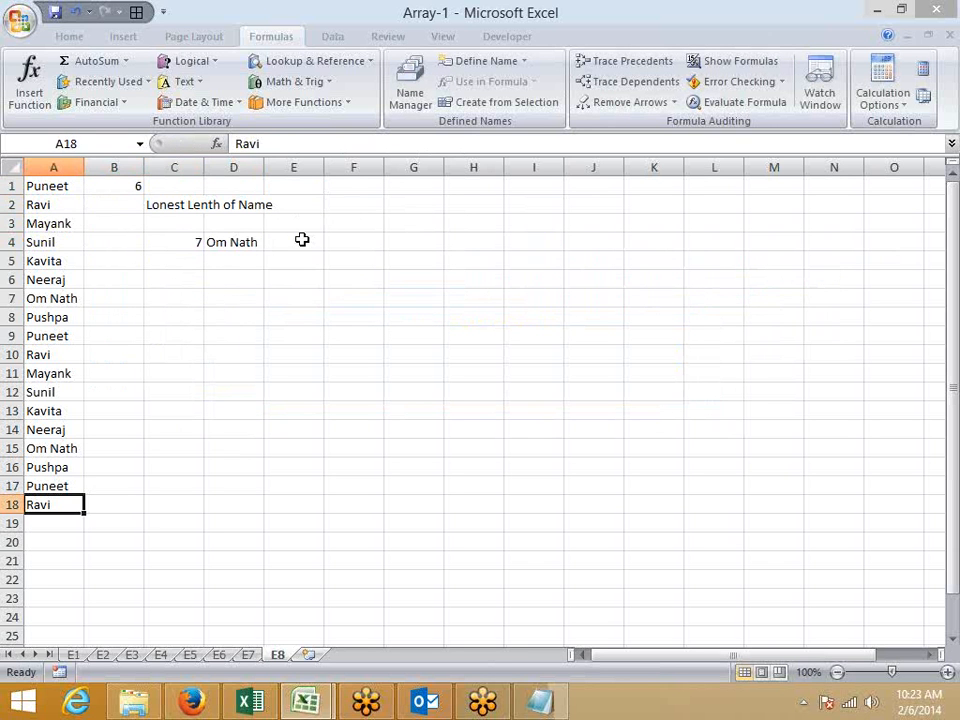
key("Right")
key("ctrl+shift+Up")
key("ctrl+d")
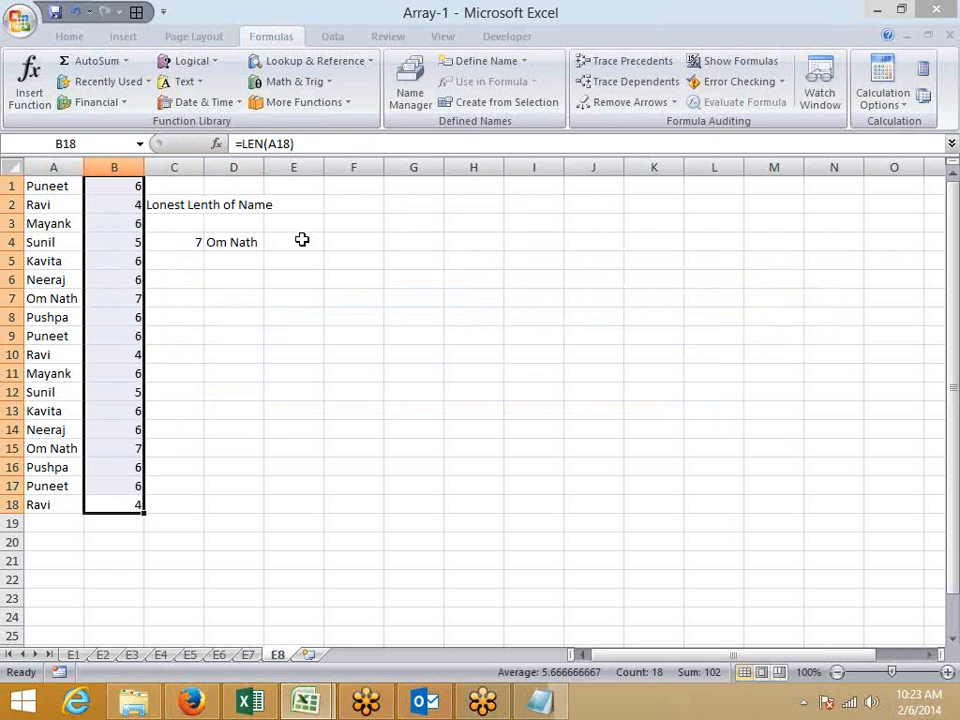
Step: Compare the character counts in column B with the names in column A
key("Down")
key("Down")
key("Down")
key("Up")
key("Up")
key("Up")
key("Up")
key("Up")
key("Up")
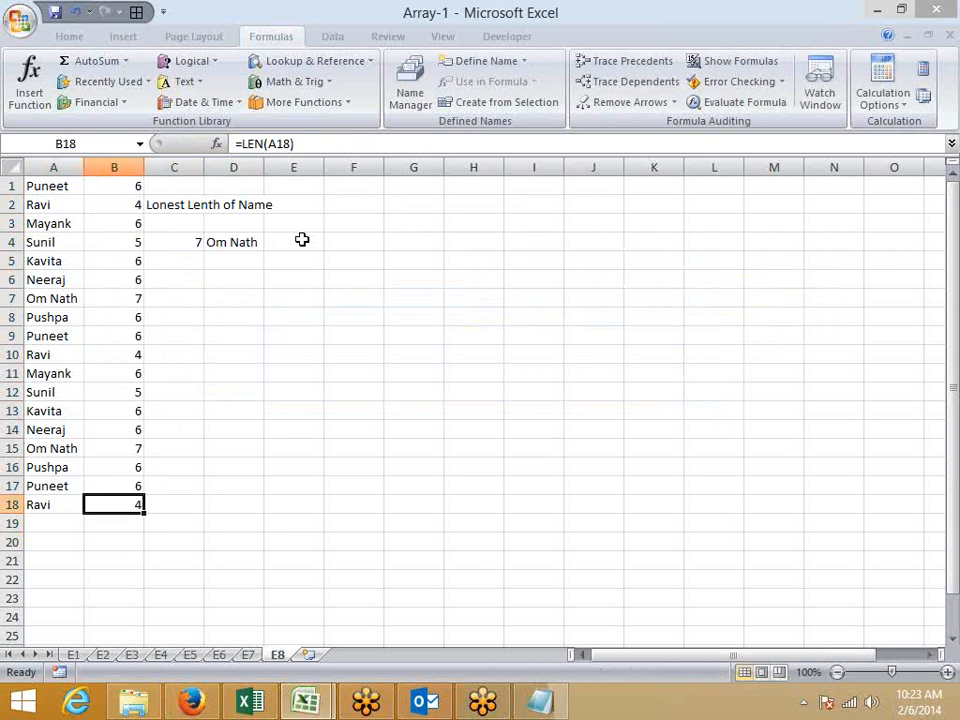
key("ctrl+Up")
key("Right")
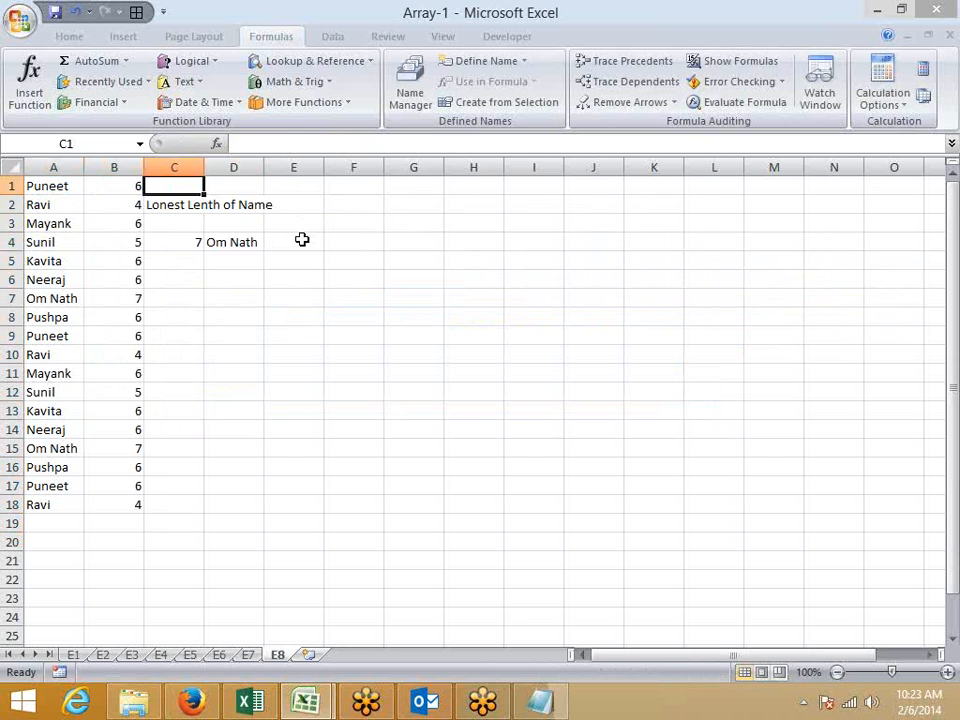
Step: Evaluate the MATCH array formula in C4 one part at a time through to its final result, and close the evaluation
key("Right")
key("Down")
key("Down")
key("Down")
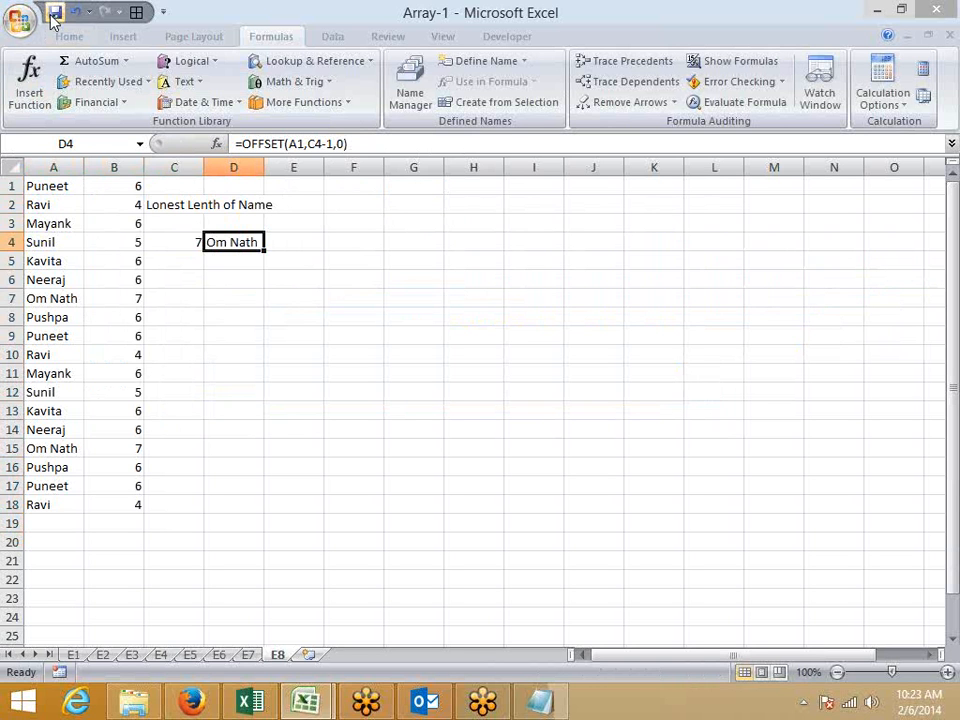
key("Left")
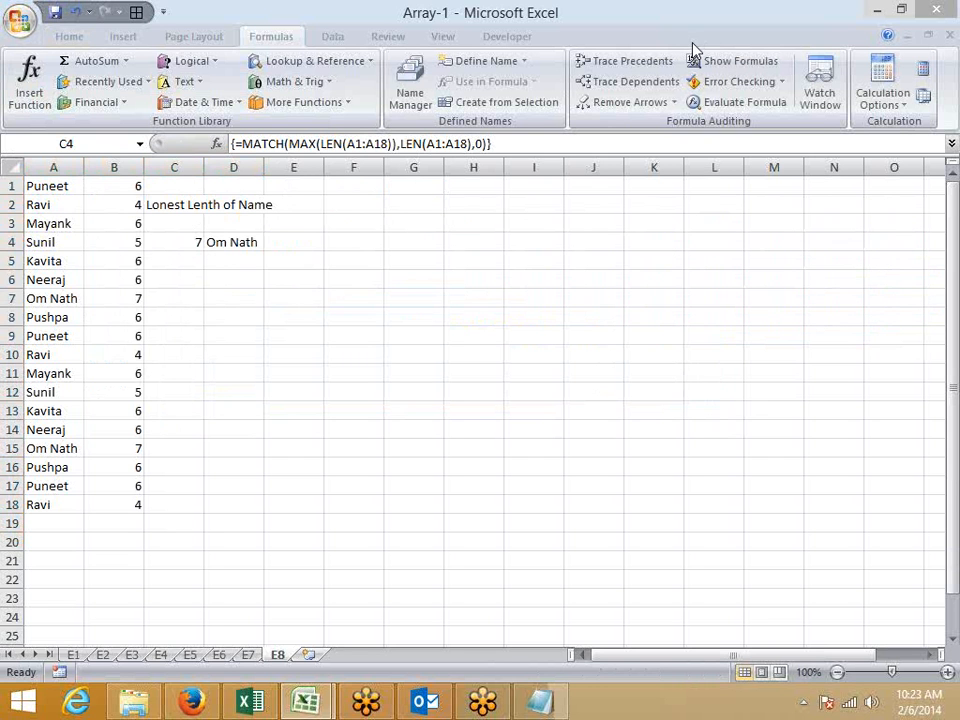
left_click(762, 106)
left_click(745, 106)
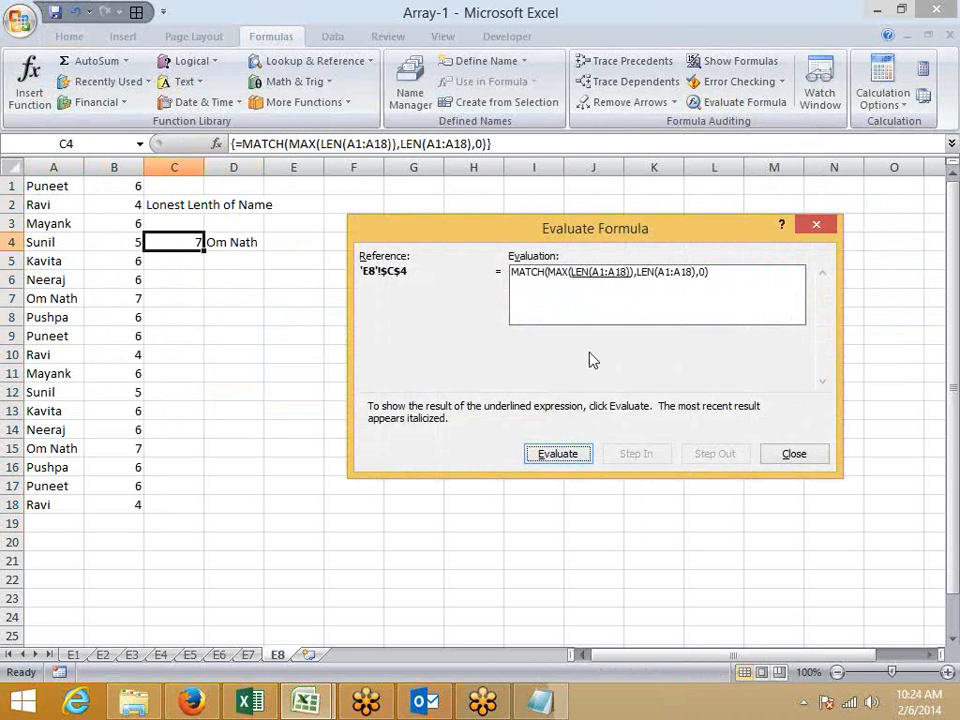
left_click(574, 456)
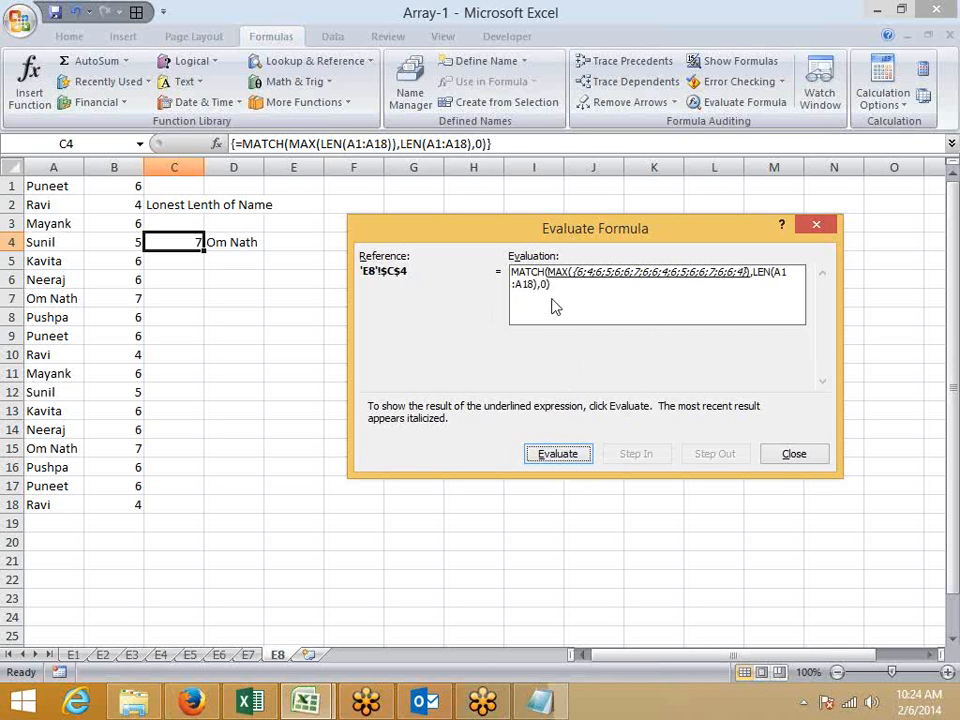
left_click(561, 454)
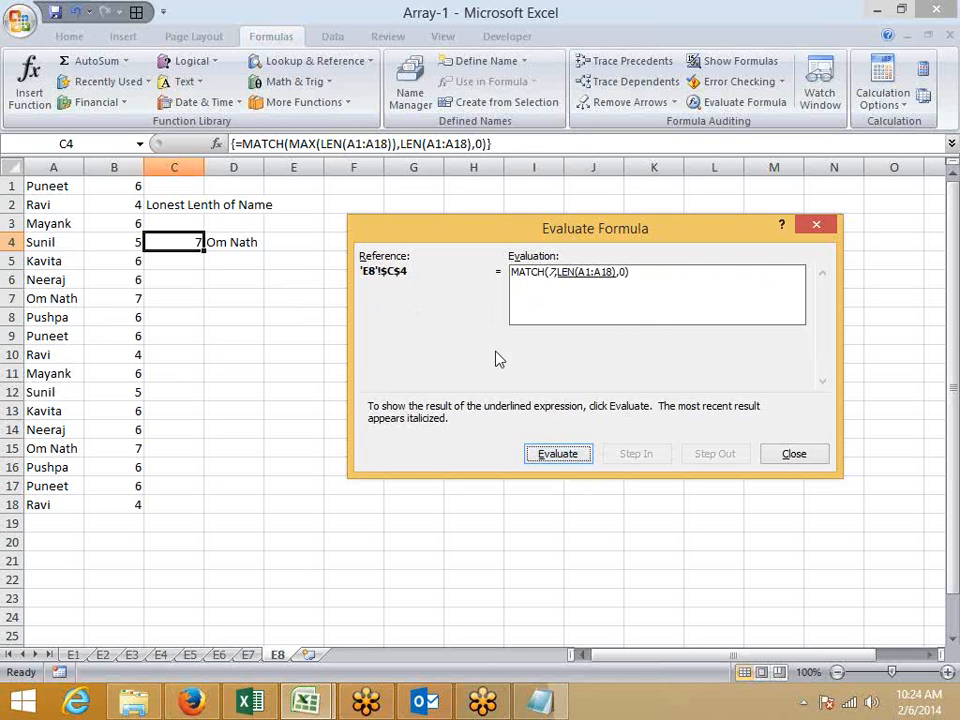
left_click(545, 454)
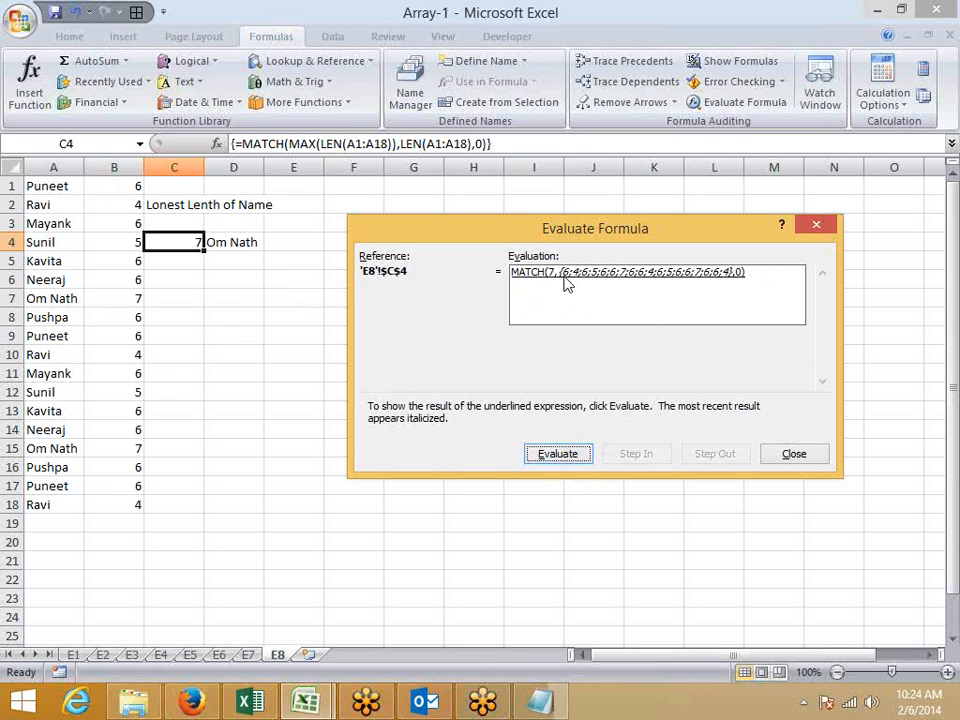
left_click(559, 458)
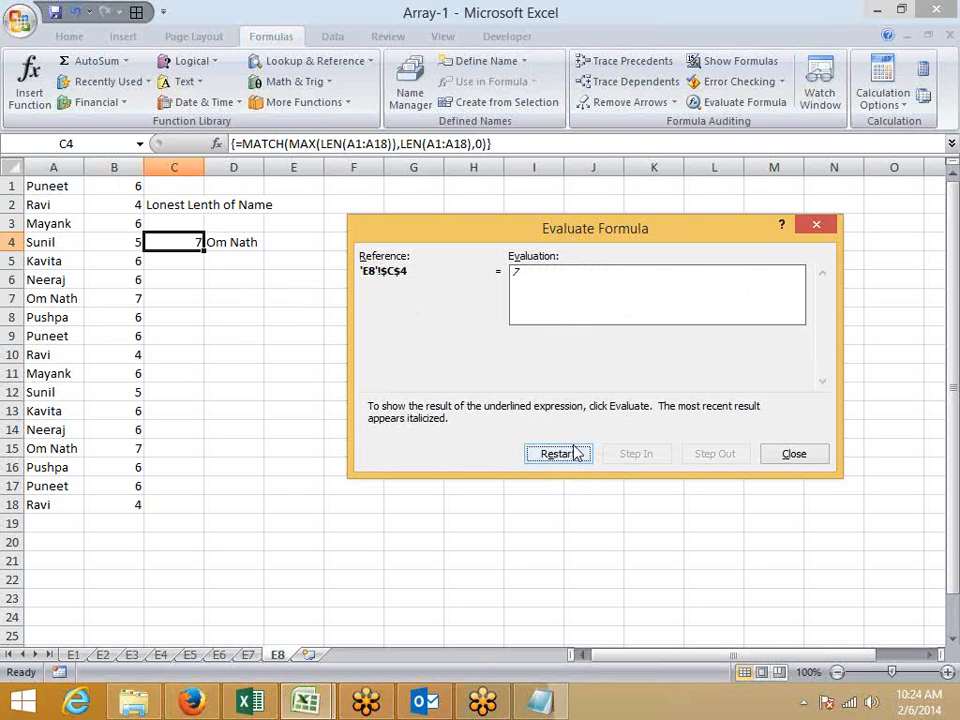
left_click(803, 458)
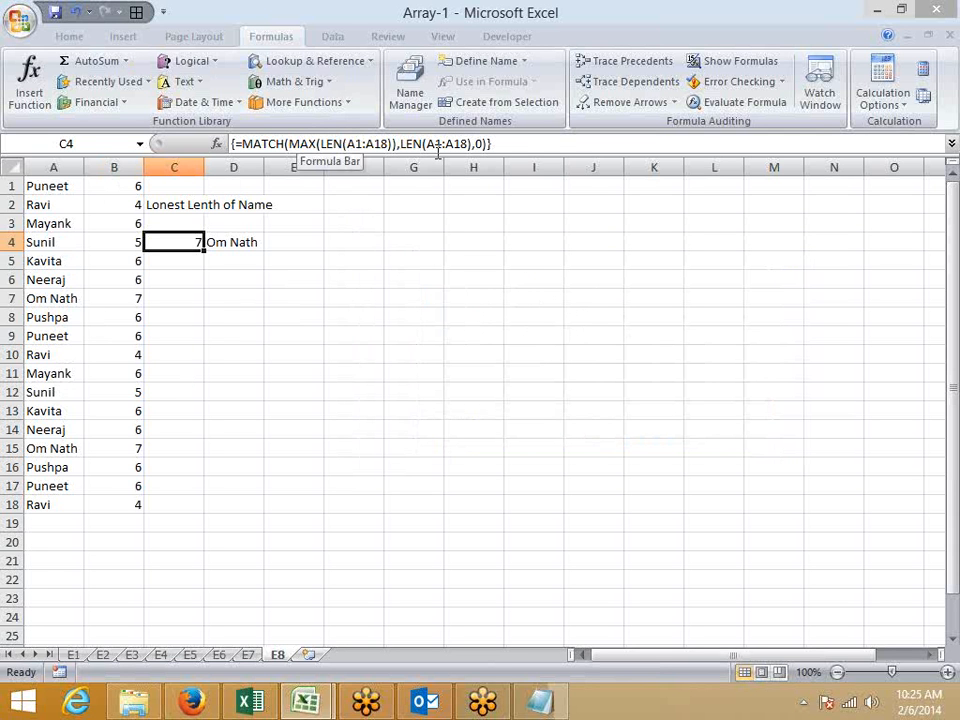
Step: Copy the red "Q1" and "Do again your self" note from G6:H6 on sheet E5 to cell E5 on sheet E8
left_click(246, 657)
left_click(220, 656)
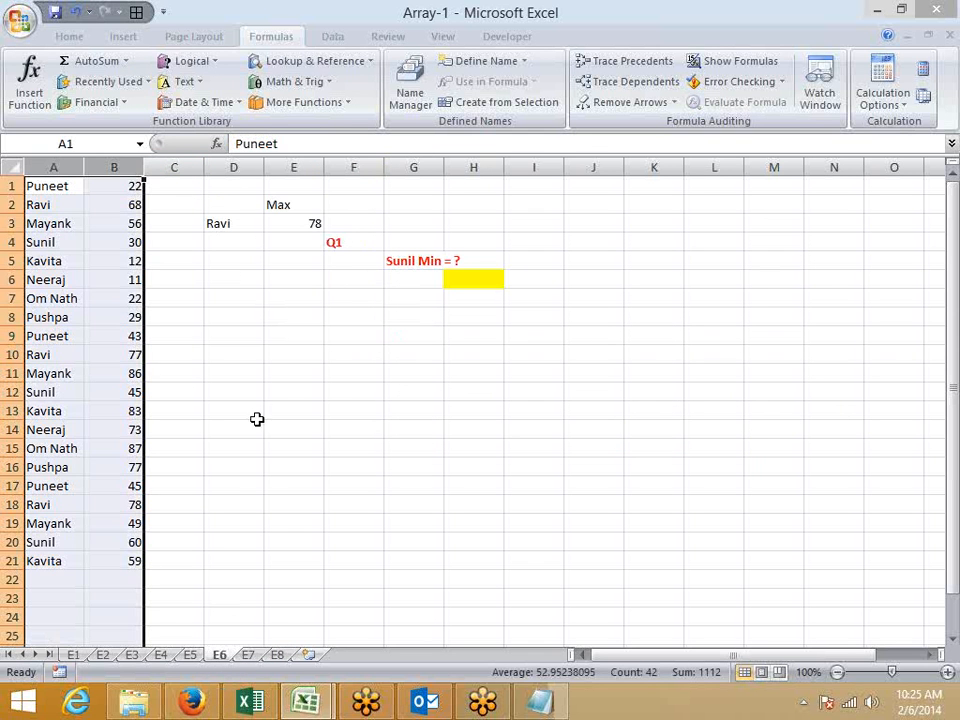
left_click(189, 655)
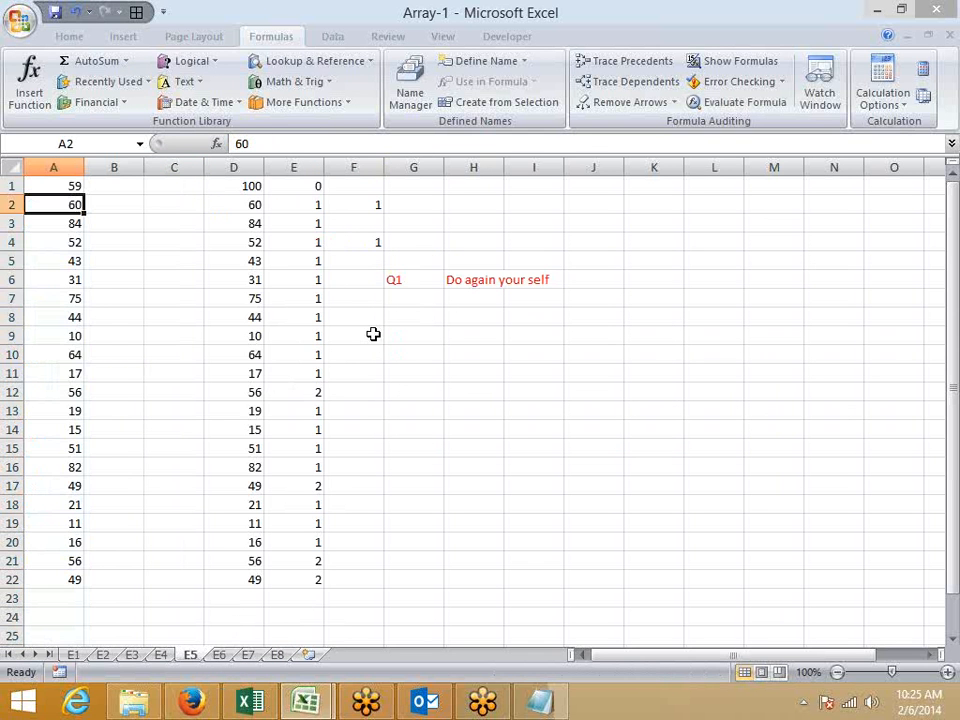
left_click_drag(392, 283, 452, 285)
key("ctrl+c")
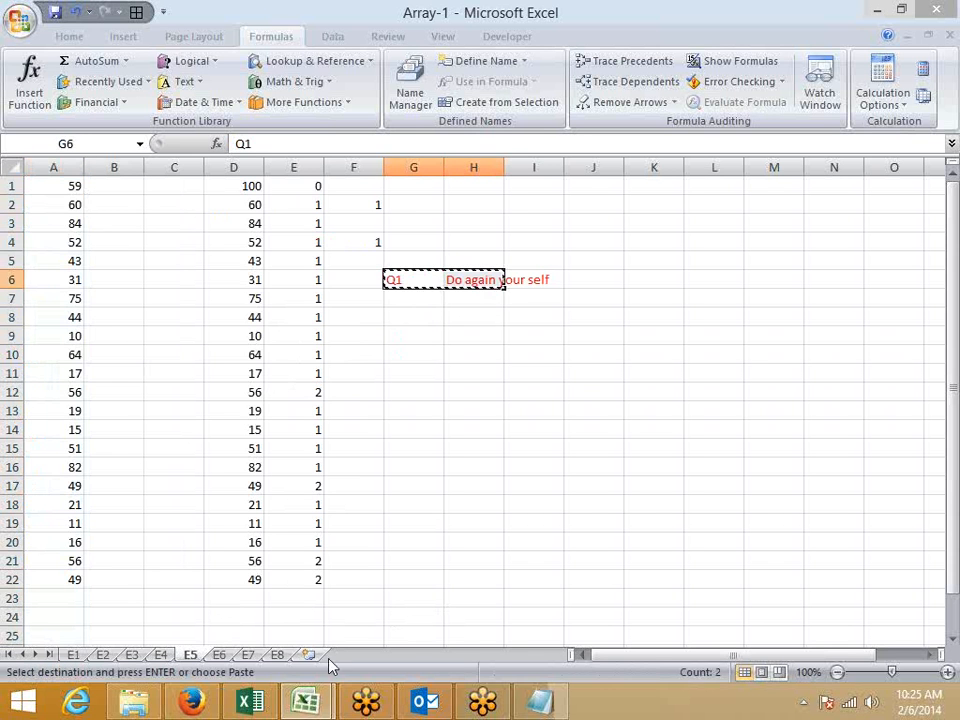
left_click(277, 655)
left_click(302, 264)
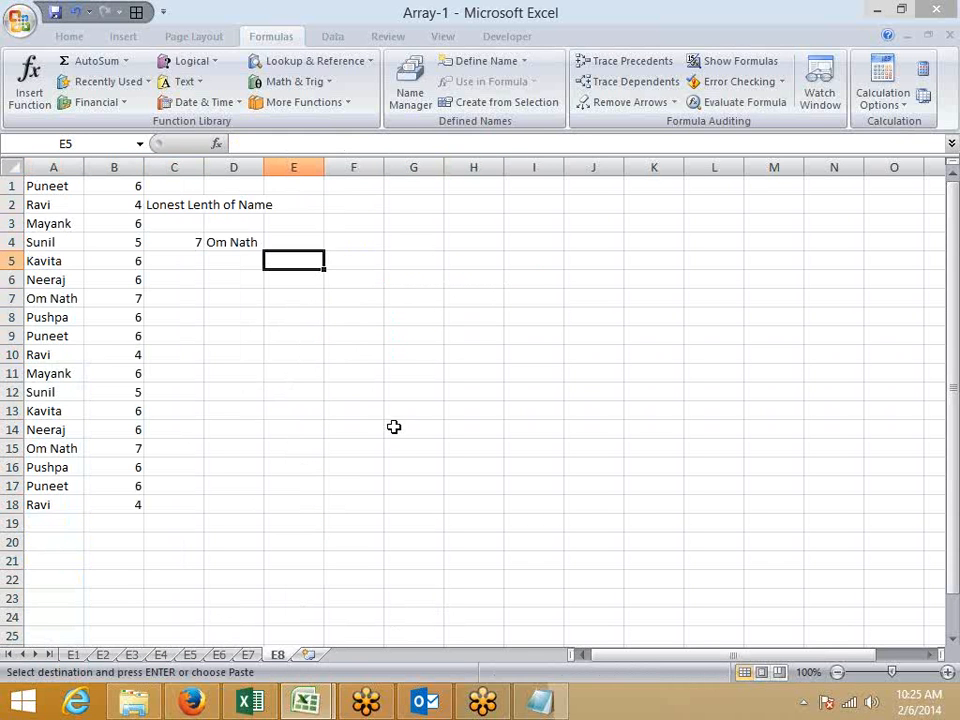
key("Return")
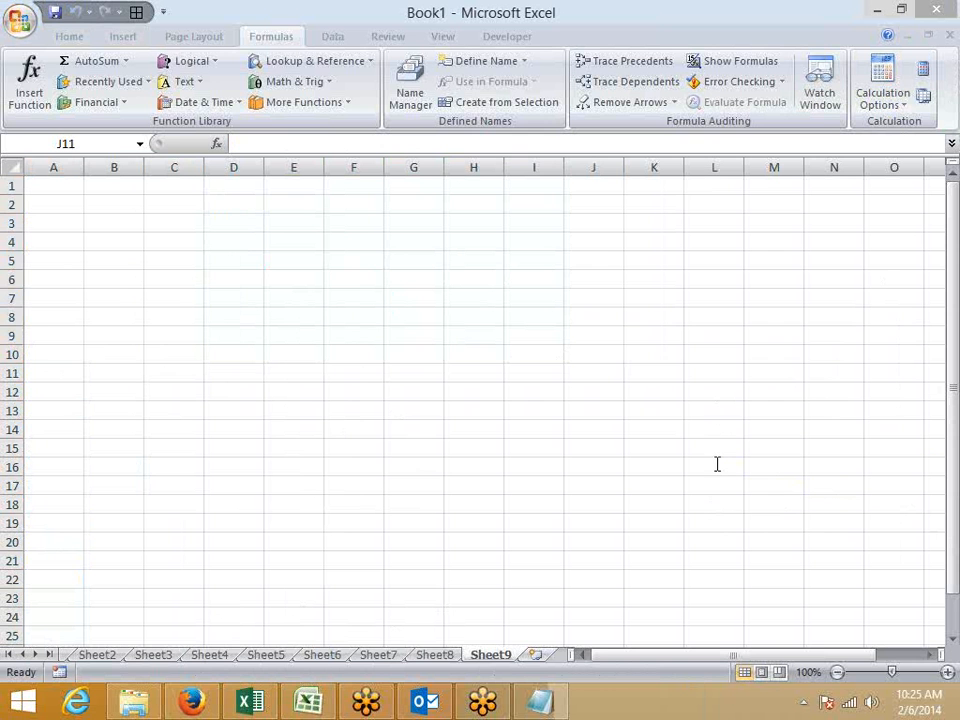
Step: Switch to Outlook and start a new email message
left_click(425, 700)
left_click(25, 95)
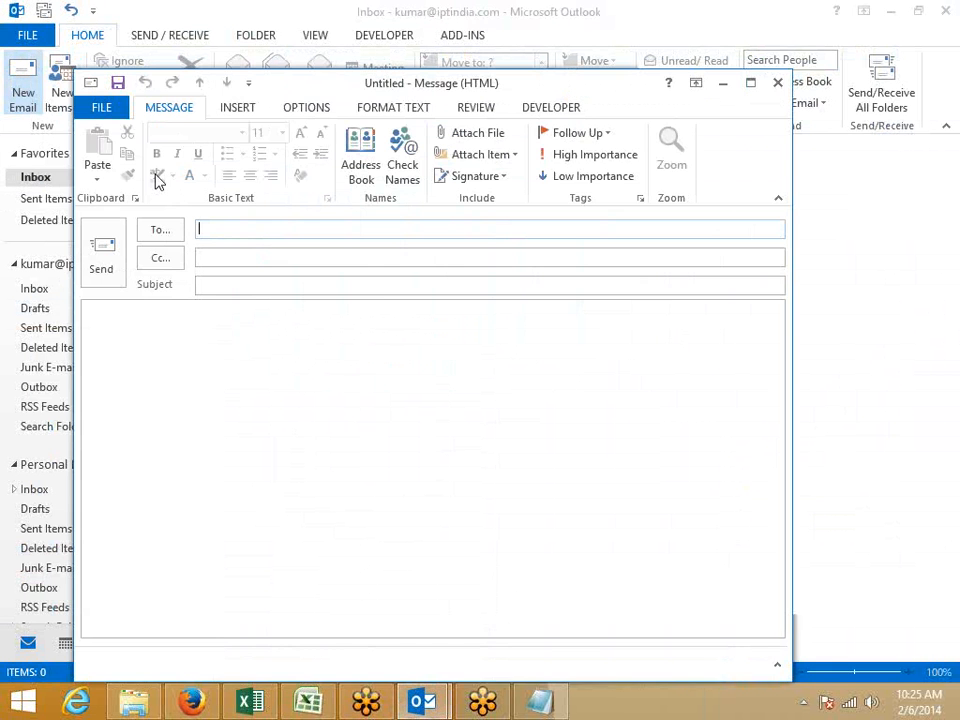
type("m")
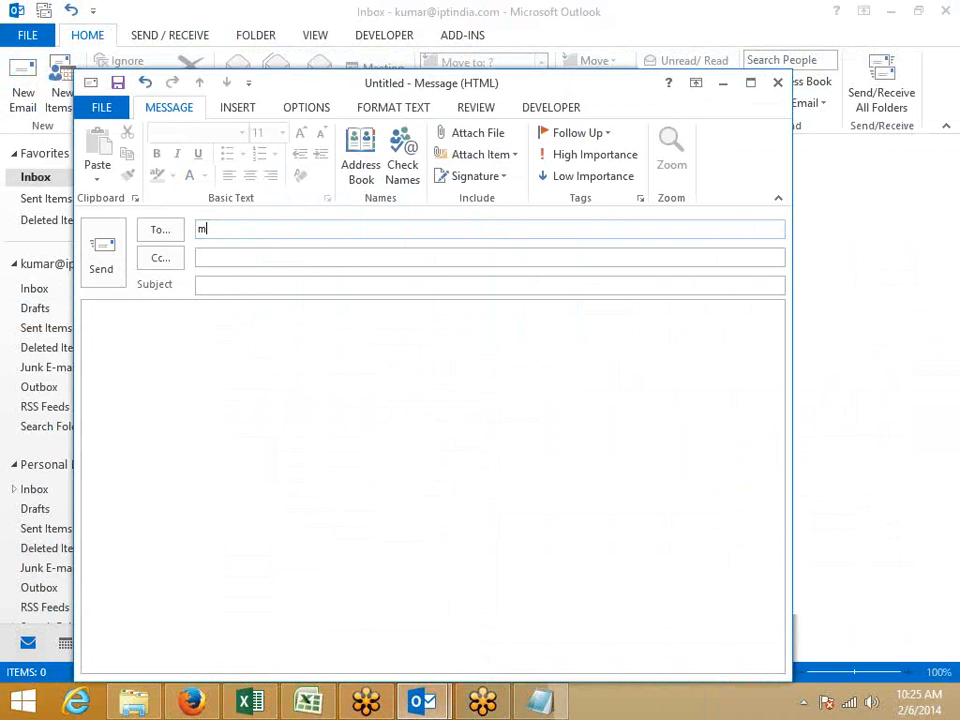
type("ahe")
key("BackSpace")
key("BackSpace")
key("BackSpace")
key("BackSpace")
Step: Paste the first recipient's e-mail address into the To field and add the second recipient's suggested address
left_click(949, 399)
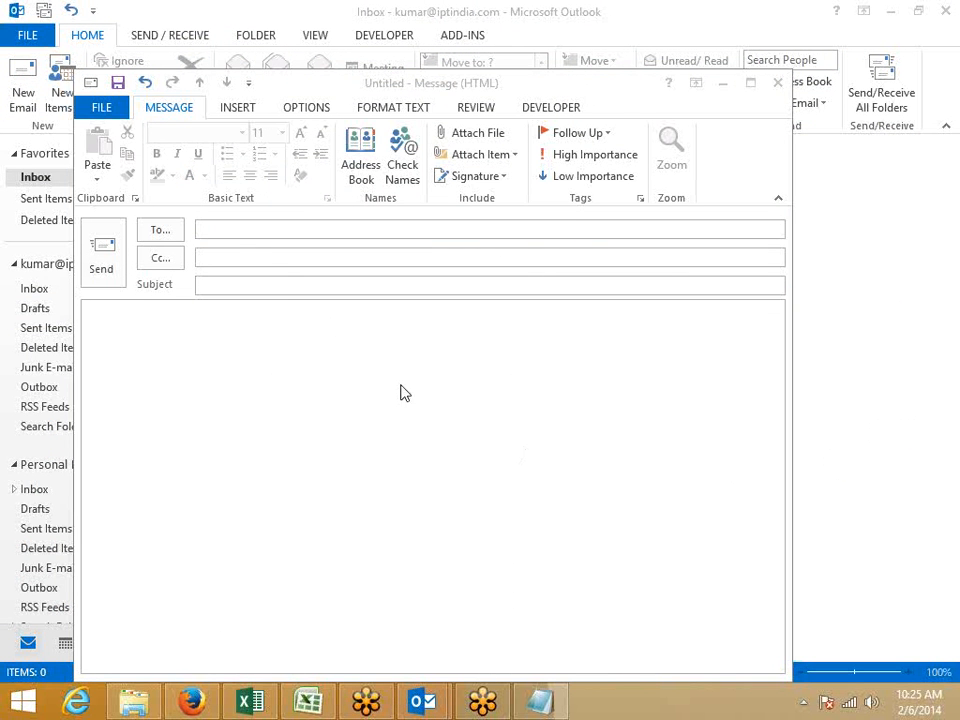
left_click(287, 290)
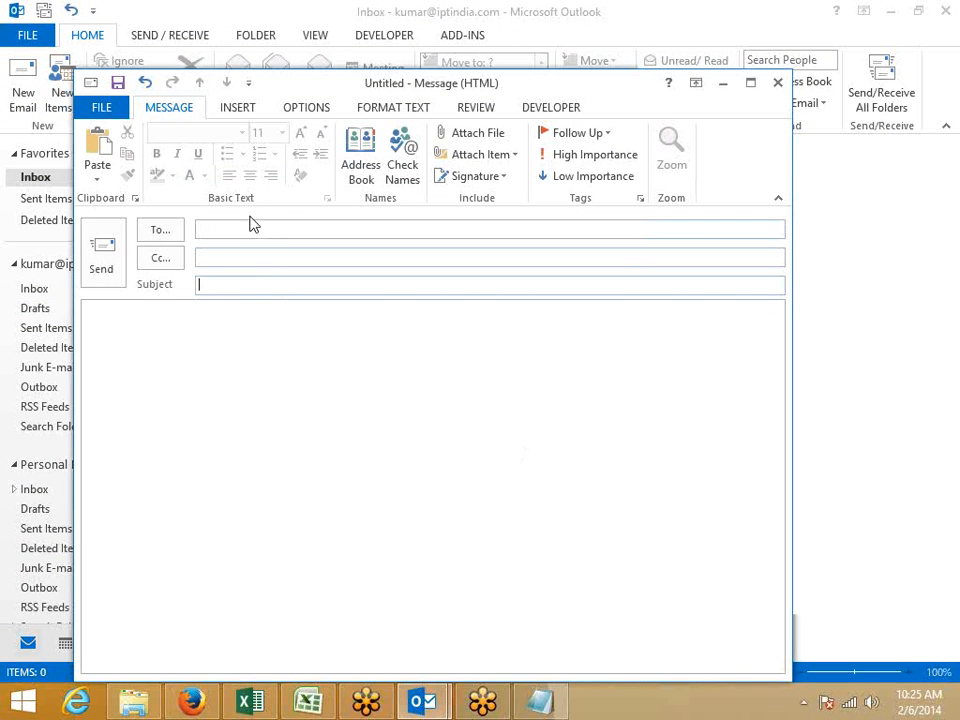
left_click(246, 228)
key("ctrl+v")
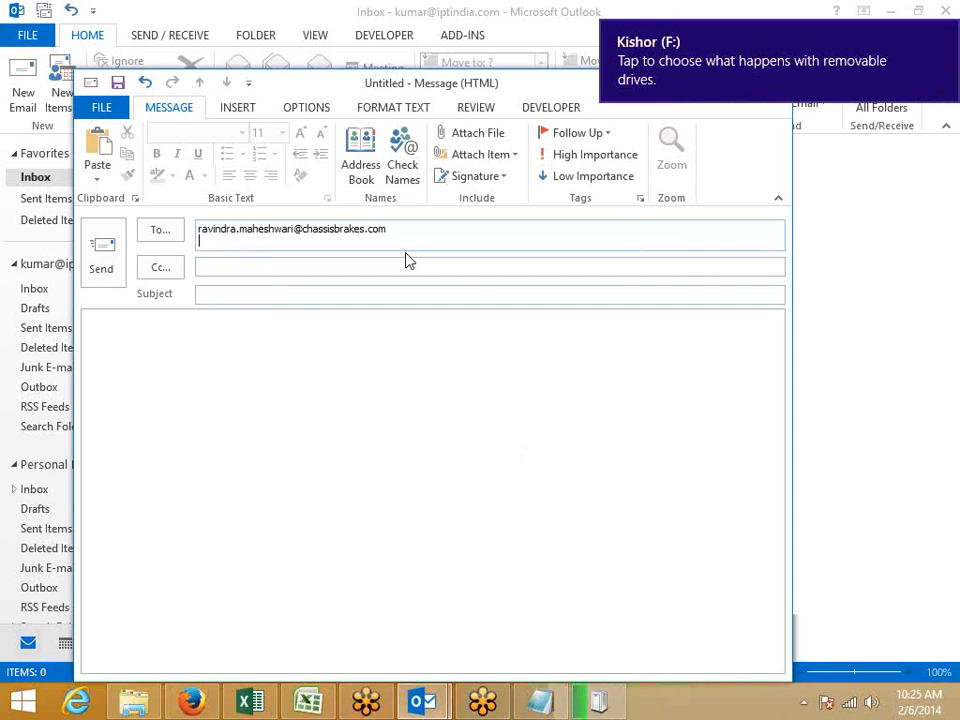
type("t")
key("Return")
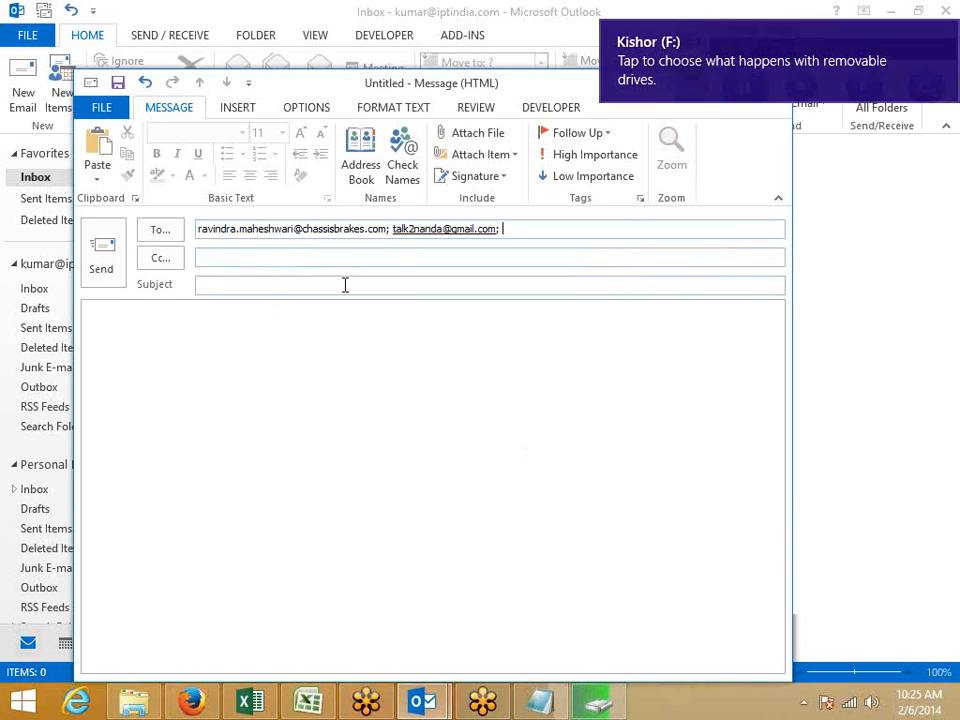
Step: Set the message subject to "Example File"
left_click(345, 285)
type("F")
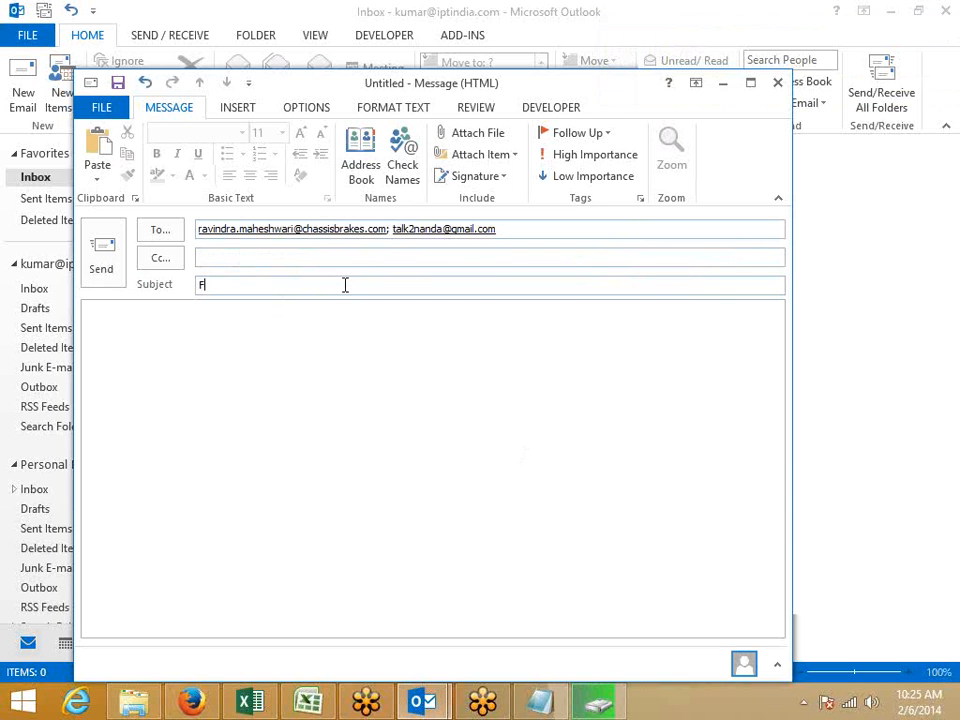
key("BackSpace")
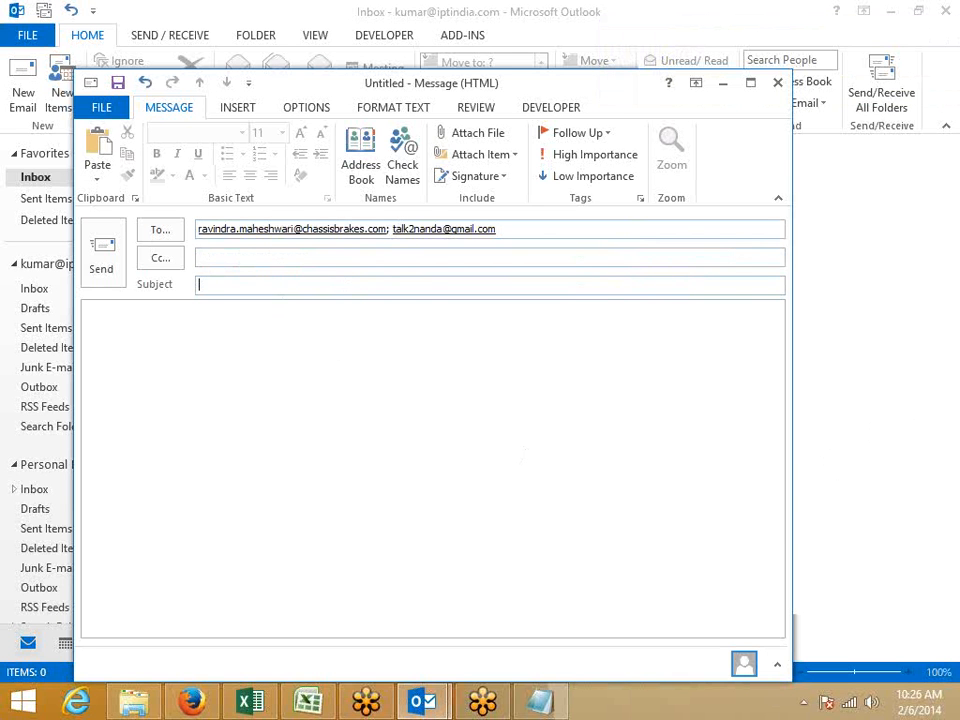
type("Exc")
type("mpl")
type("e Fil")
type("e")
Step: Start attaching a file to the message and look for the example workbook in Documents, Desktop and Local Disk (D:)
left_click(308, 701)
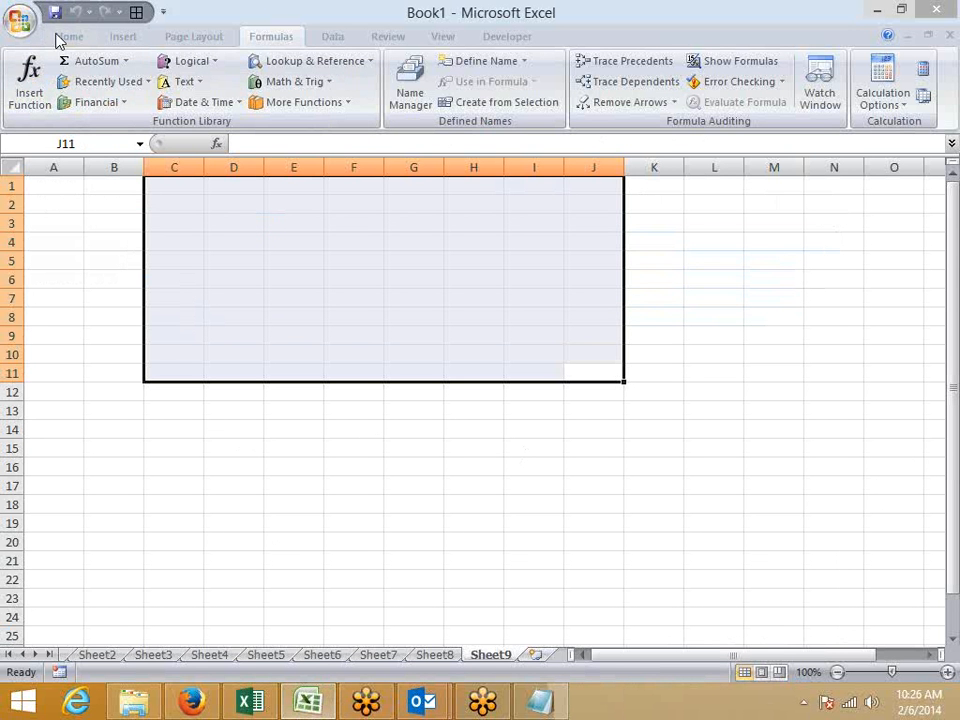
left_click(310, 708)
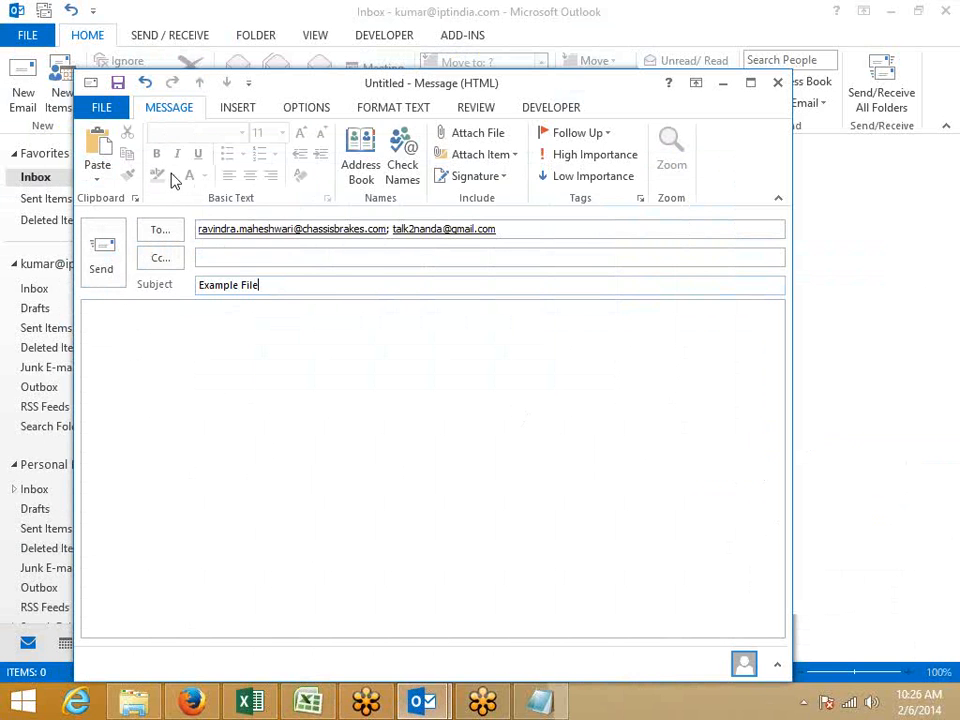
left_click(238, 108)
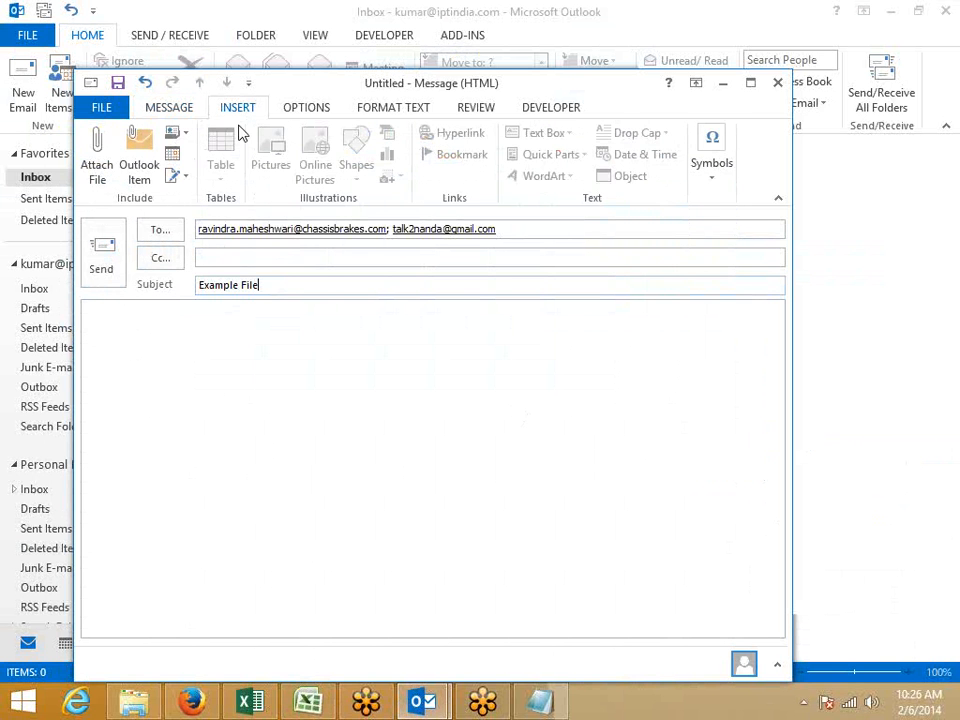
left_click(100, 155)
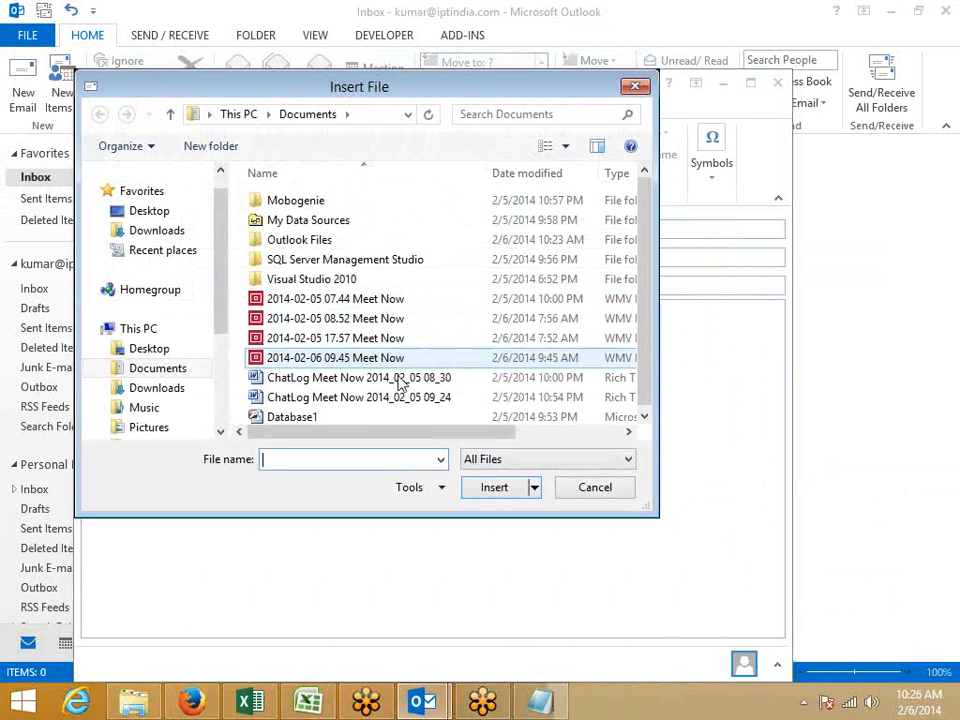
scroll(610, 315, "down", 1)
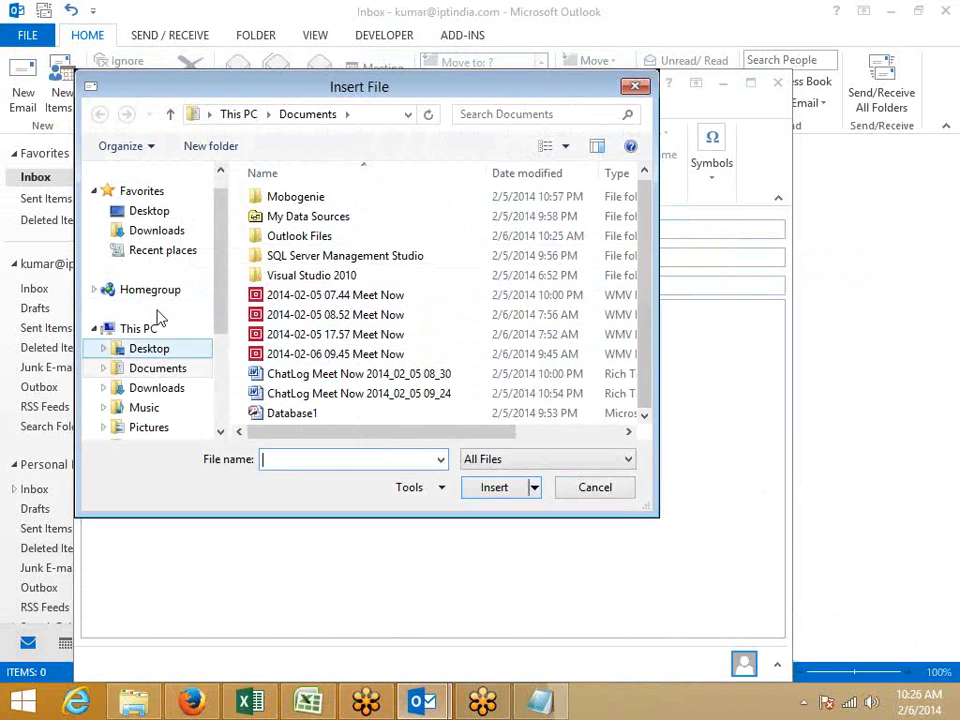
left_click(152, 212)
left_click_drag(649, 234, 645, 370)
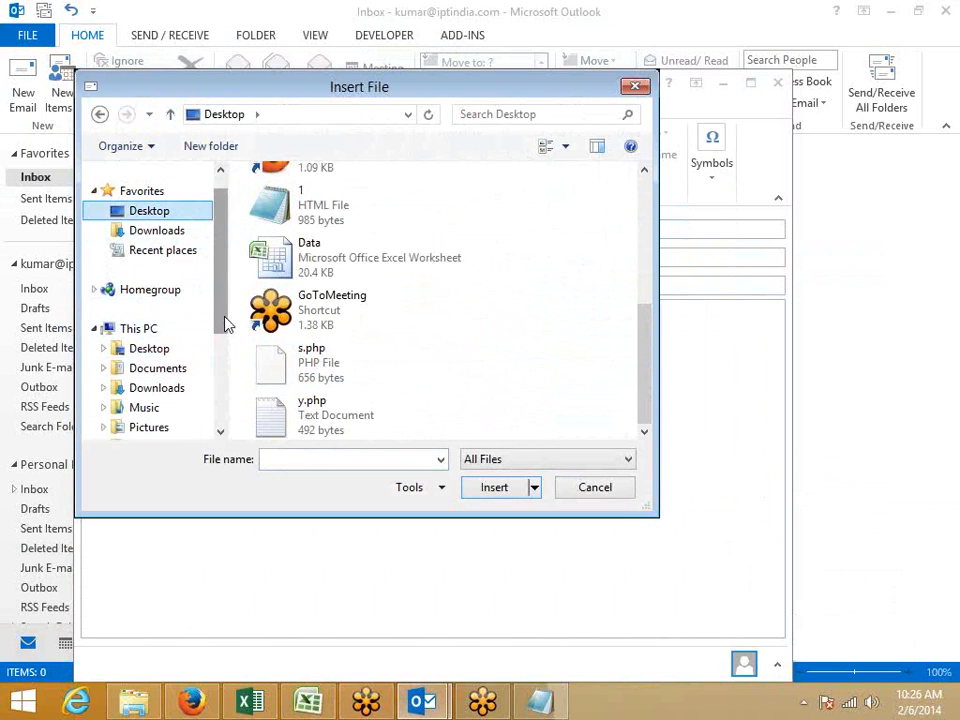
left_click_drag(225, 325, 223, 377)
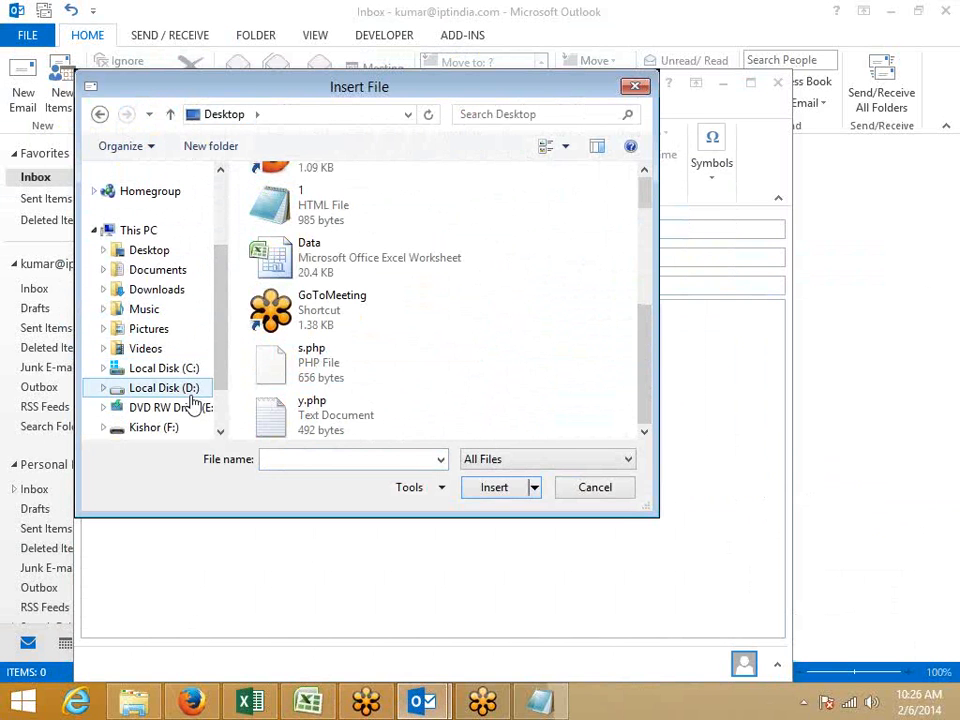
left_click(191, 394)
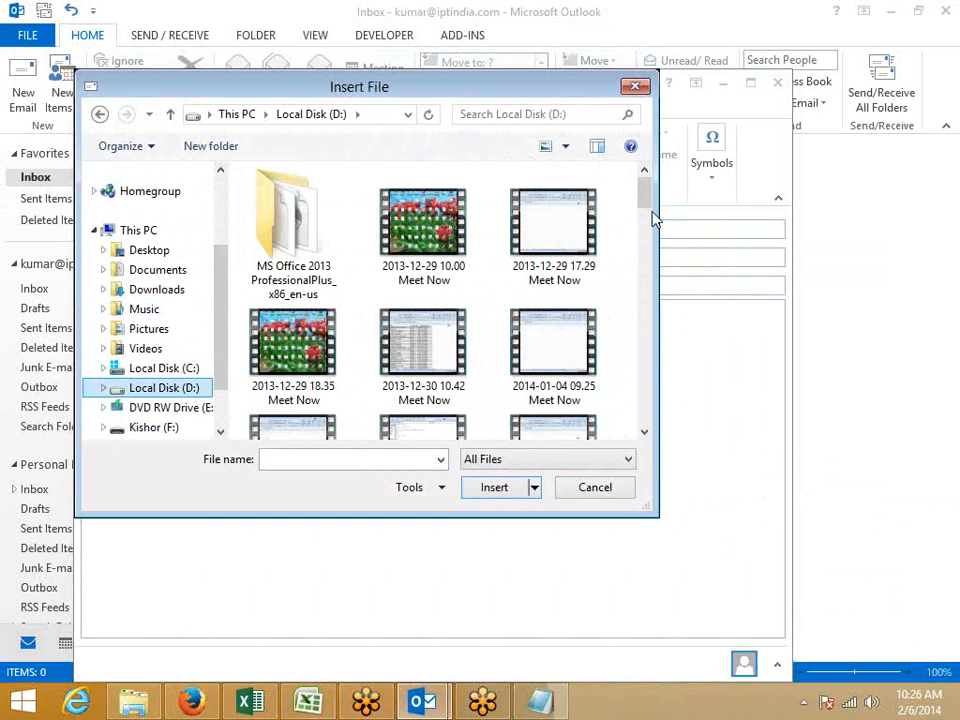
left_click_drag(648, 213, 636, 186)
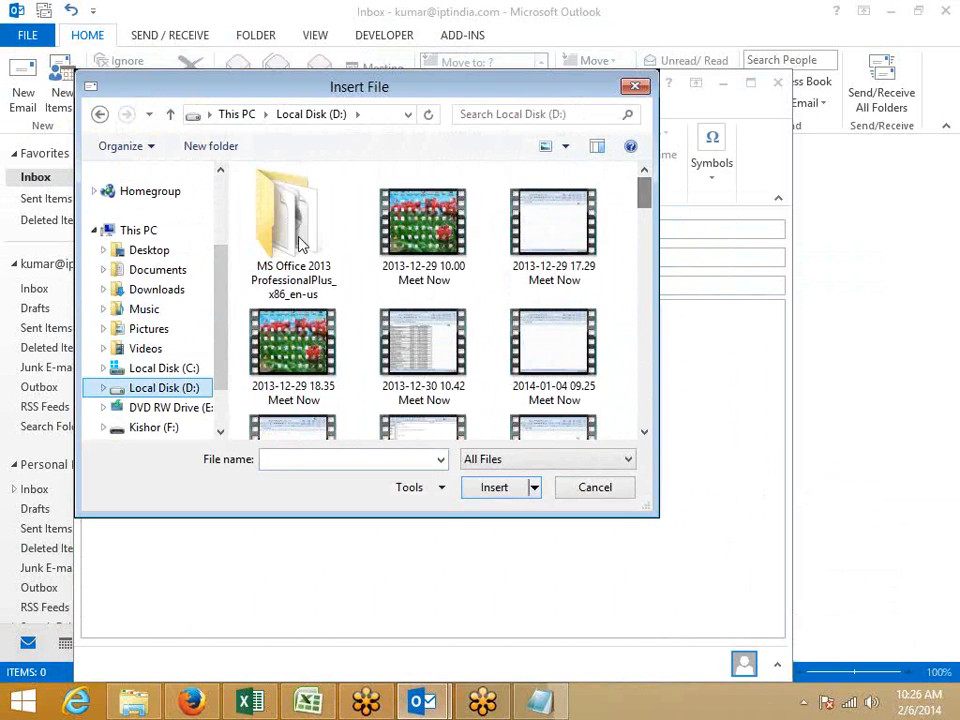
left_click(176, 271)
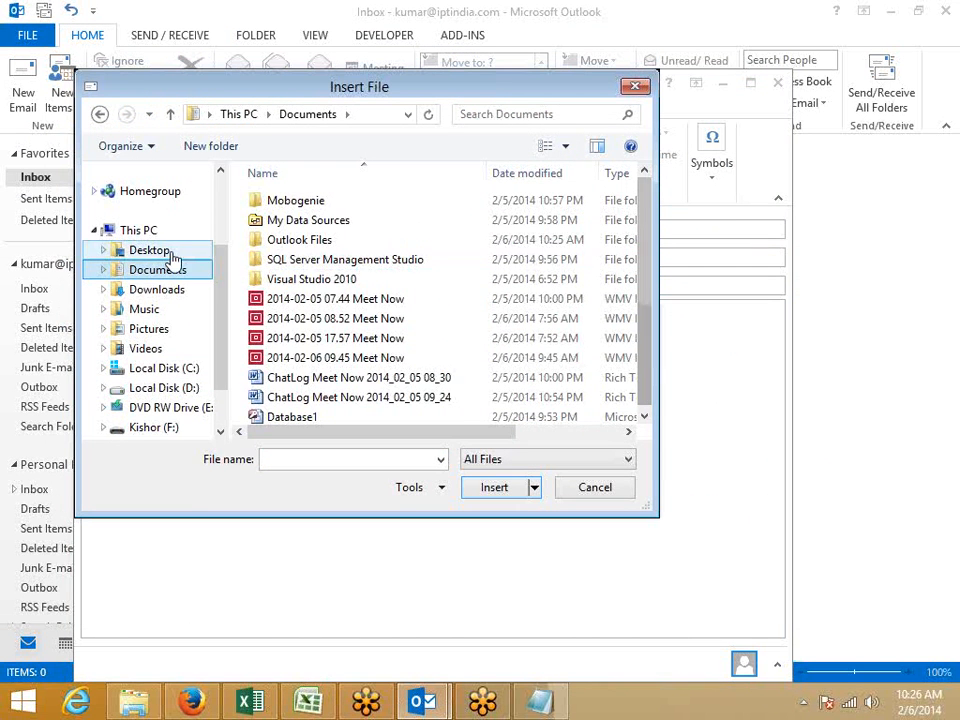
left_click(122, 253)
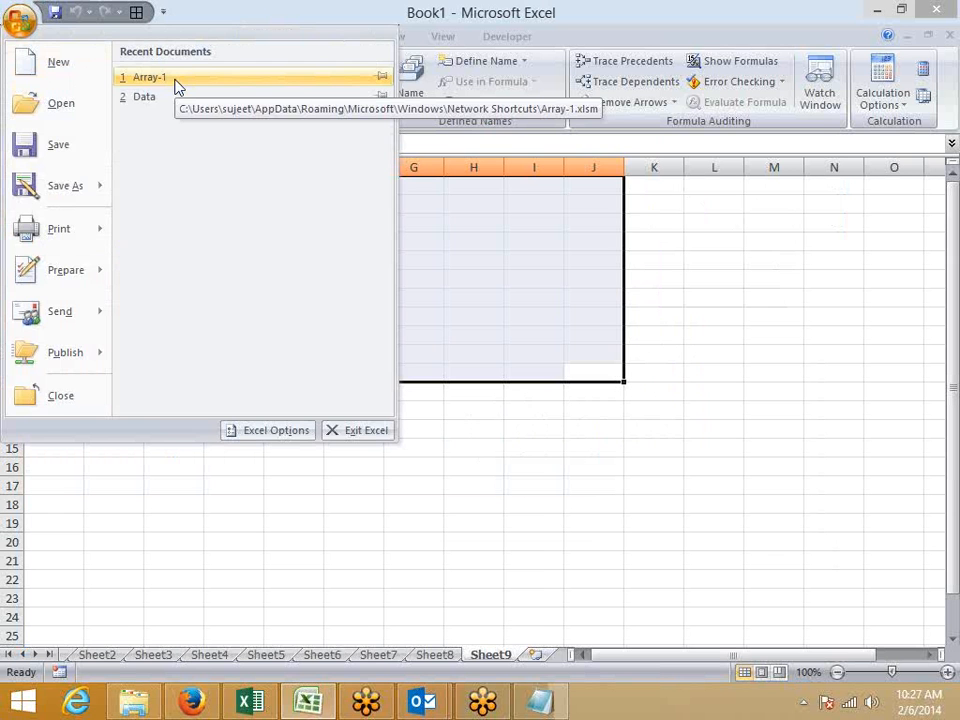
Step: Open the recent workbook Array-1 in Excel and save a copy to the Desktop as a macro-enabled workbook under the same name
left_click(176, 84)
left_click(25, 22)
mouse_move(75, 238)
left_click(71, 188)
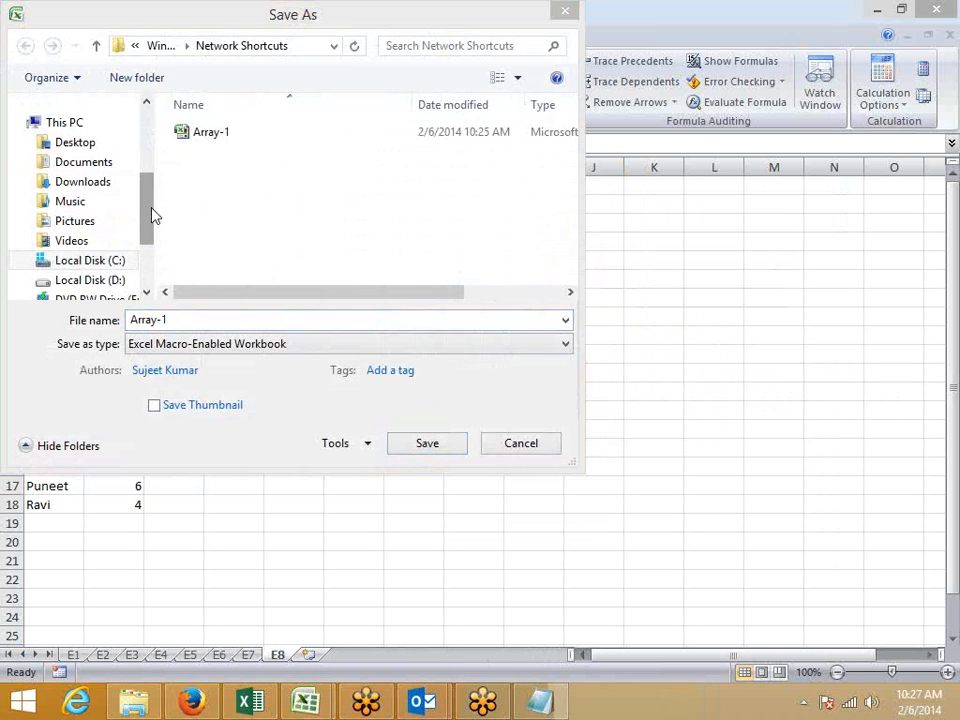
left_click_drag(148, 209, 156, 138)
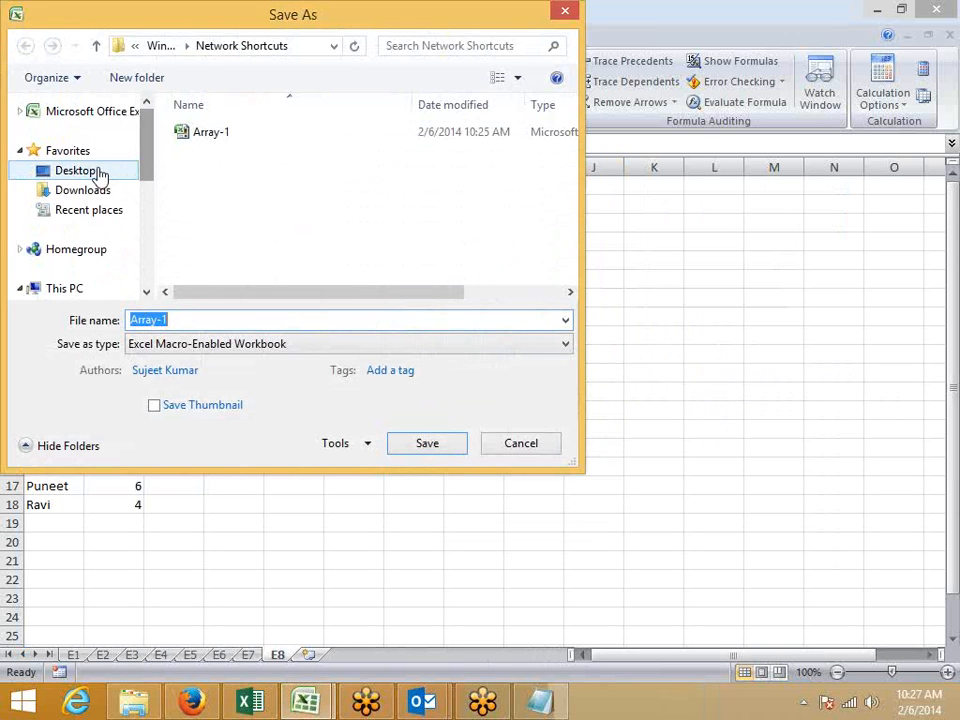
left_click(103, 177)
left_click(424, 443)
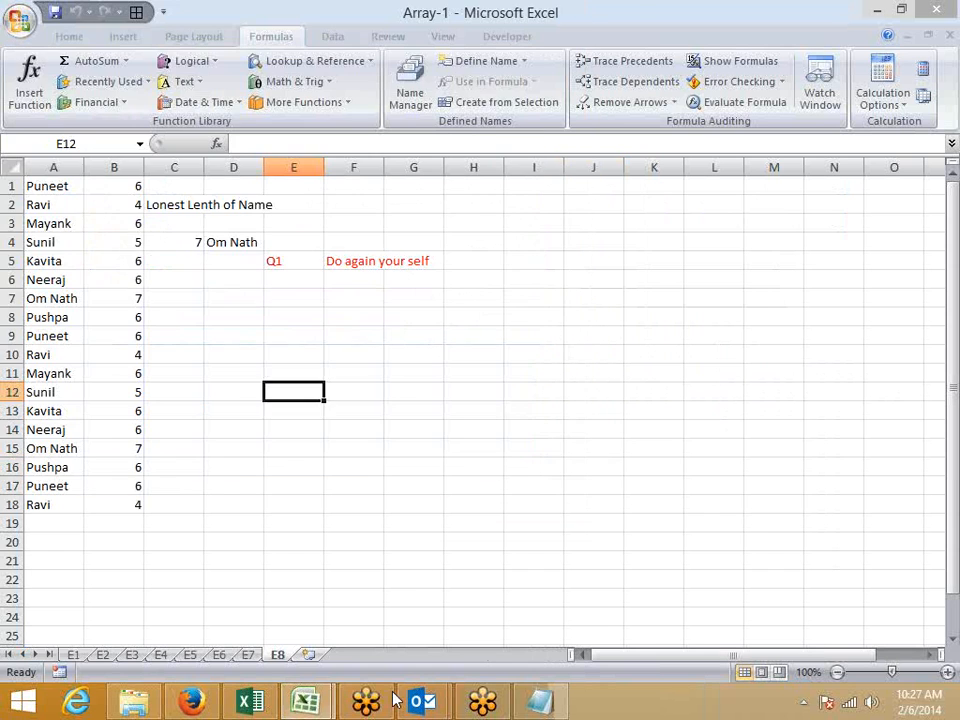
left_click(190, 702)
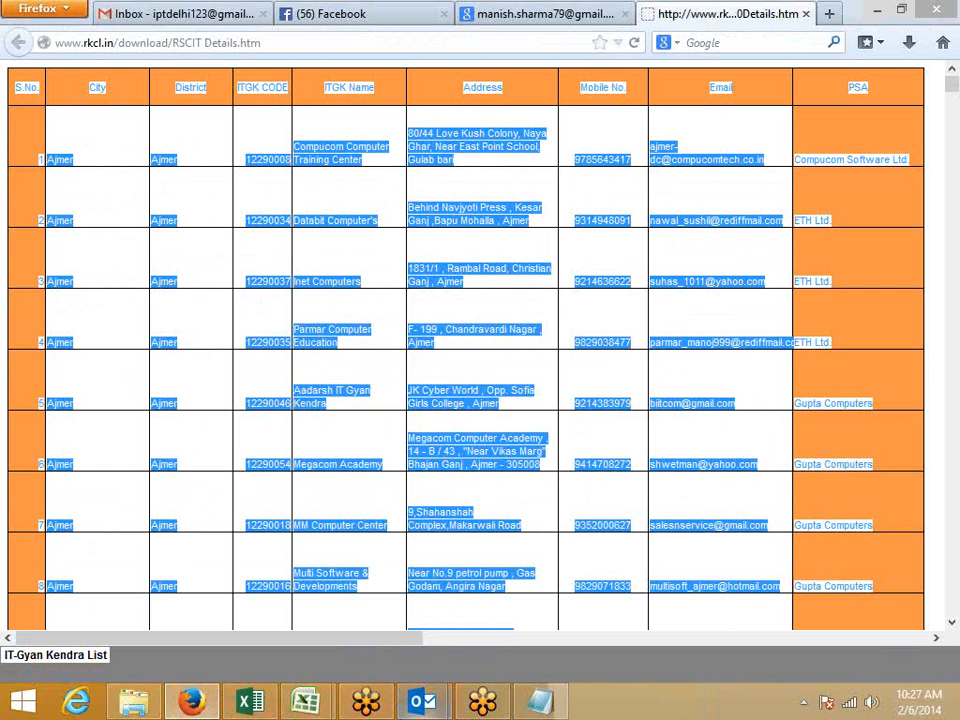
mouse_move(318, 702)
left_click(396, 638)
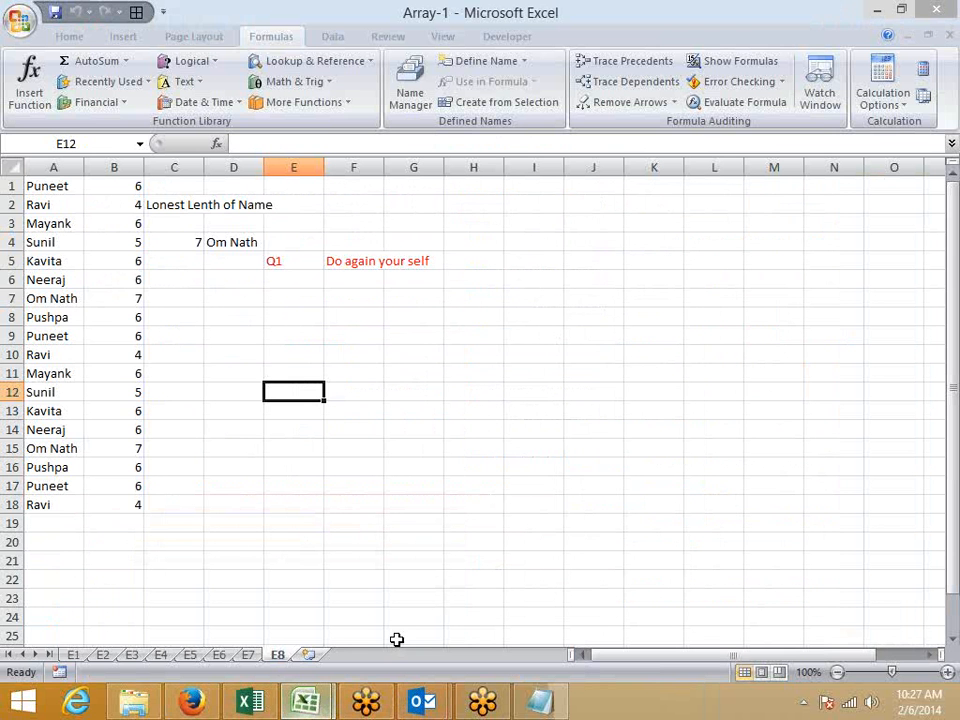